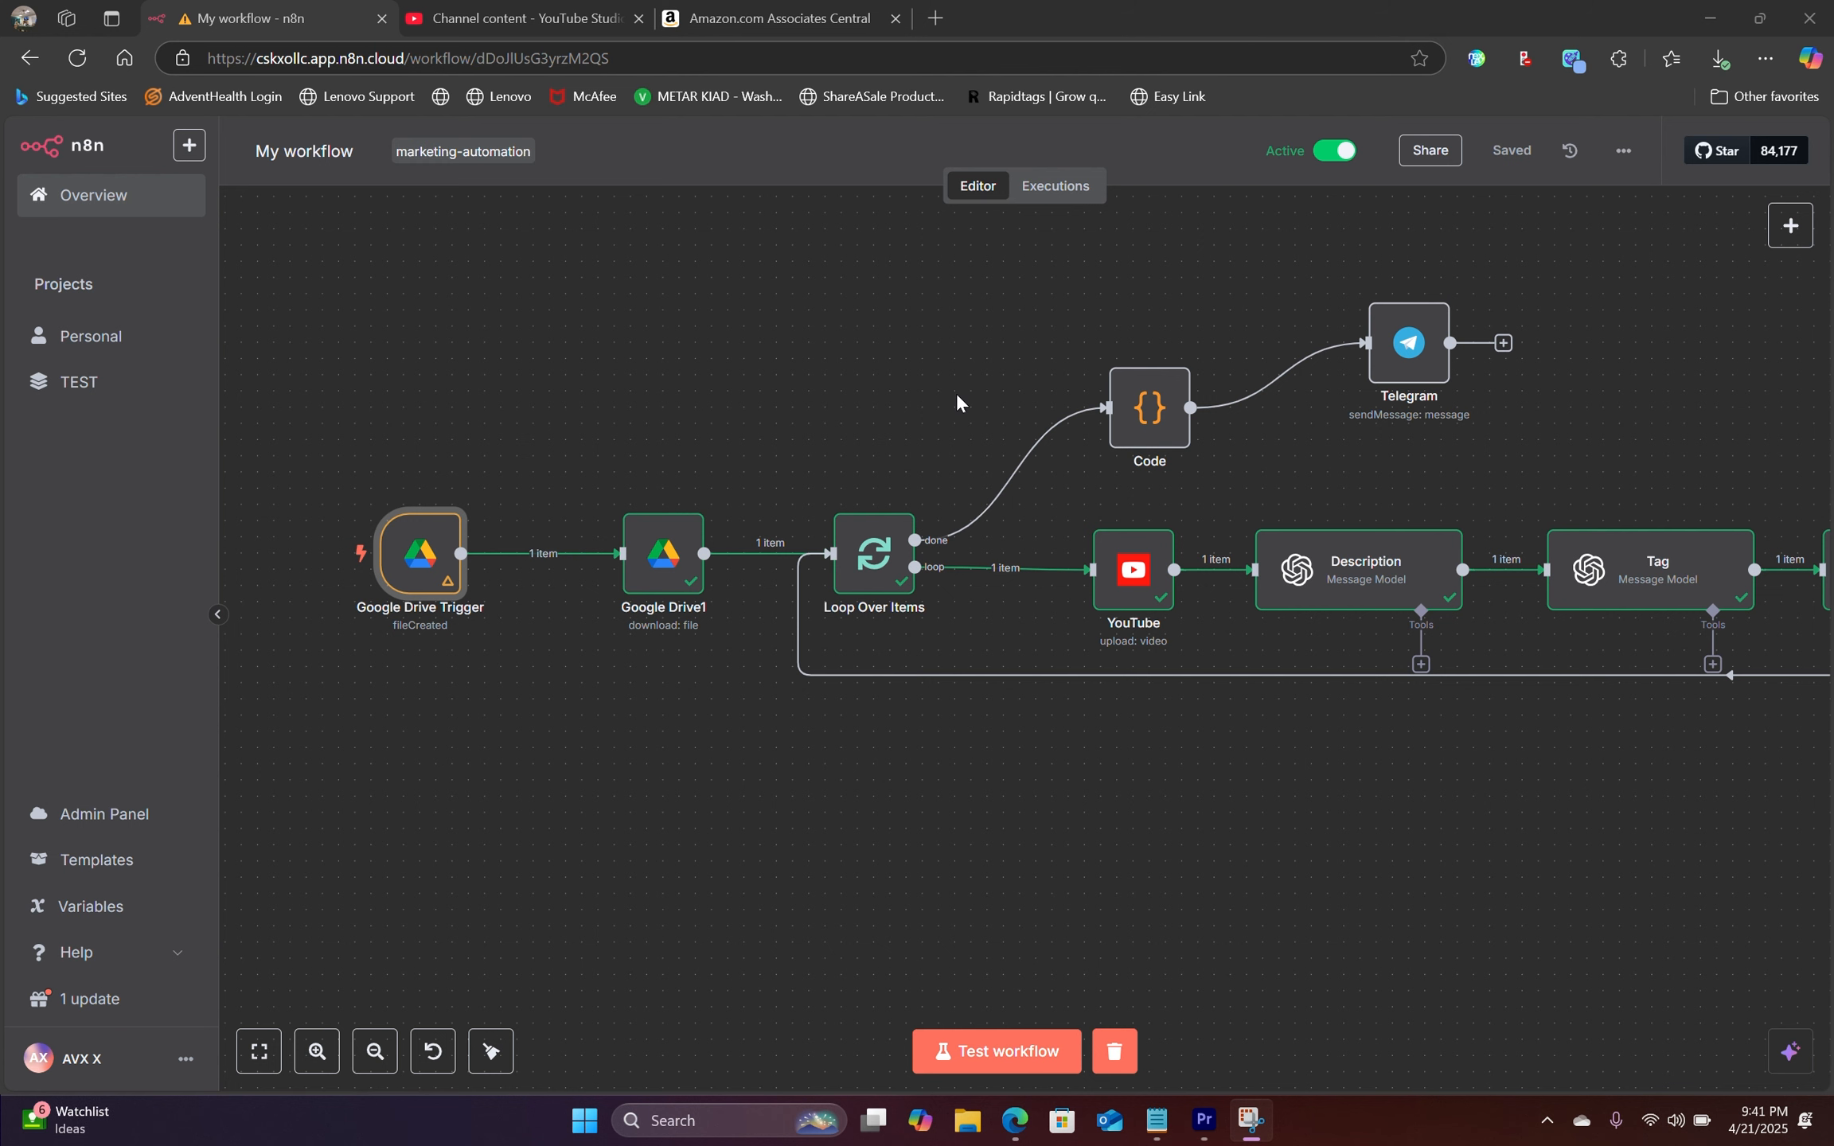
Step: Review the workflow from the trigger through to the final Google Drive delete node, and open the Google Drive Trigger node's settings
left_click_drag(957, 392, 437, 395)
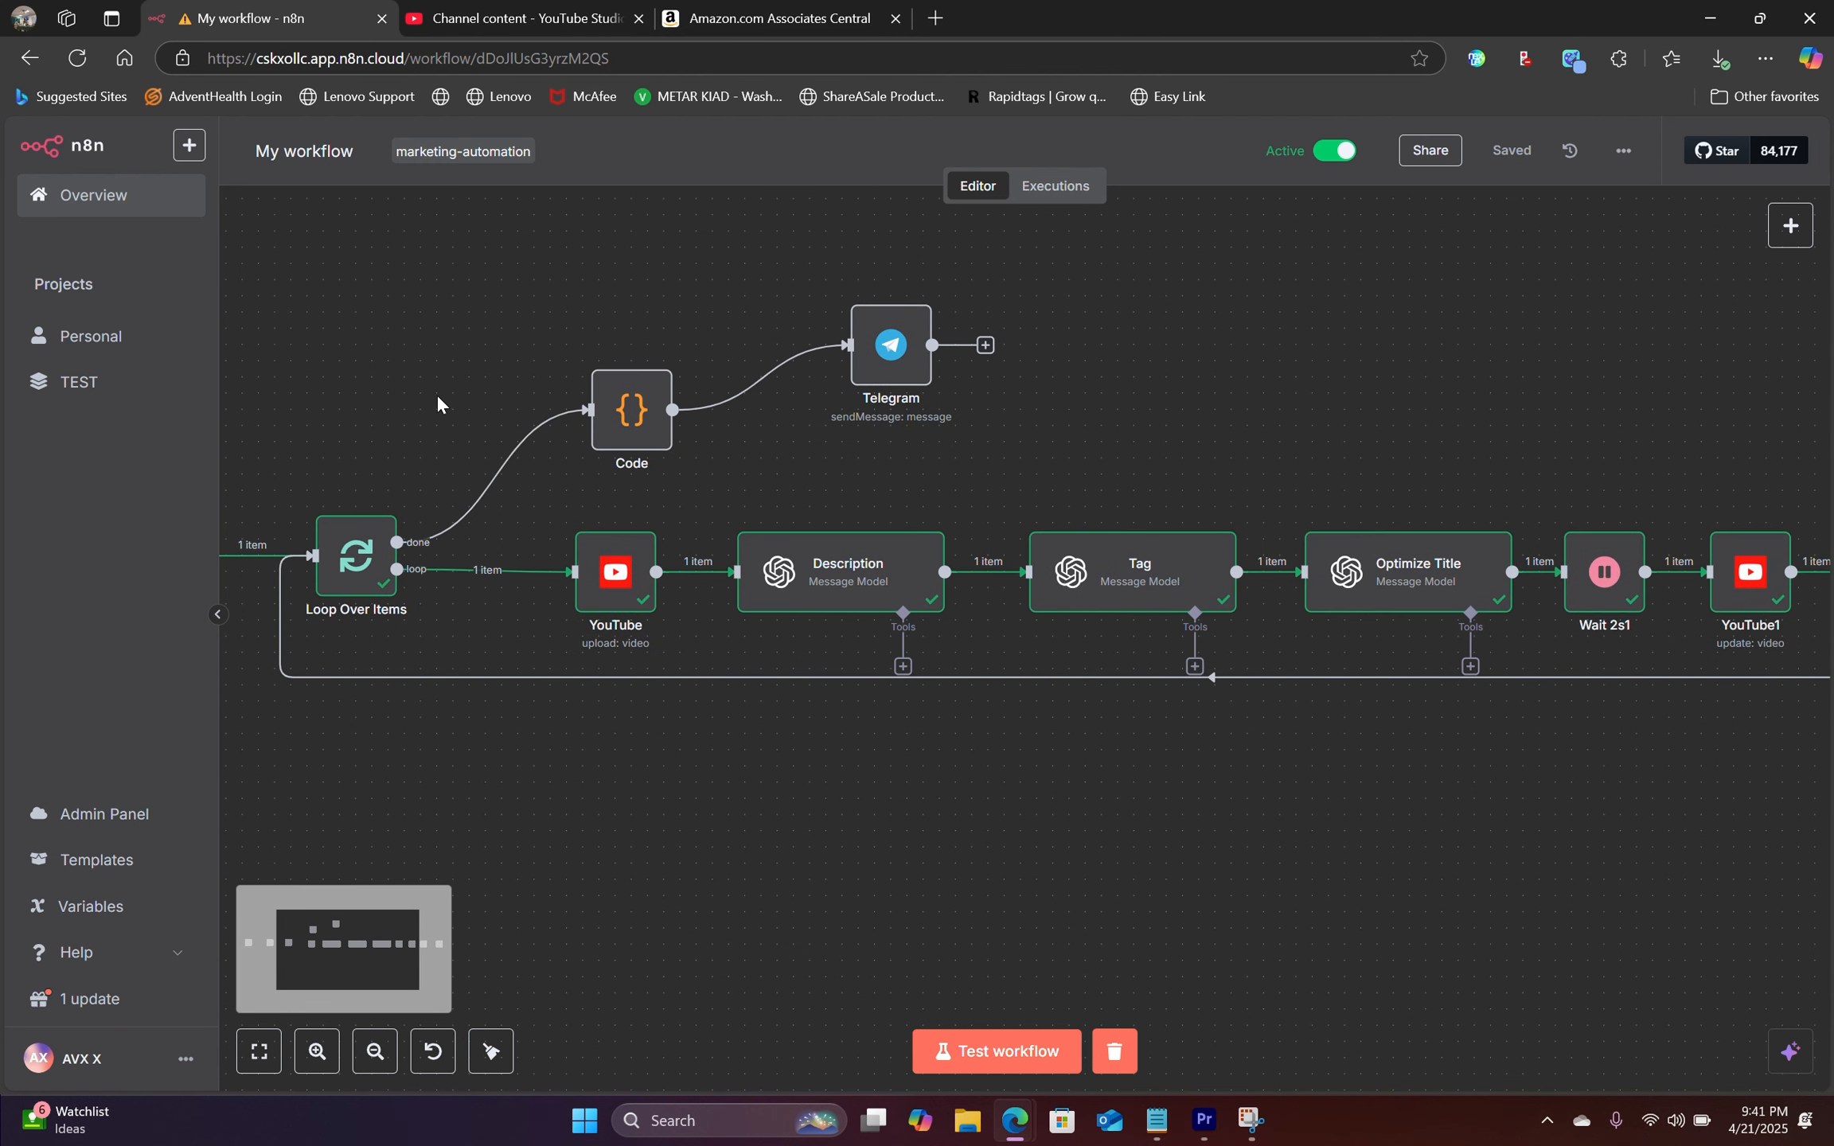
left_click_drag(981, 440, 574, 424)
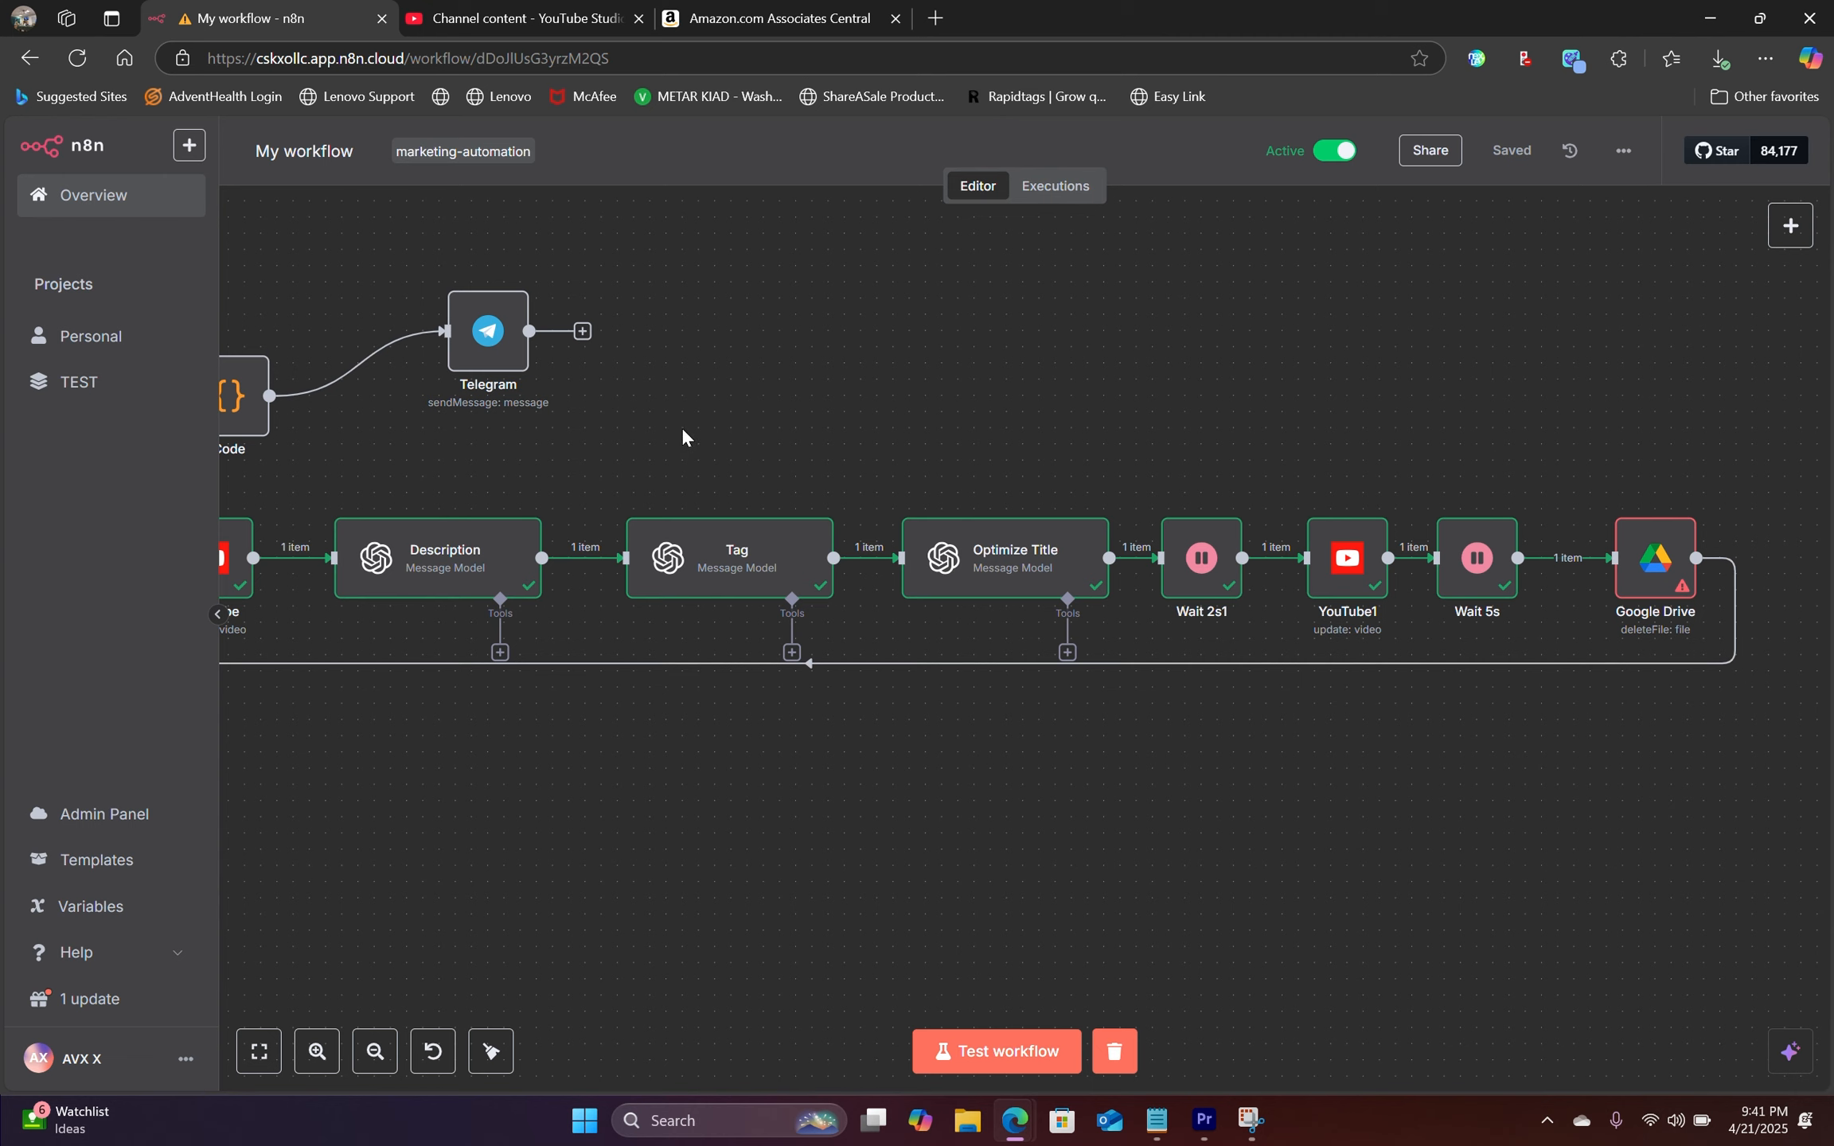
left_click_drag(695, 426, 1335, 495)
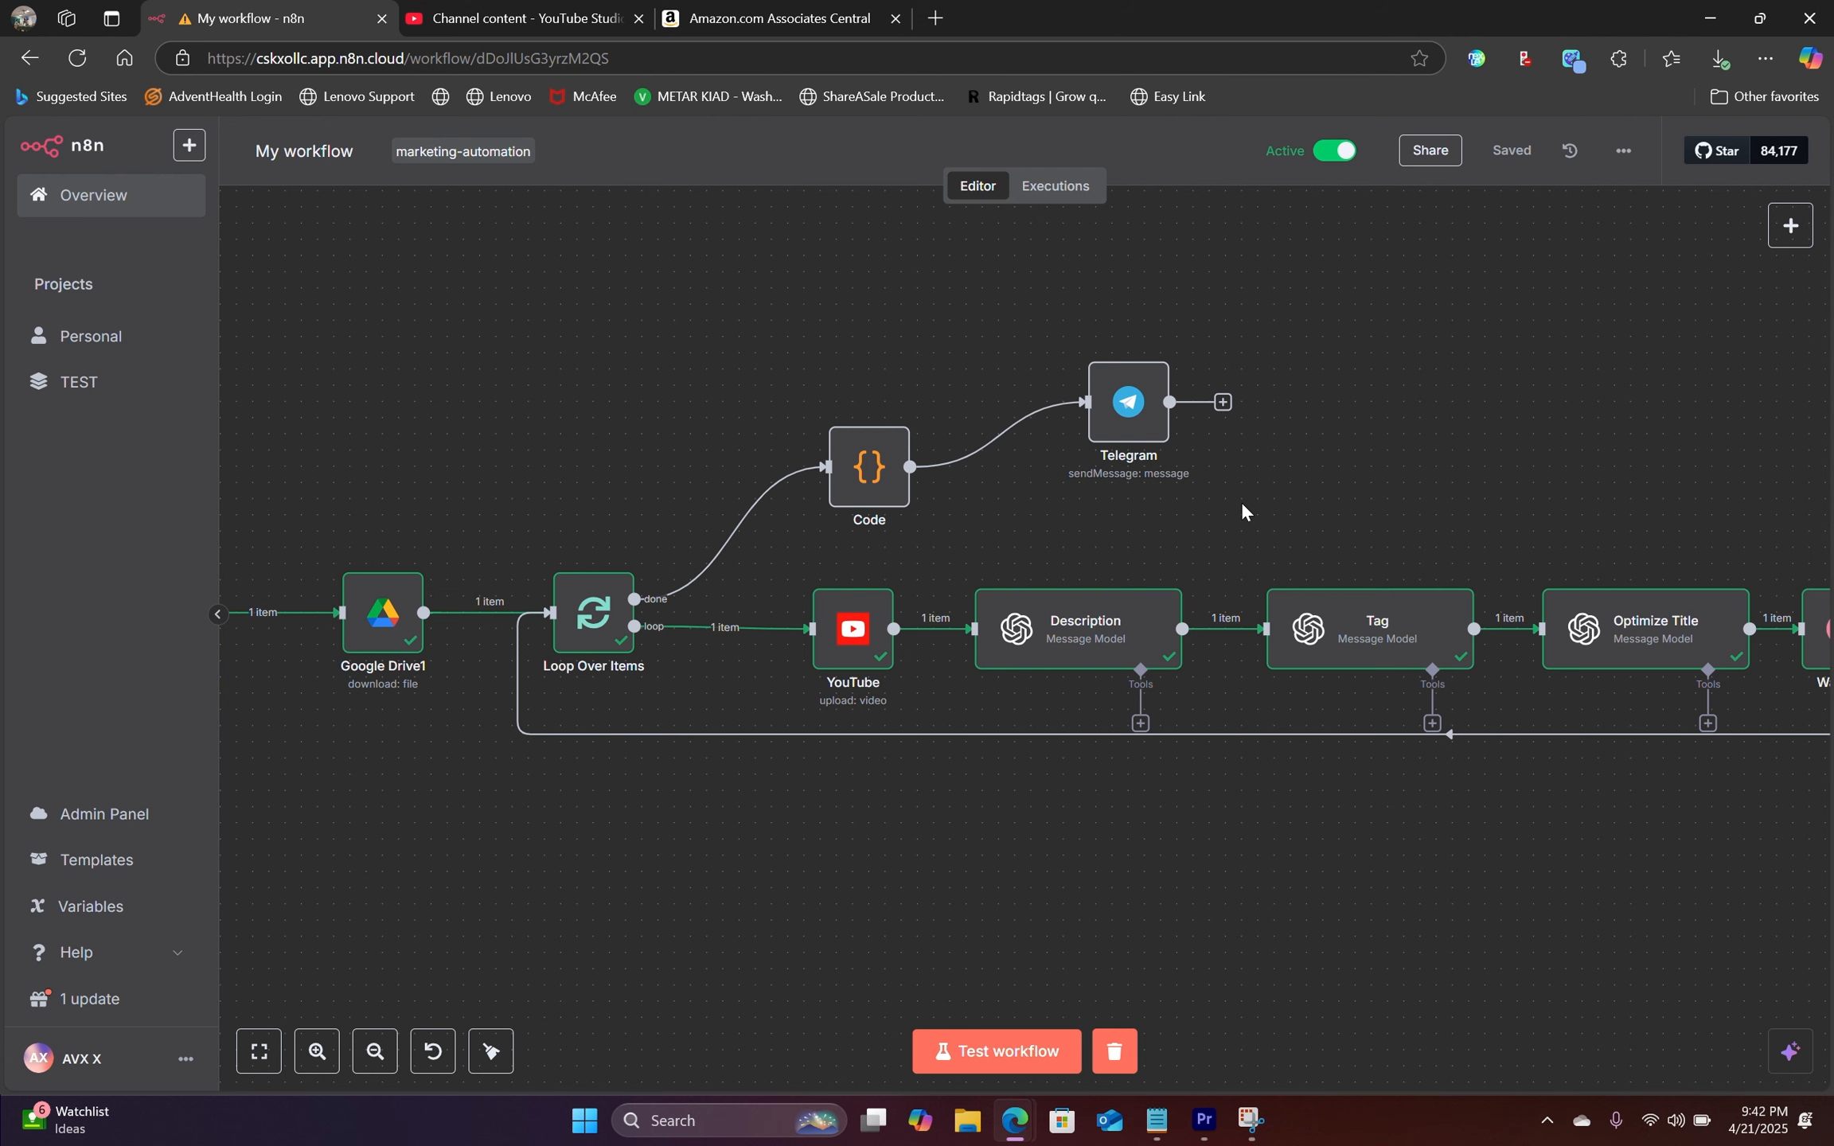
scroll(1020, 534, "left", 5)
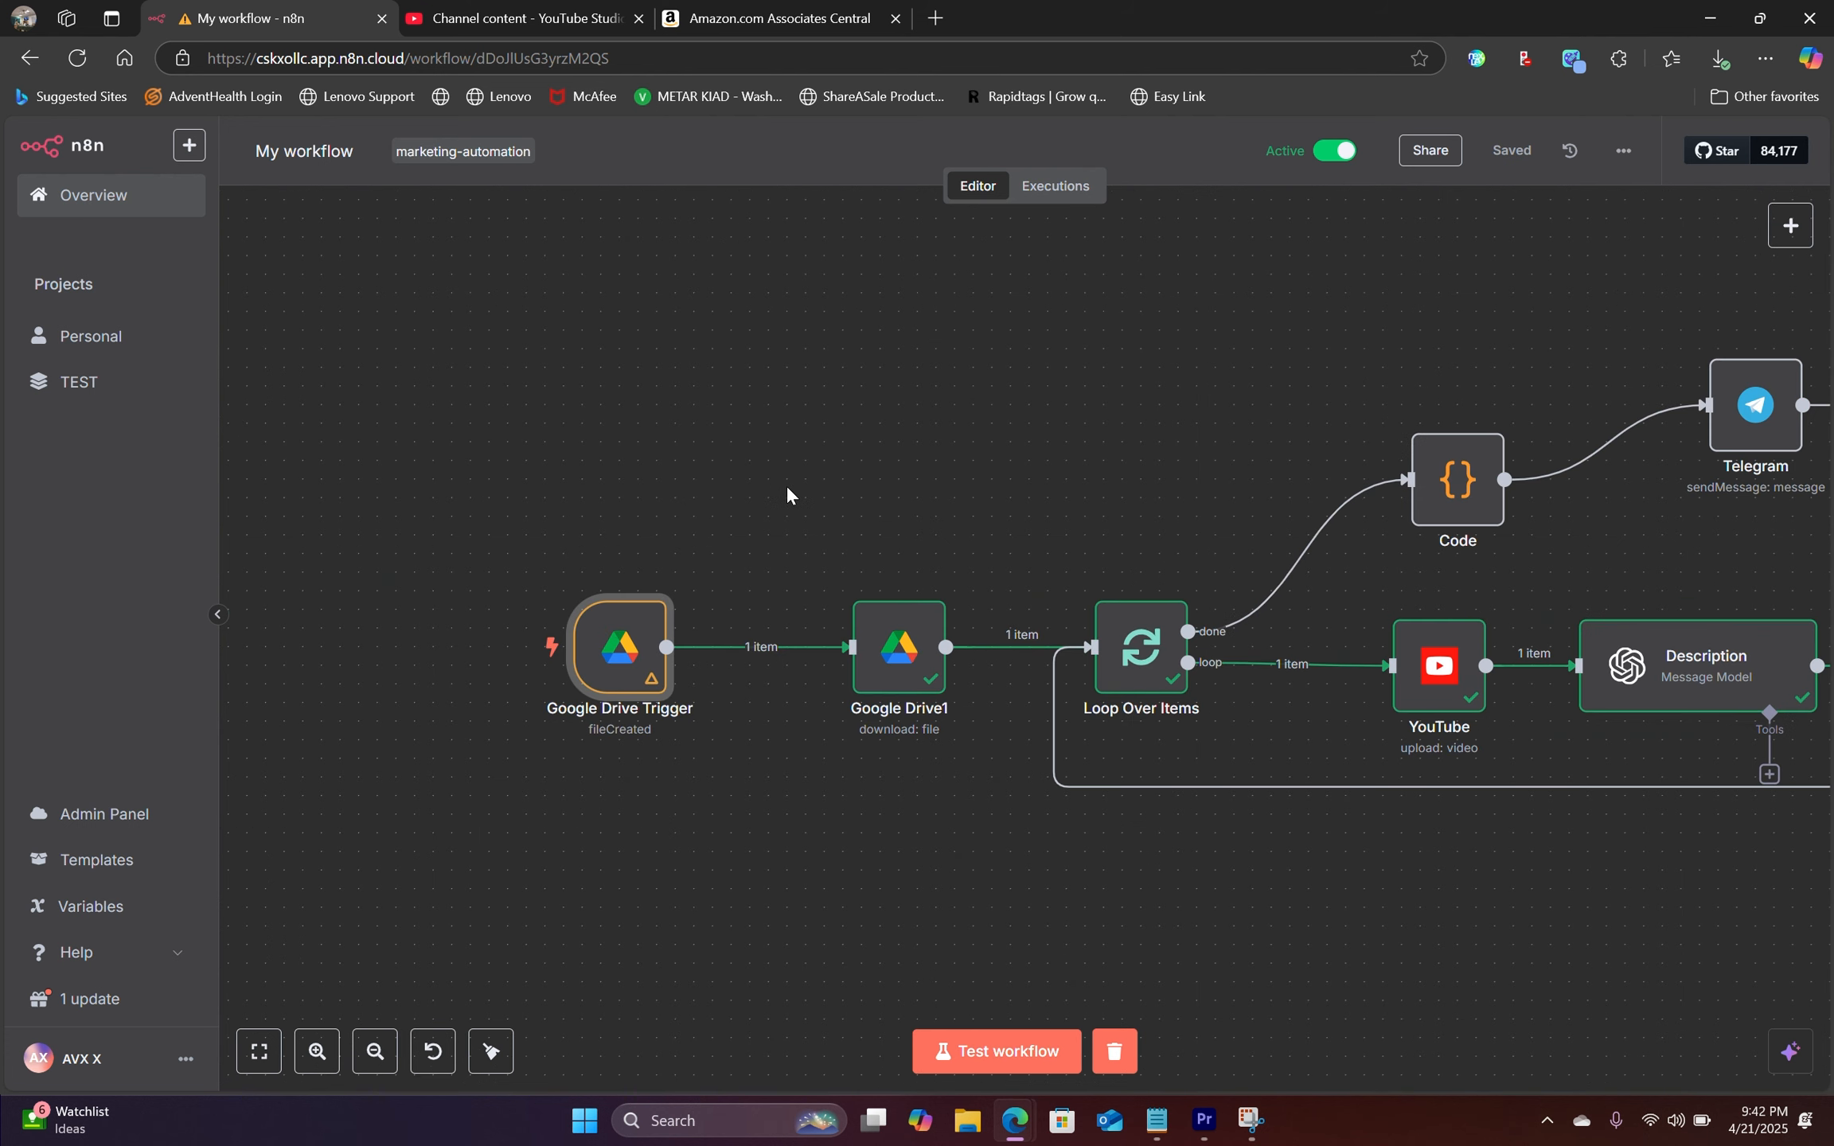
scroll(851, 466, "left", 3)
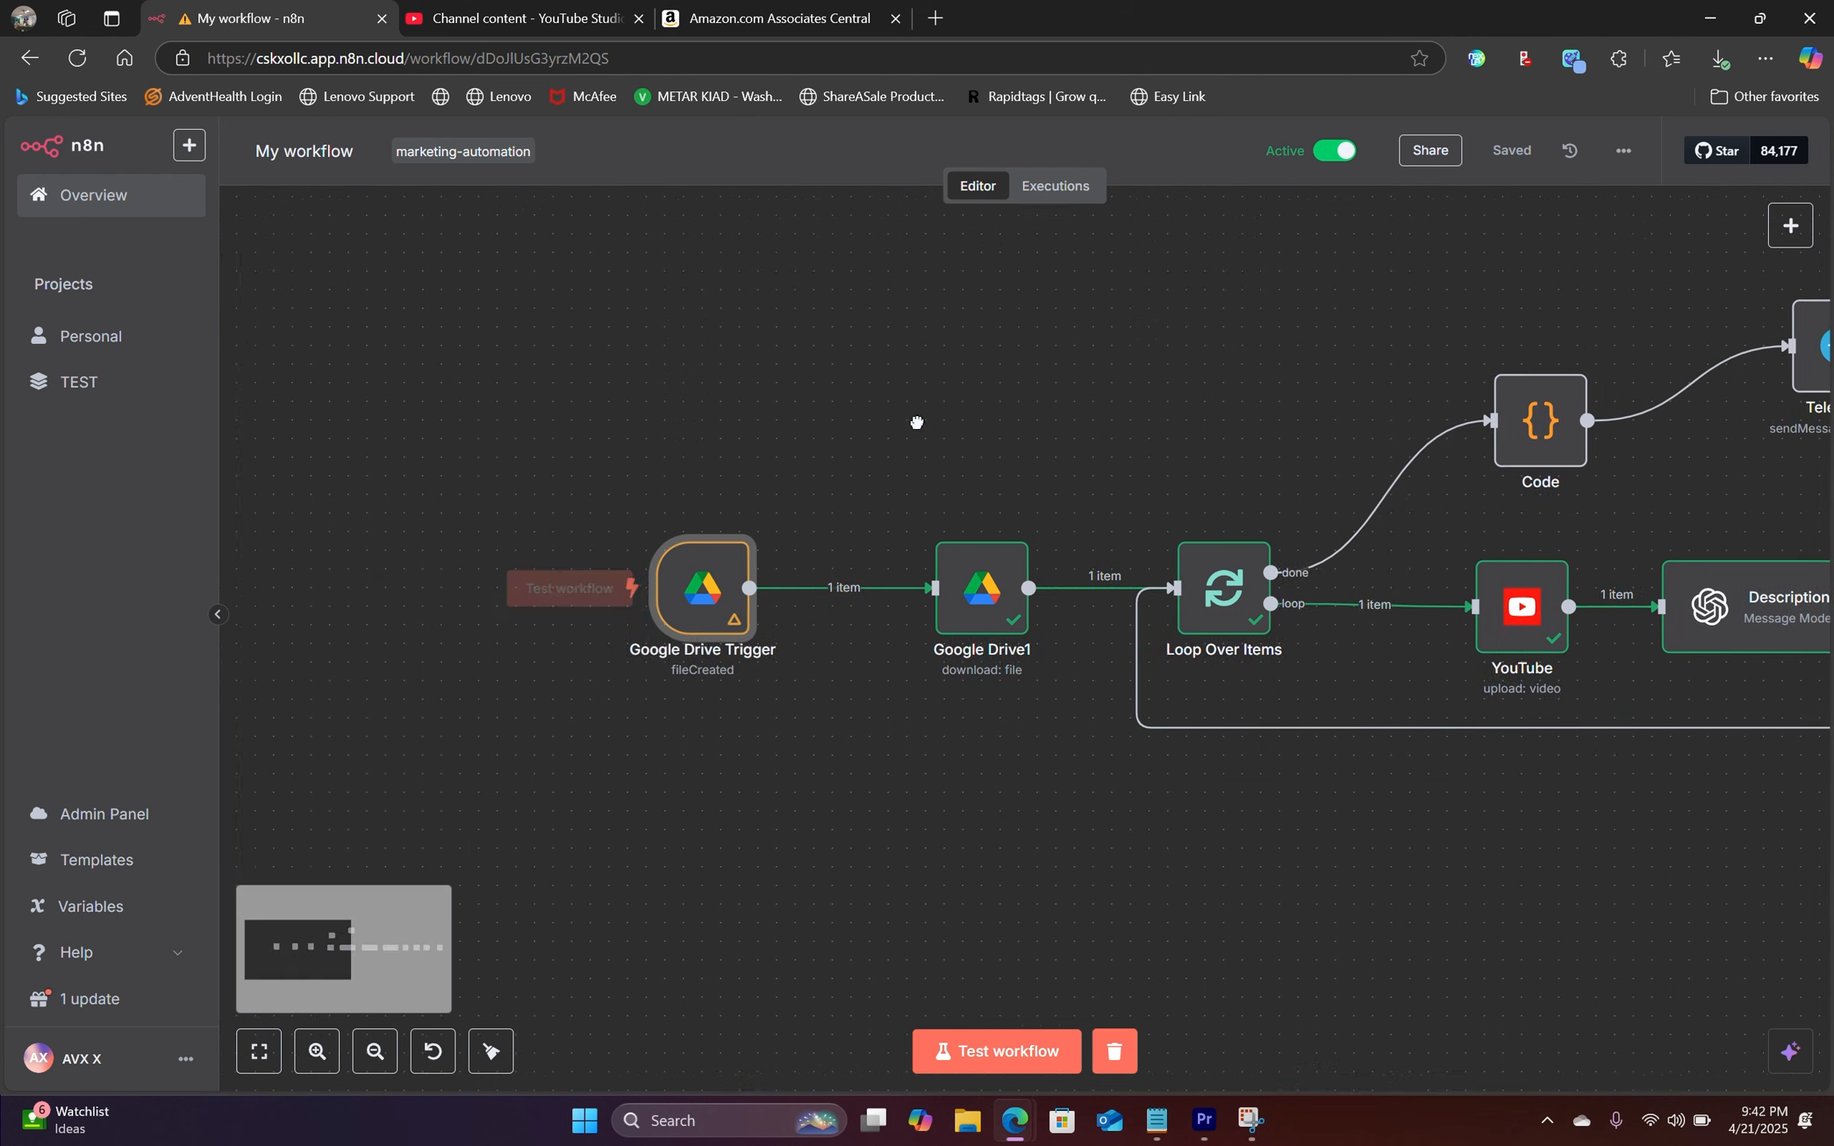
double_click(723, 573)
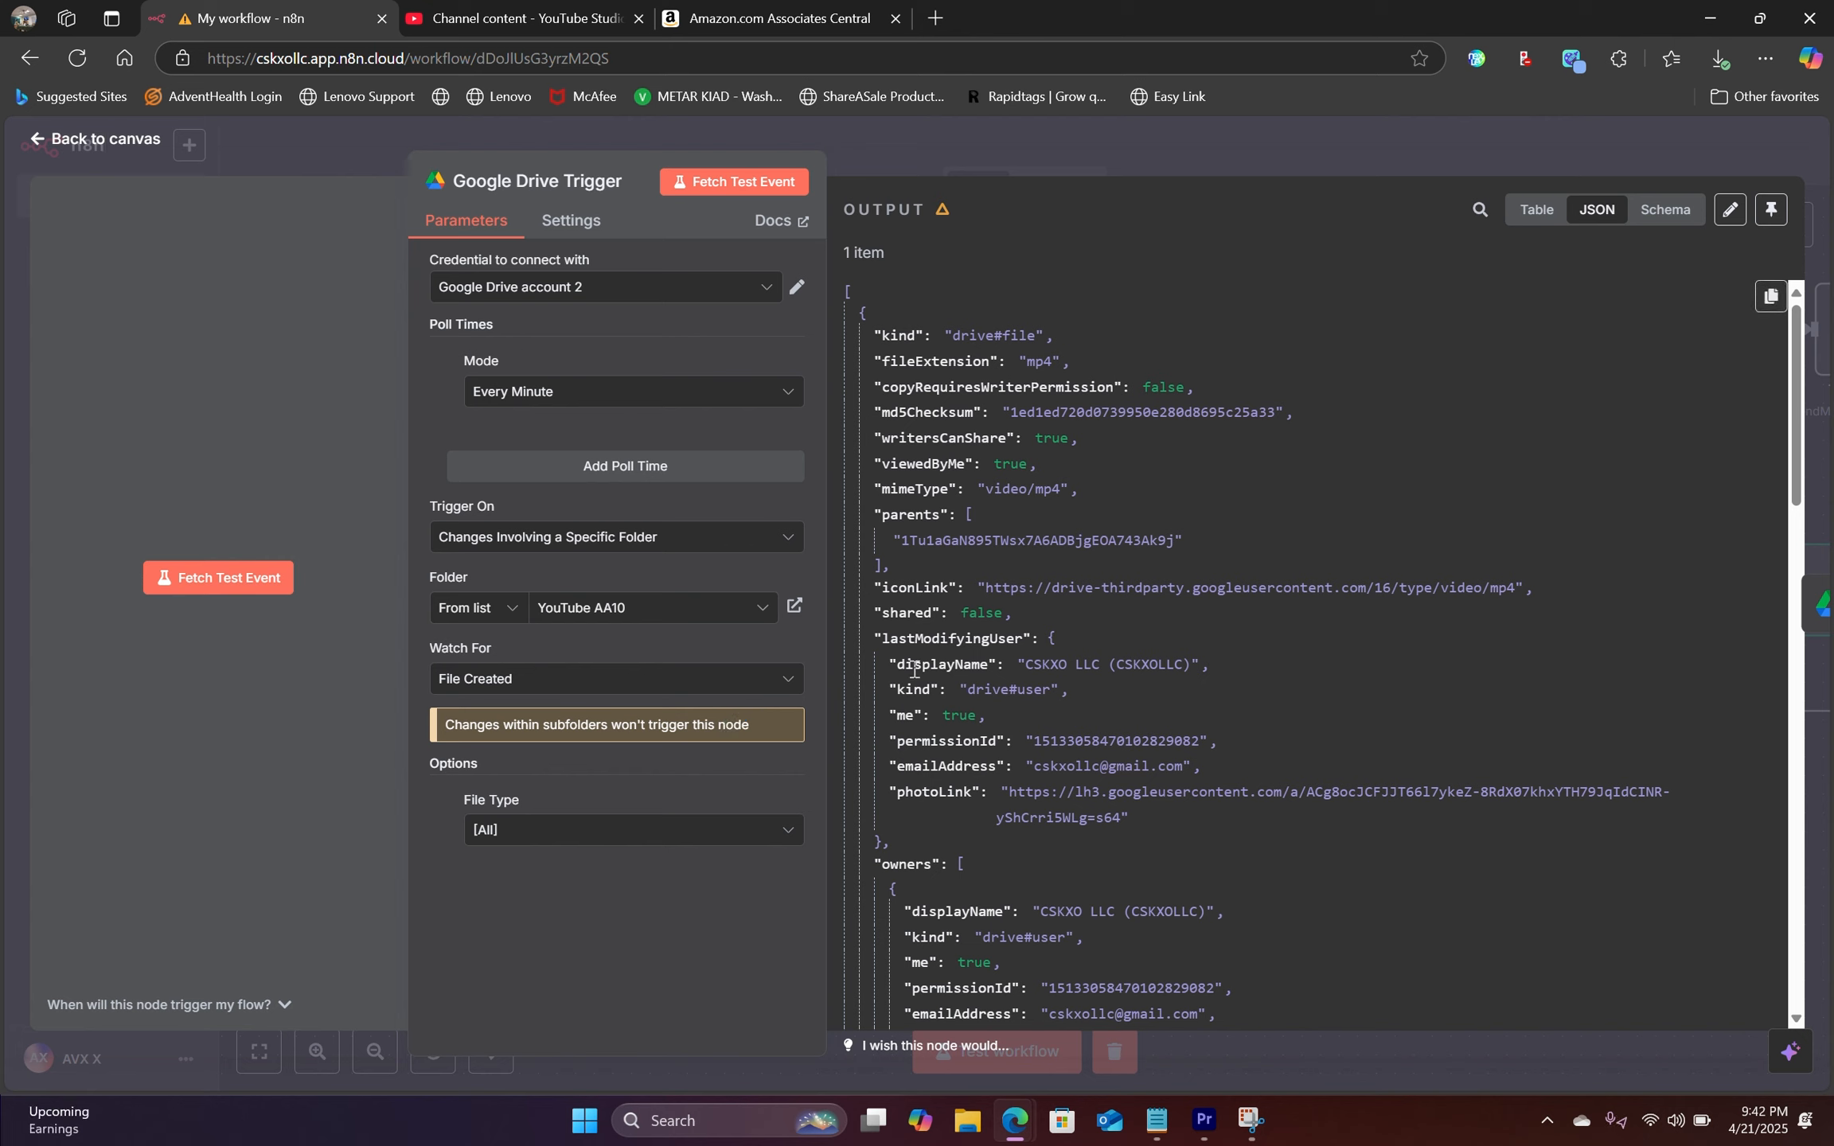
left_click(740, 392)
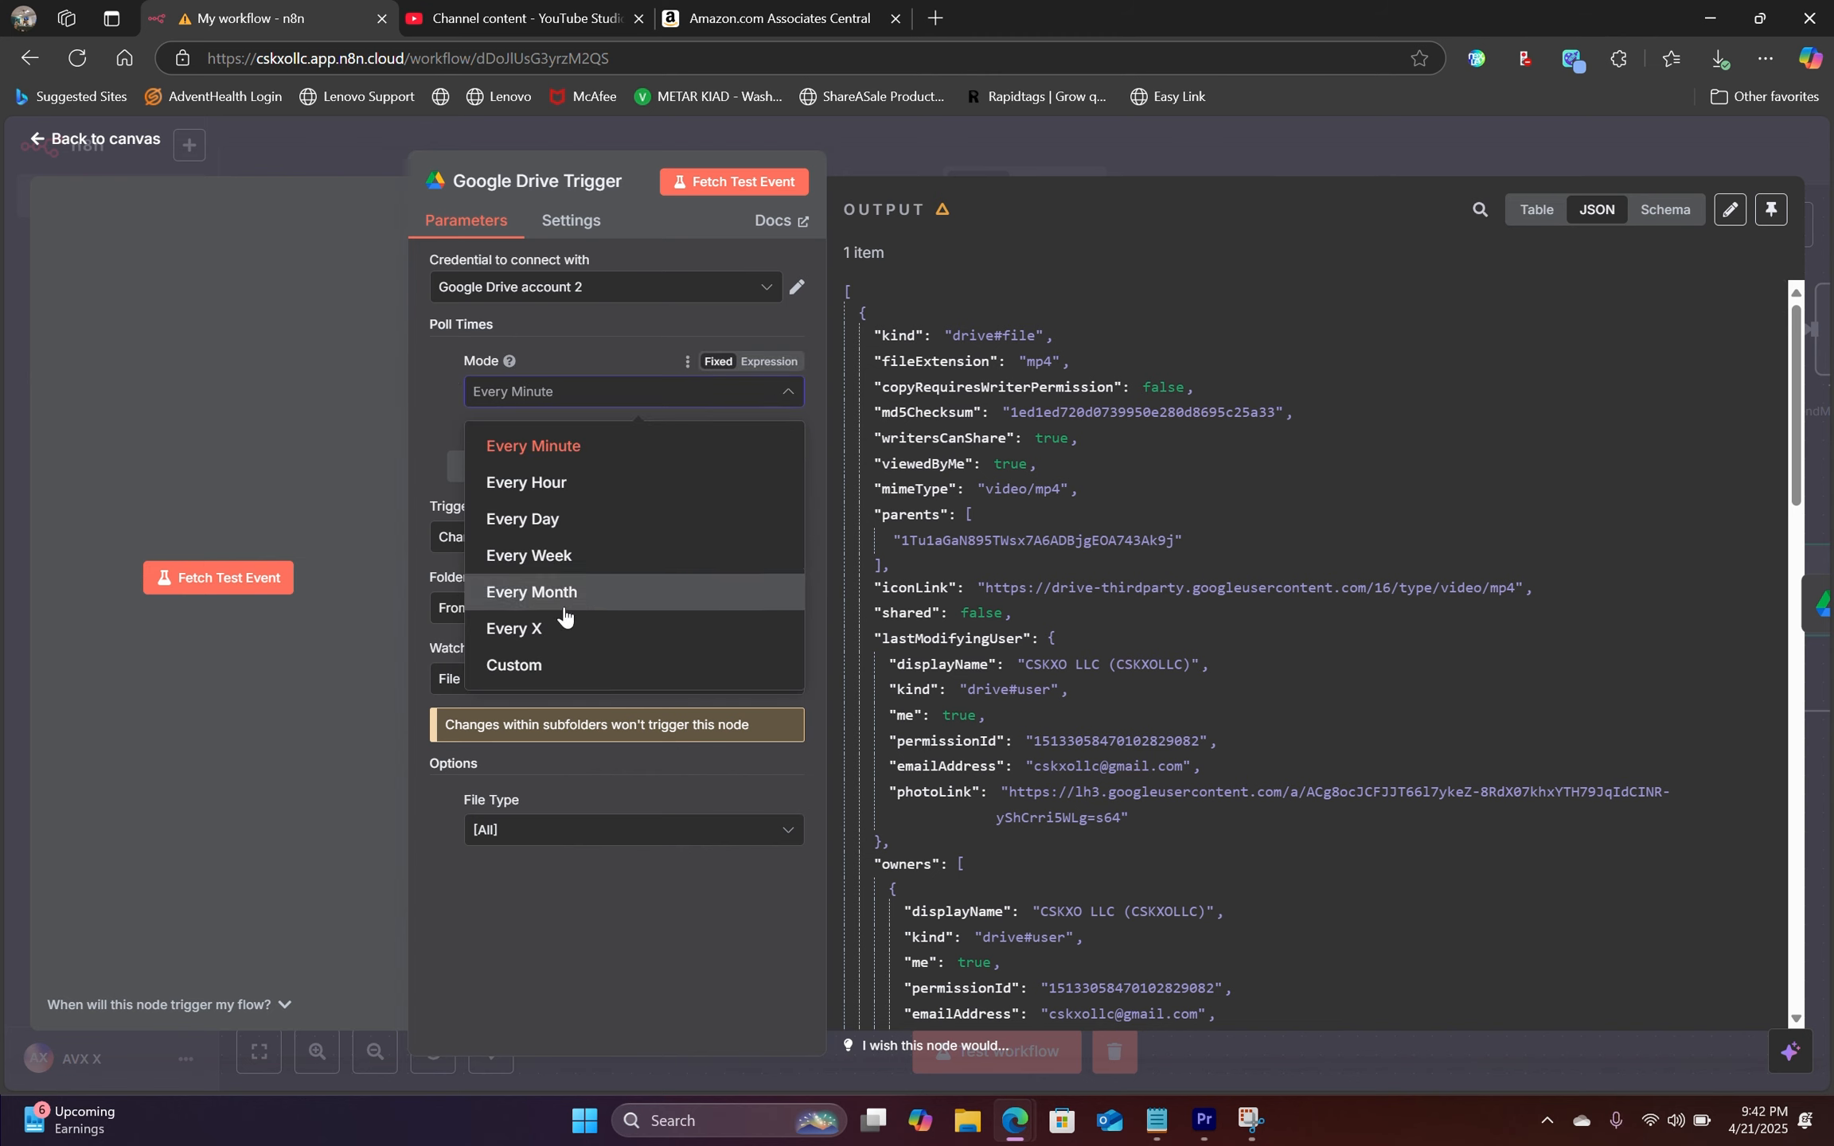
left_click(600, 678)
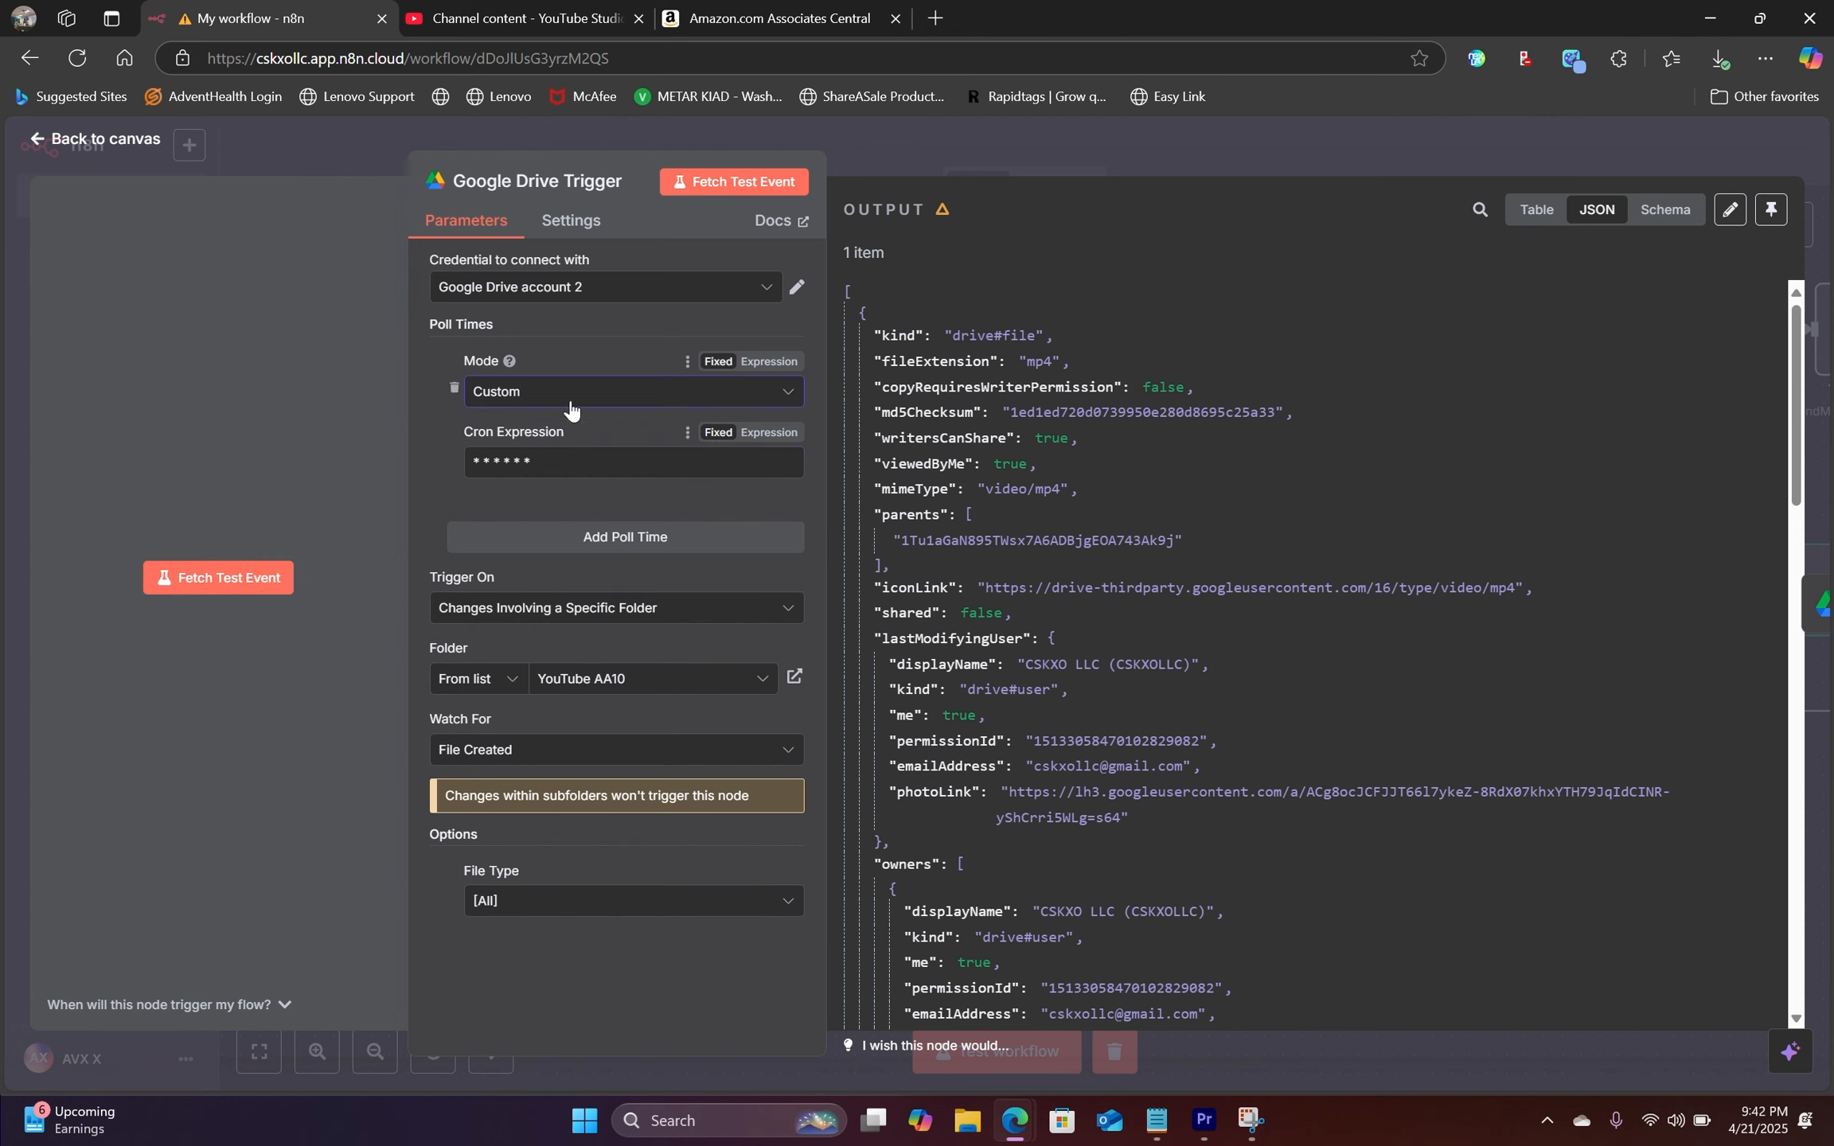
left_click(681, 395)
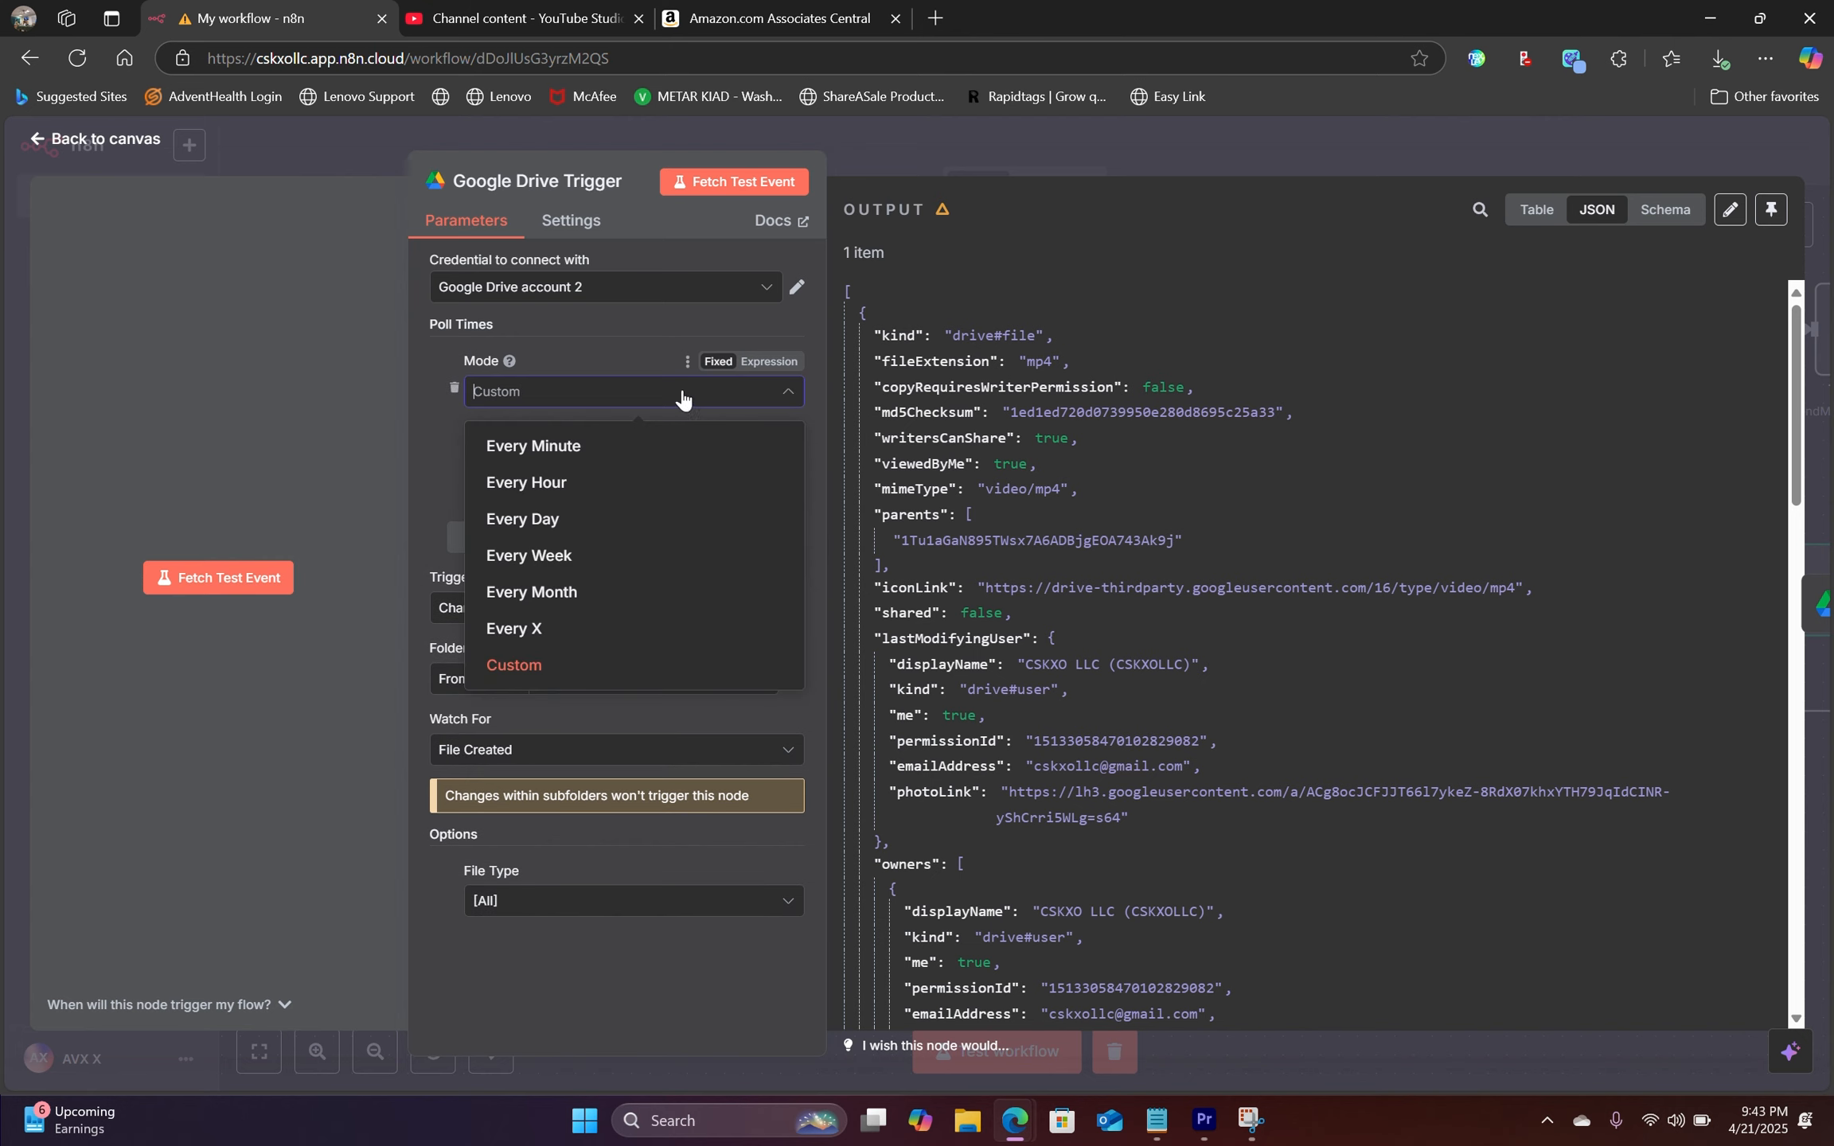
left_click(549, 447)
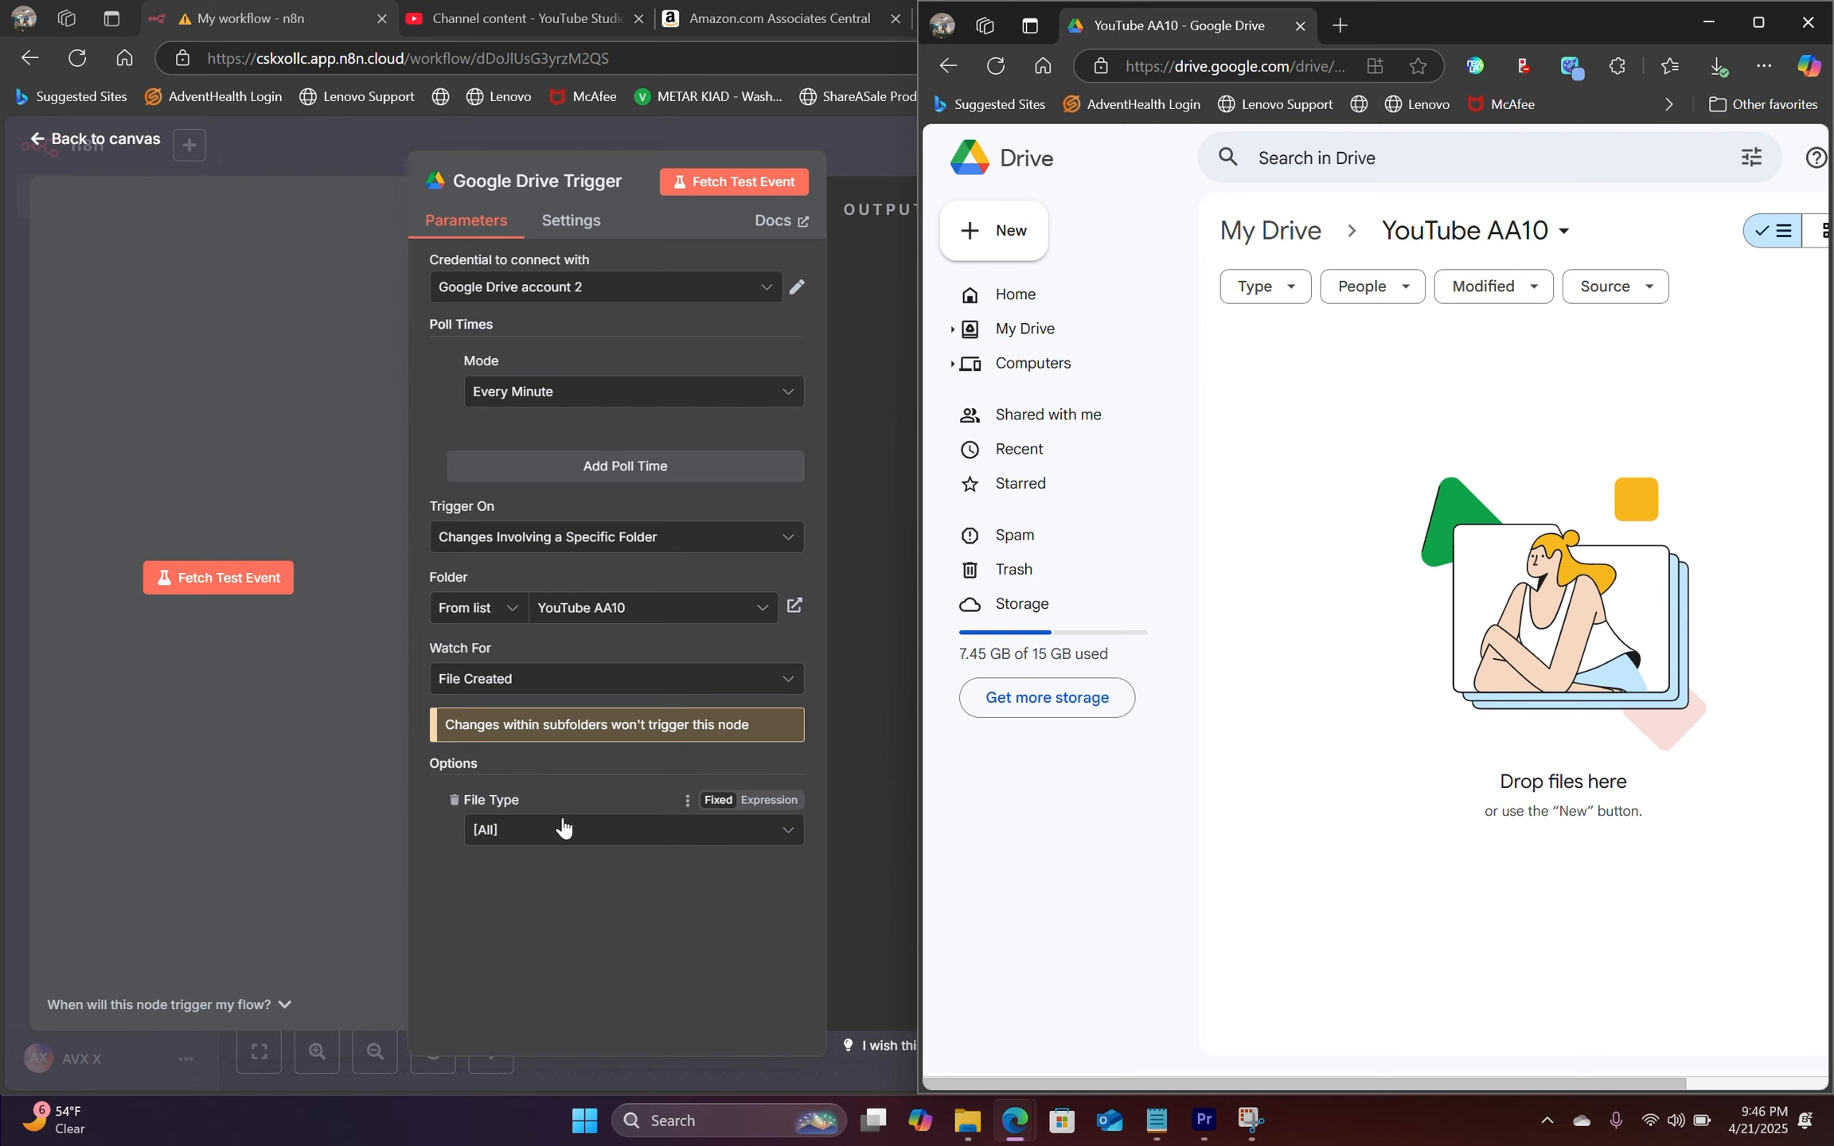
Step: Select [All] as the file type option of the Google Drive Trigger
left_click(533, 844)
left_click(534, 843)
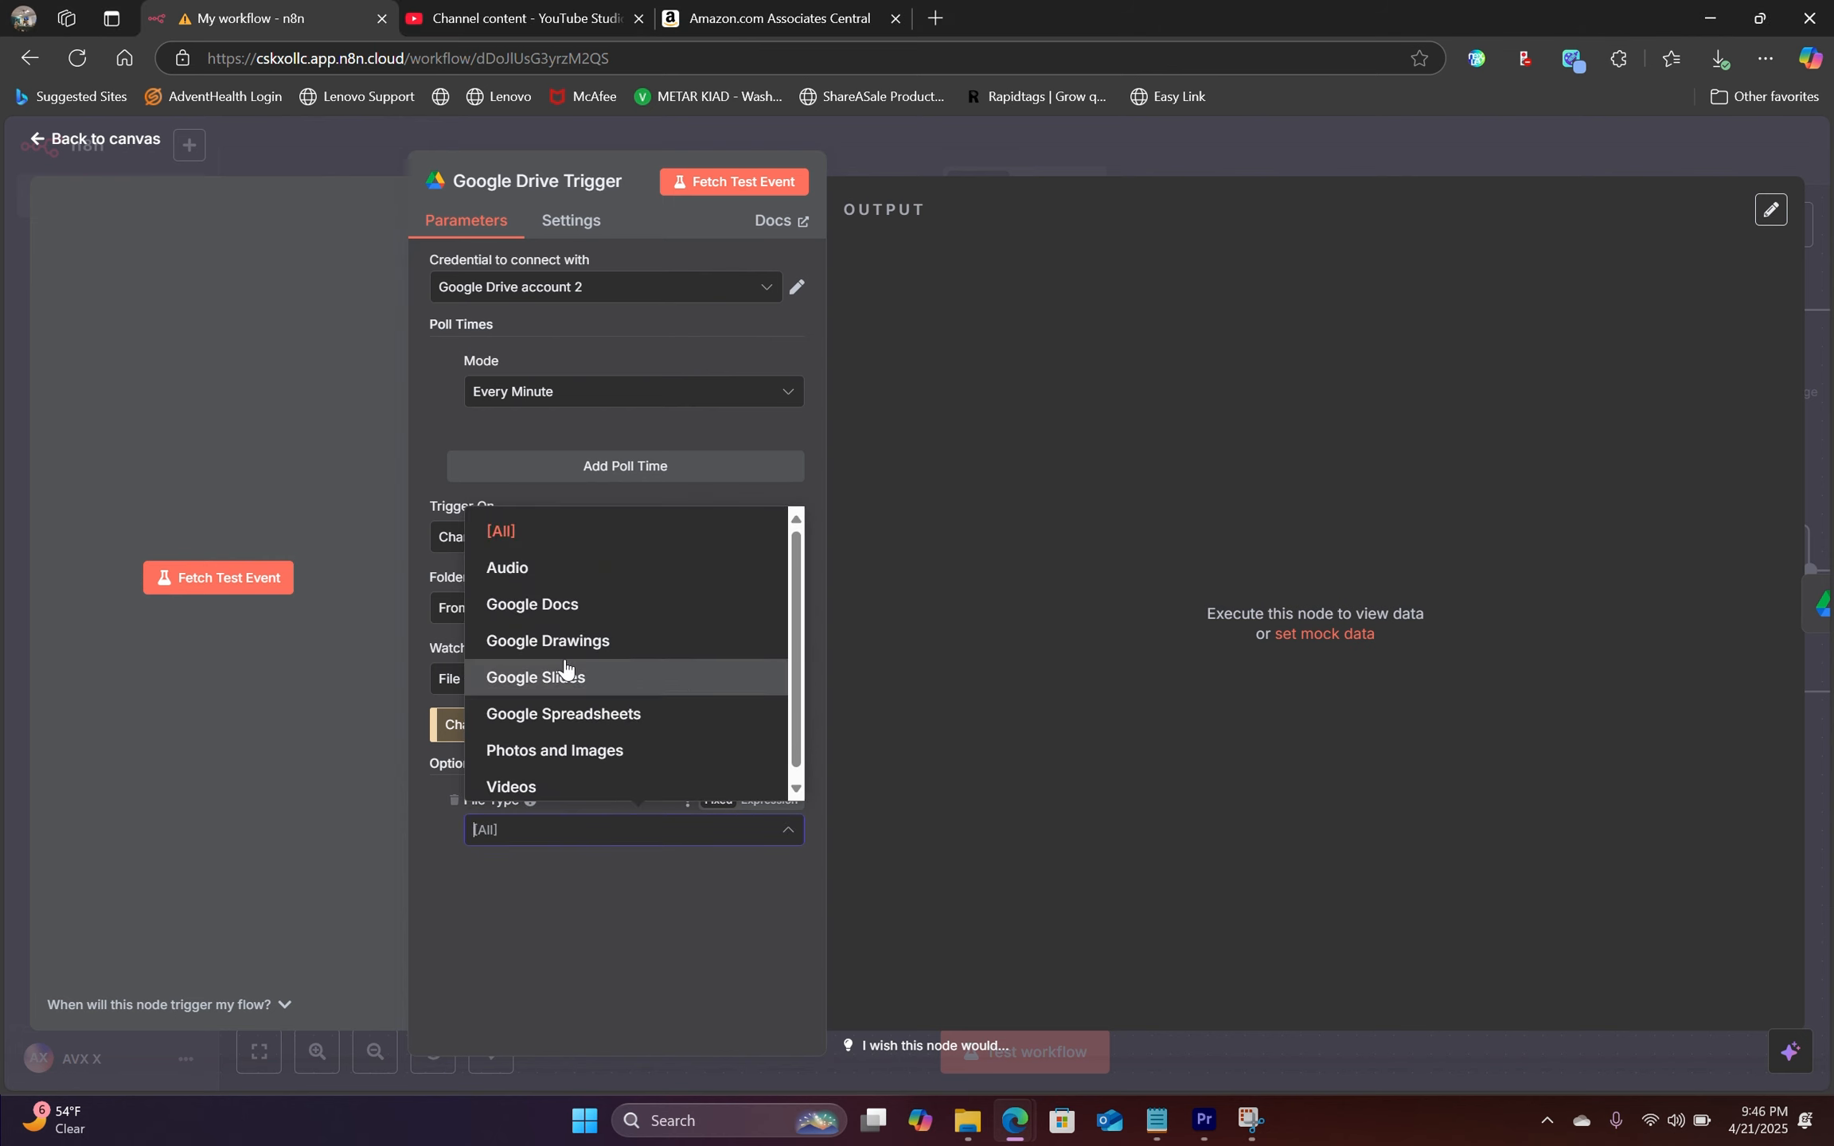
left_click(523, 545)
Step: Upload the Test Upload Draft video from the Screen Recordings folder to the YouTube AA10 folder in Google Drive
left_click(969, 1134)
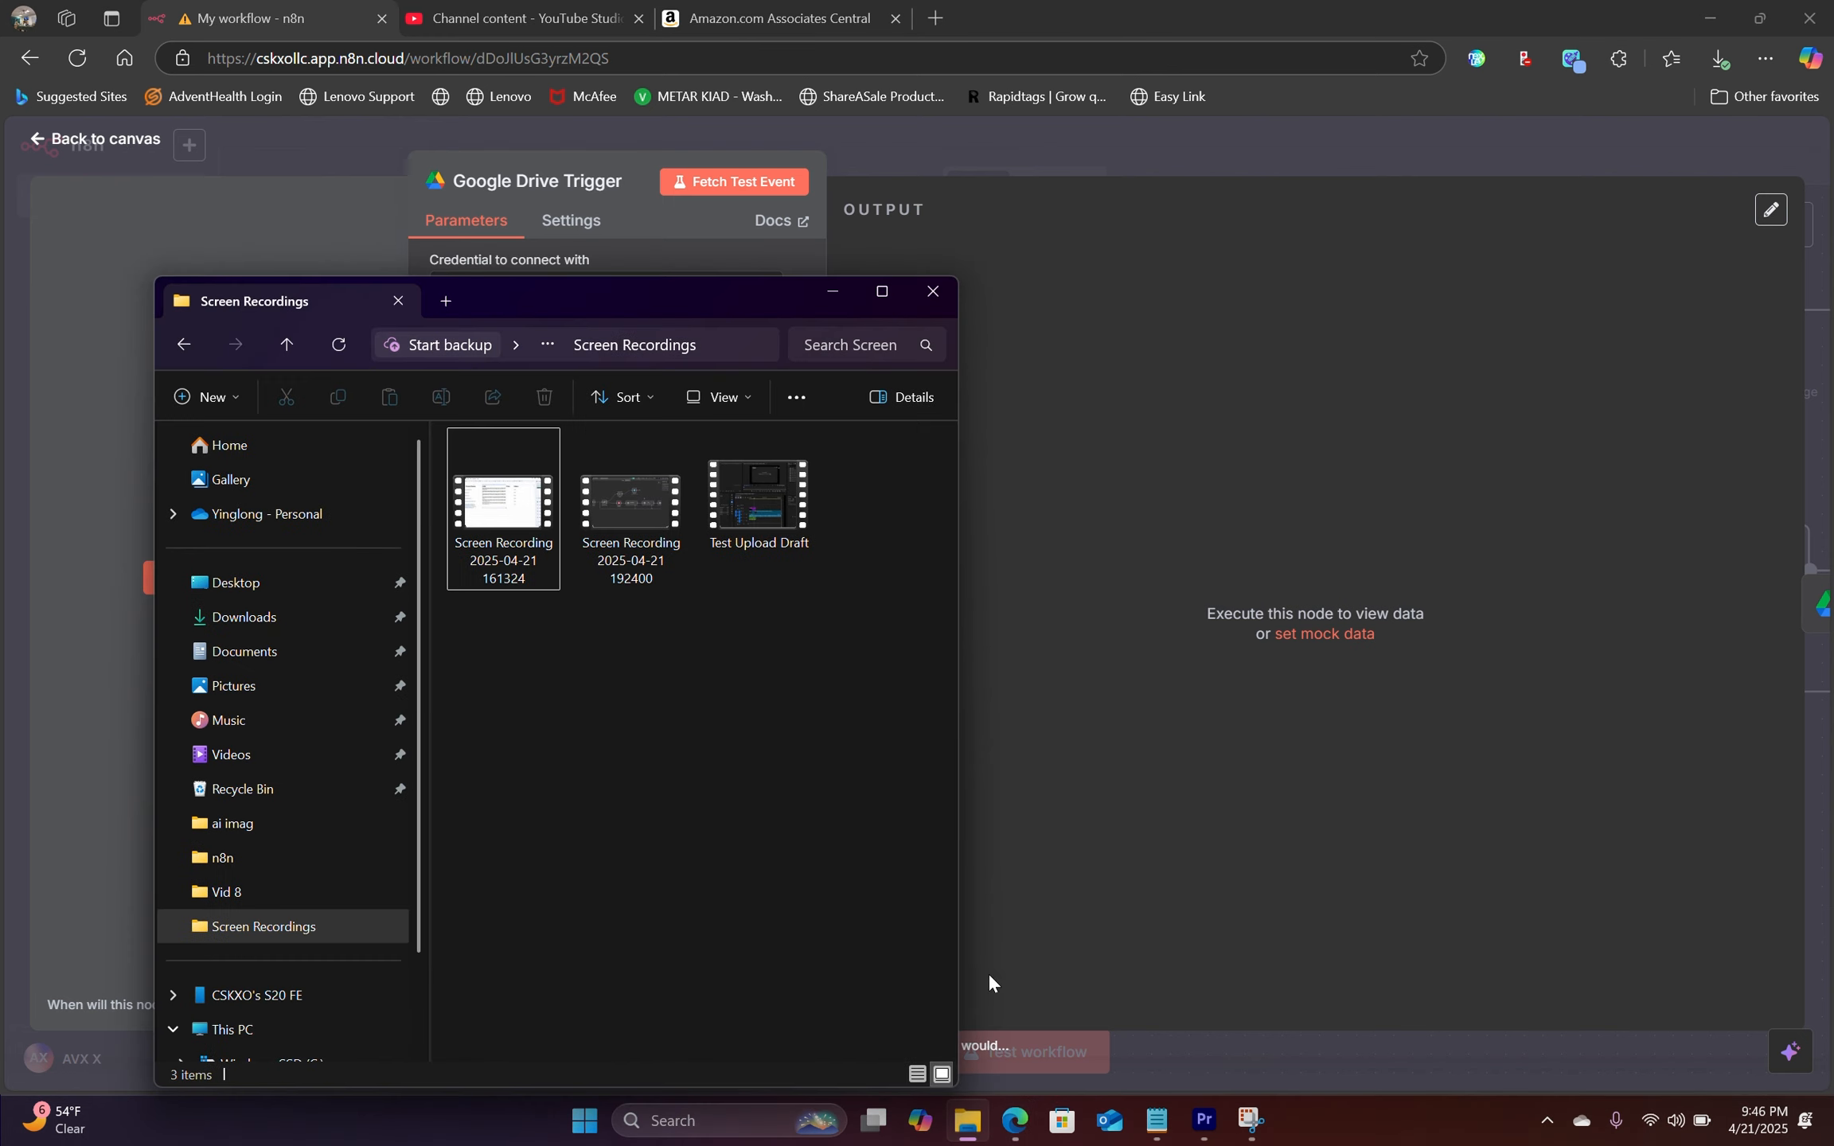
mouse_move(1014, 1122)
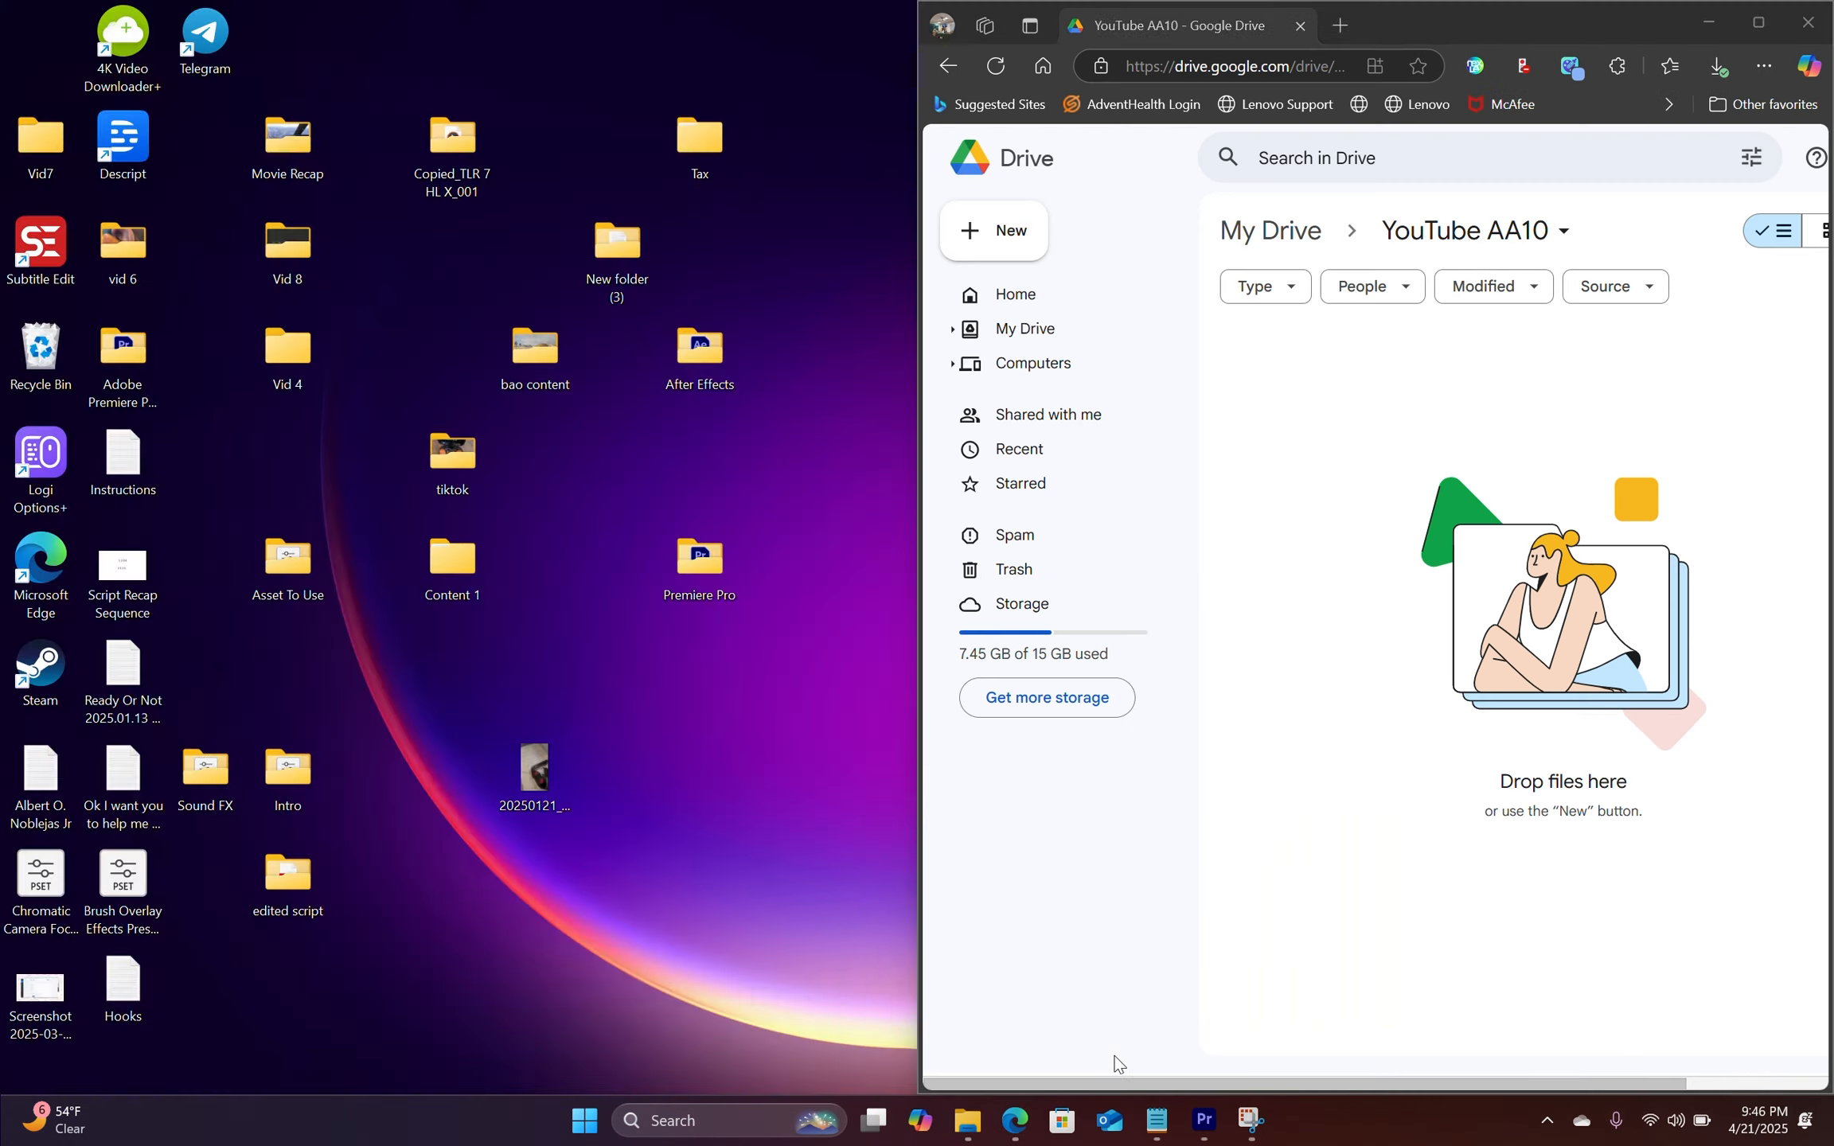
left_click(1122, 1026)
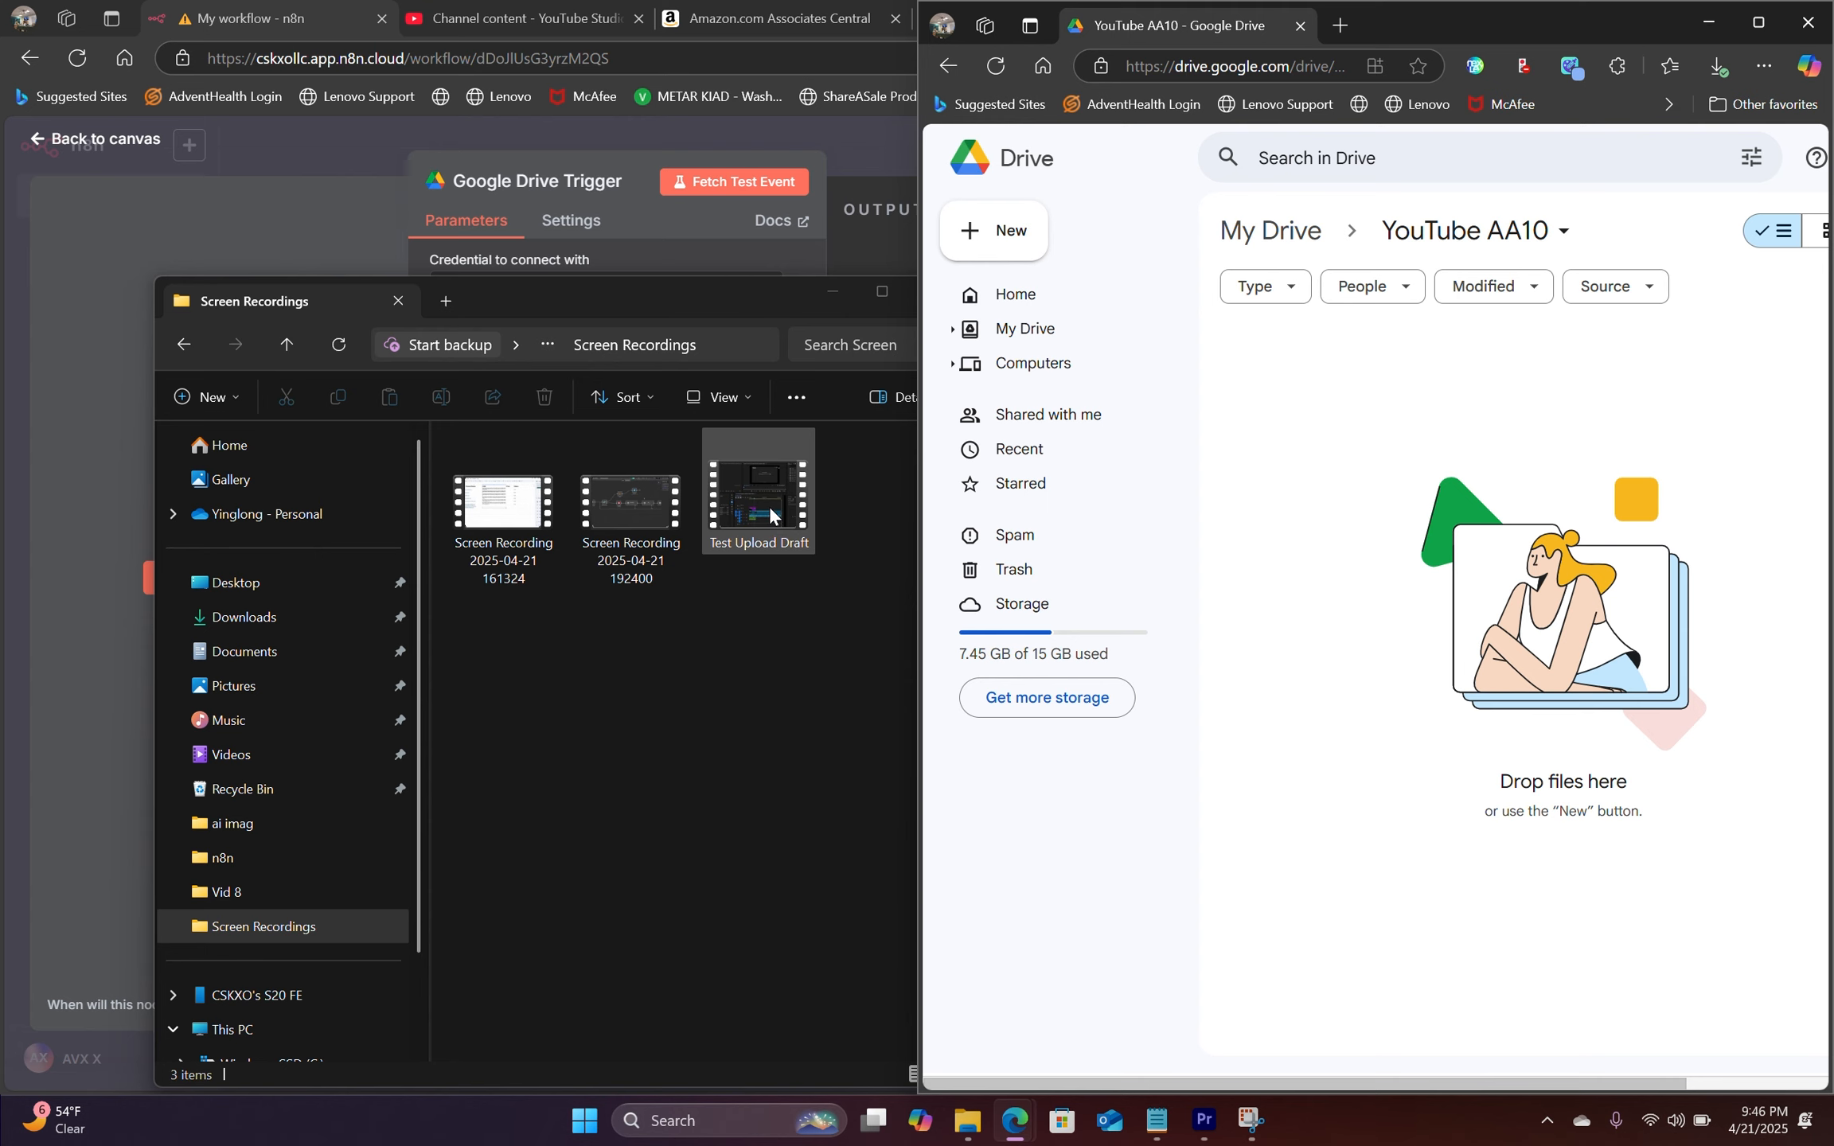
left_click_drag(770, 505, 1456, 569)
mouse_move(1014, 1120)
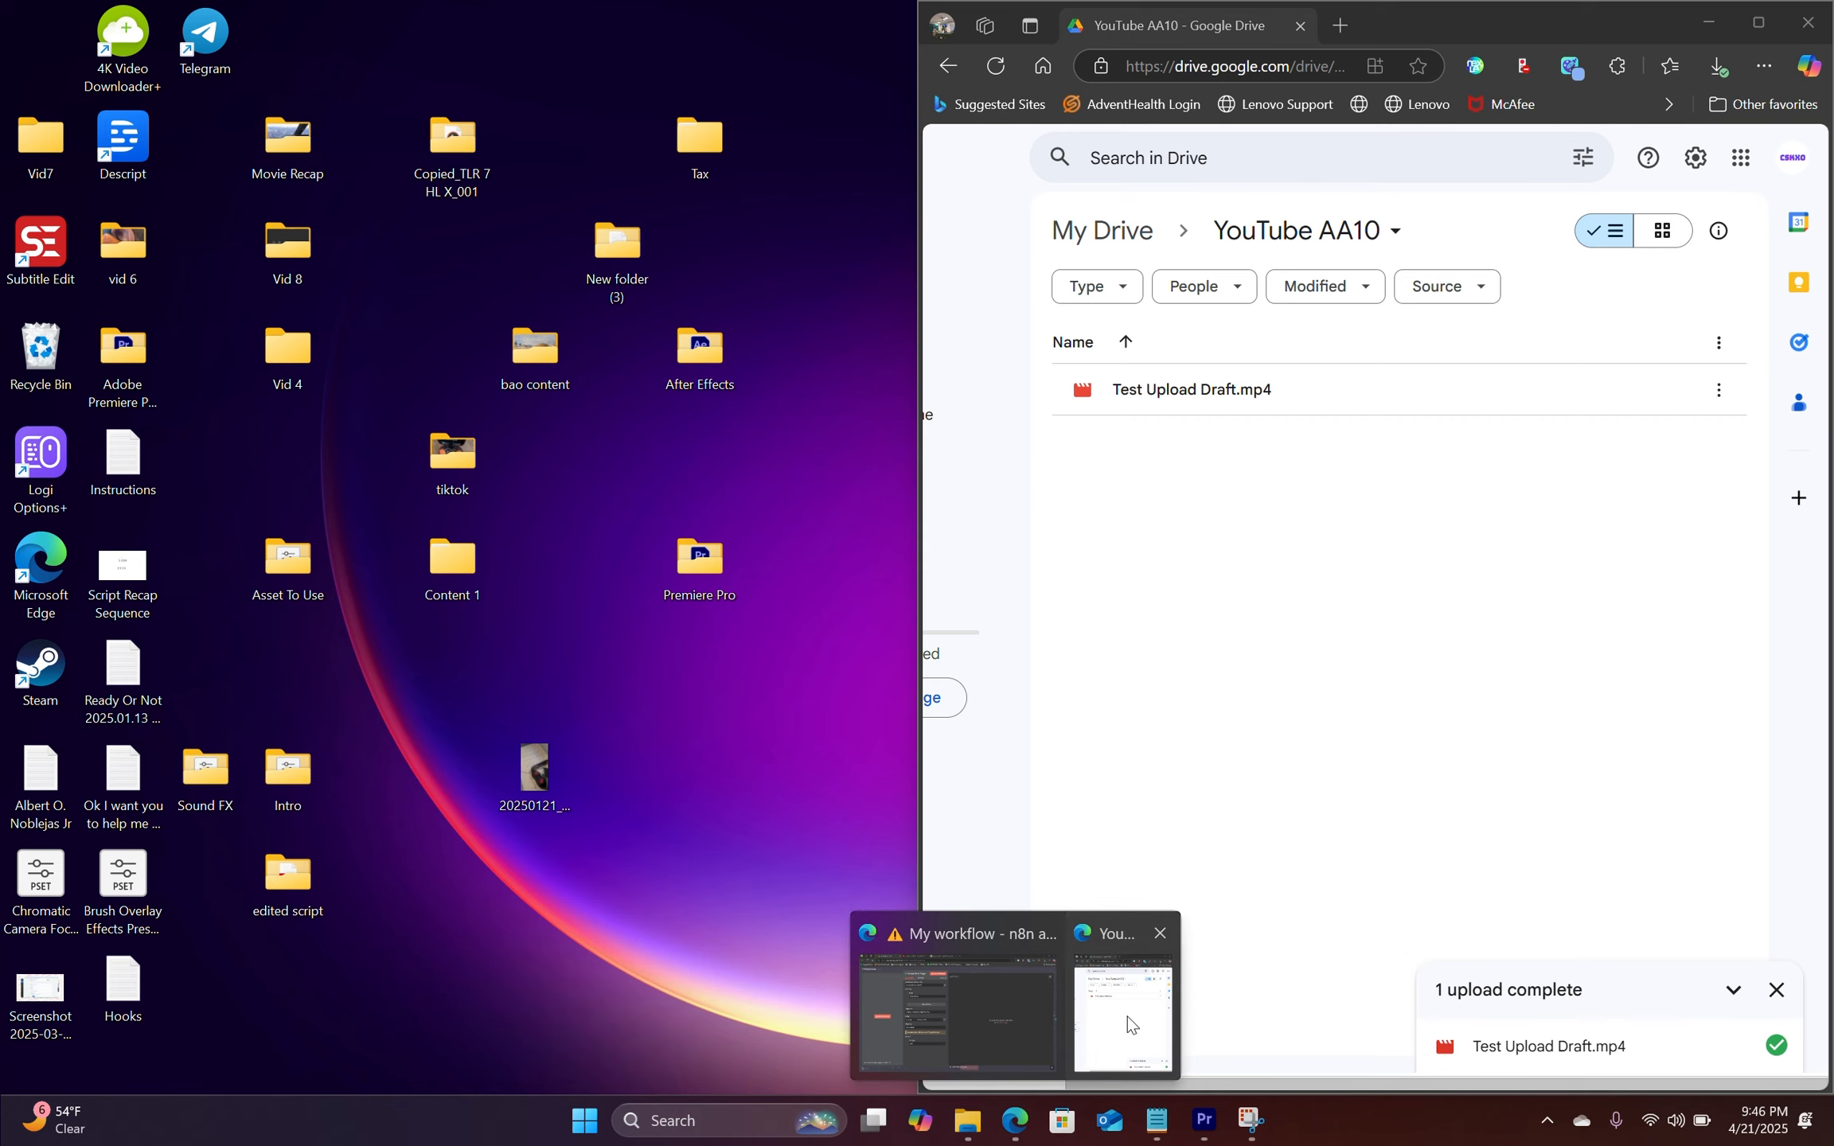
left_click(1127, 1016)
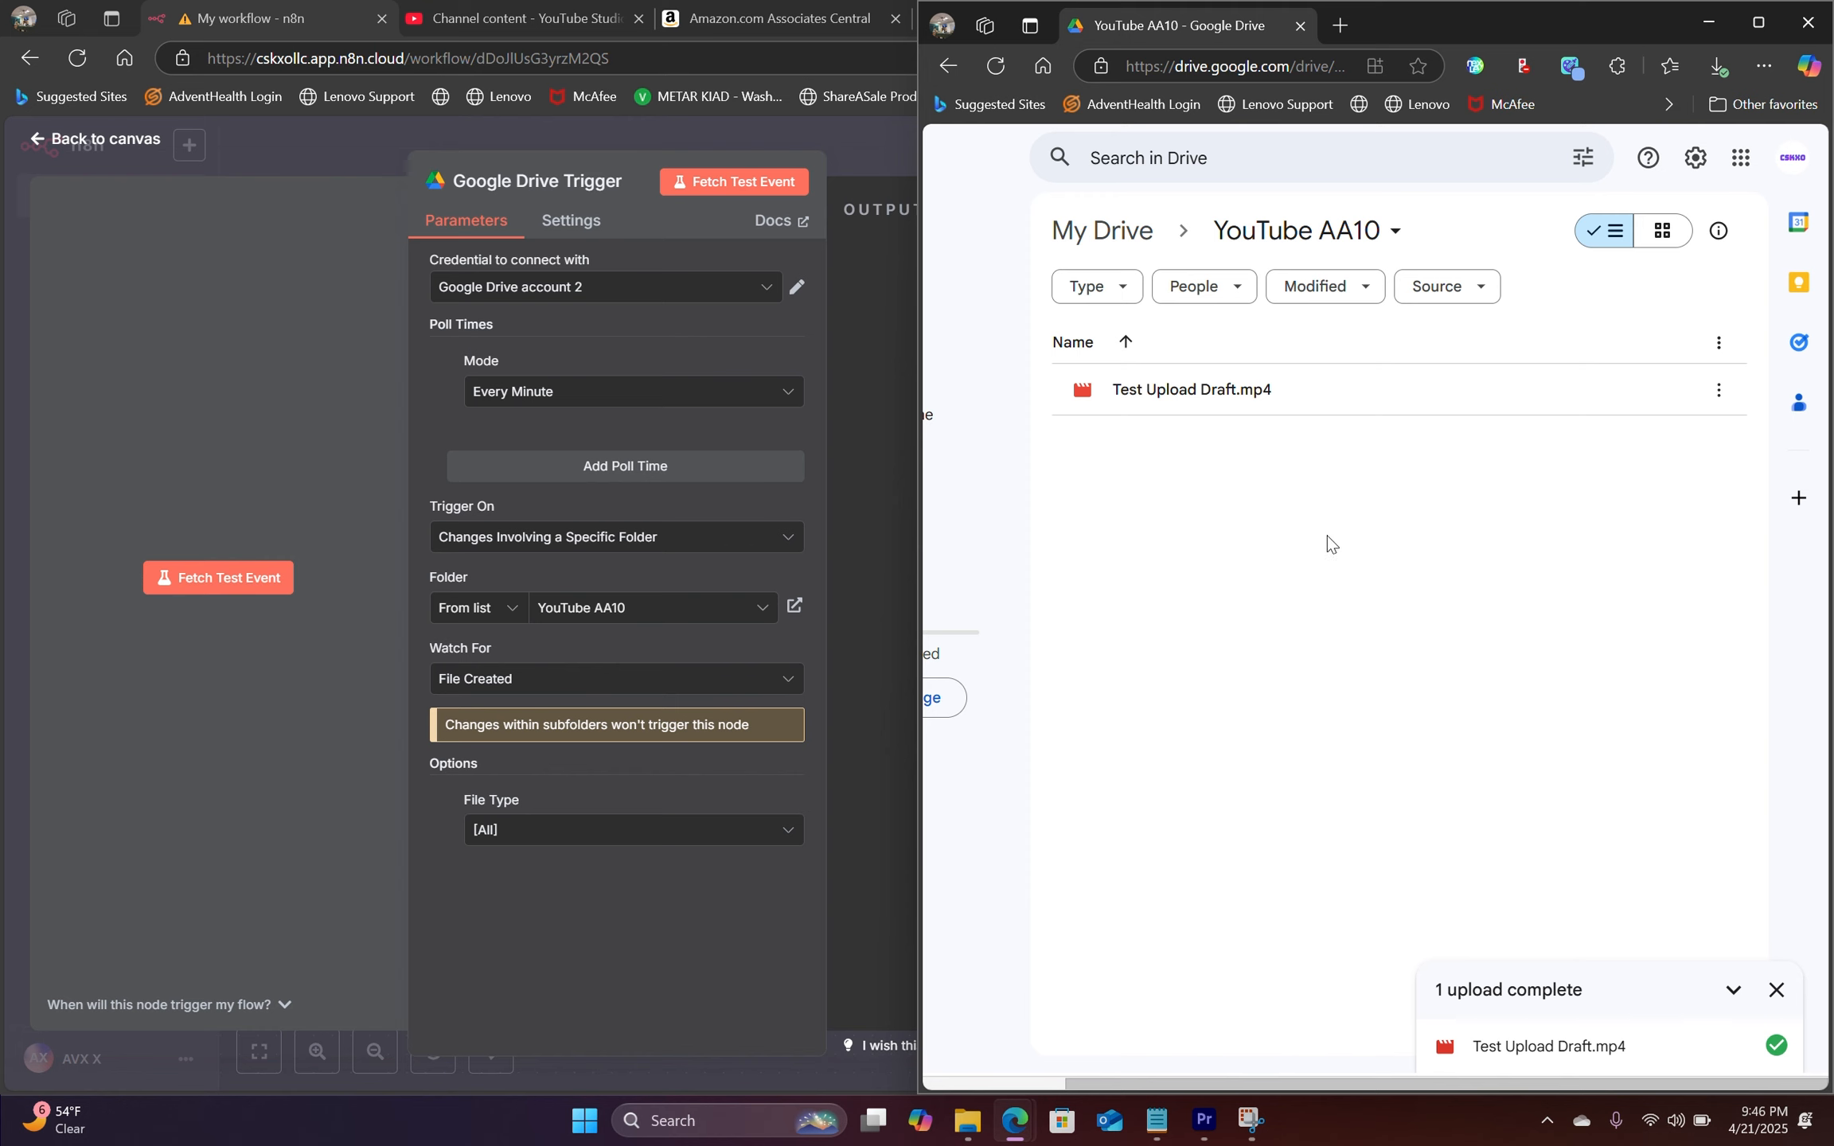
Step: Back in n8n, fetch a test event for the Google Drive Trigger and check the original filename in its output
left_click(295, 393)
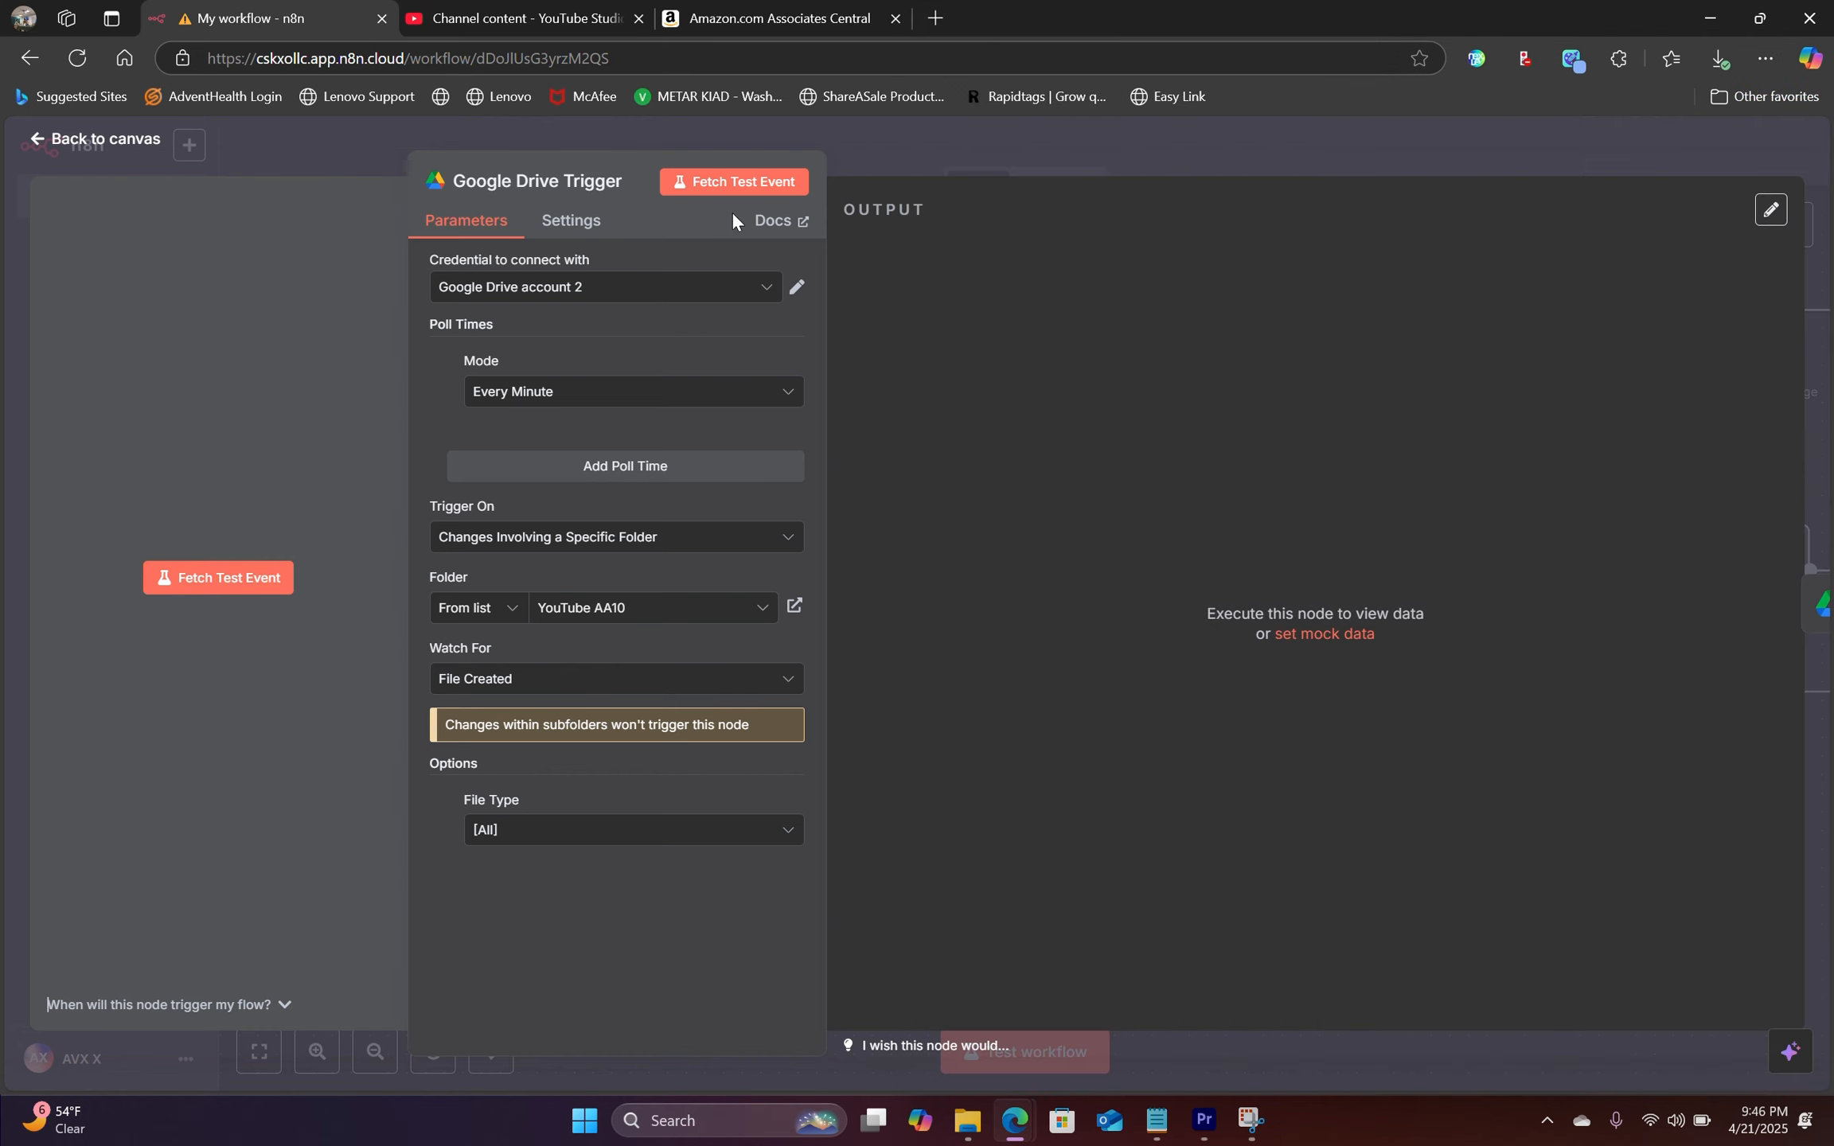
left_click(734, 181)
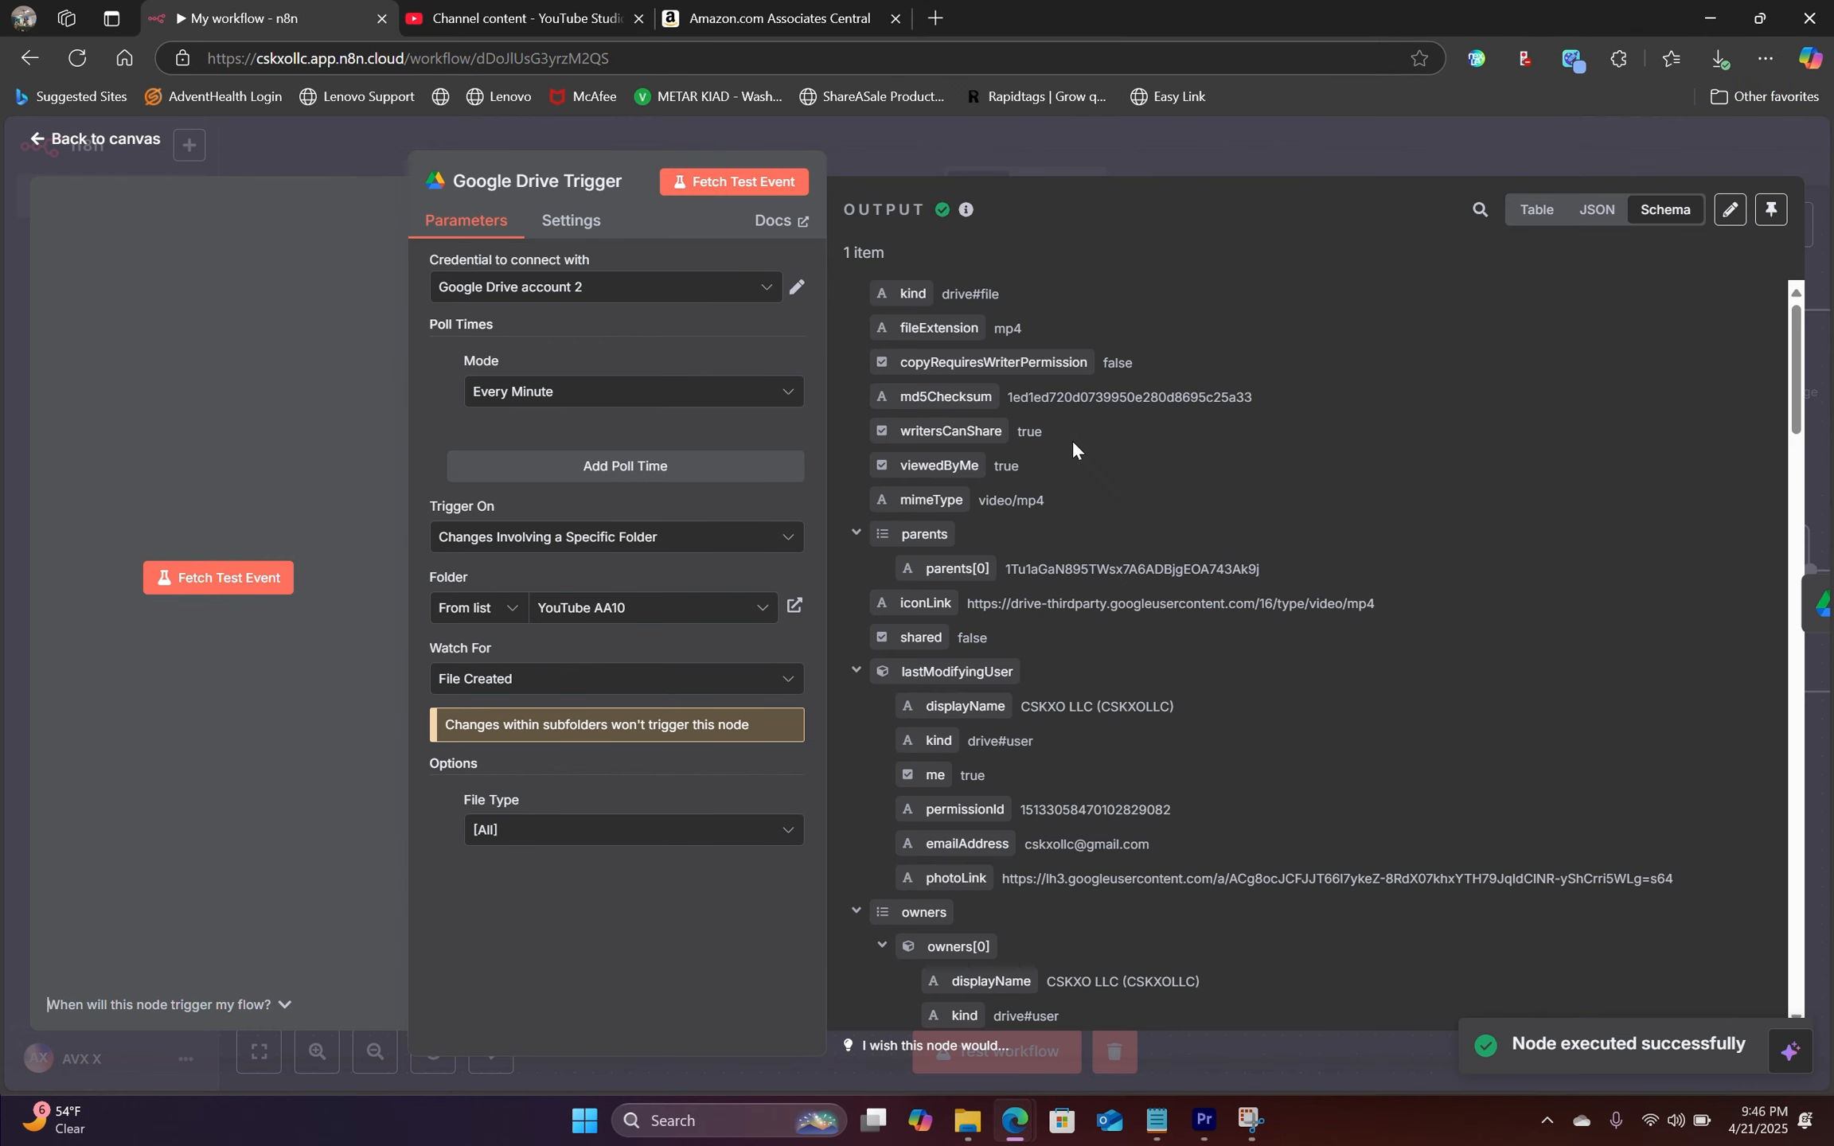
scroll(1386, 684, "down", 10)
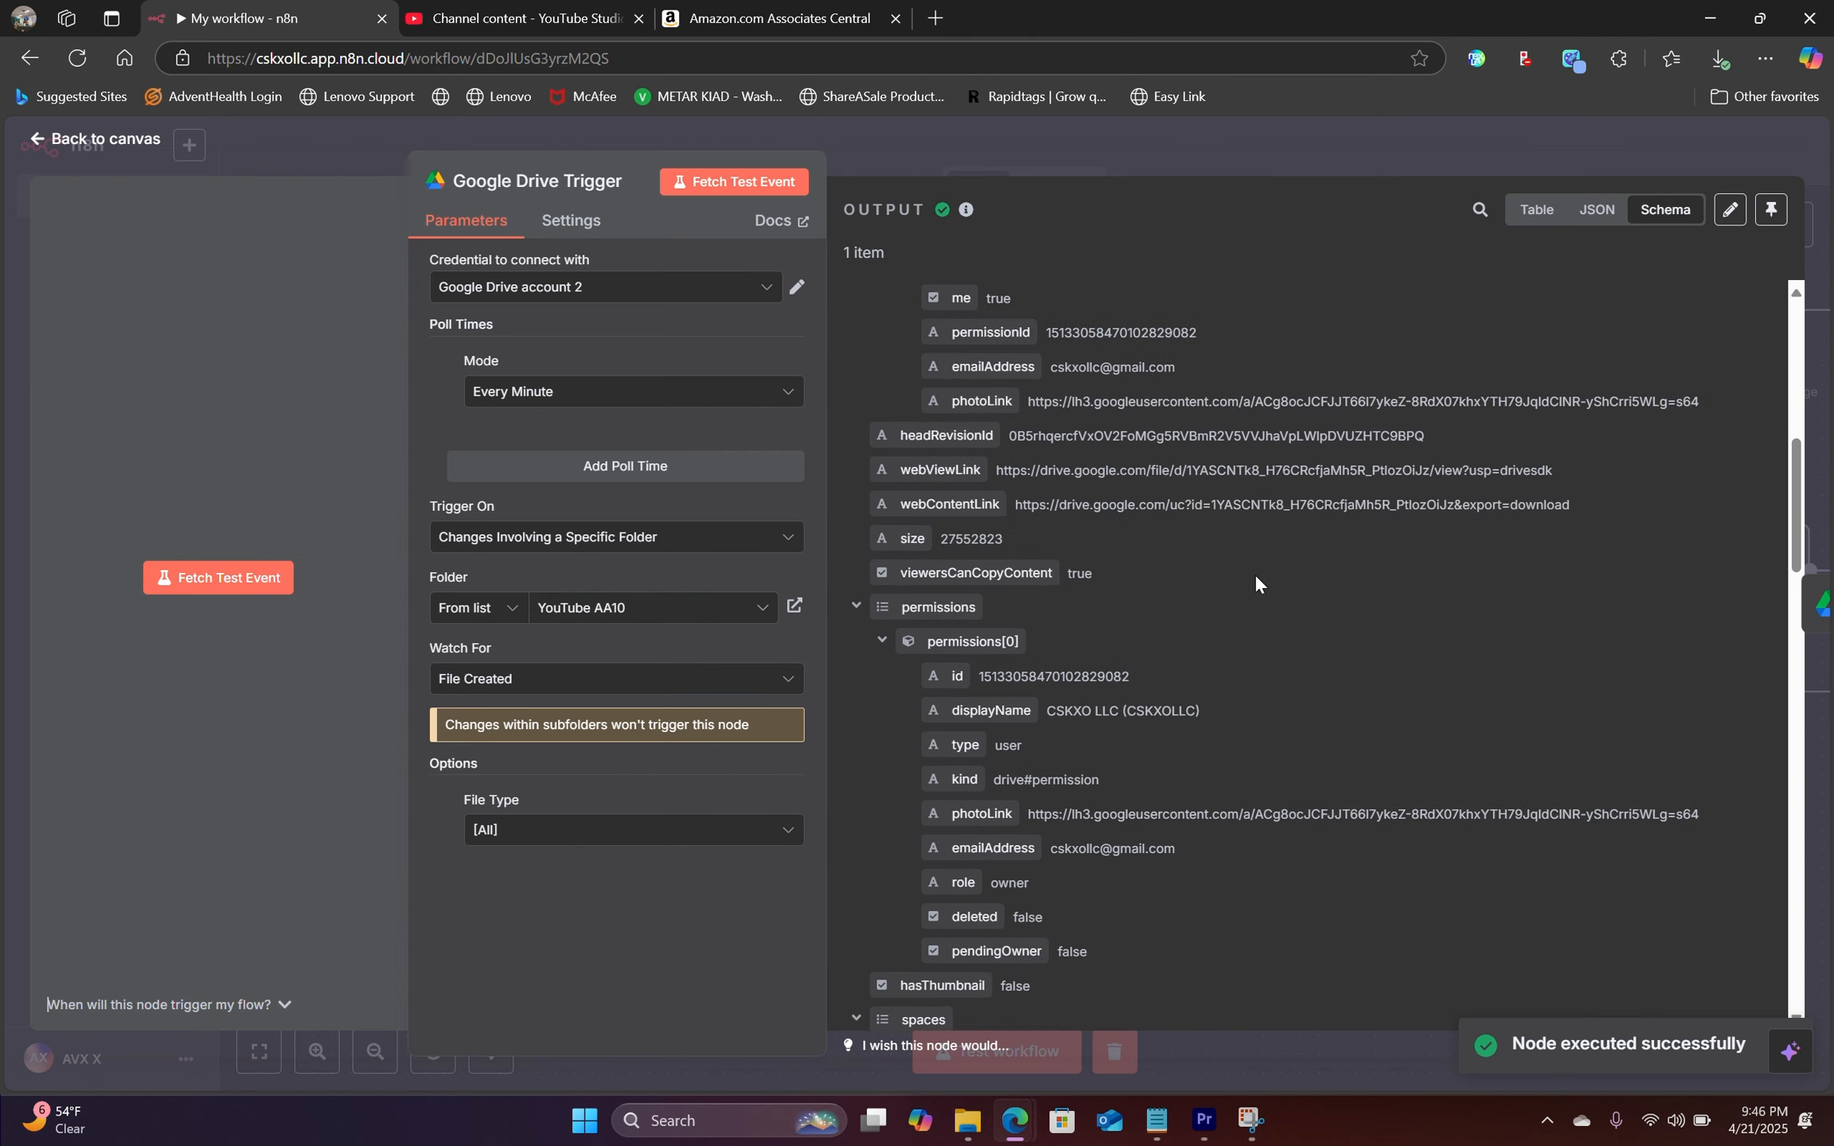
scroll(1138, 676, "down", 10)
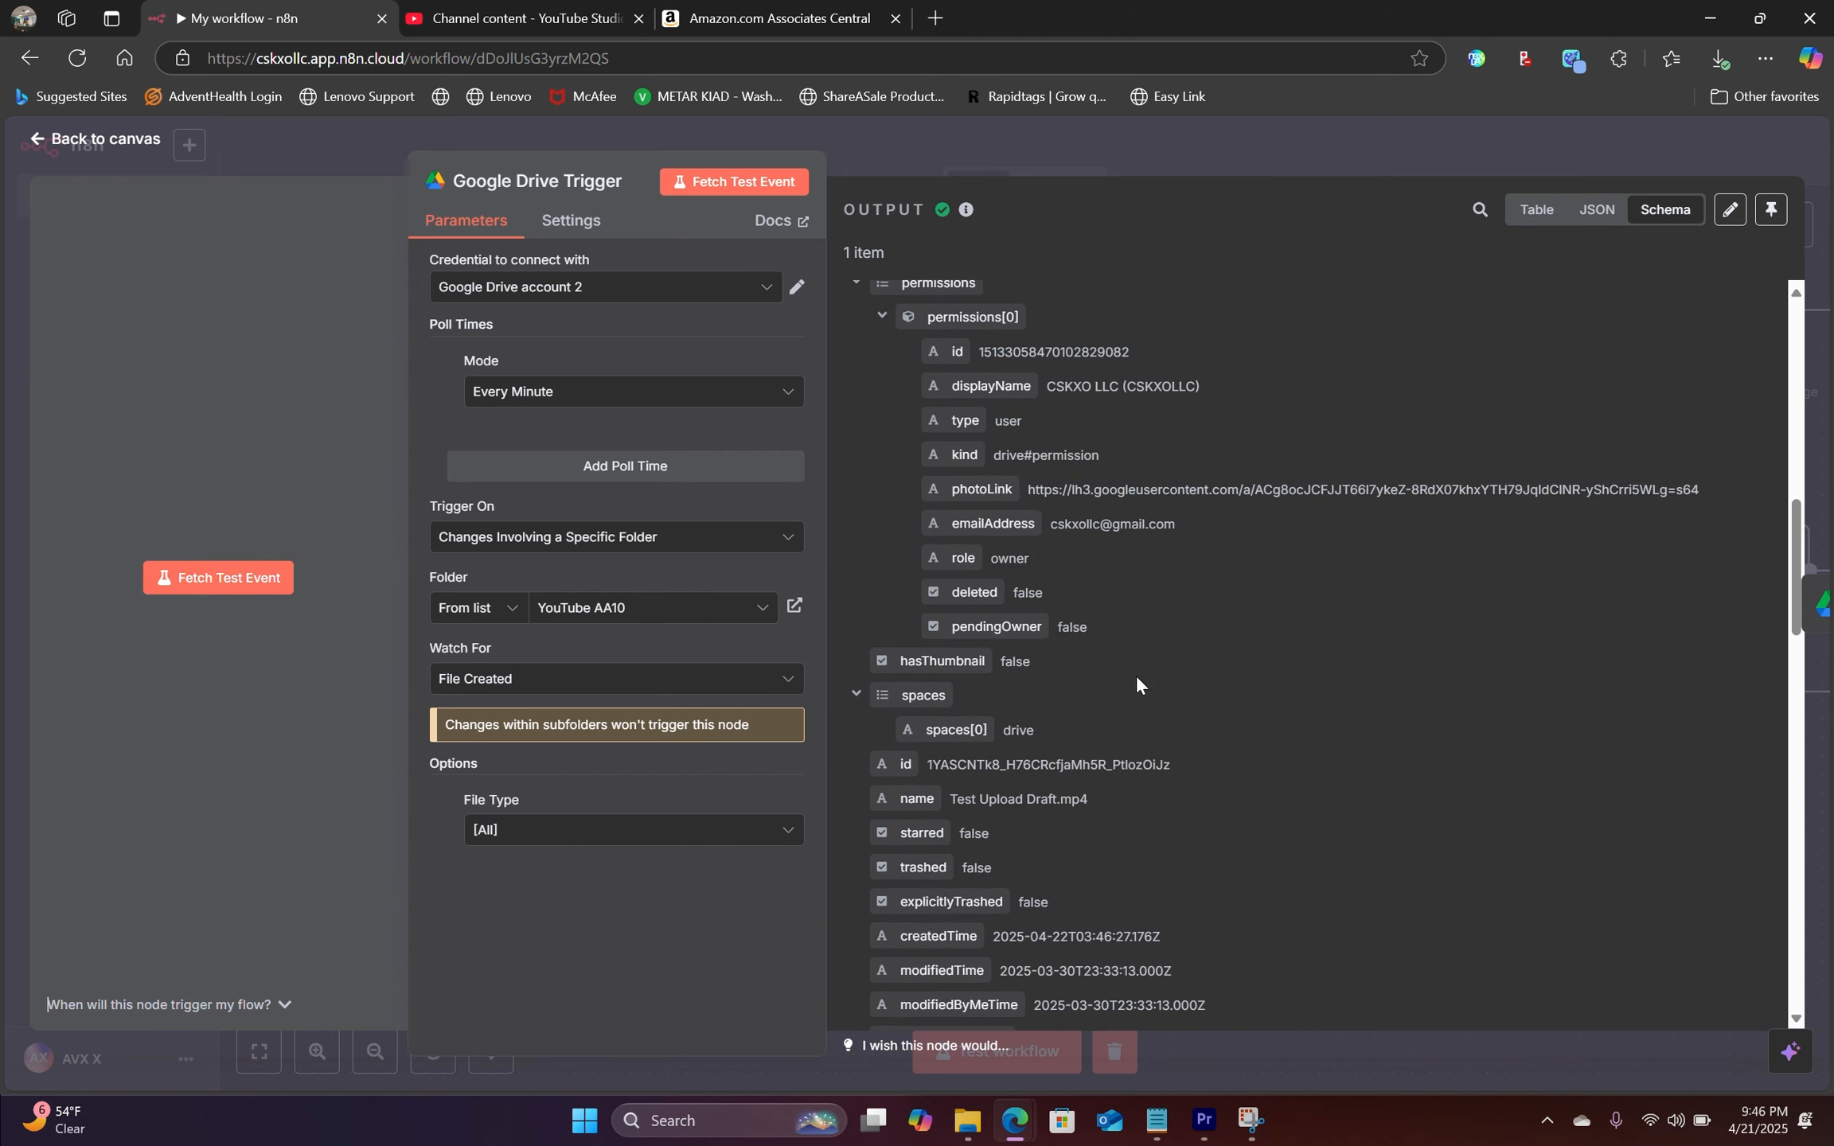
scroll(1134, 674, "down", 5)
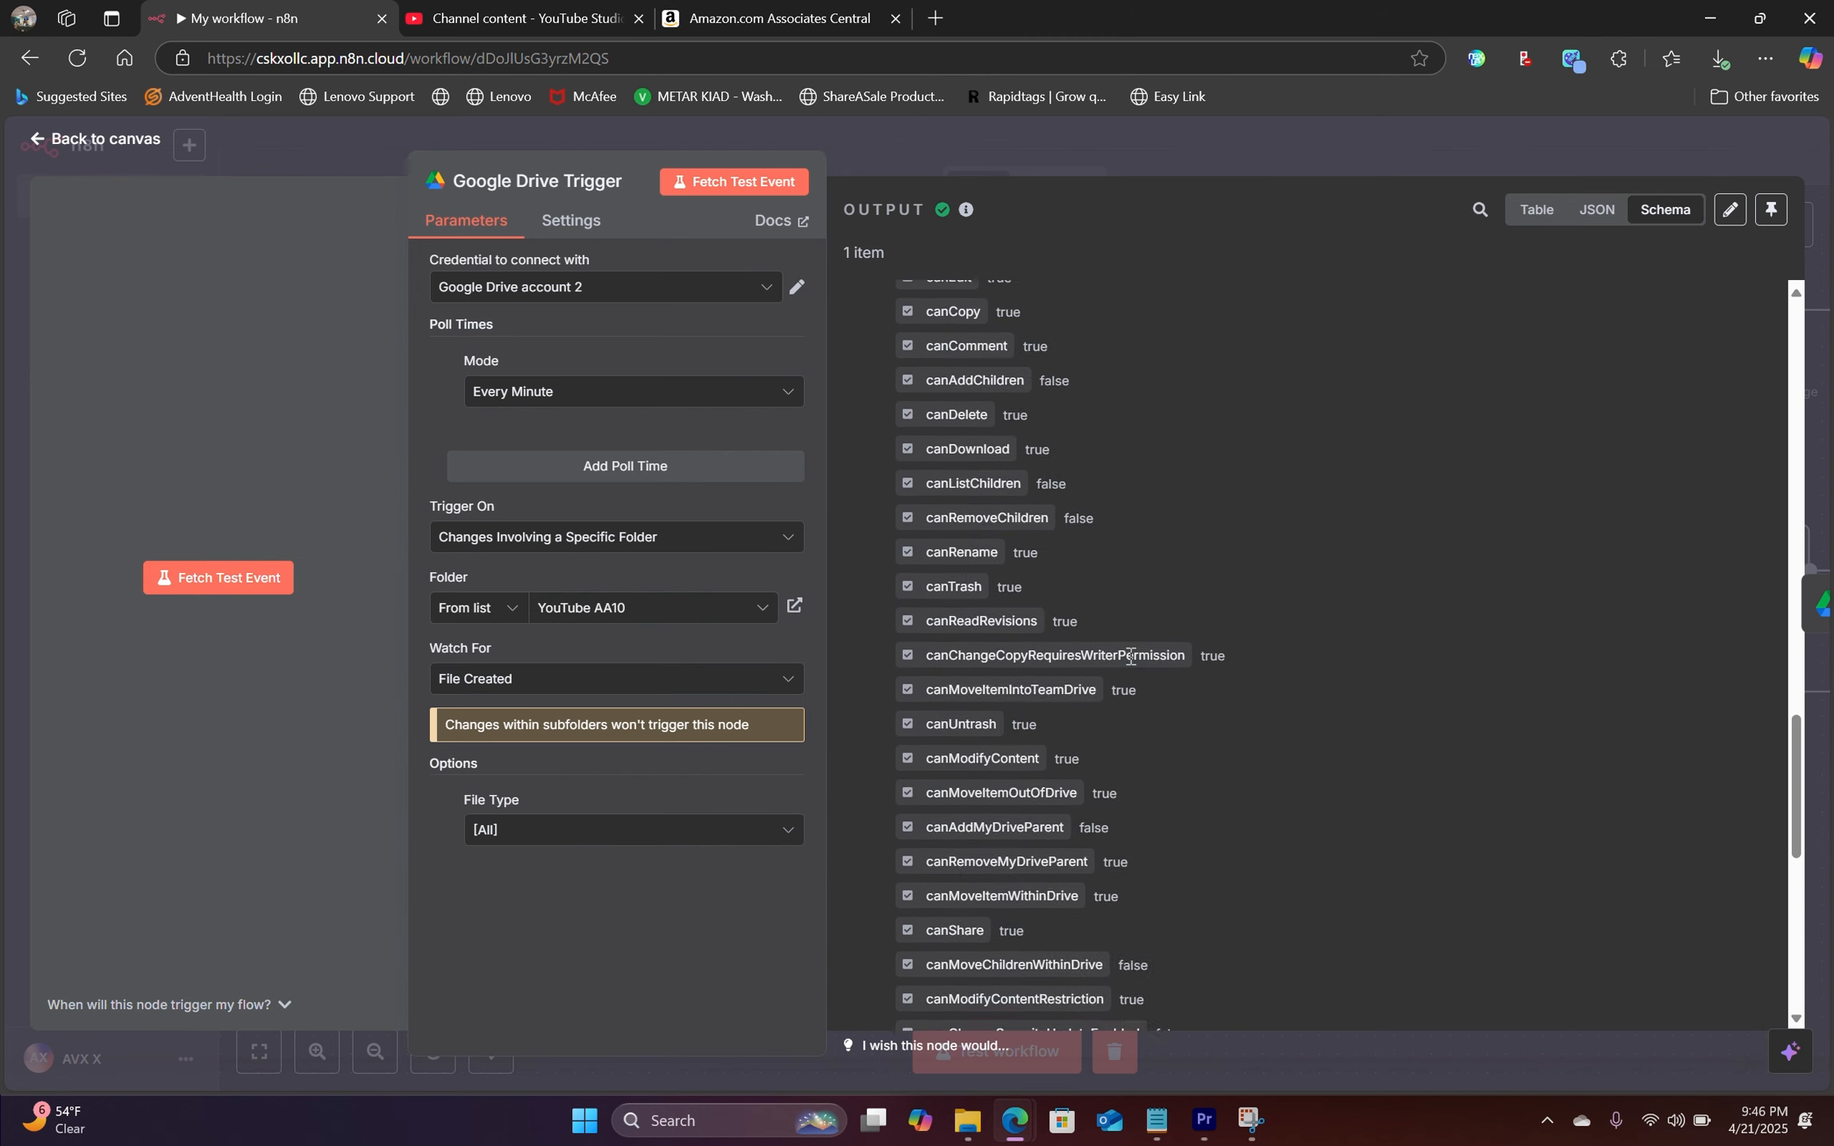
scroll(1106, 599, "up", 4)
left_click_drag(1012, 400, 1158, 387)
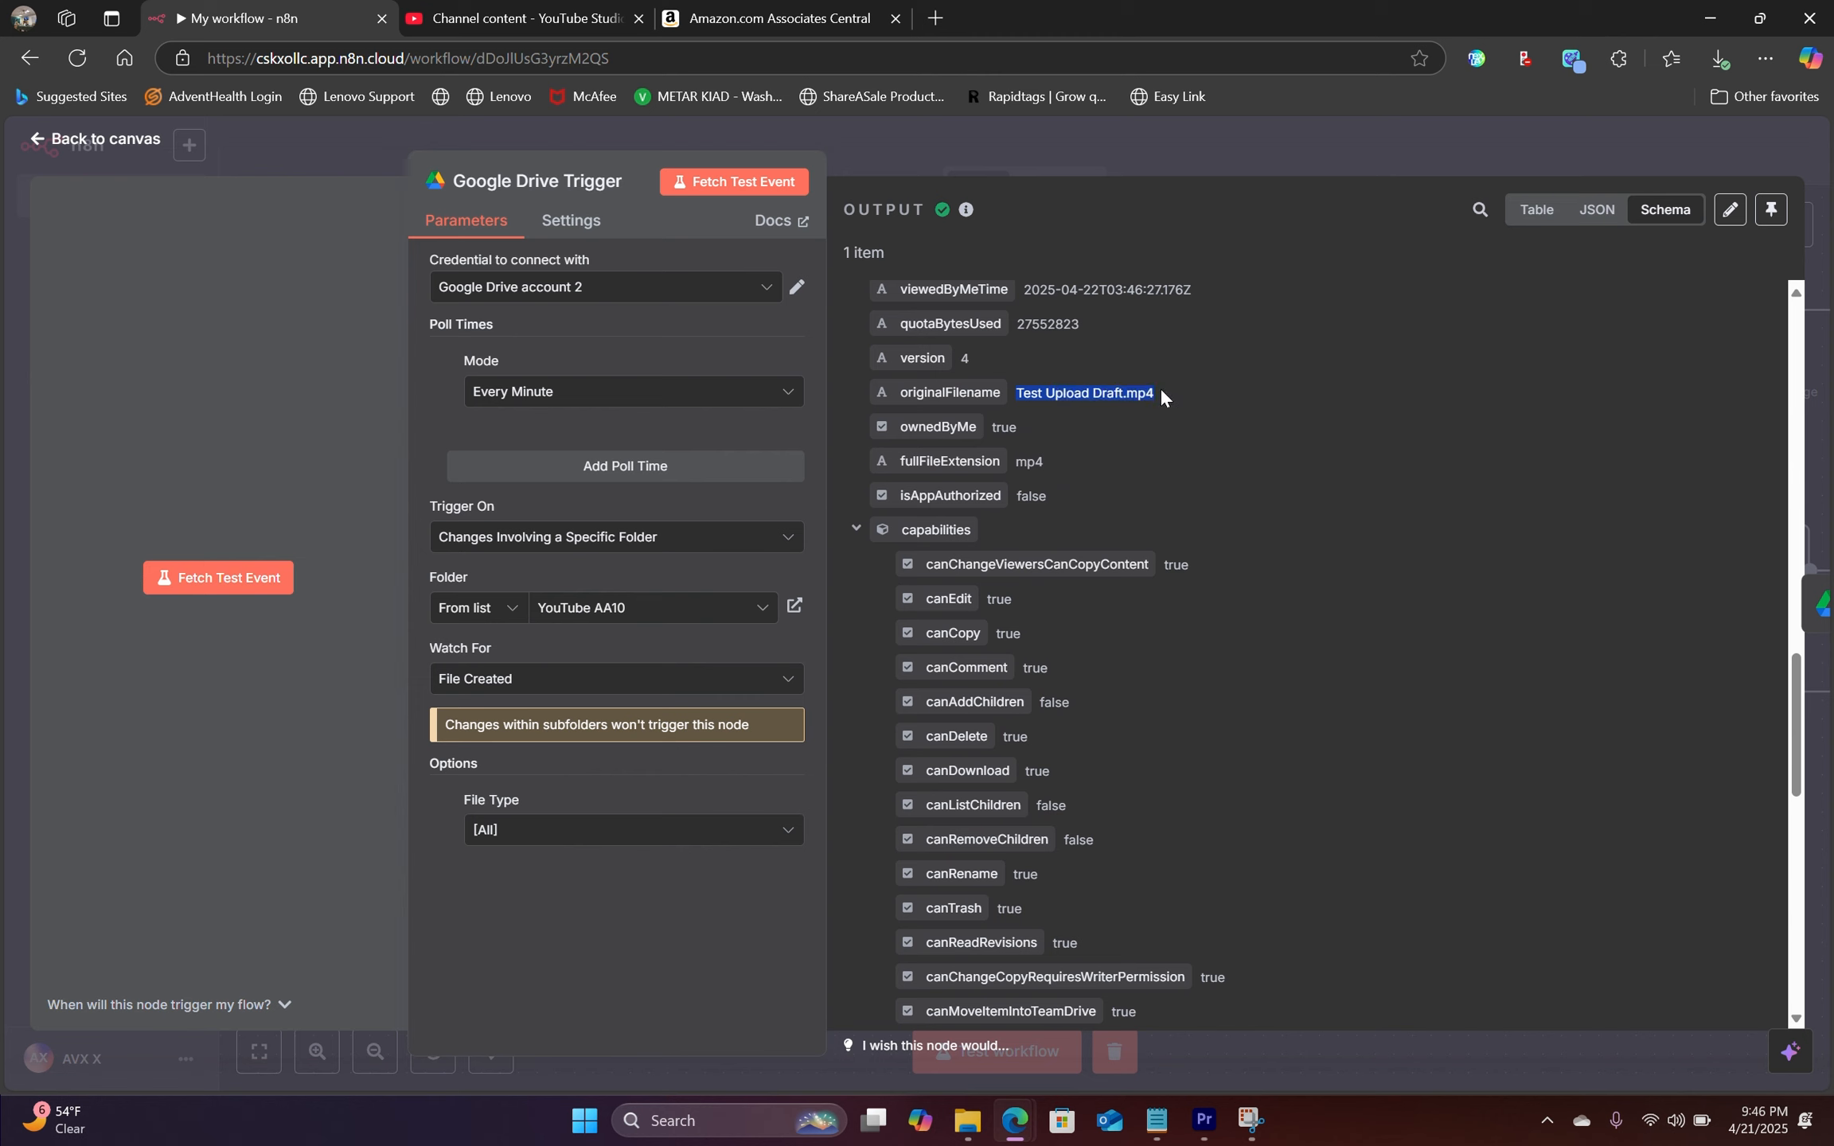
mouse_move(1014, 1120)
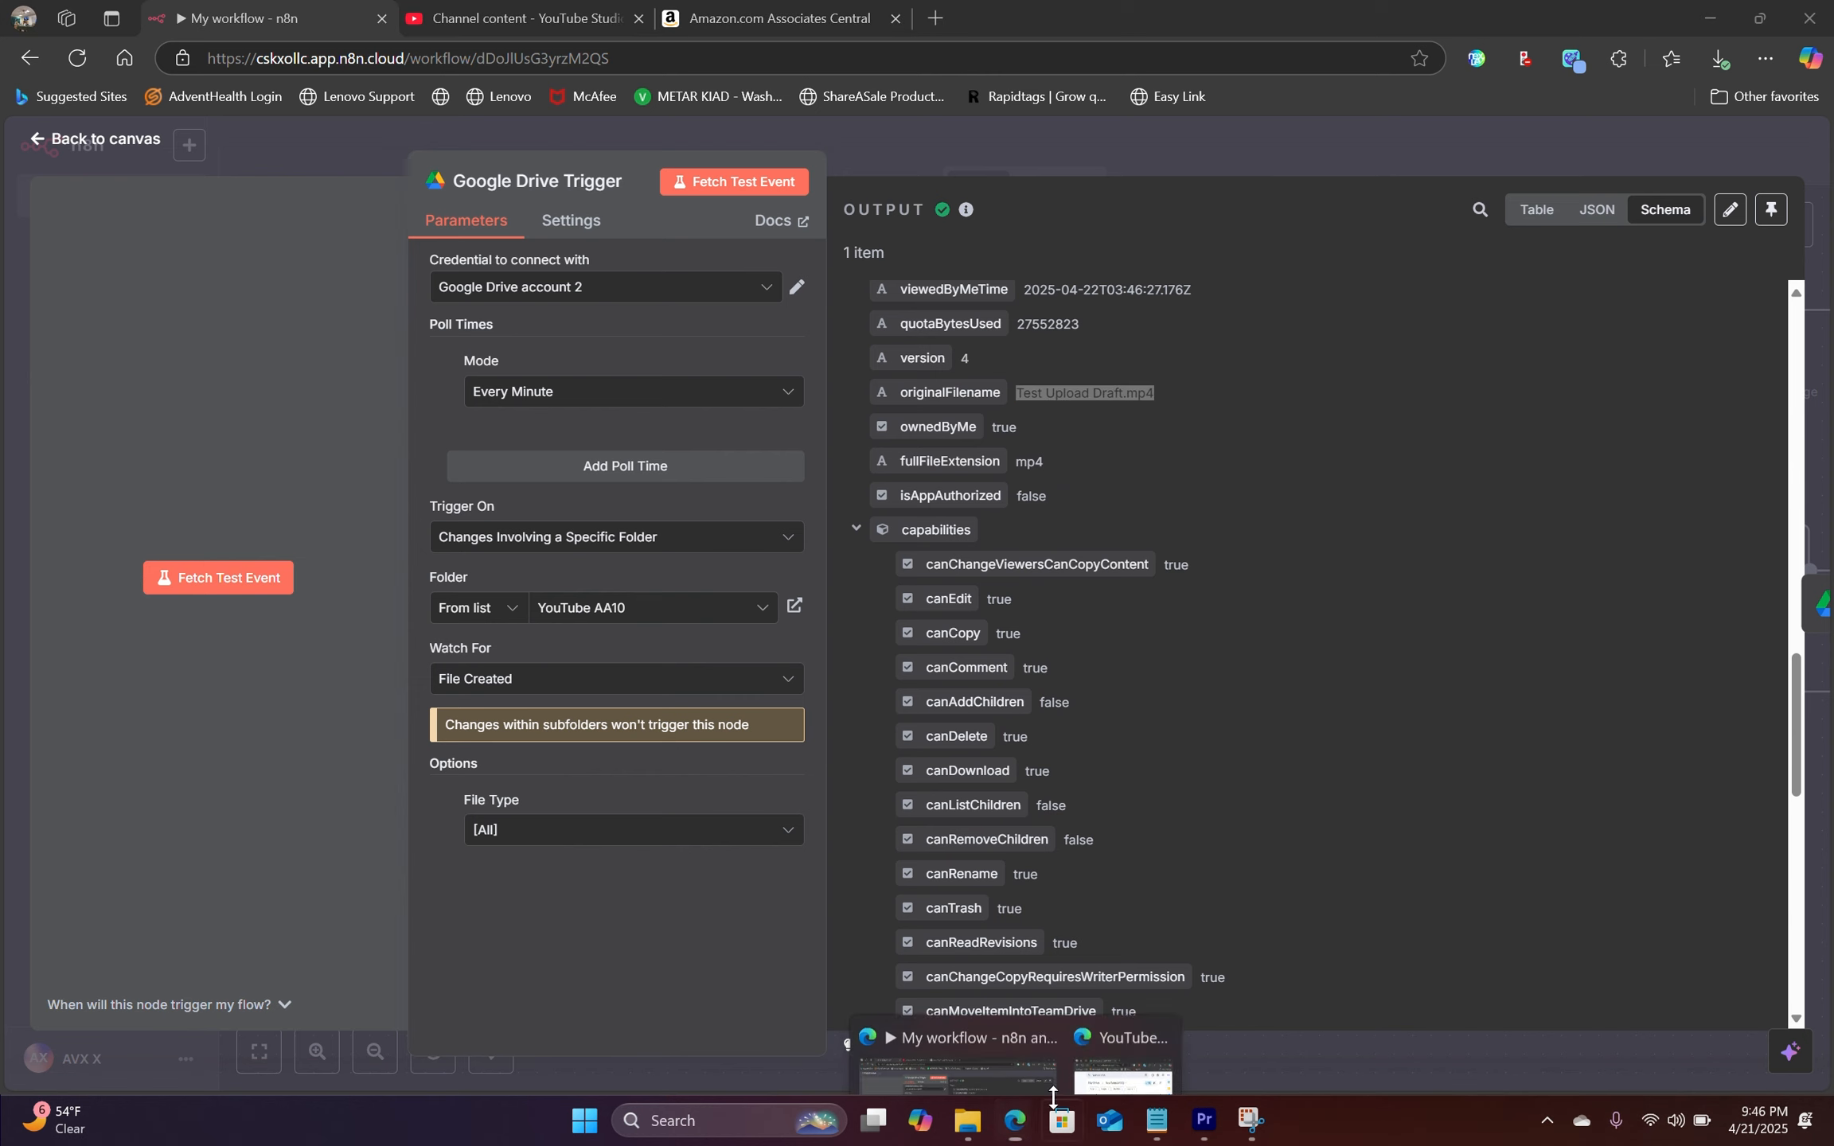
left_click(1098, 1035)
left_click(290, 300)
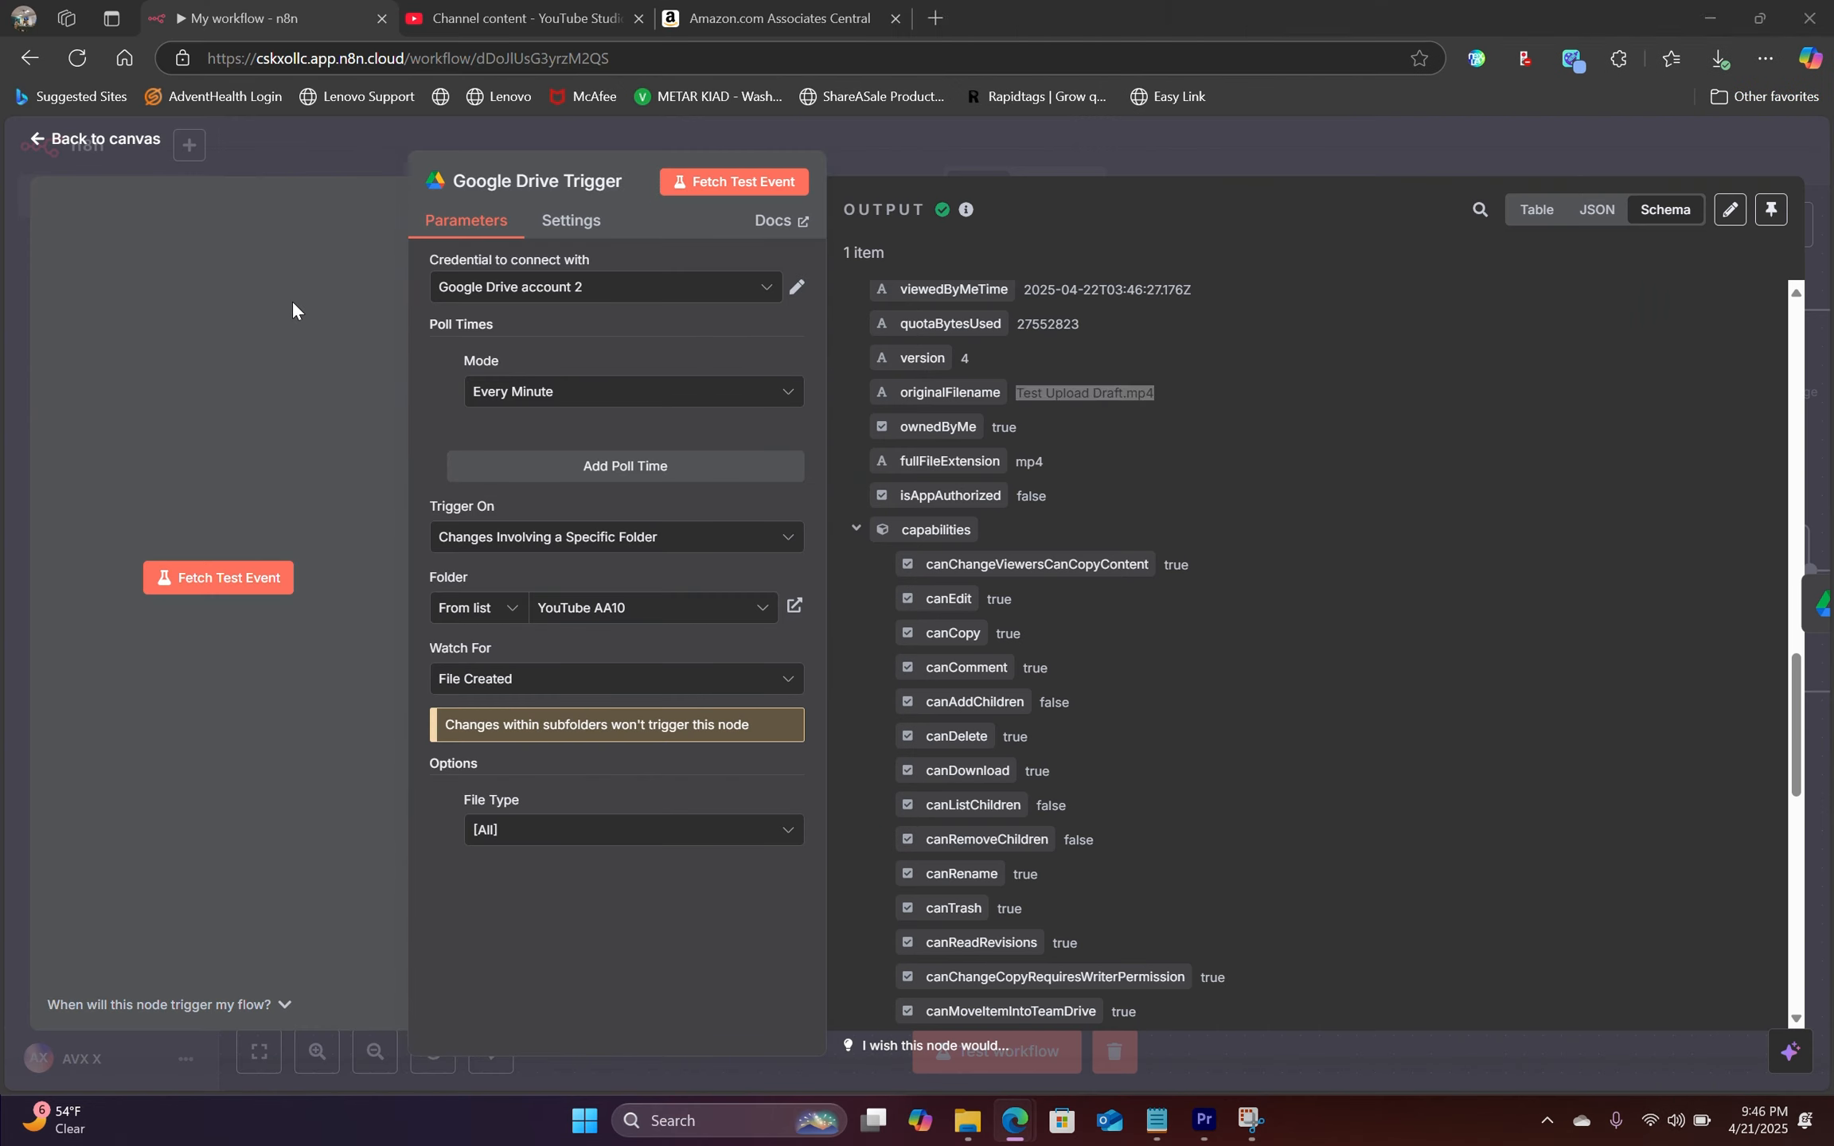
Step: Return to the canvas, open the Google Drive1 node and rename it to Download
left_click(102, 141)
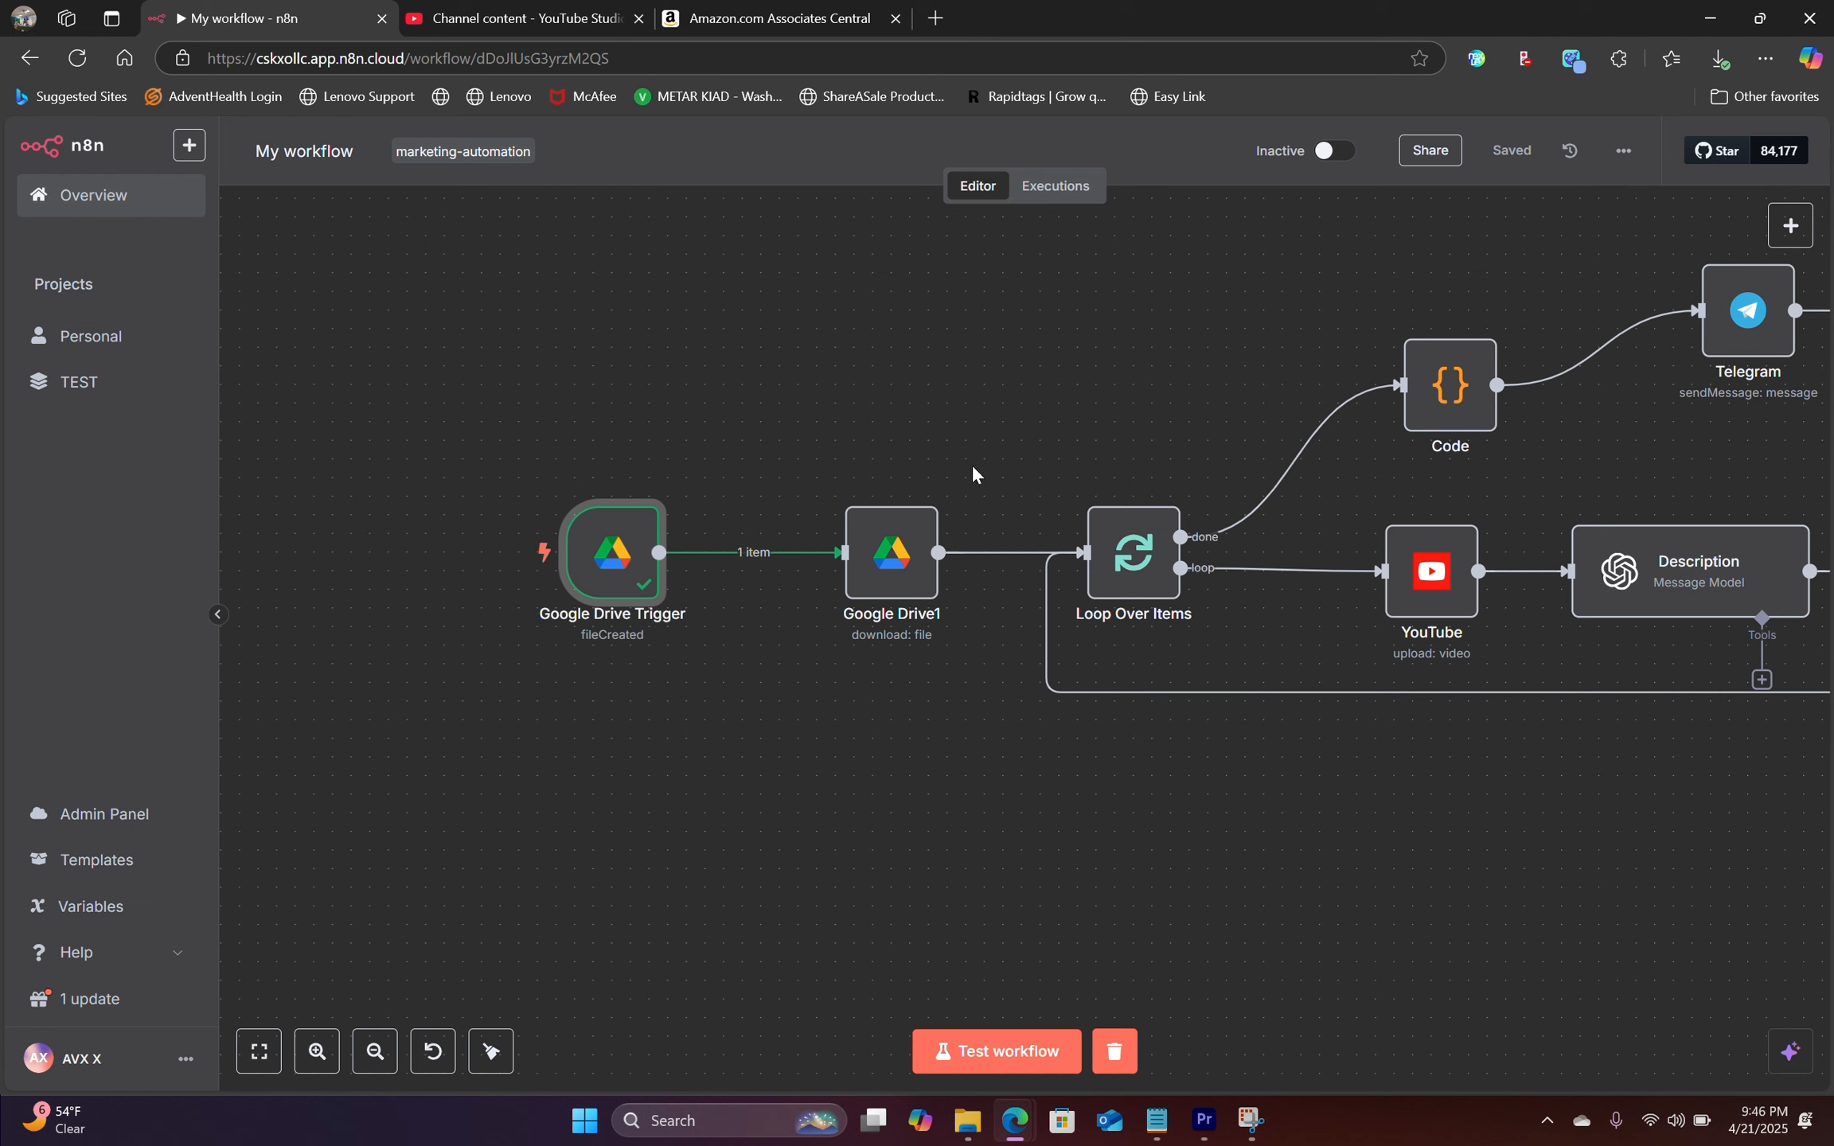
left_click(897, 555)
double_click(899, 554)
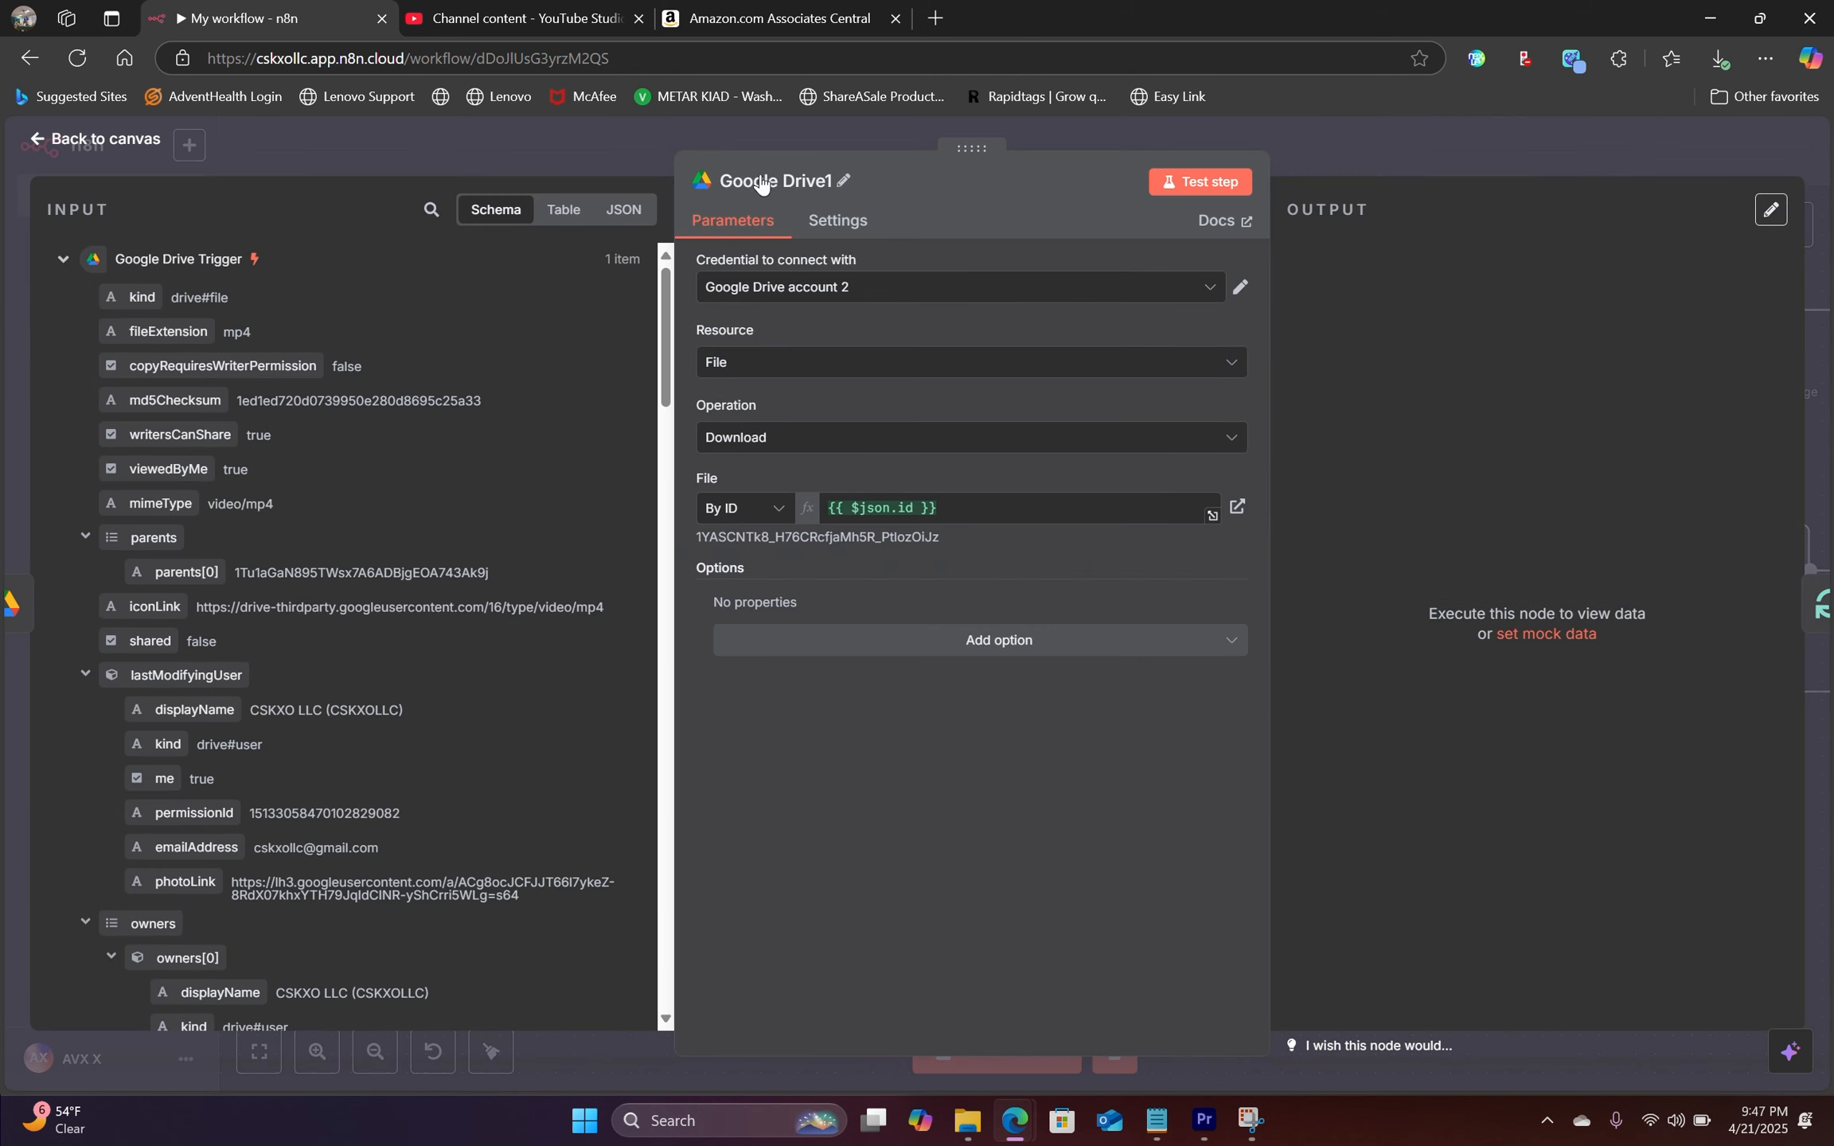
left_click(841, 191)
key("ctrl+a")
type("D")
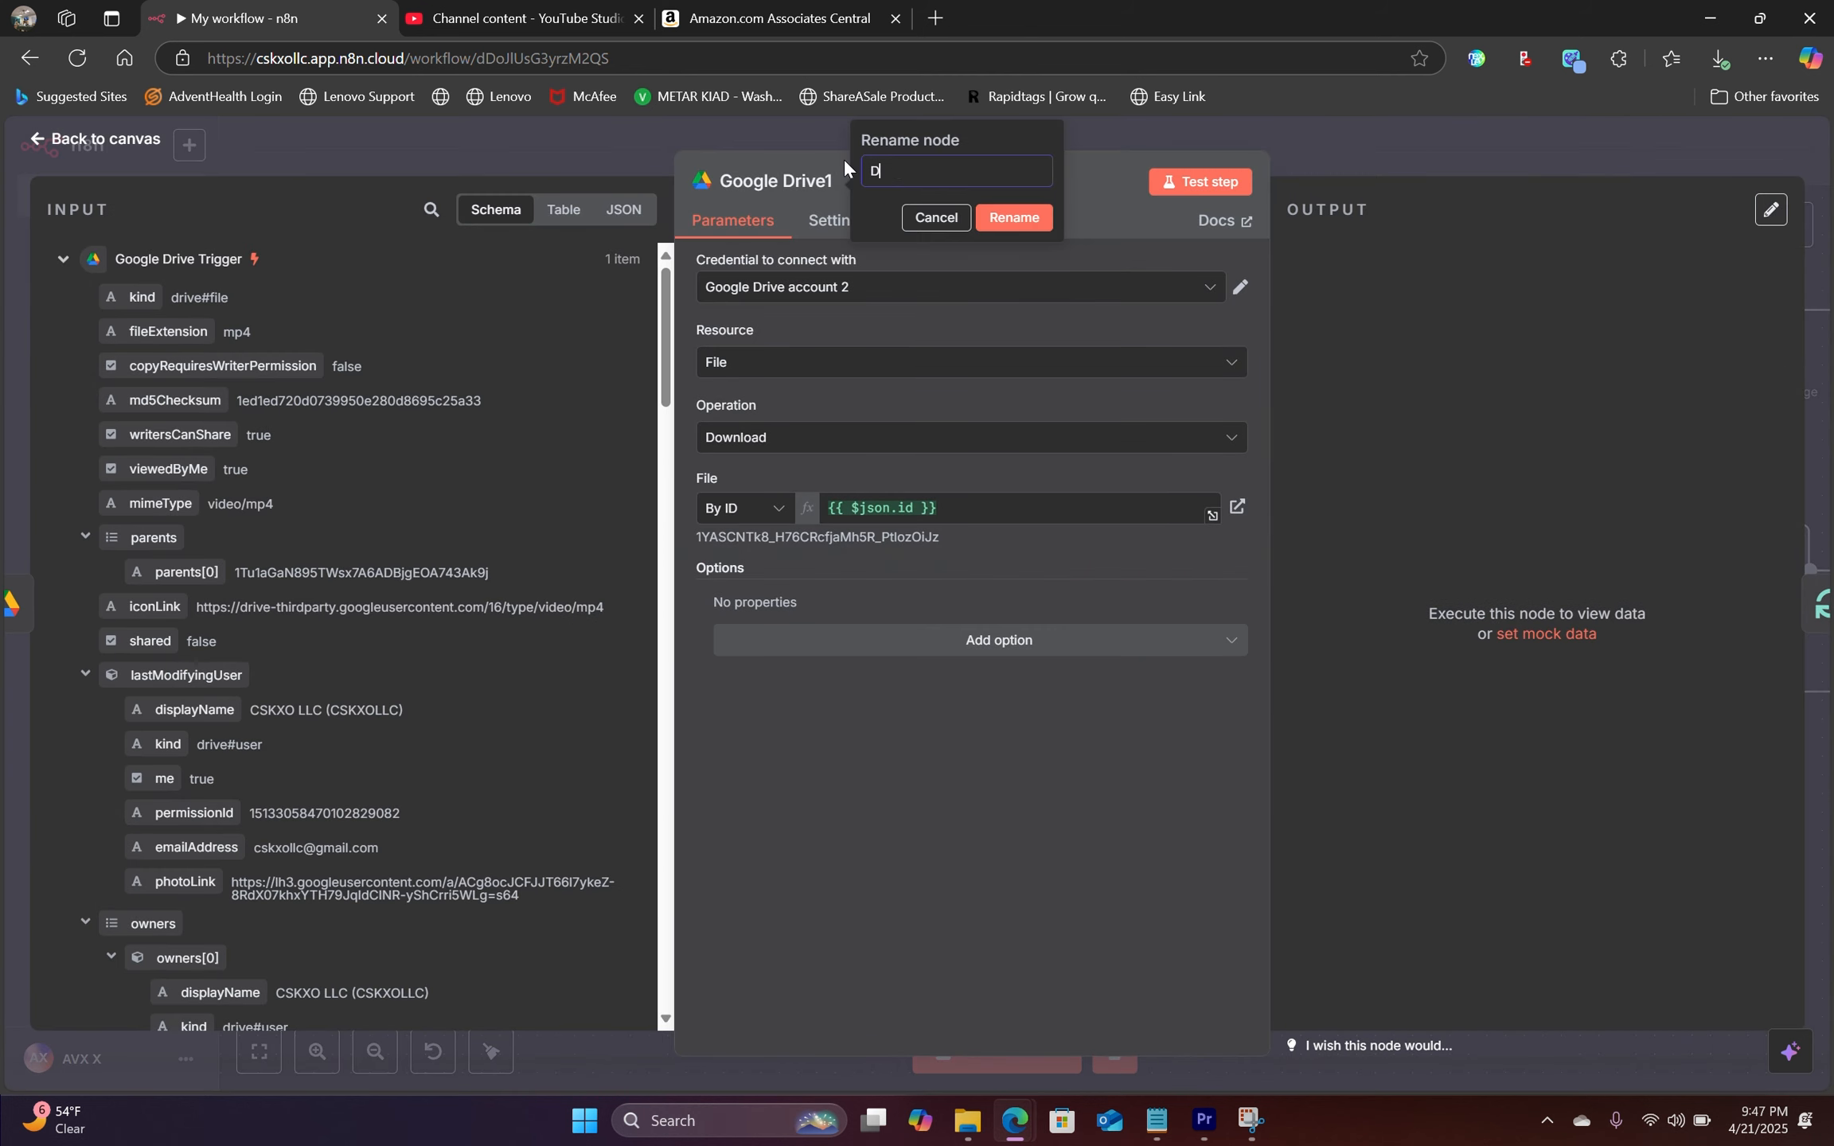
type("ownload")
left_click(987, 218)
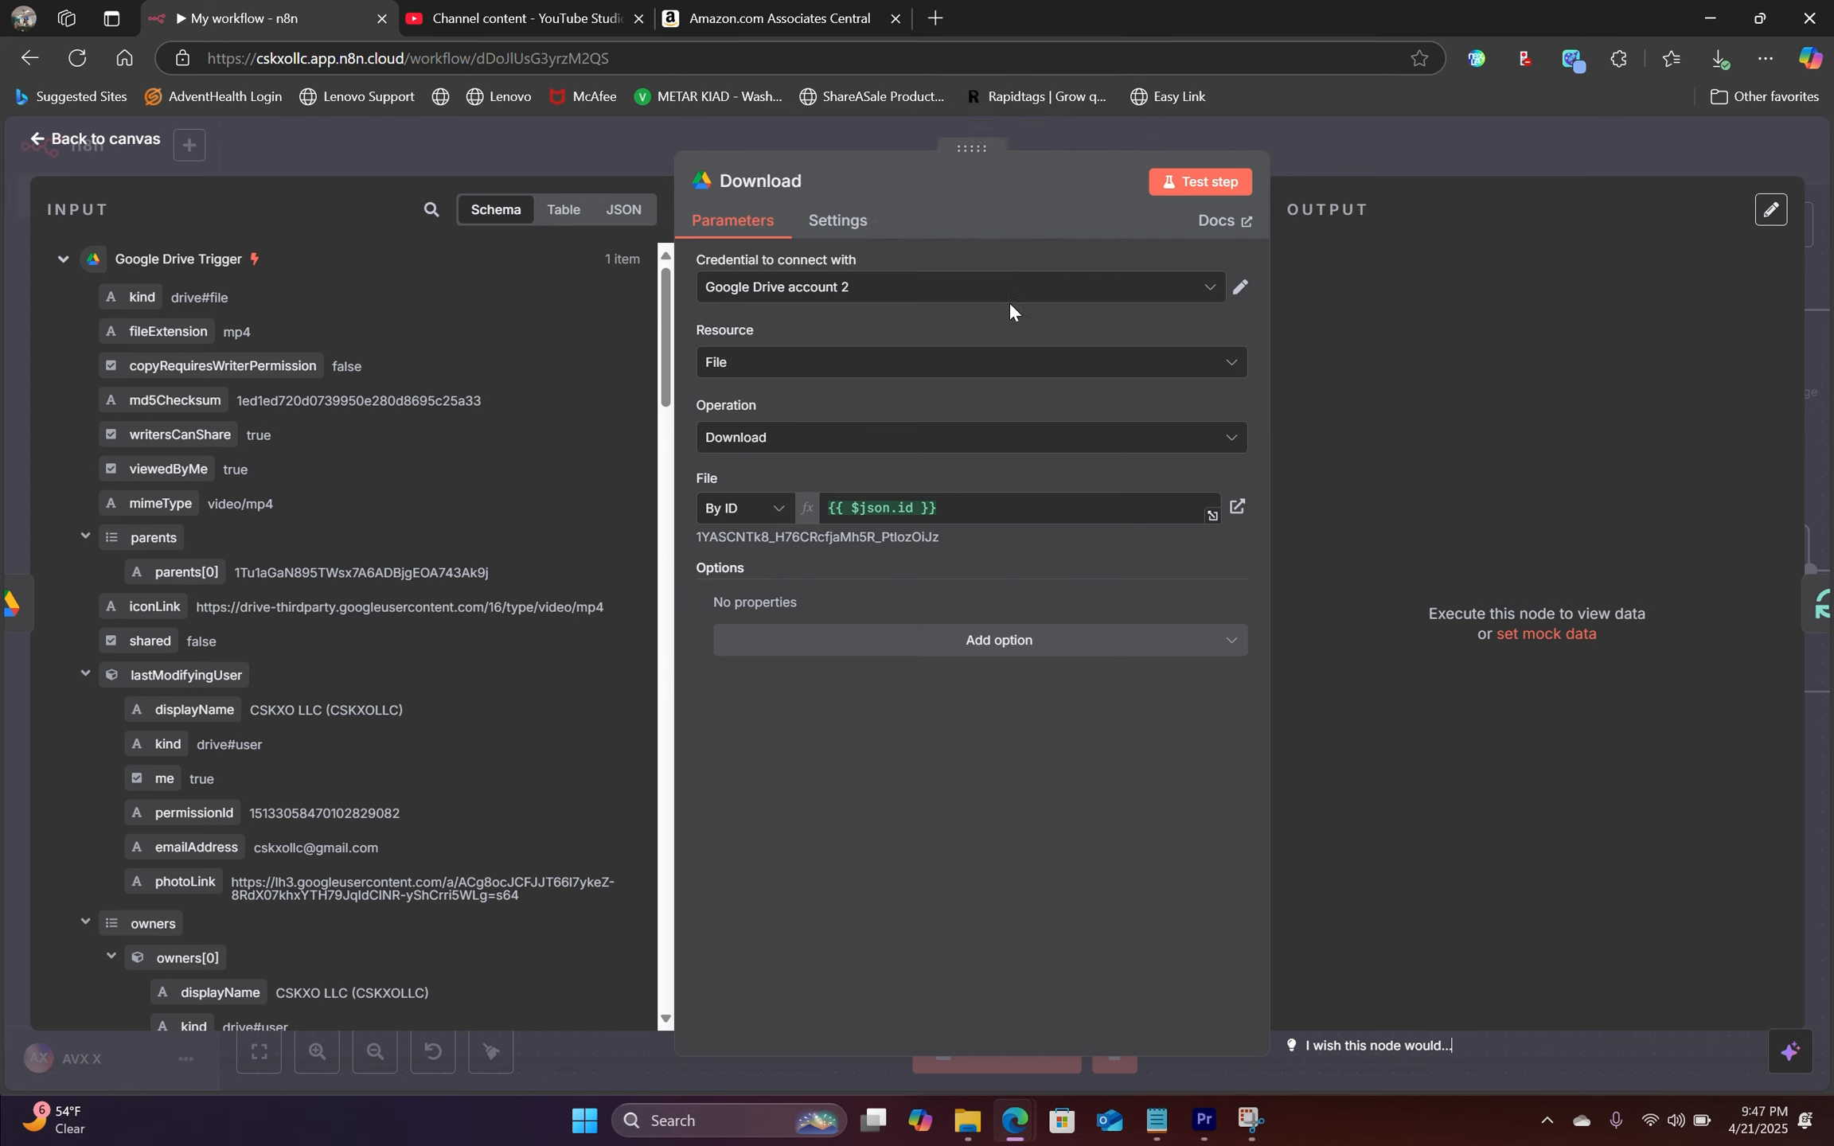
Step: Set the Download node's resource to File and insert the trigger output's file id into its File By ID expression
left_click(770, 363)
left_click(798, 410)
scroll(311, 474, "down", 10)
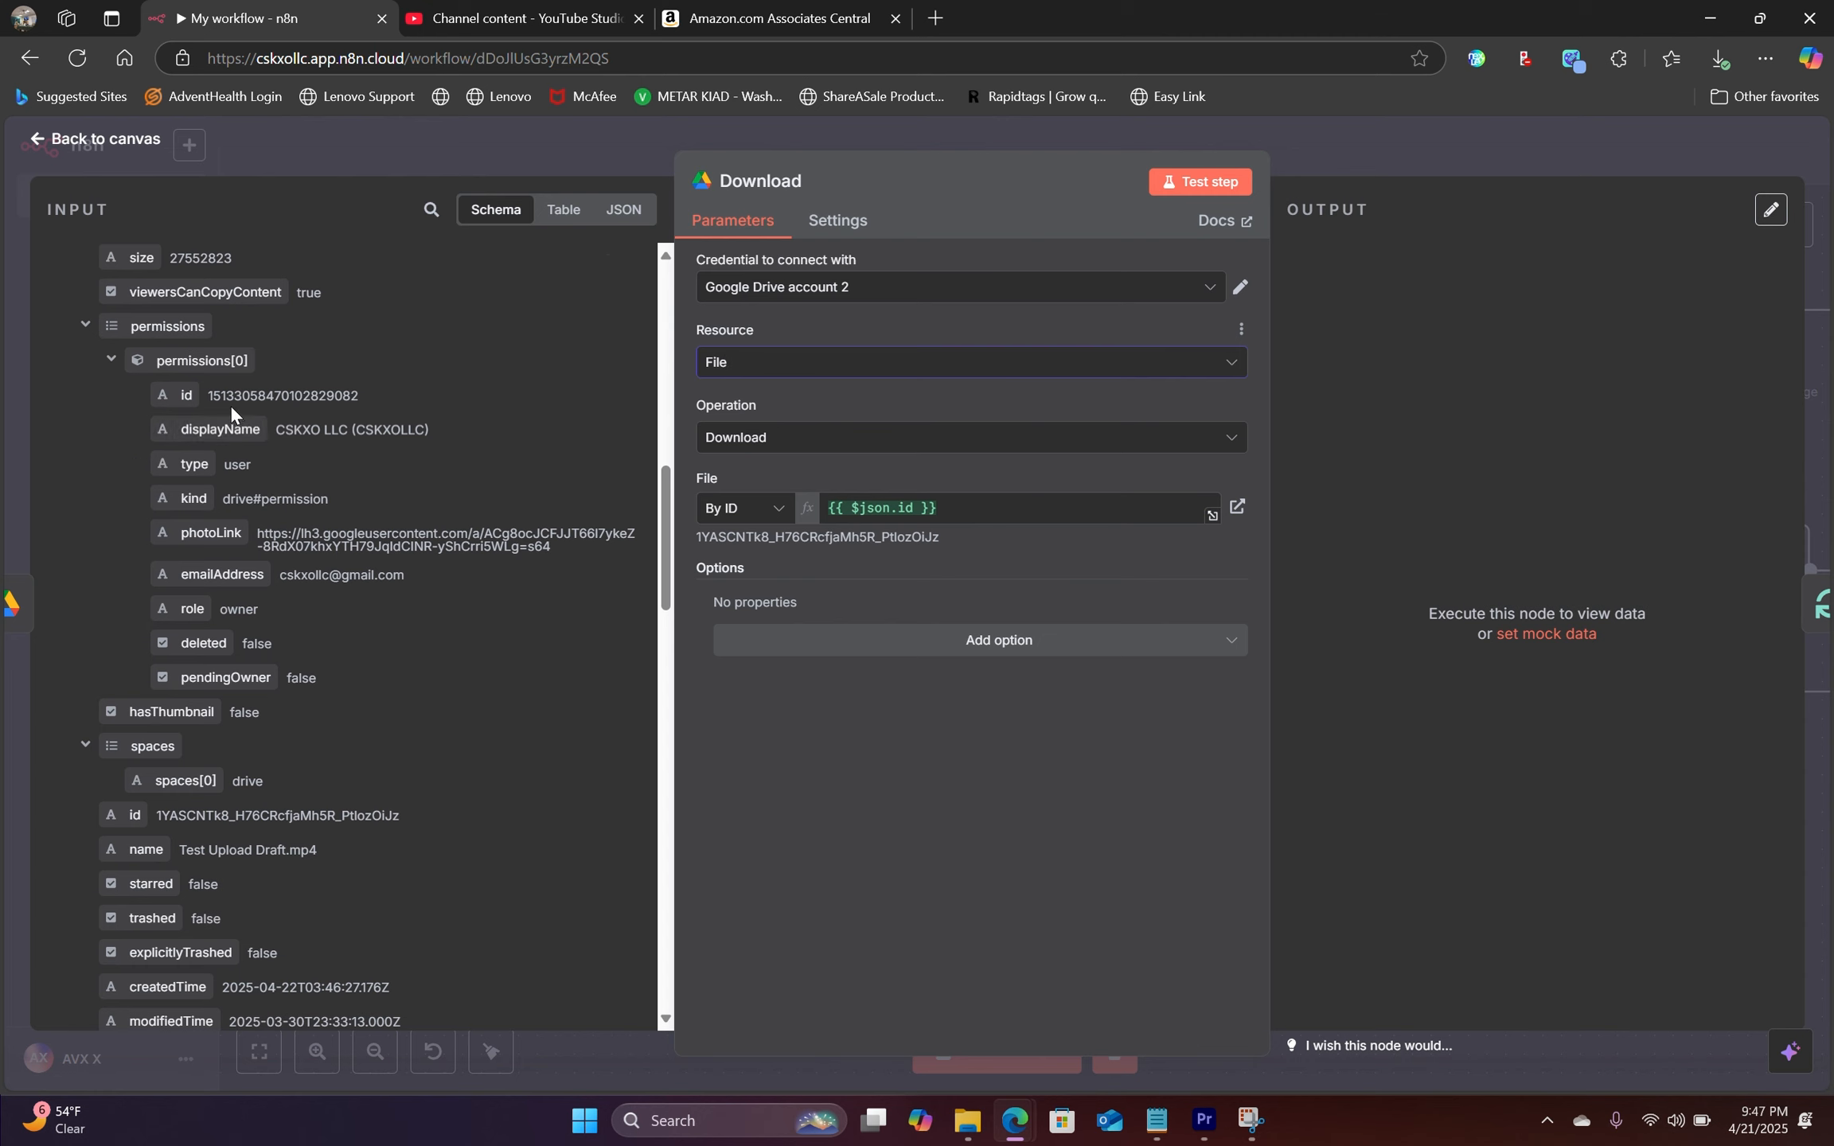
scroll(230, 404, "up", 10)
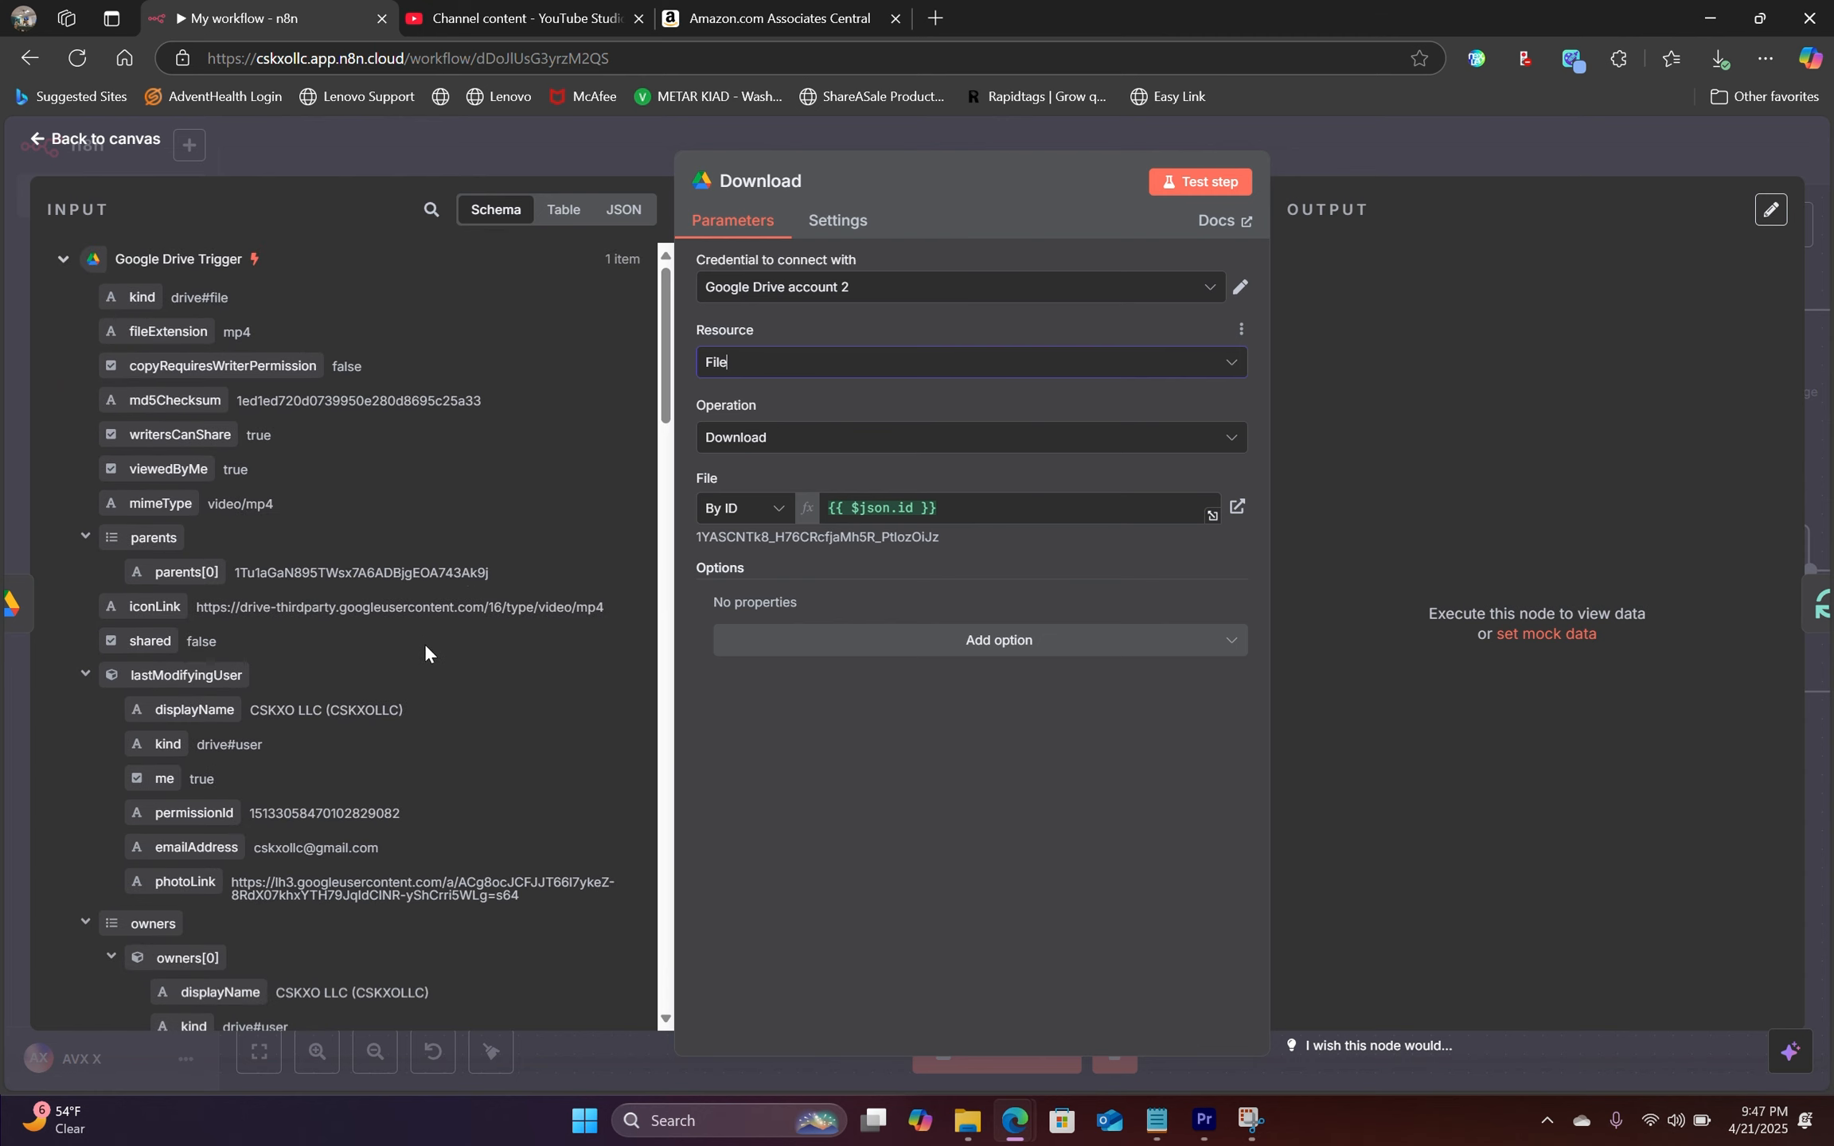
scroll(425, 653, "down", 8)
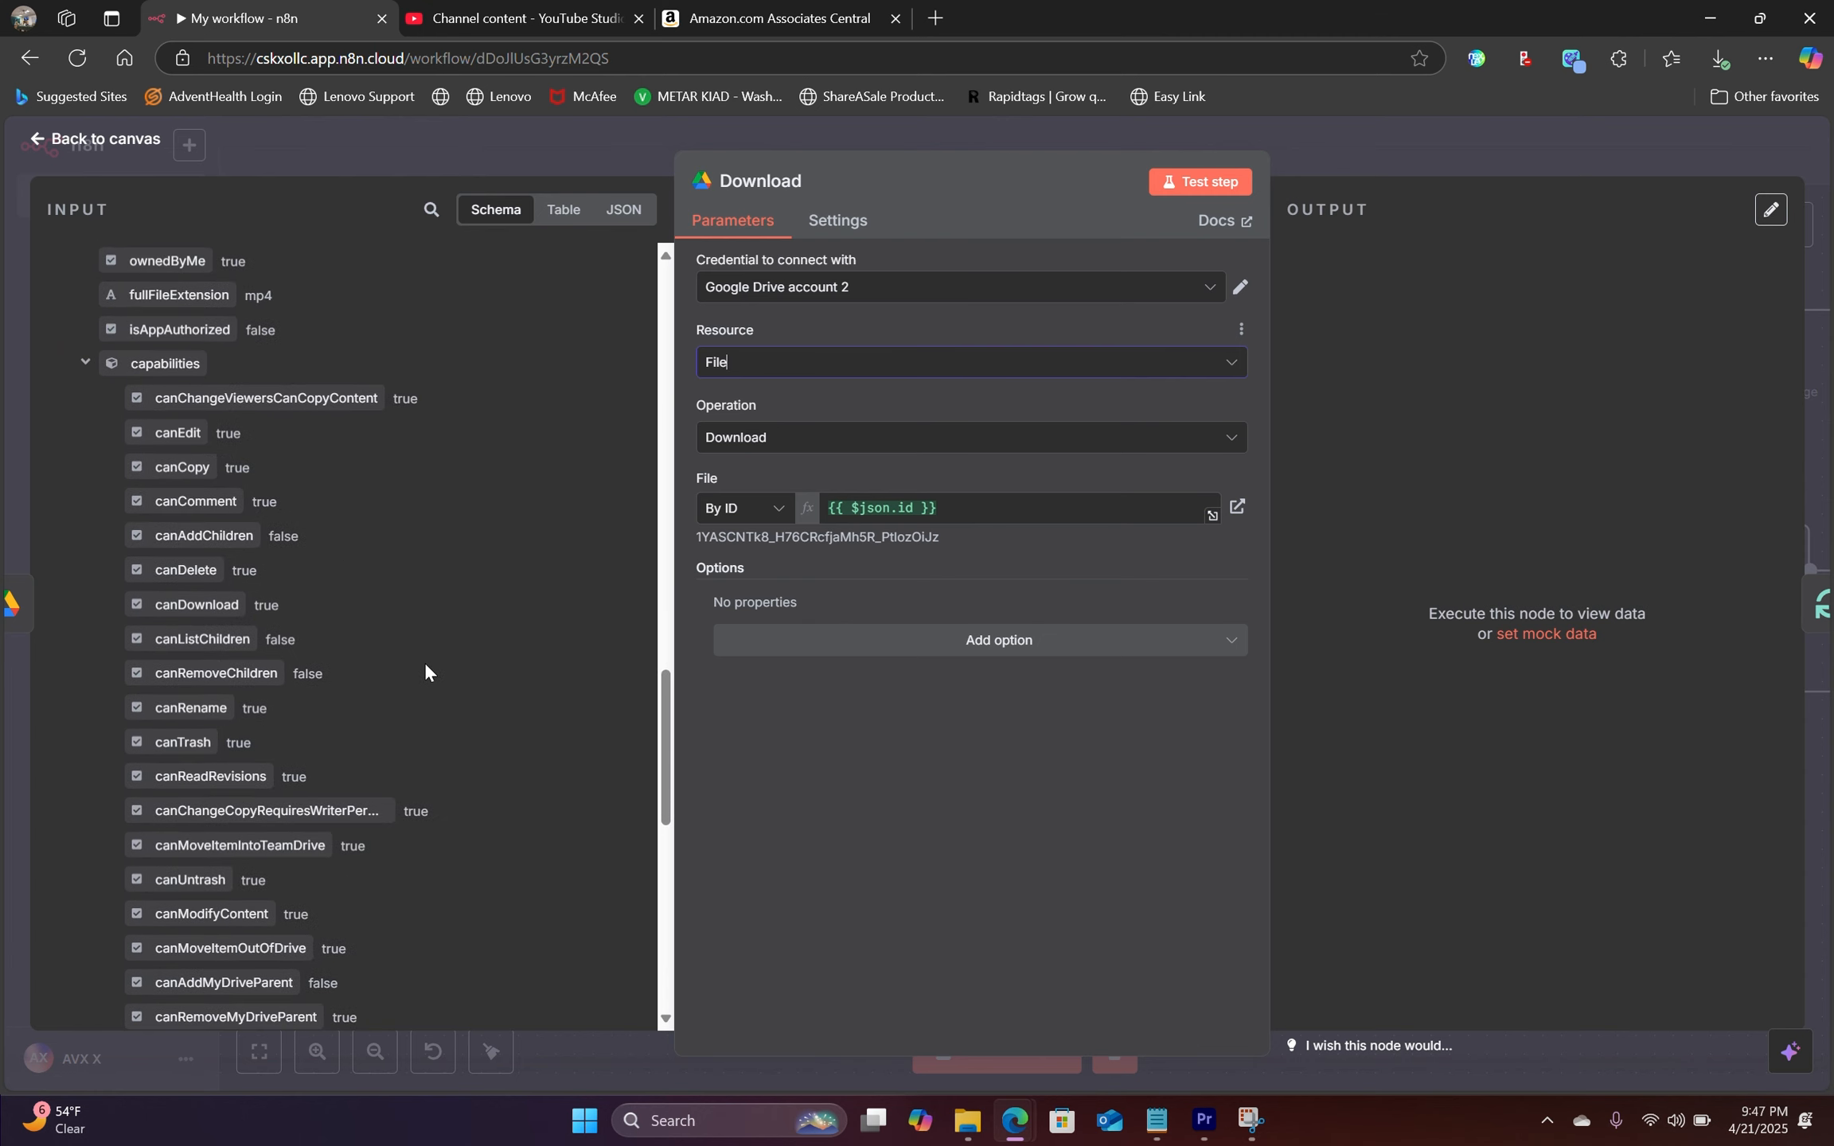
scroll(424, 662, "down", 10)
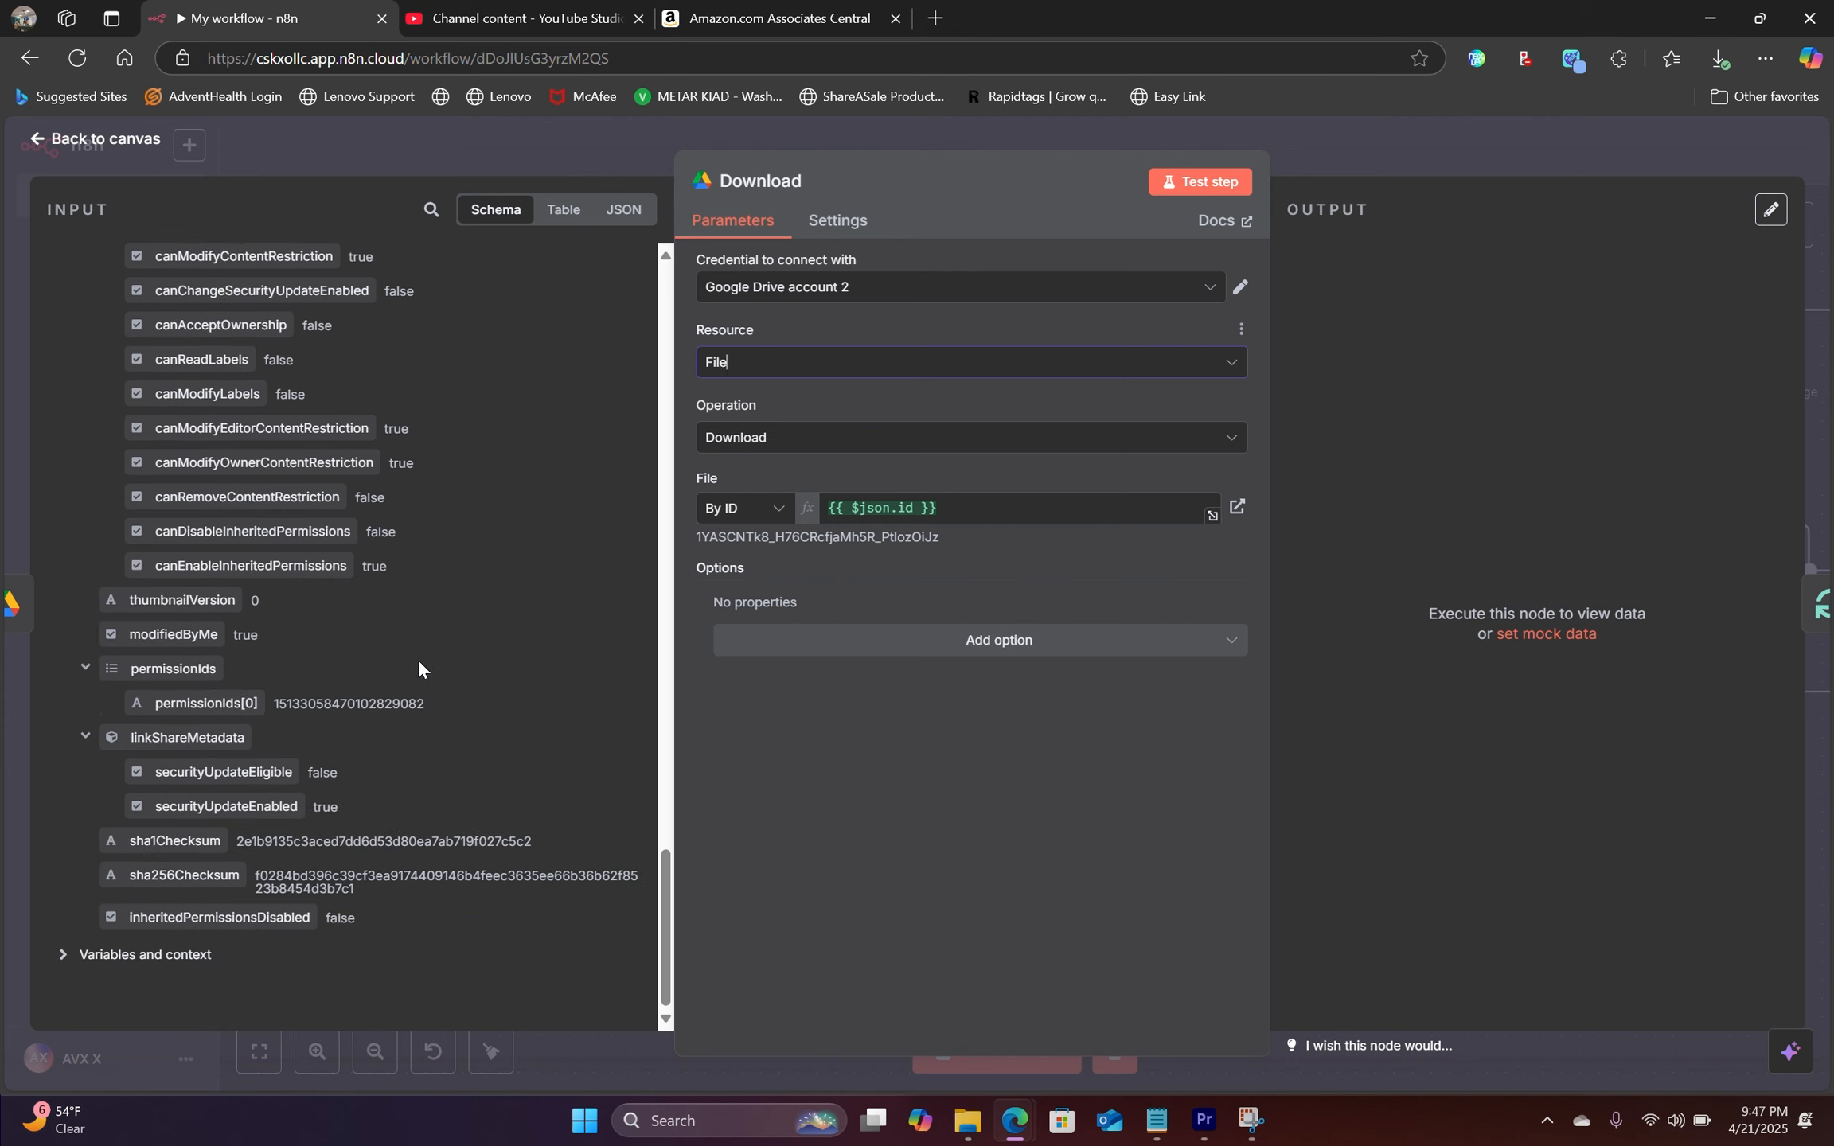
scroll(429, 671, "up", 10)
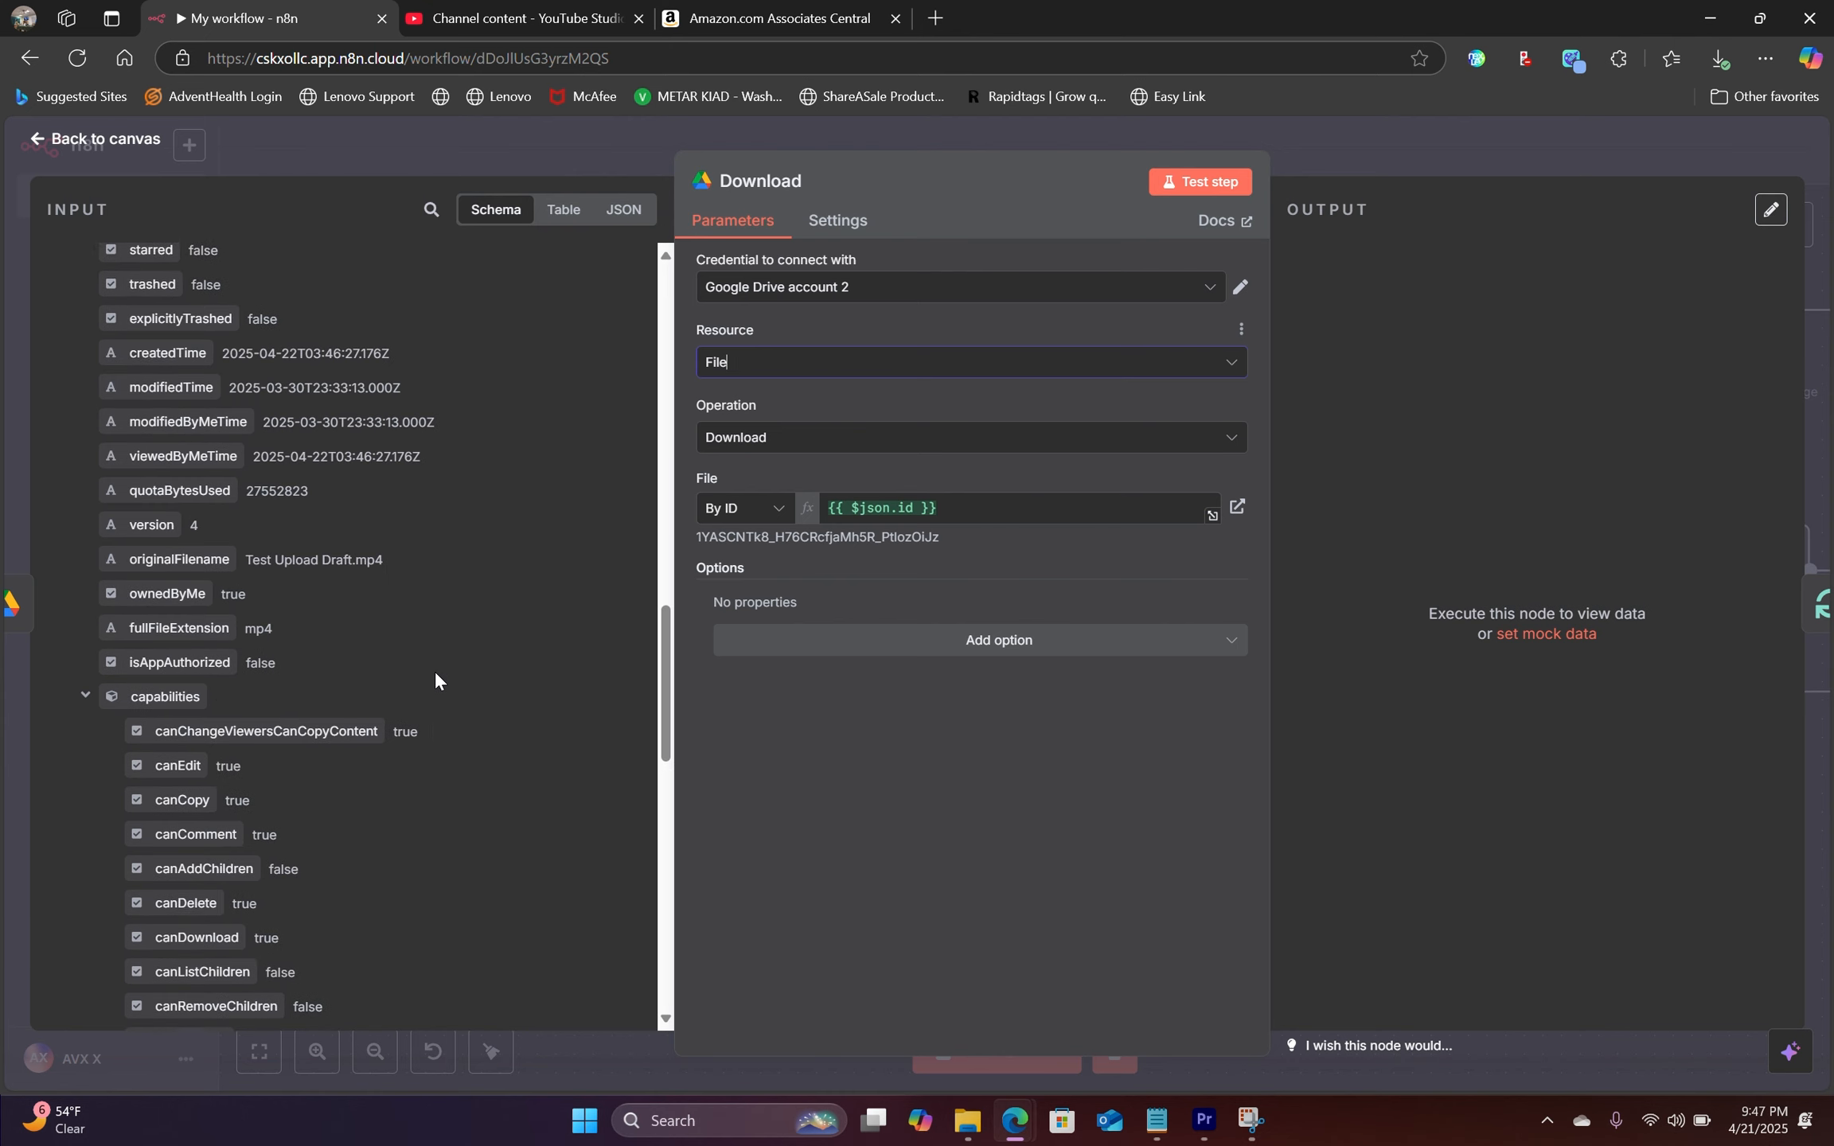
scroll(436, 678, "up", 6)
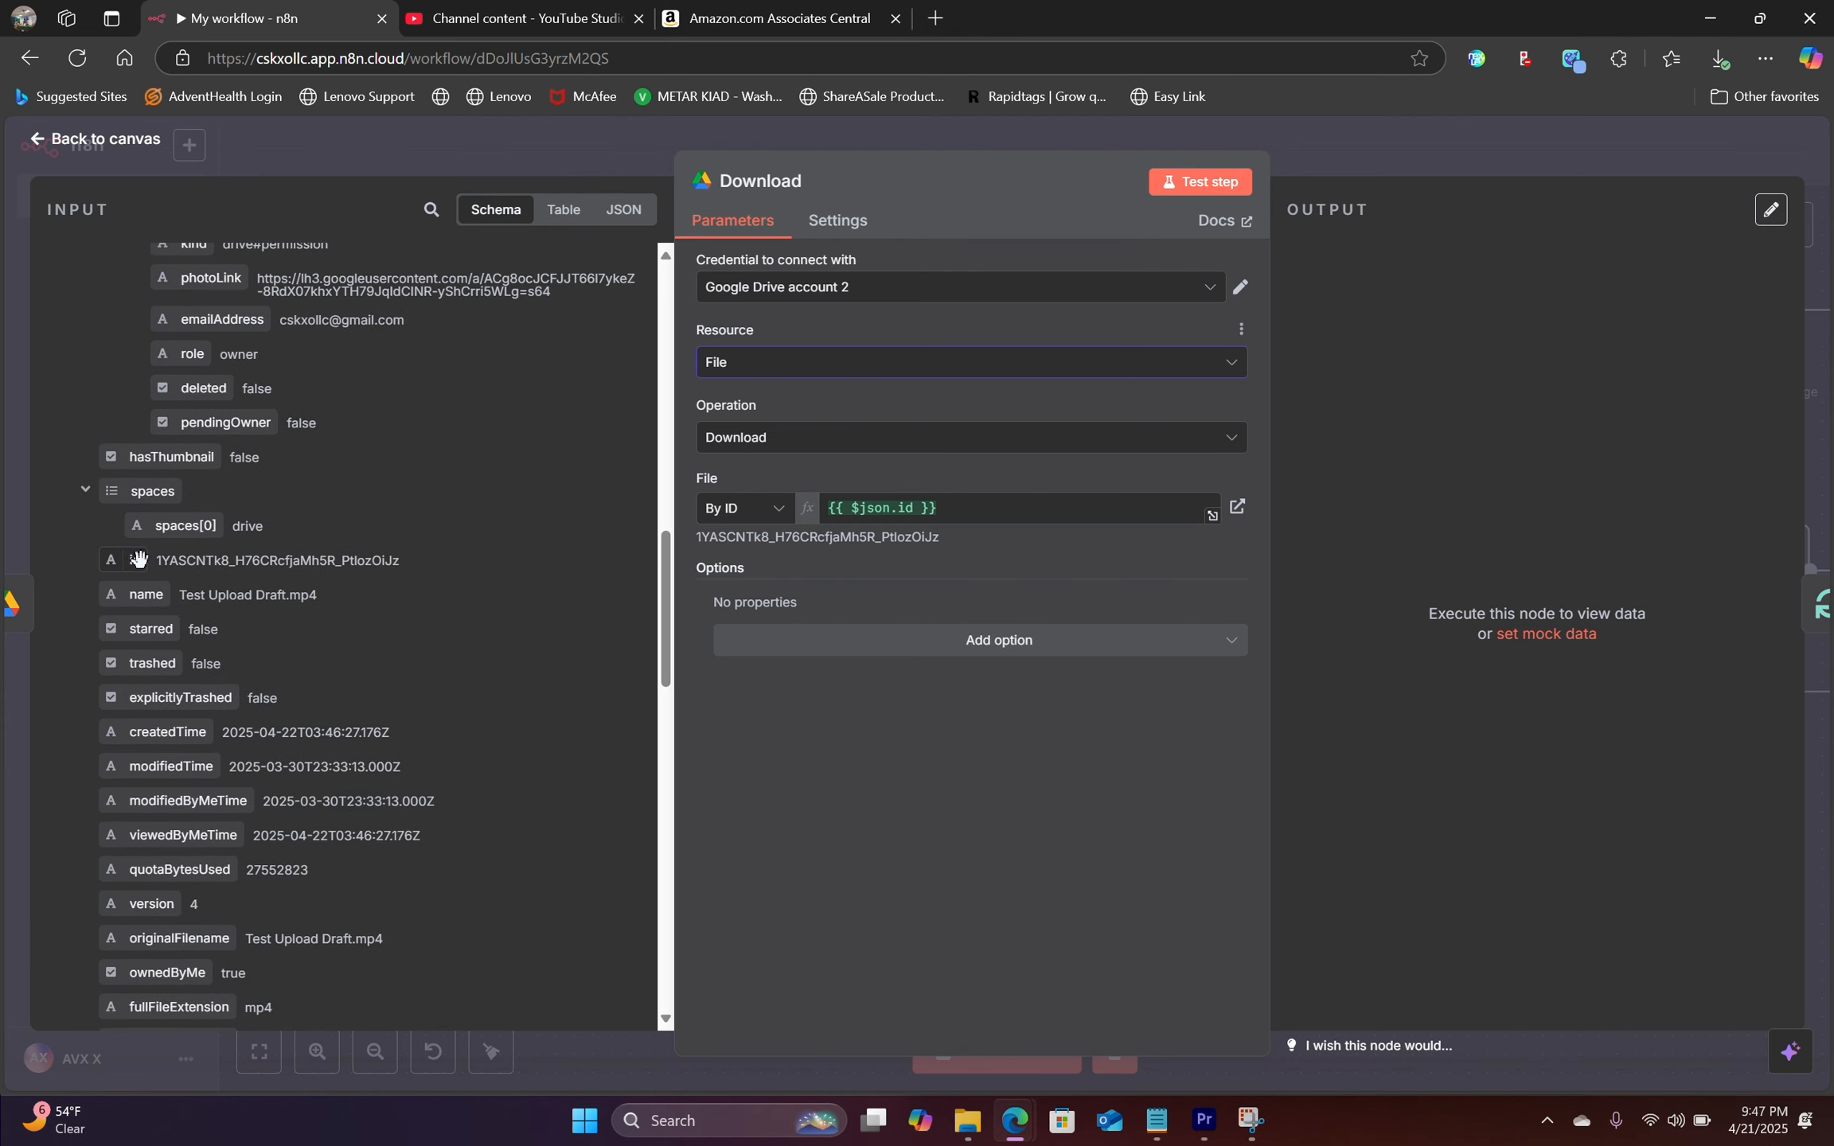
left_click_drag(138, 559, 973, 509)
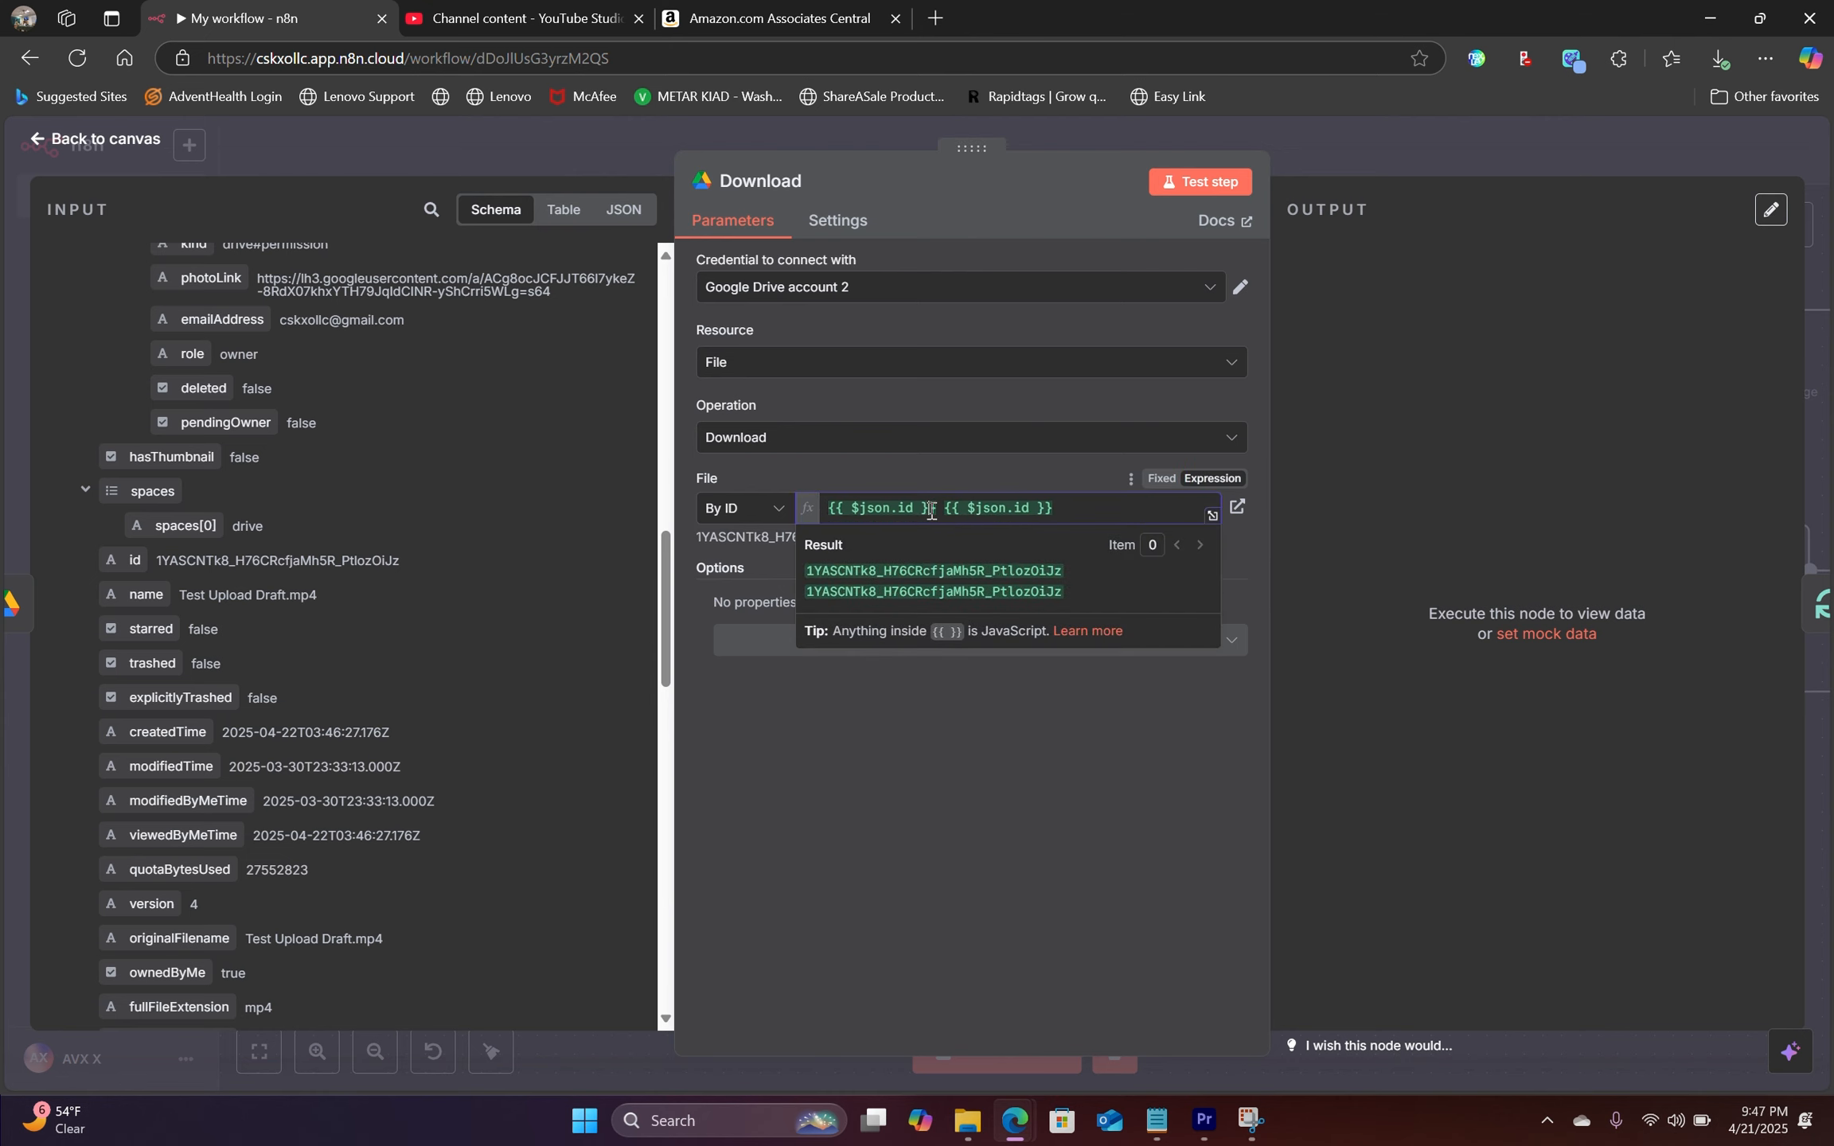
Step: Undo the duplicate file id expression in the Download node, test the node and return to the canvas
key("ctrl+z")
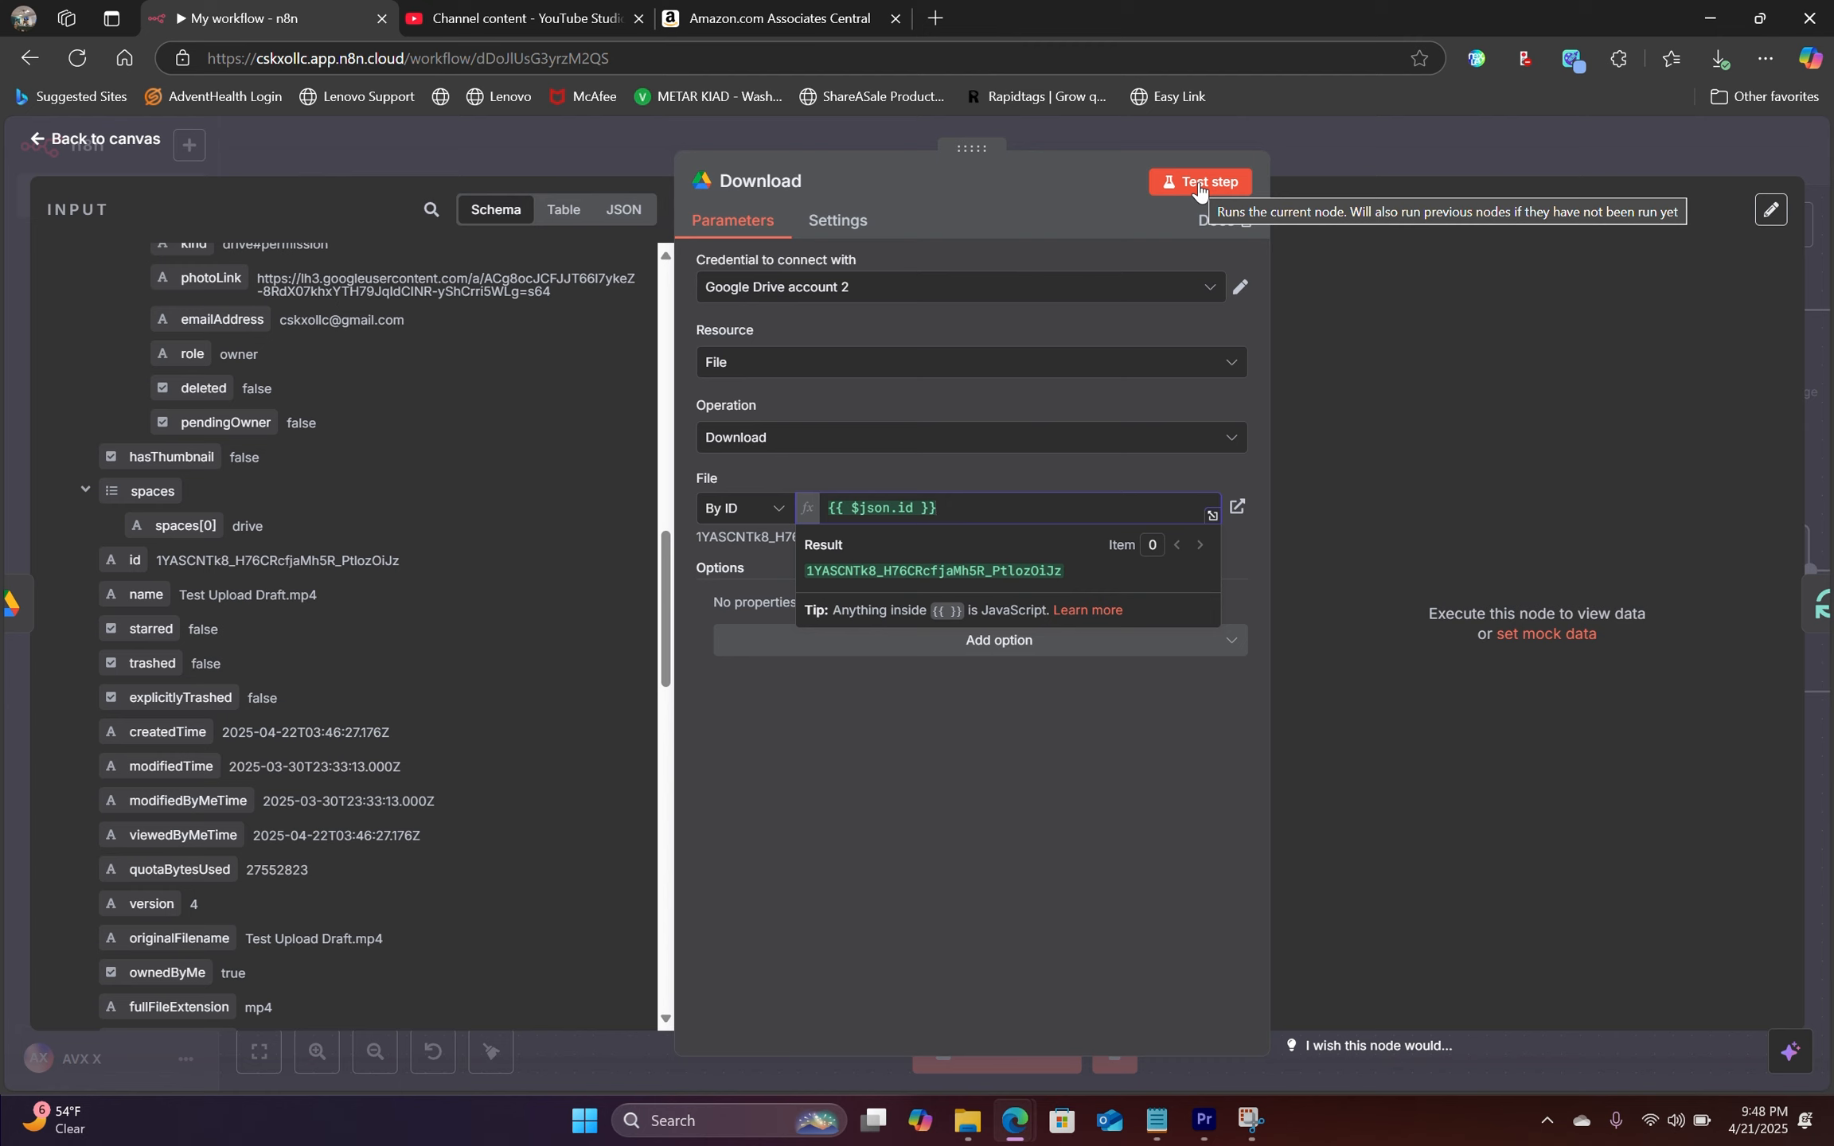
left_click(1200, 185)
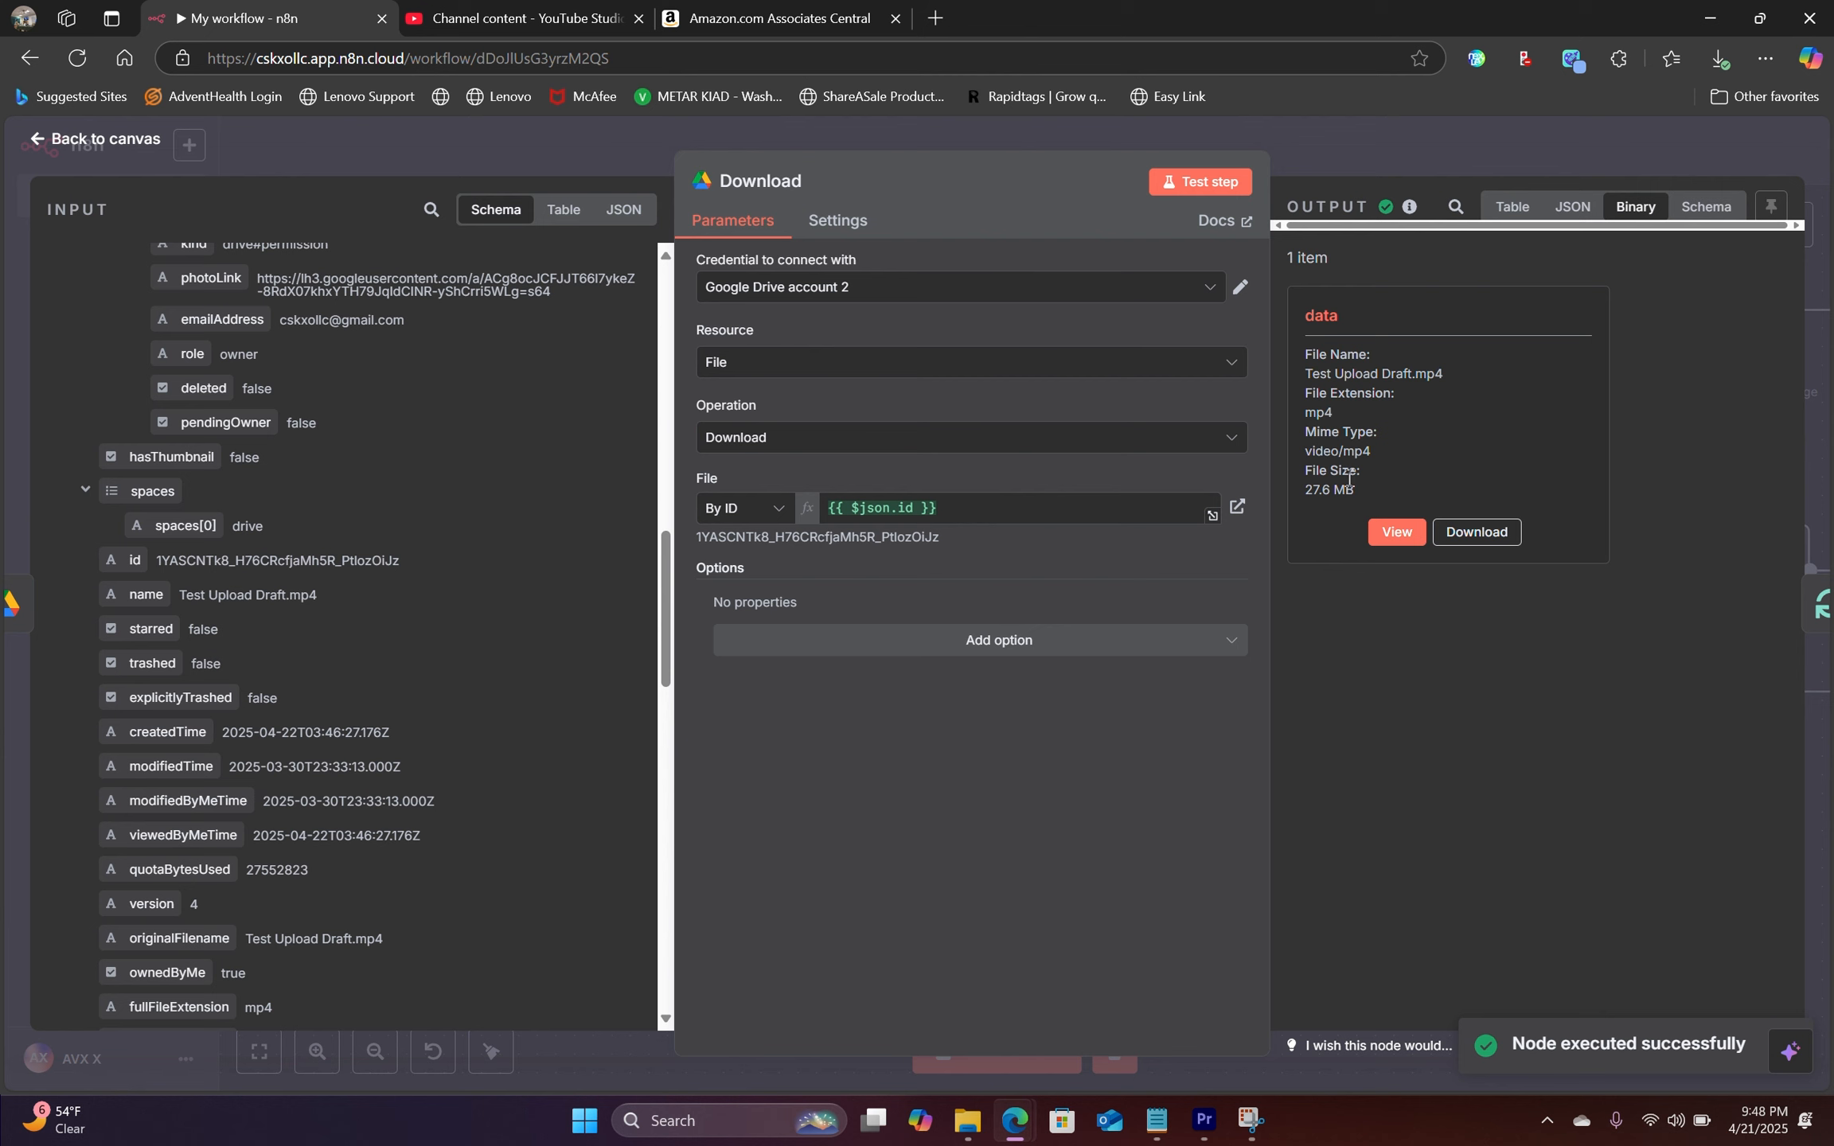
left_click(141, 147)
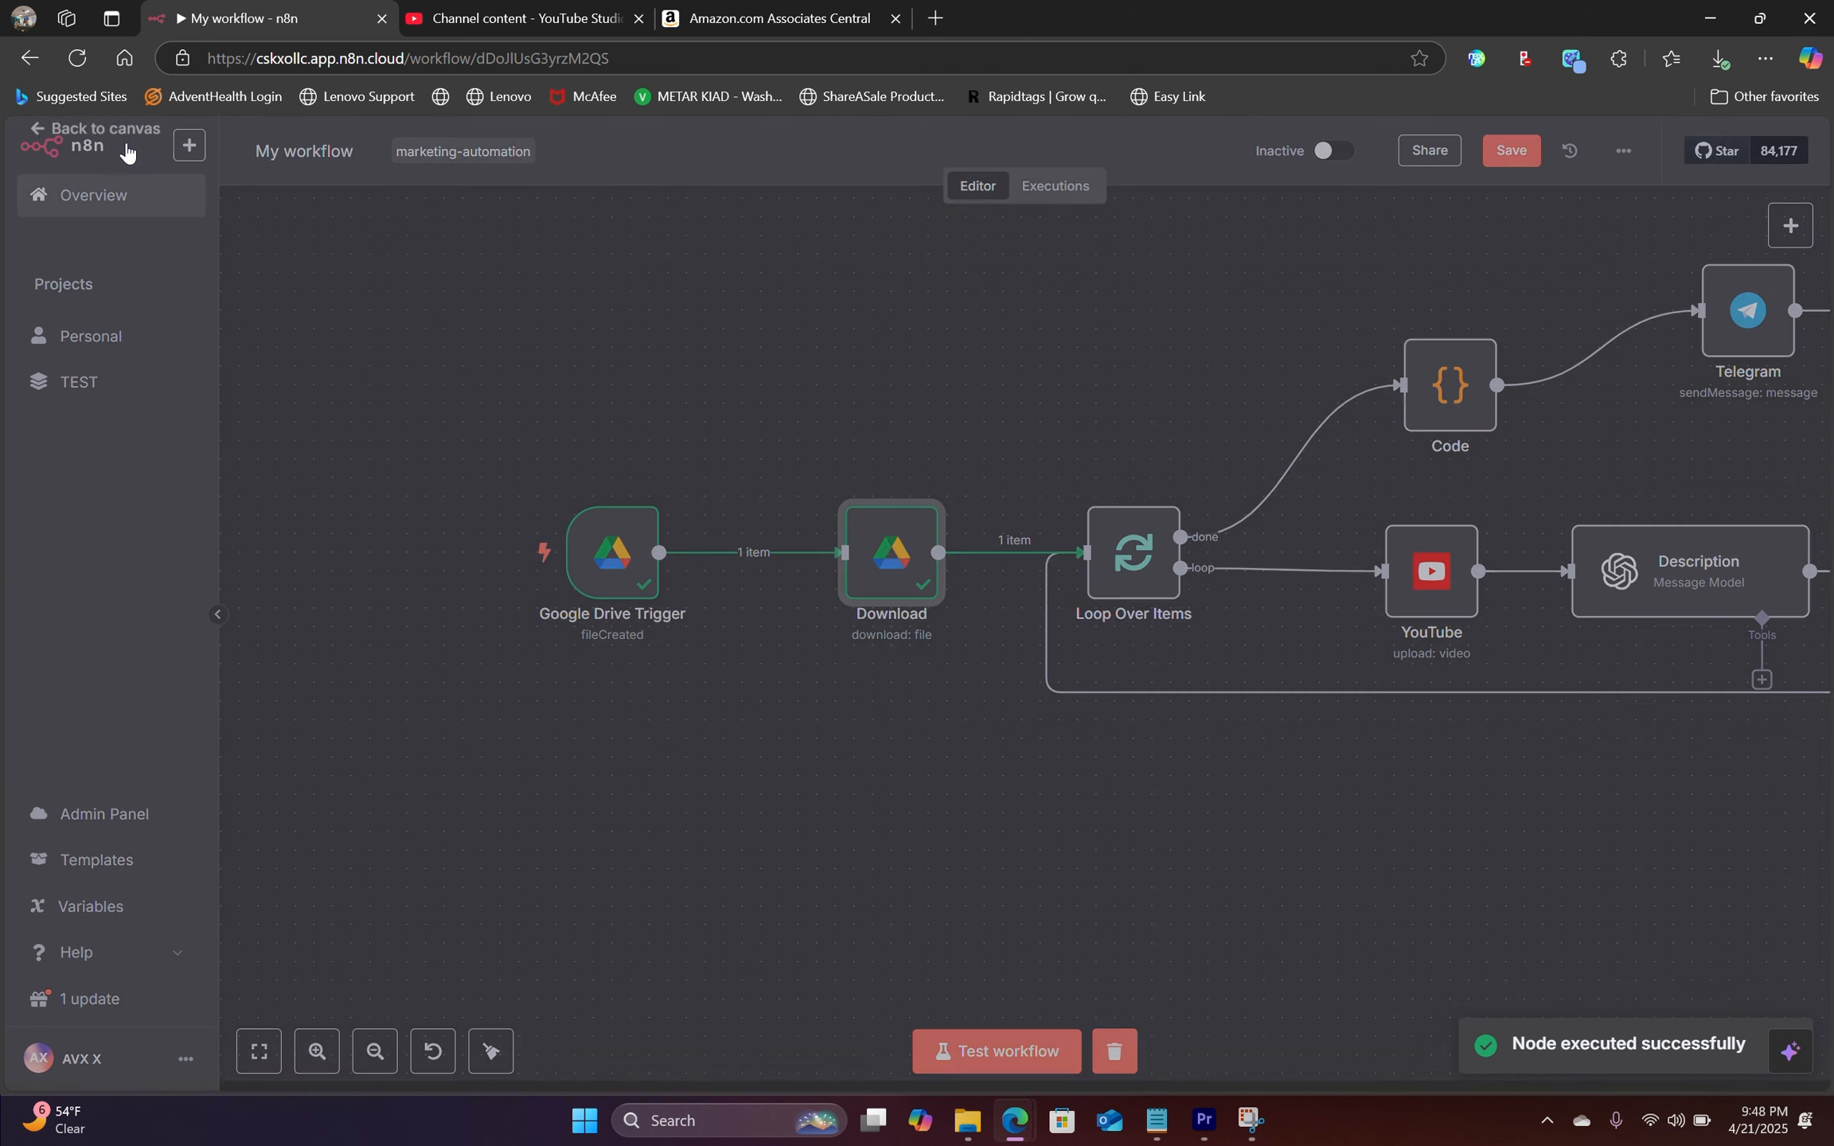
Step: Examine the workflow's node chain from the Google Drive Trigger through the loop to the final Google Drive delete node
left_click_drag(1058, 427, 734, 395)
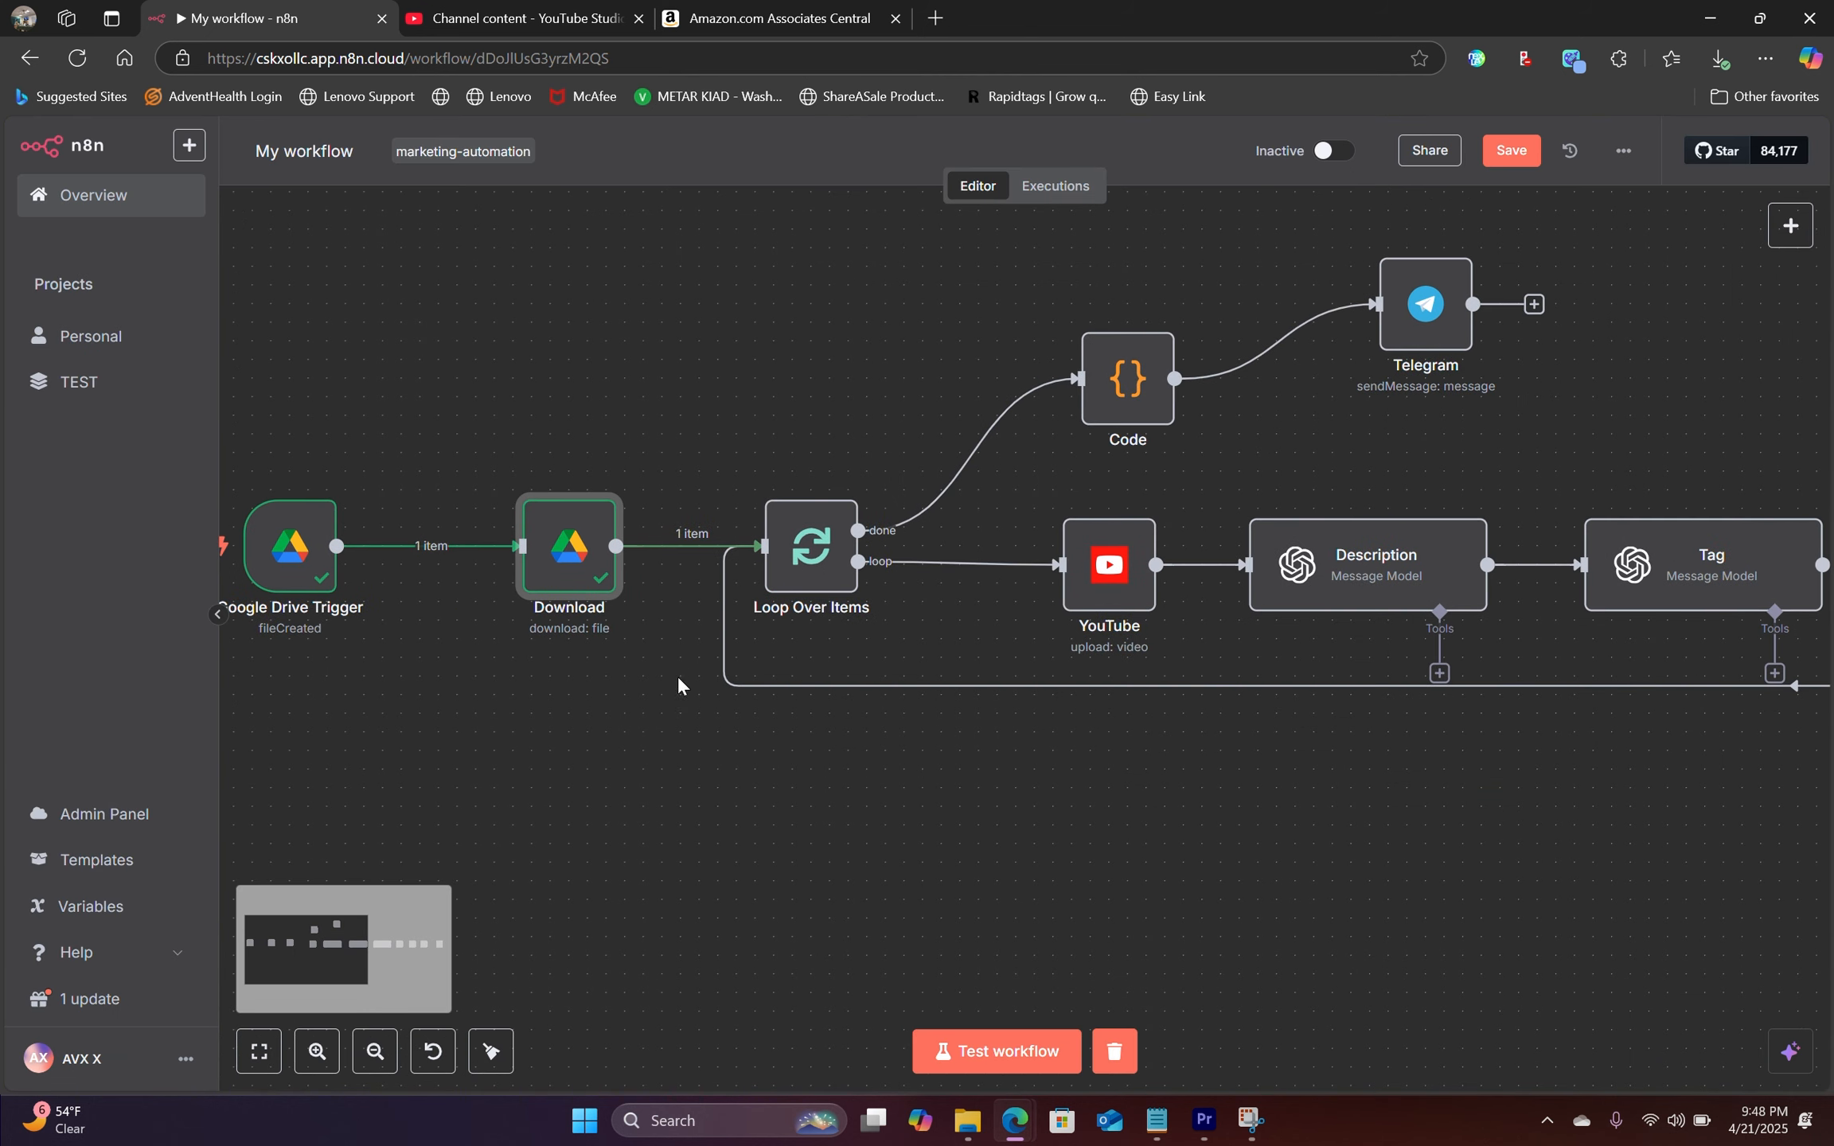
mouse_move(814, 588)
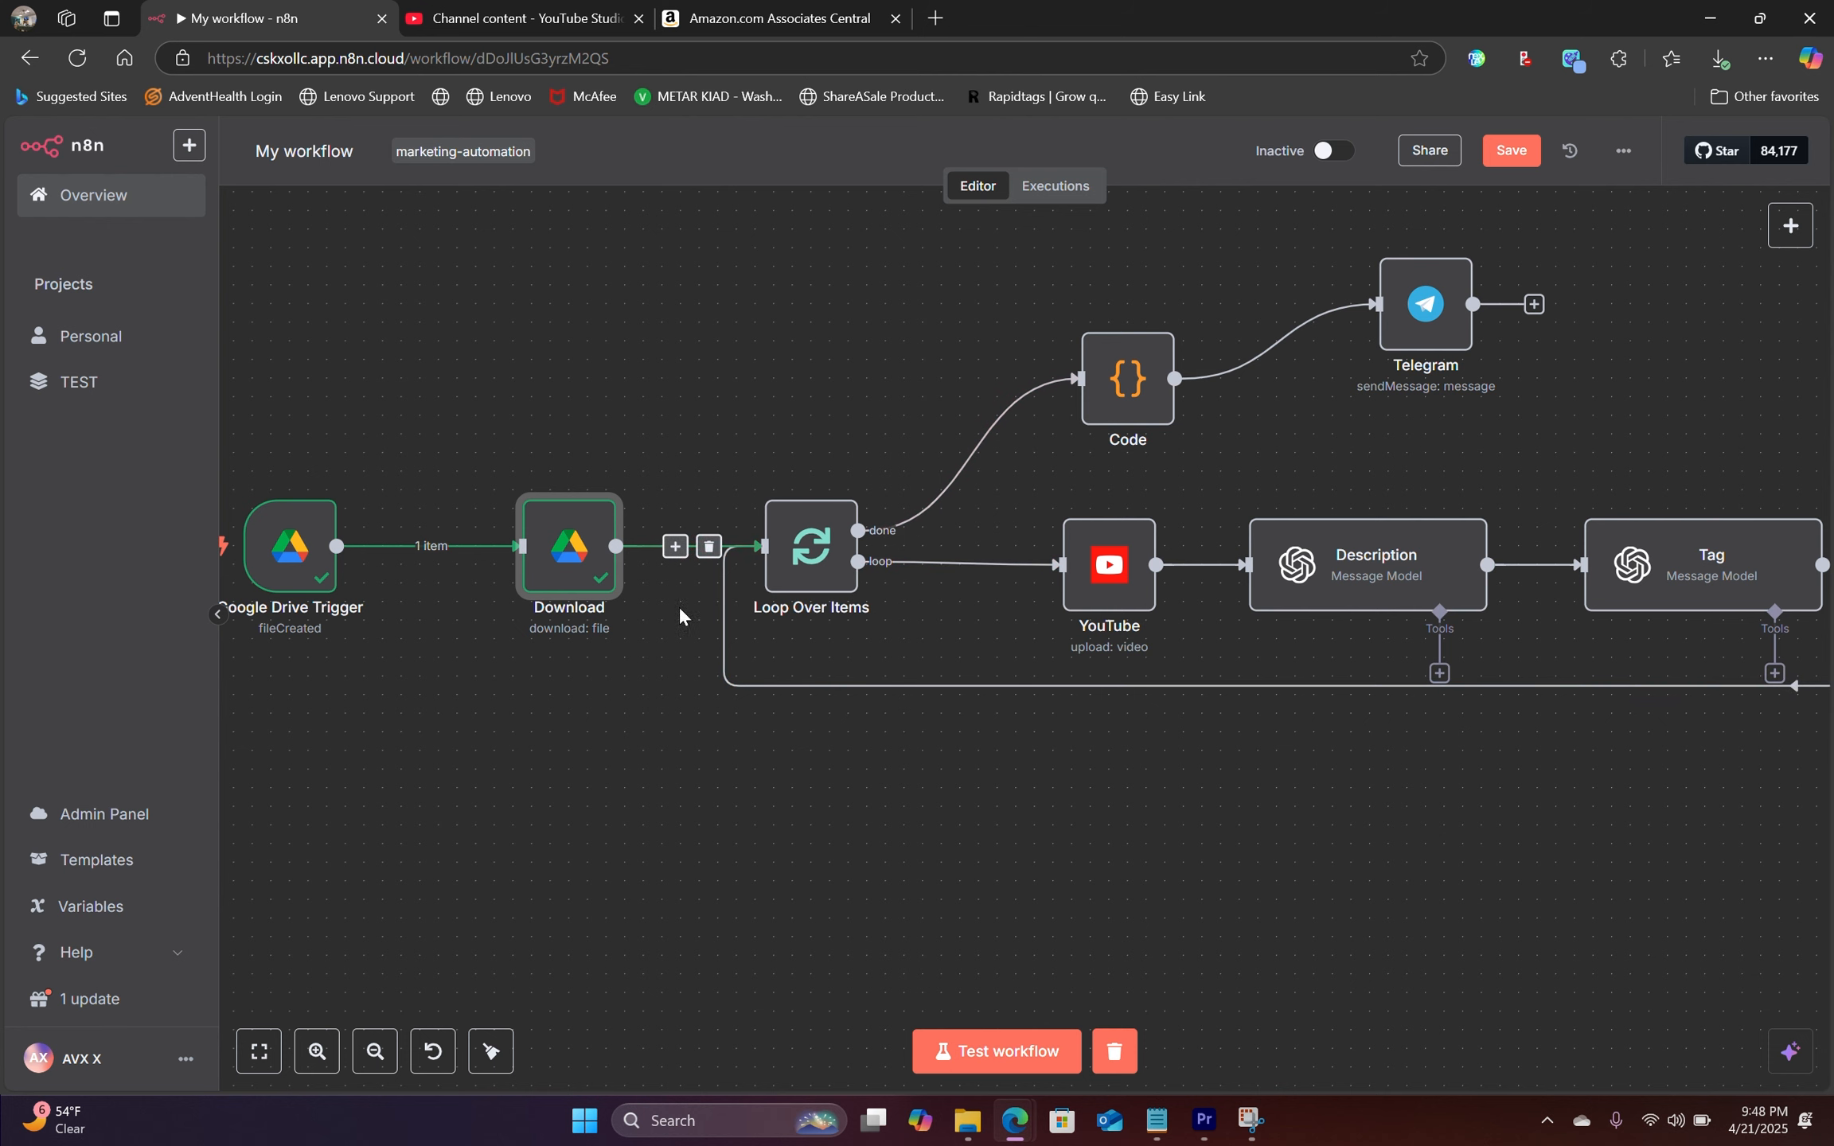
left_click(800, 686)
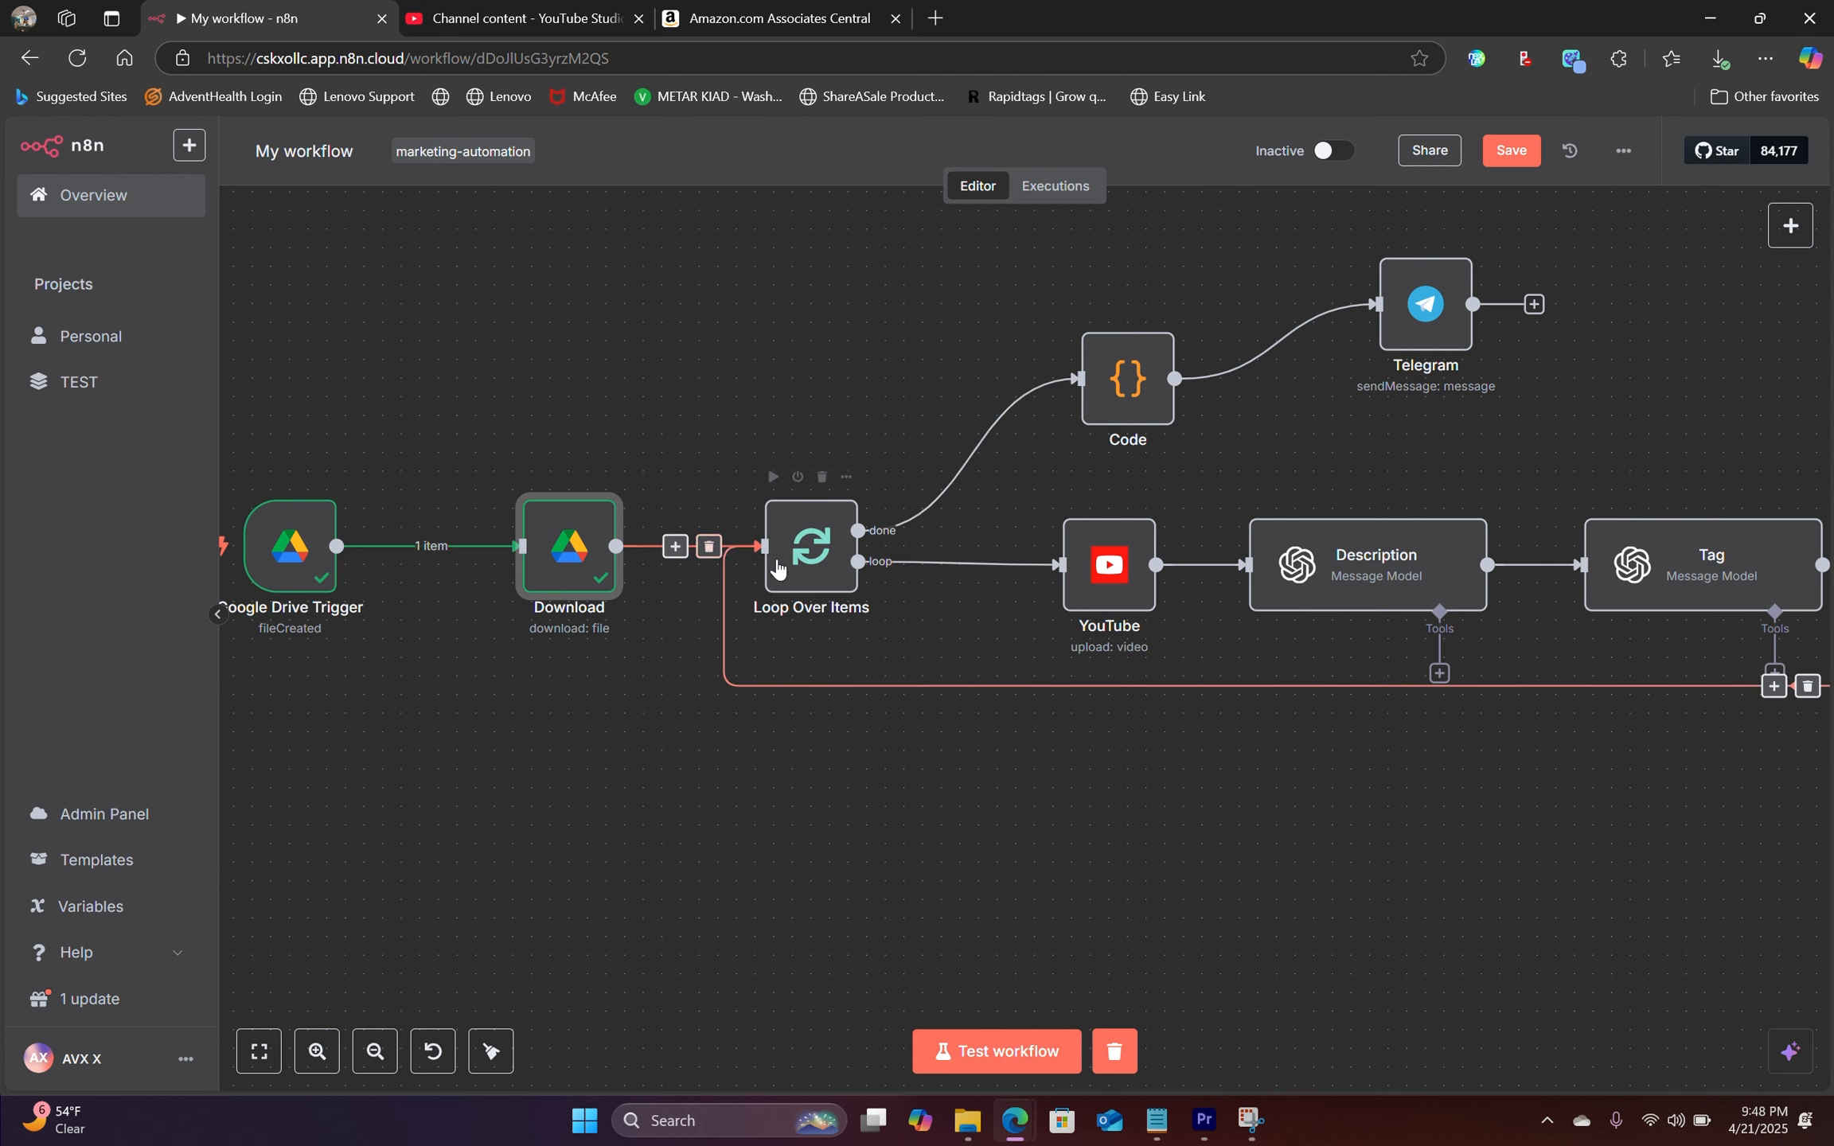
left_click_drag(1620, 640, 1331, 648)
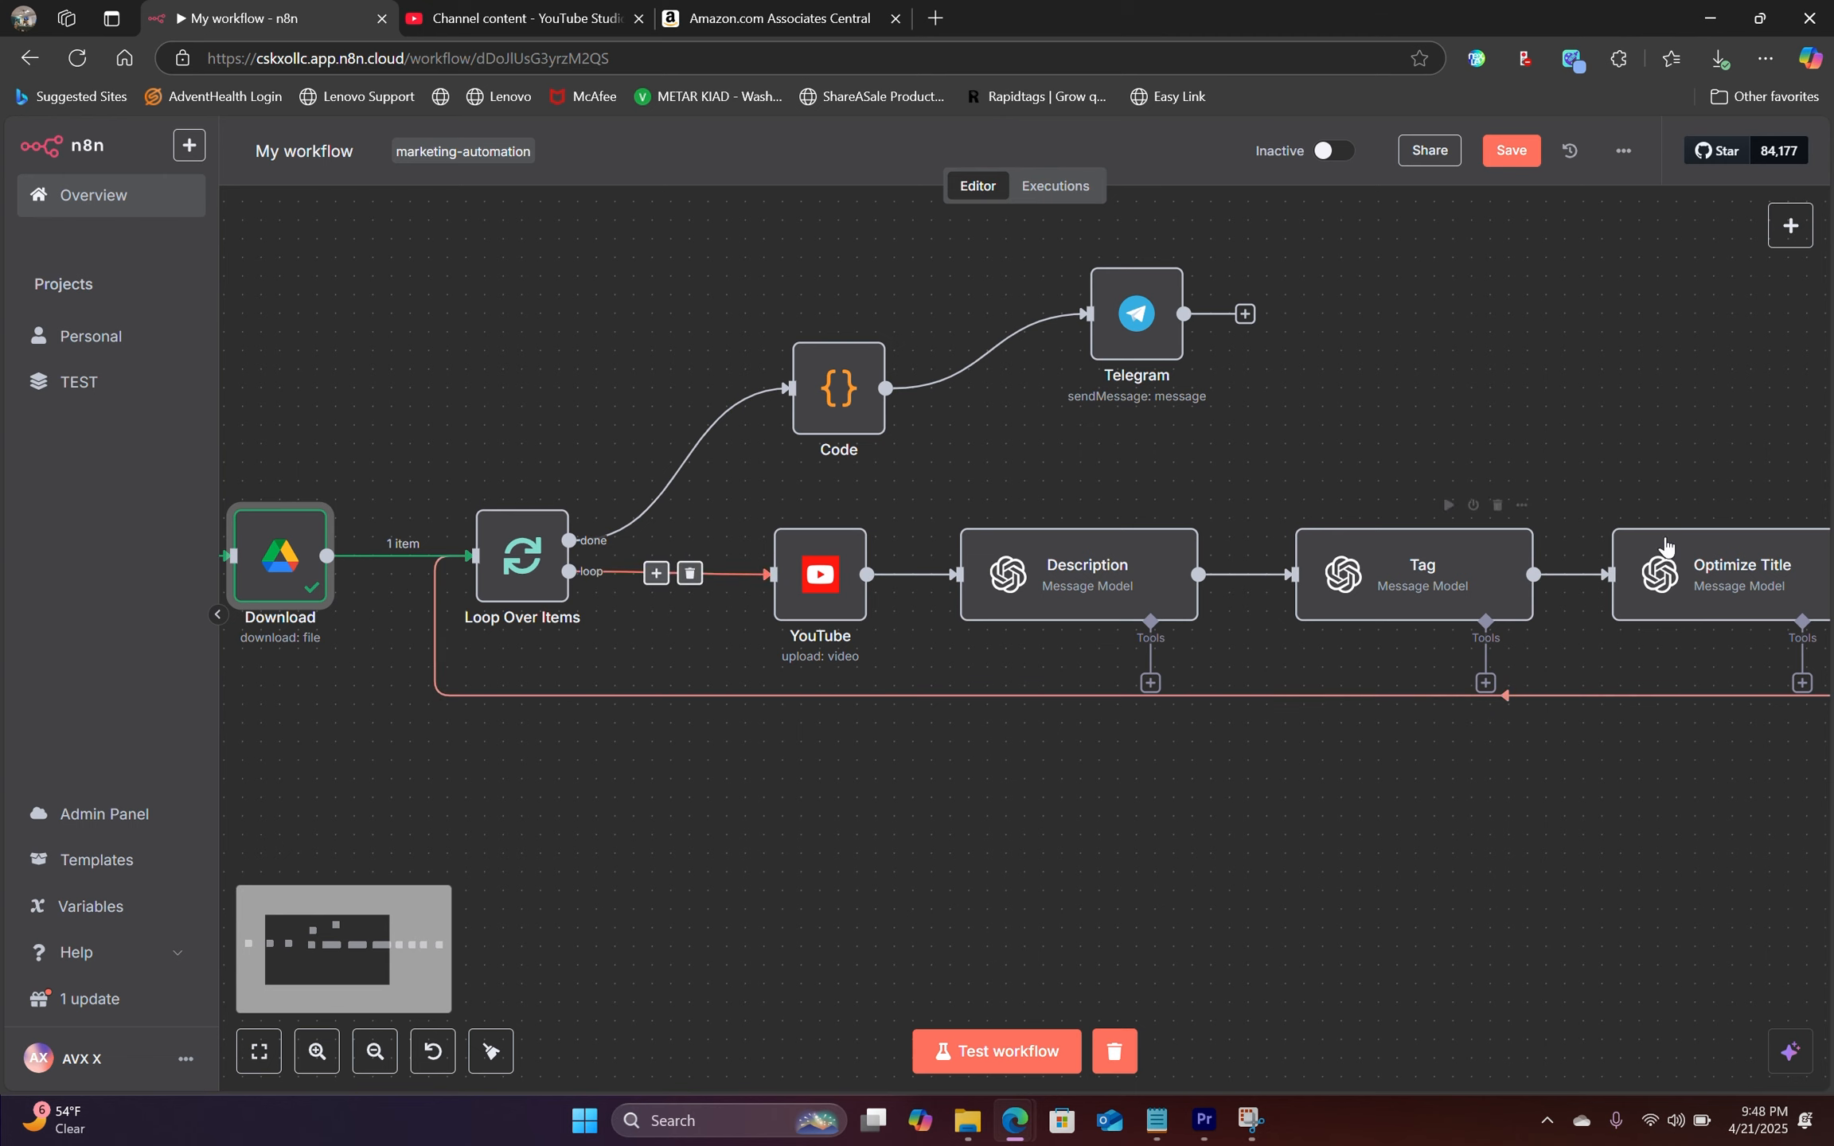
left_click_drag(1627, 652, 1406, 637)
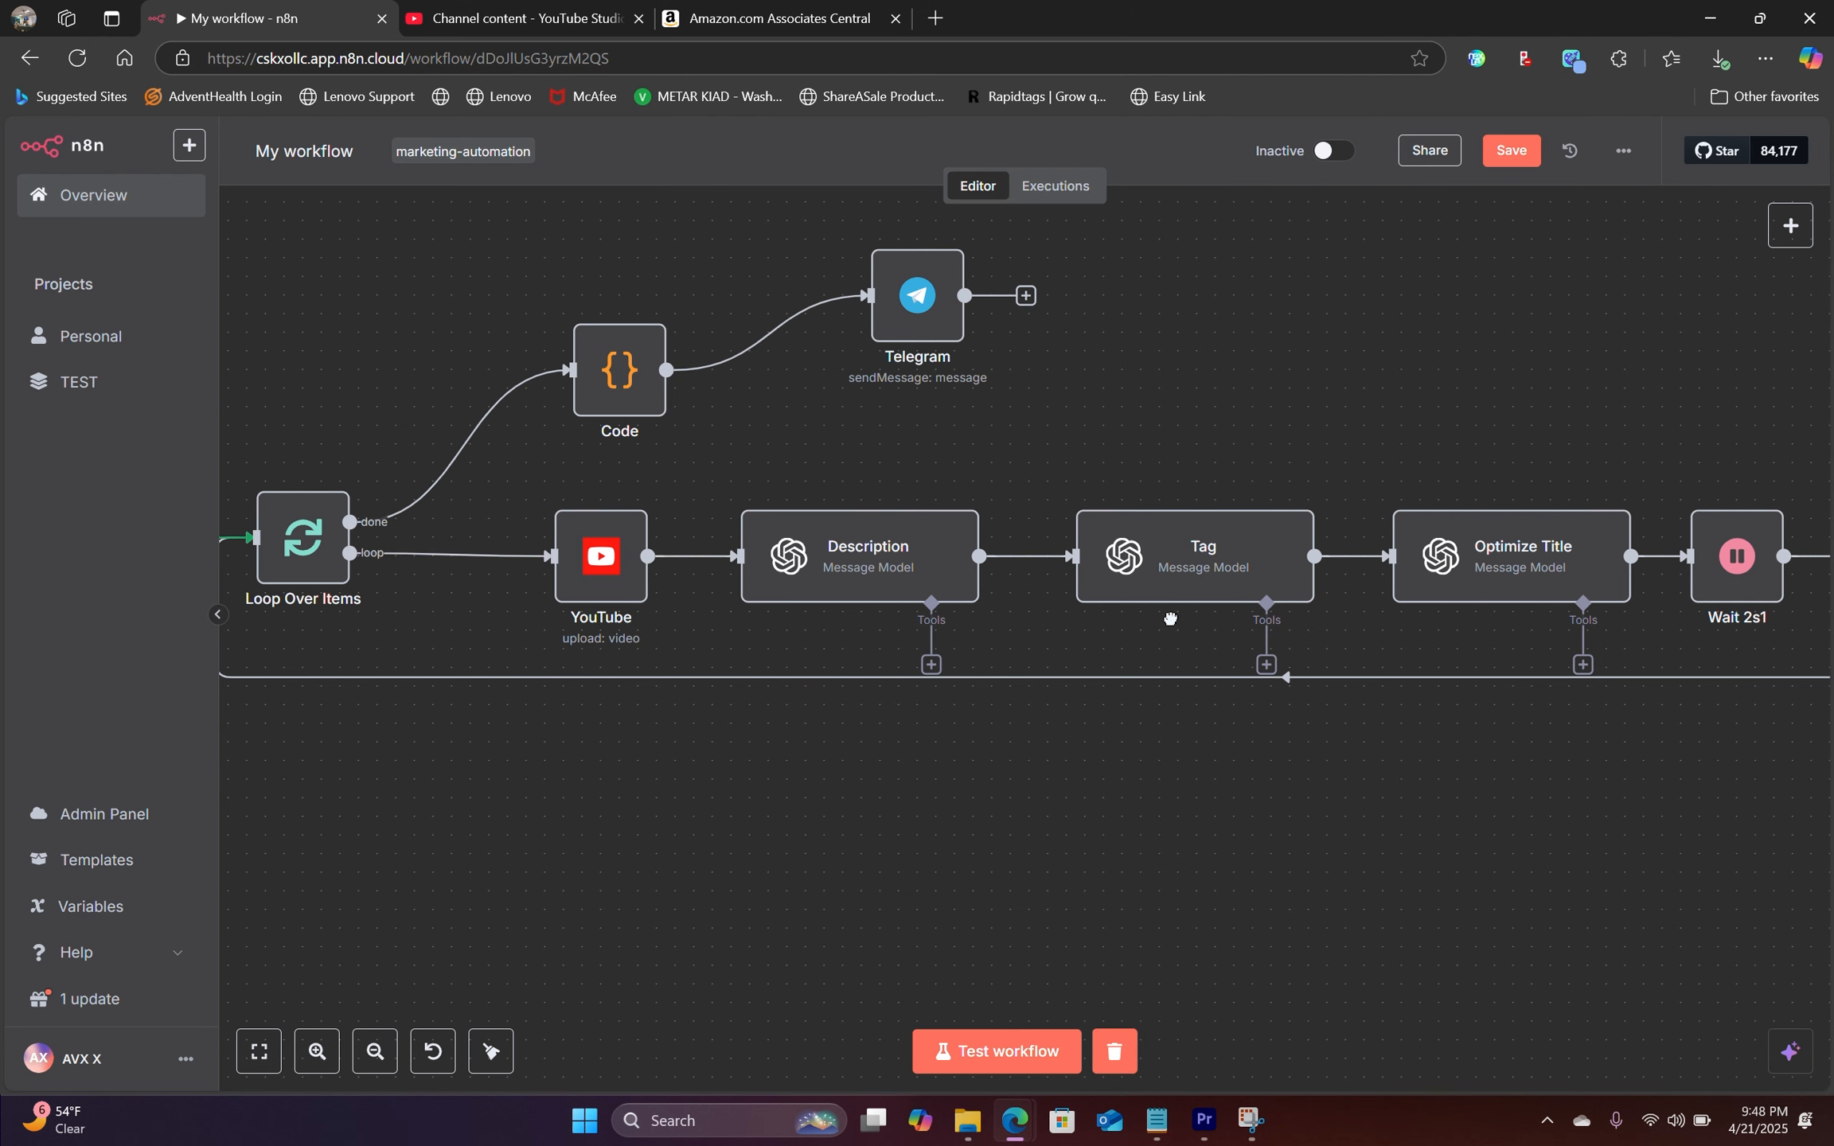
left_click_drag(1171, 622, 881, 629)
left_click_drag(1184, 653, 718, 670)
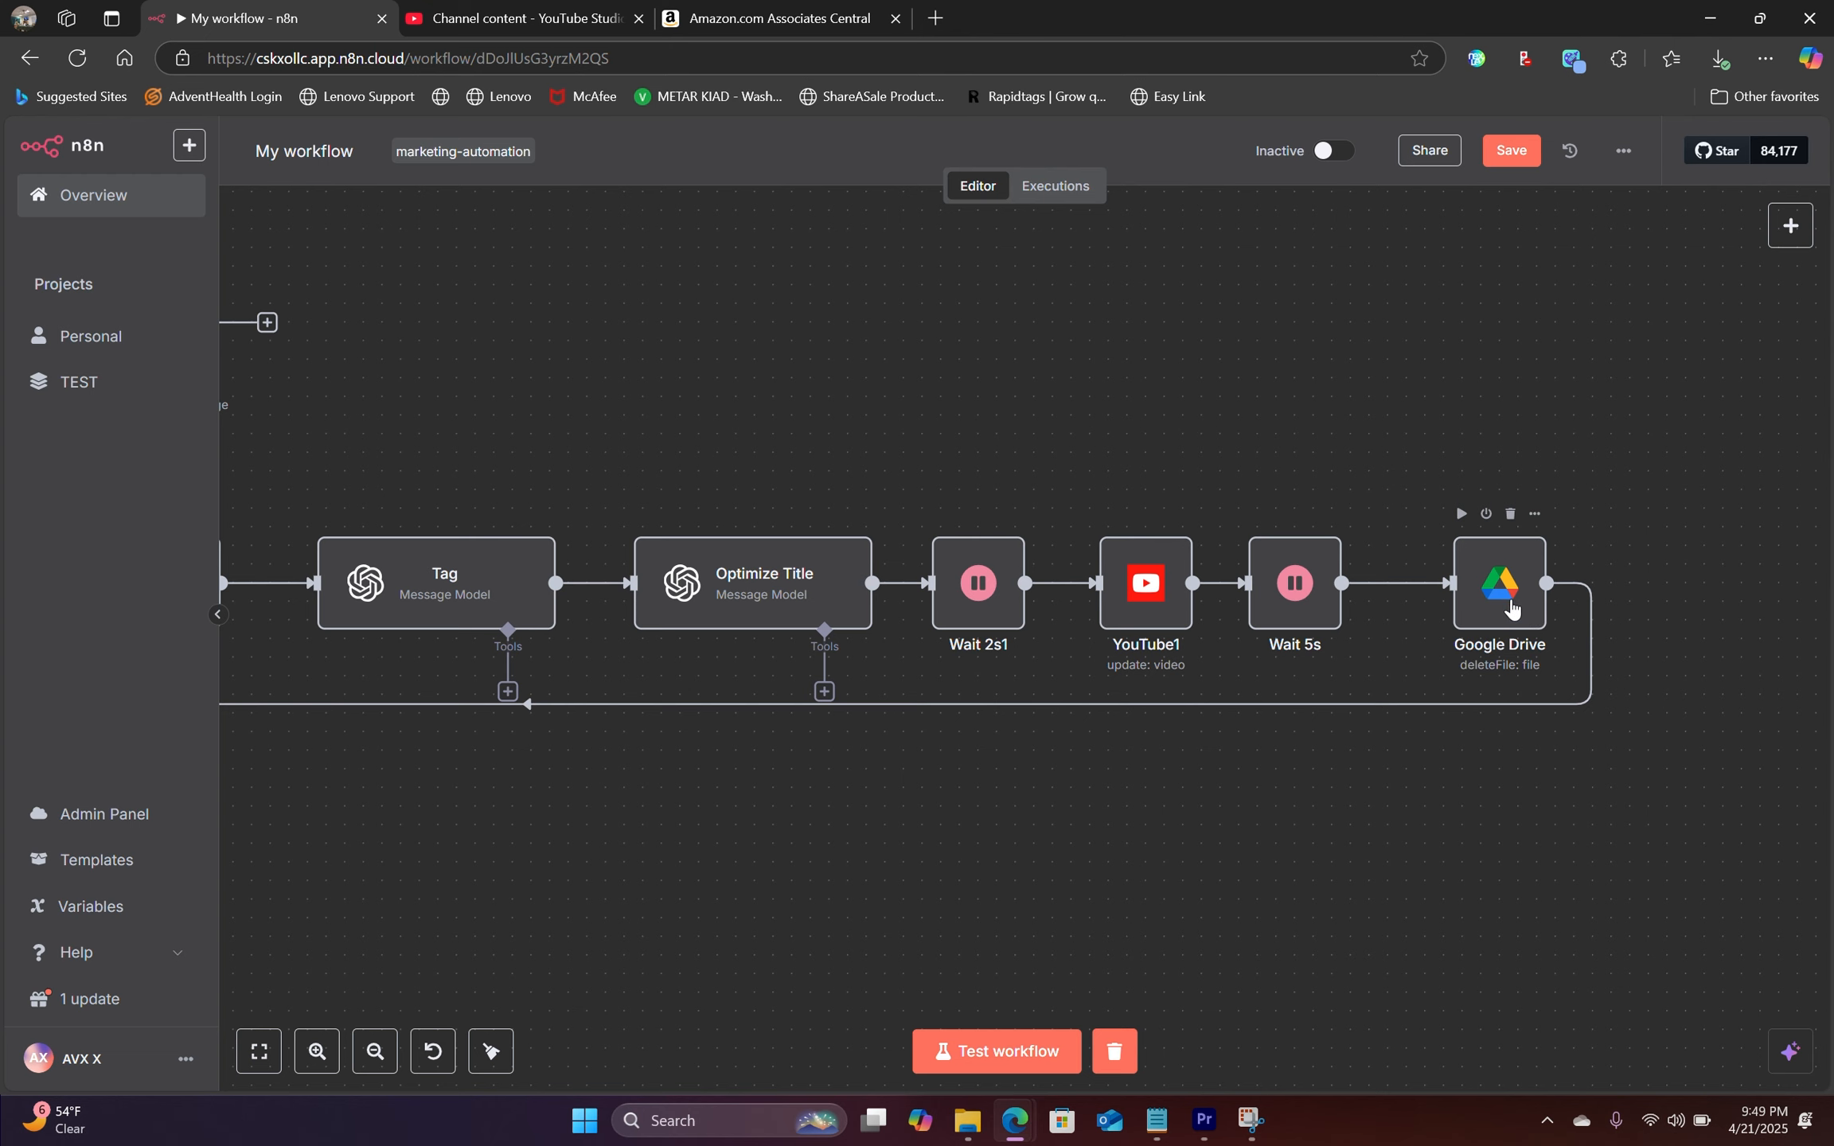
scroll(379, 615, "left", 10)
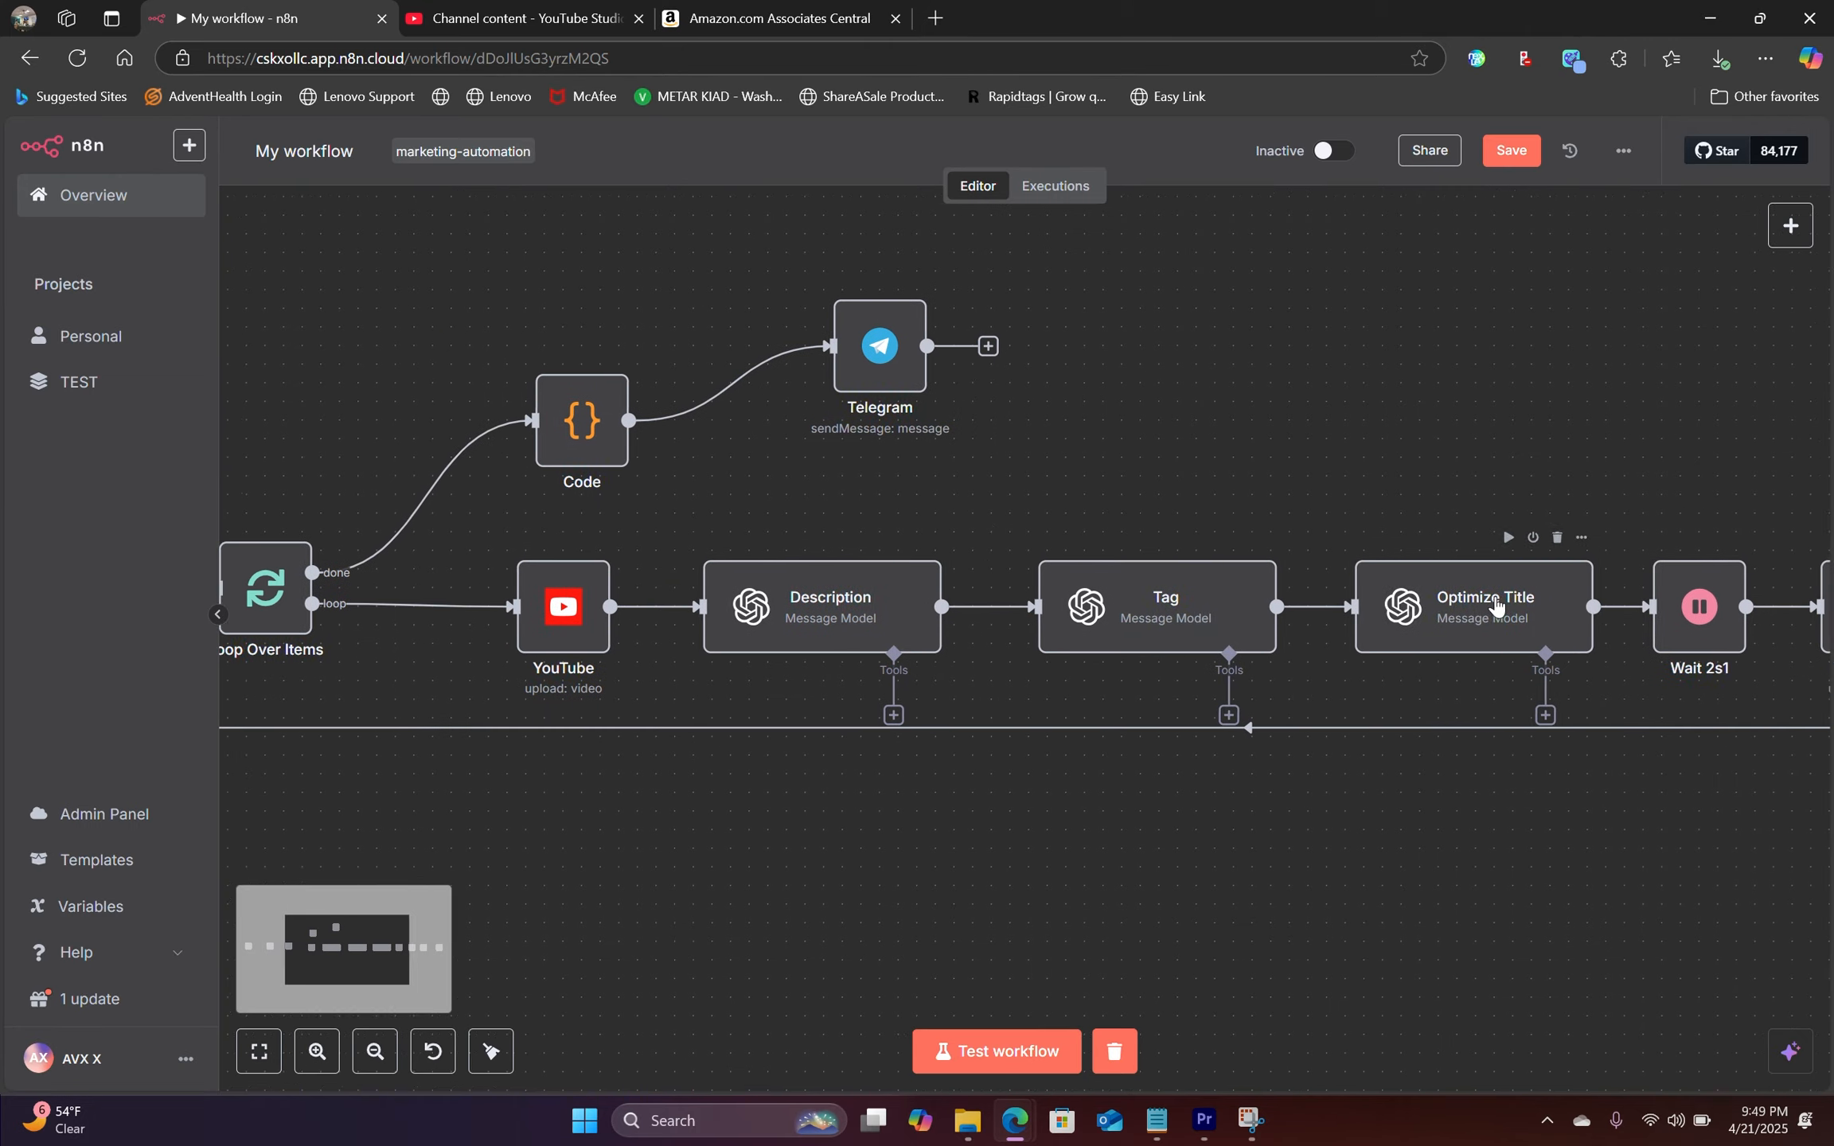
left_click_drag(379, 615, 963, 613)
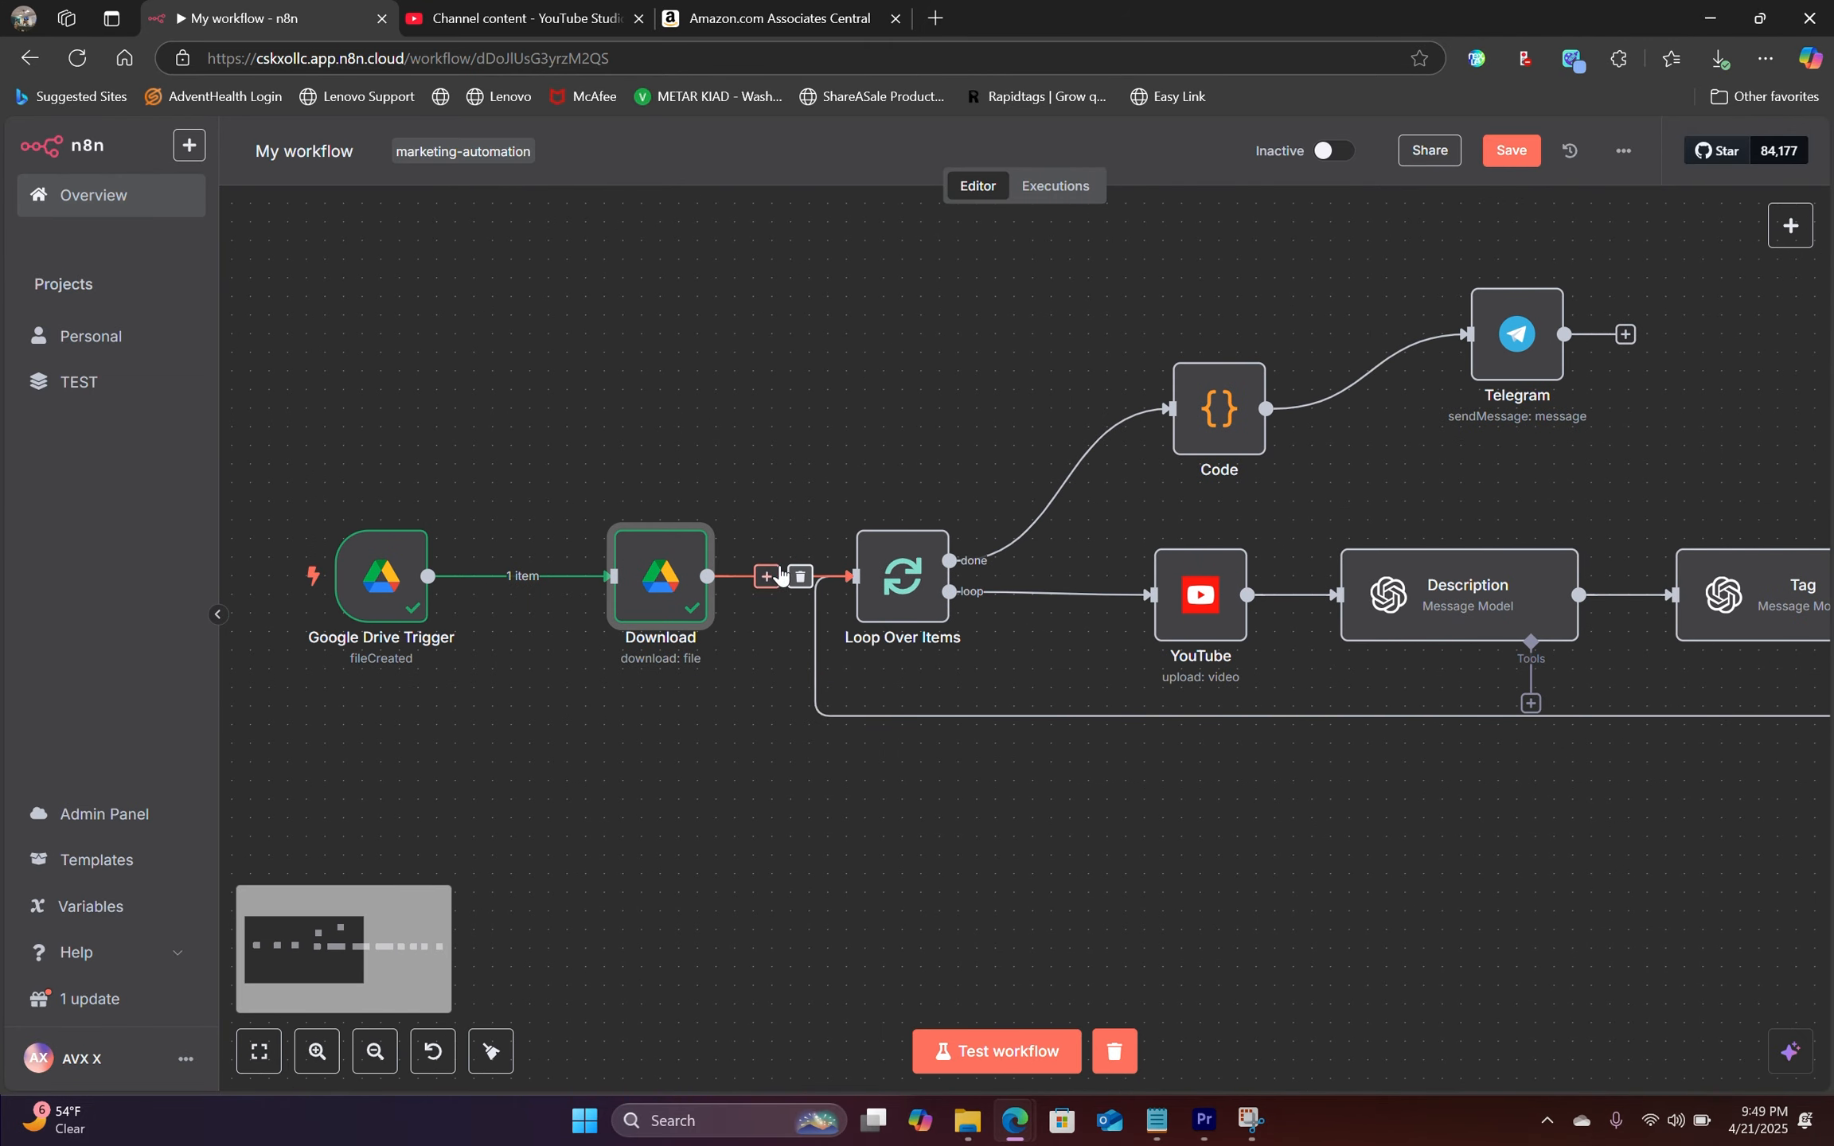
left_click_drag(1178, 596, 559, 551)
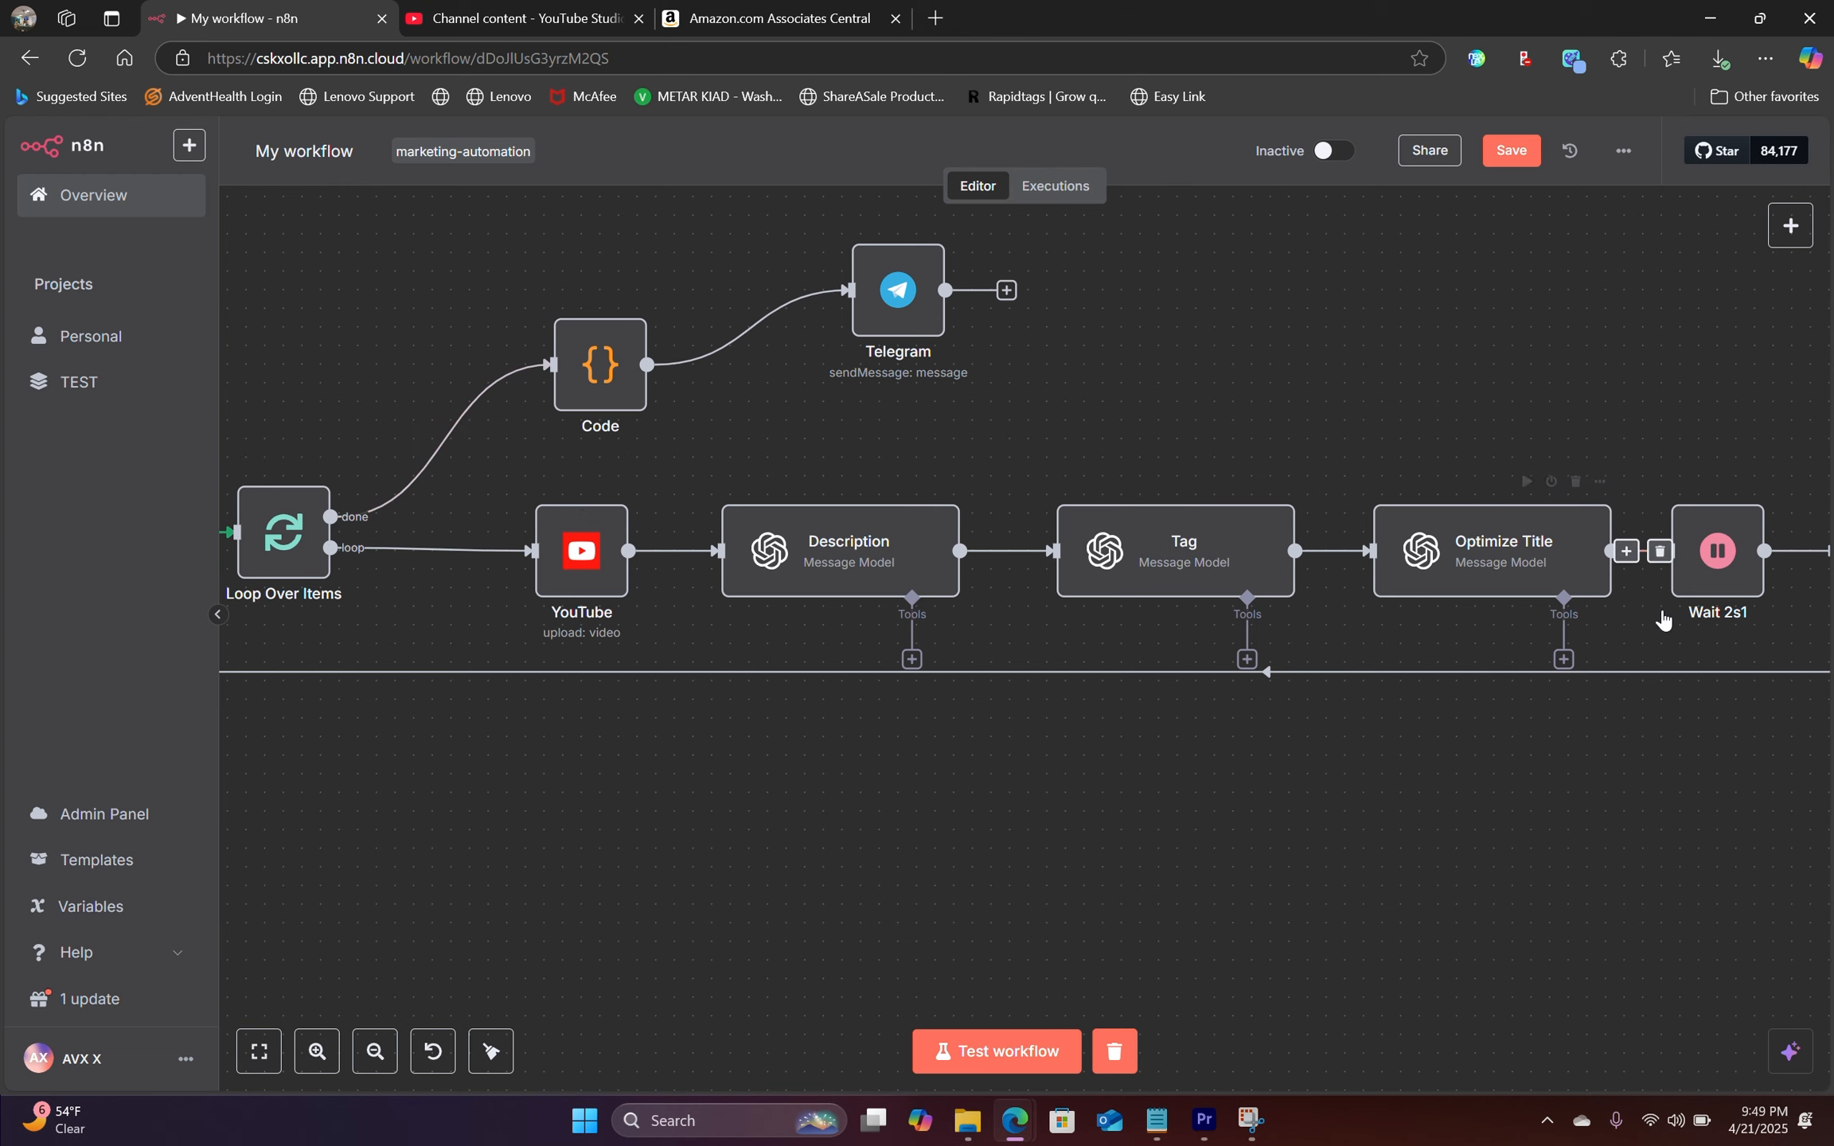
left_click_drag(311, 587, 819, 593)
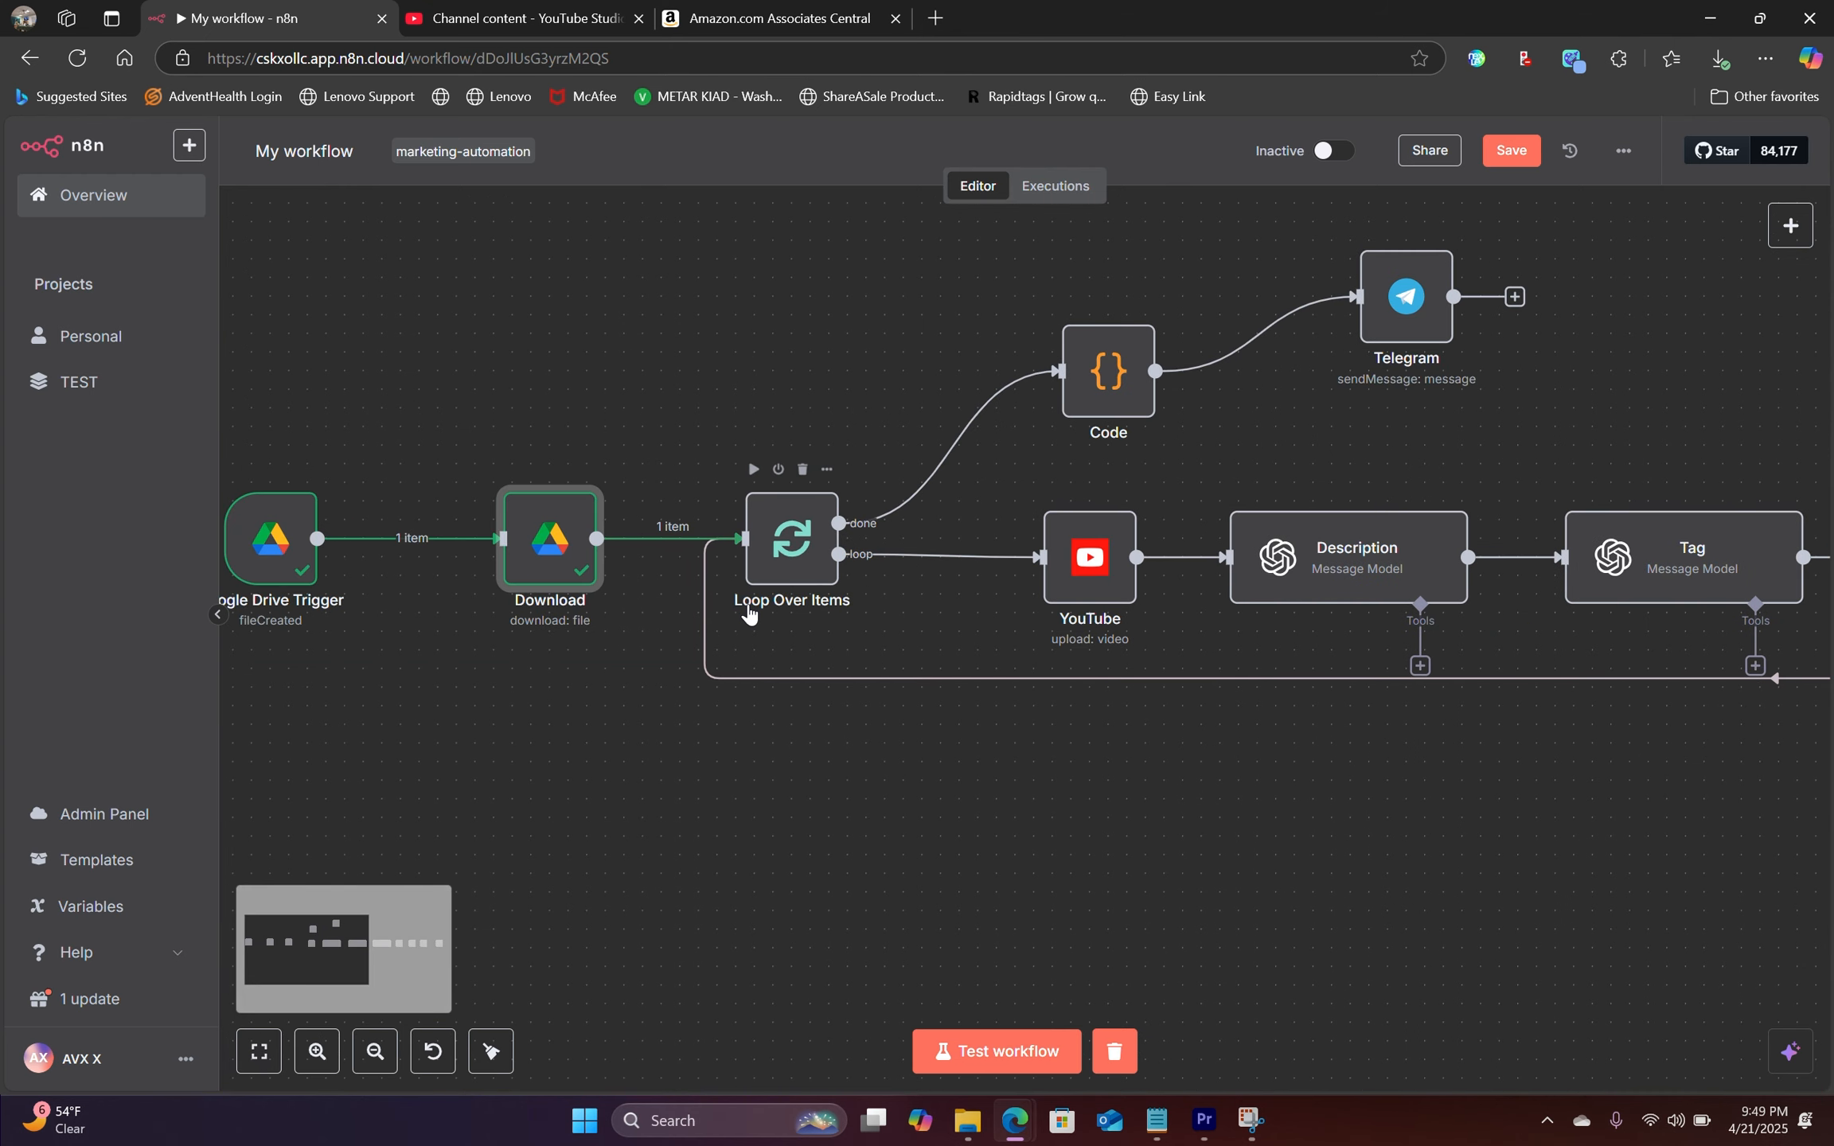
Step: Review the Loop Over Items batch size and the YouTube node's upload settings, keeping Video as the resource
double_click(751, 521)
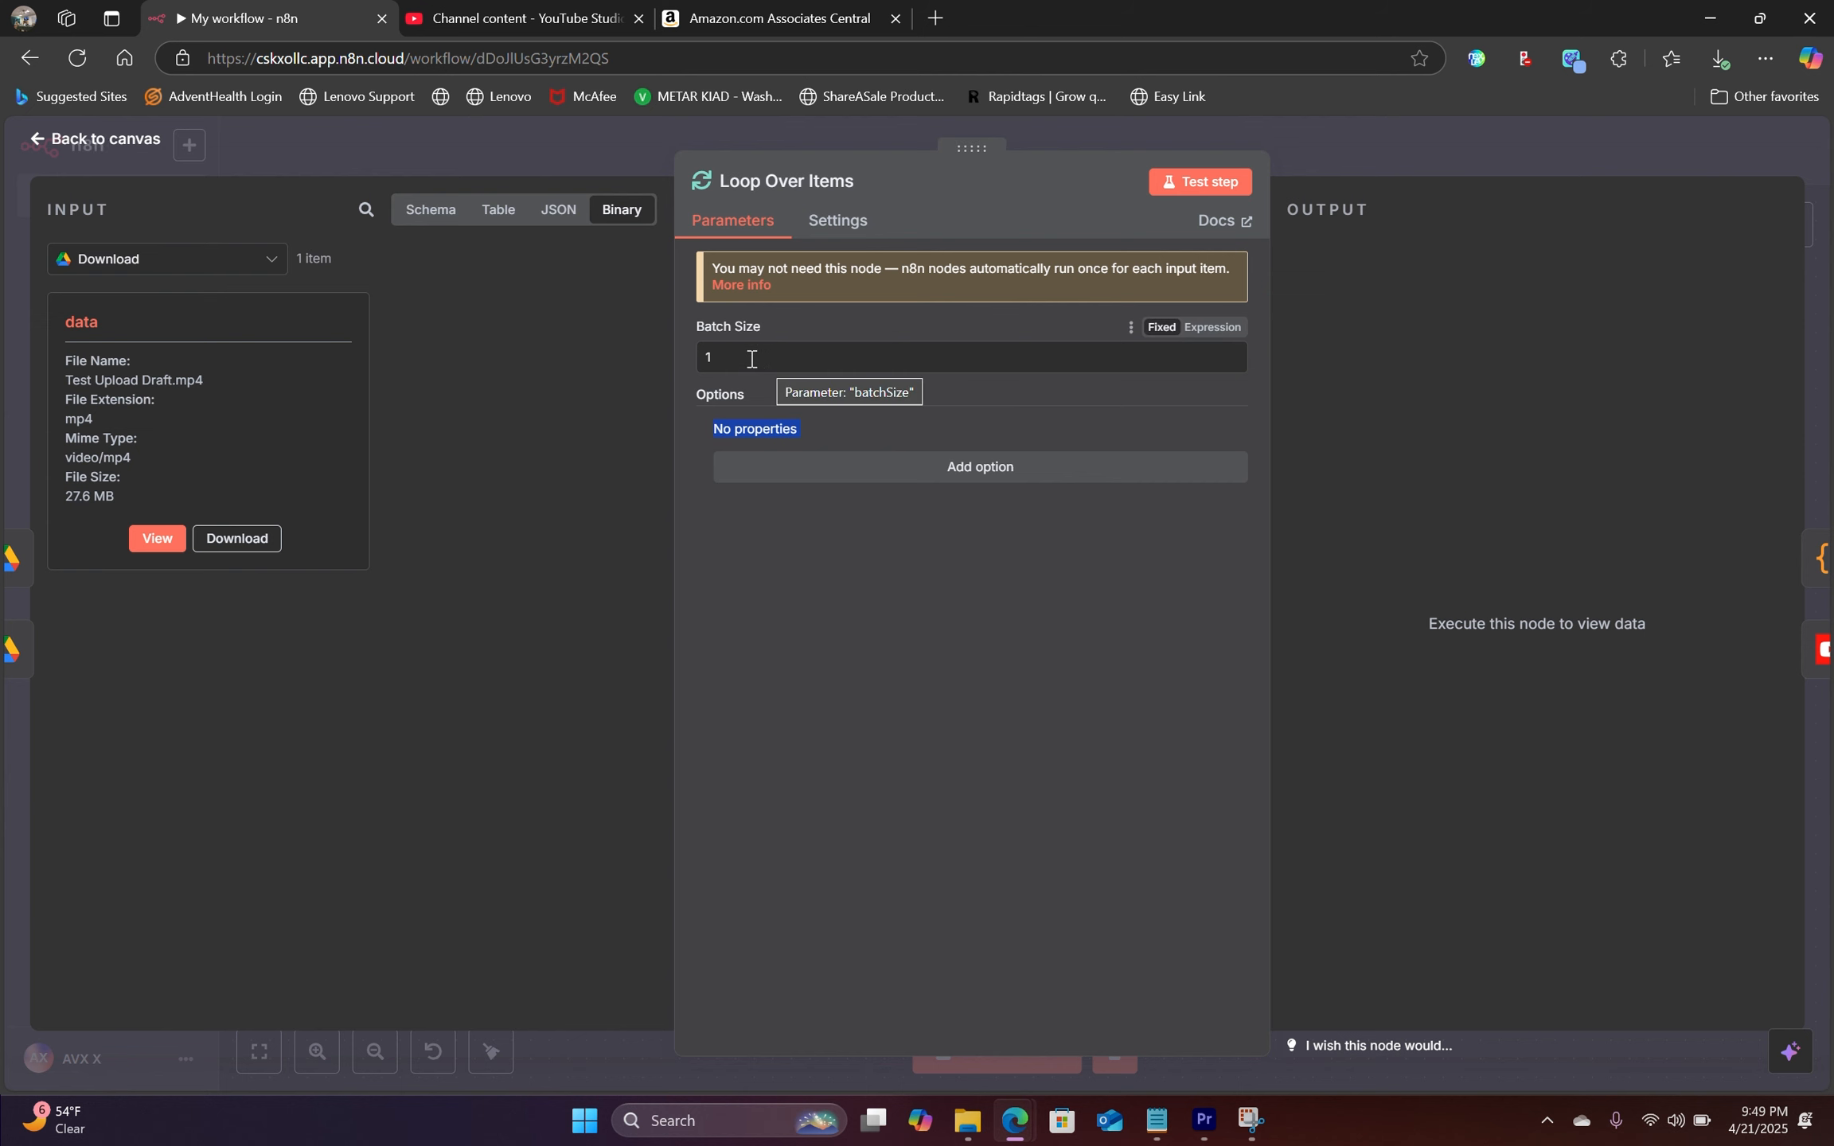
left_click(120, 141)
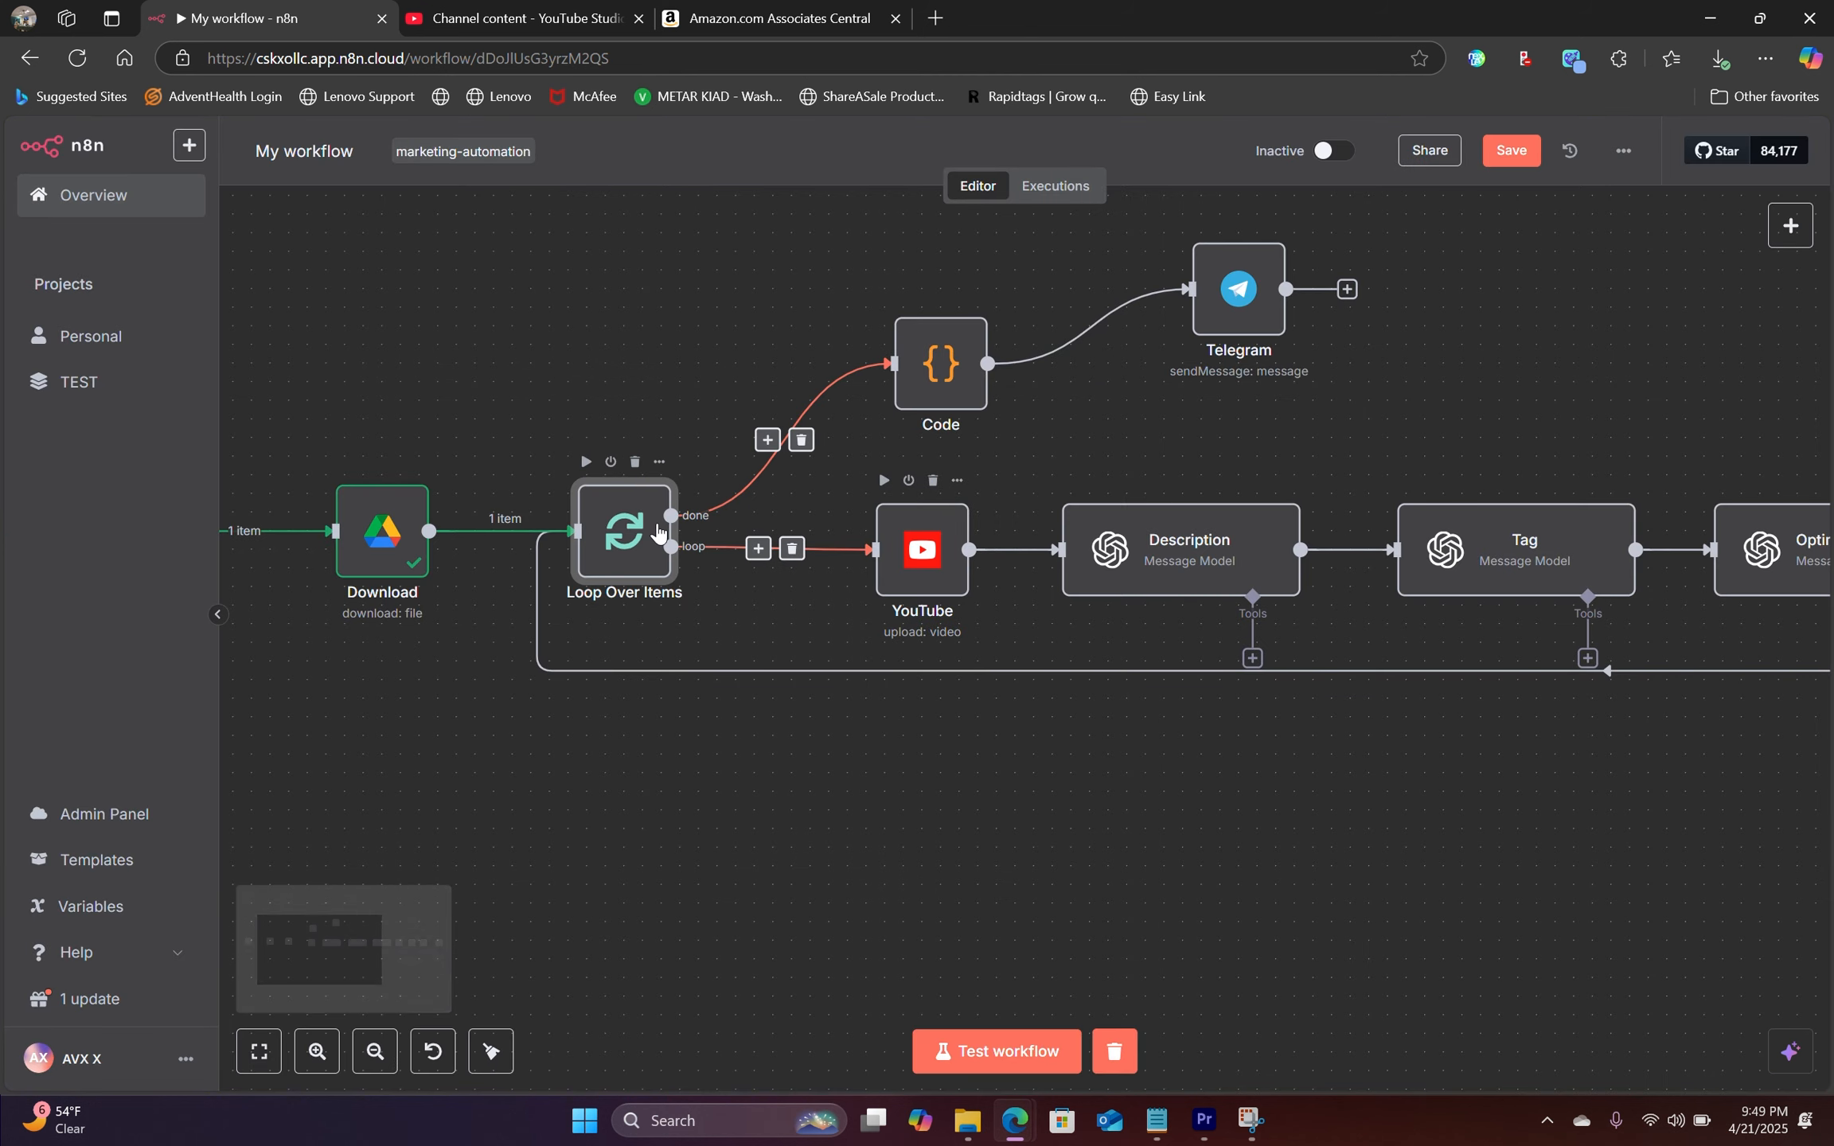
double_click(927, 549)
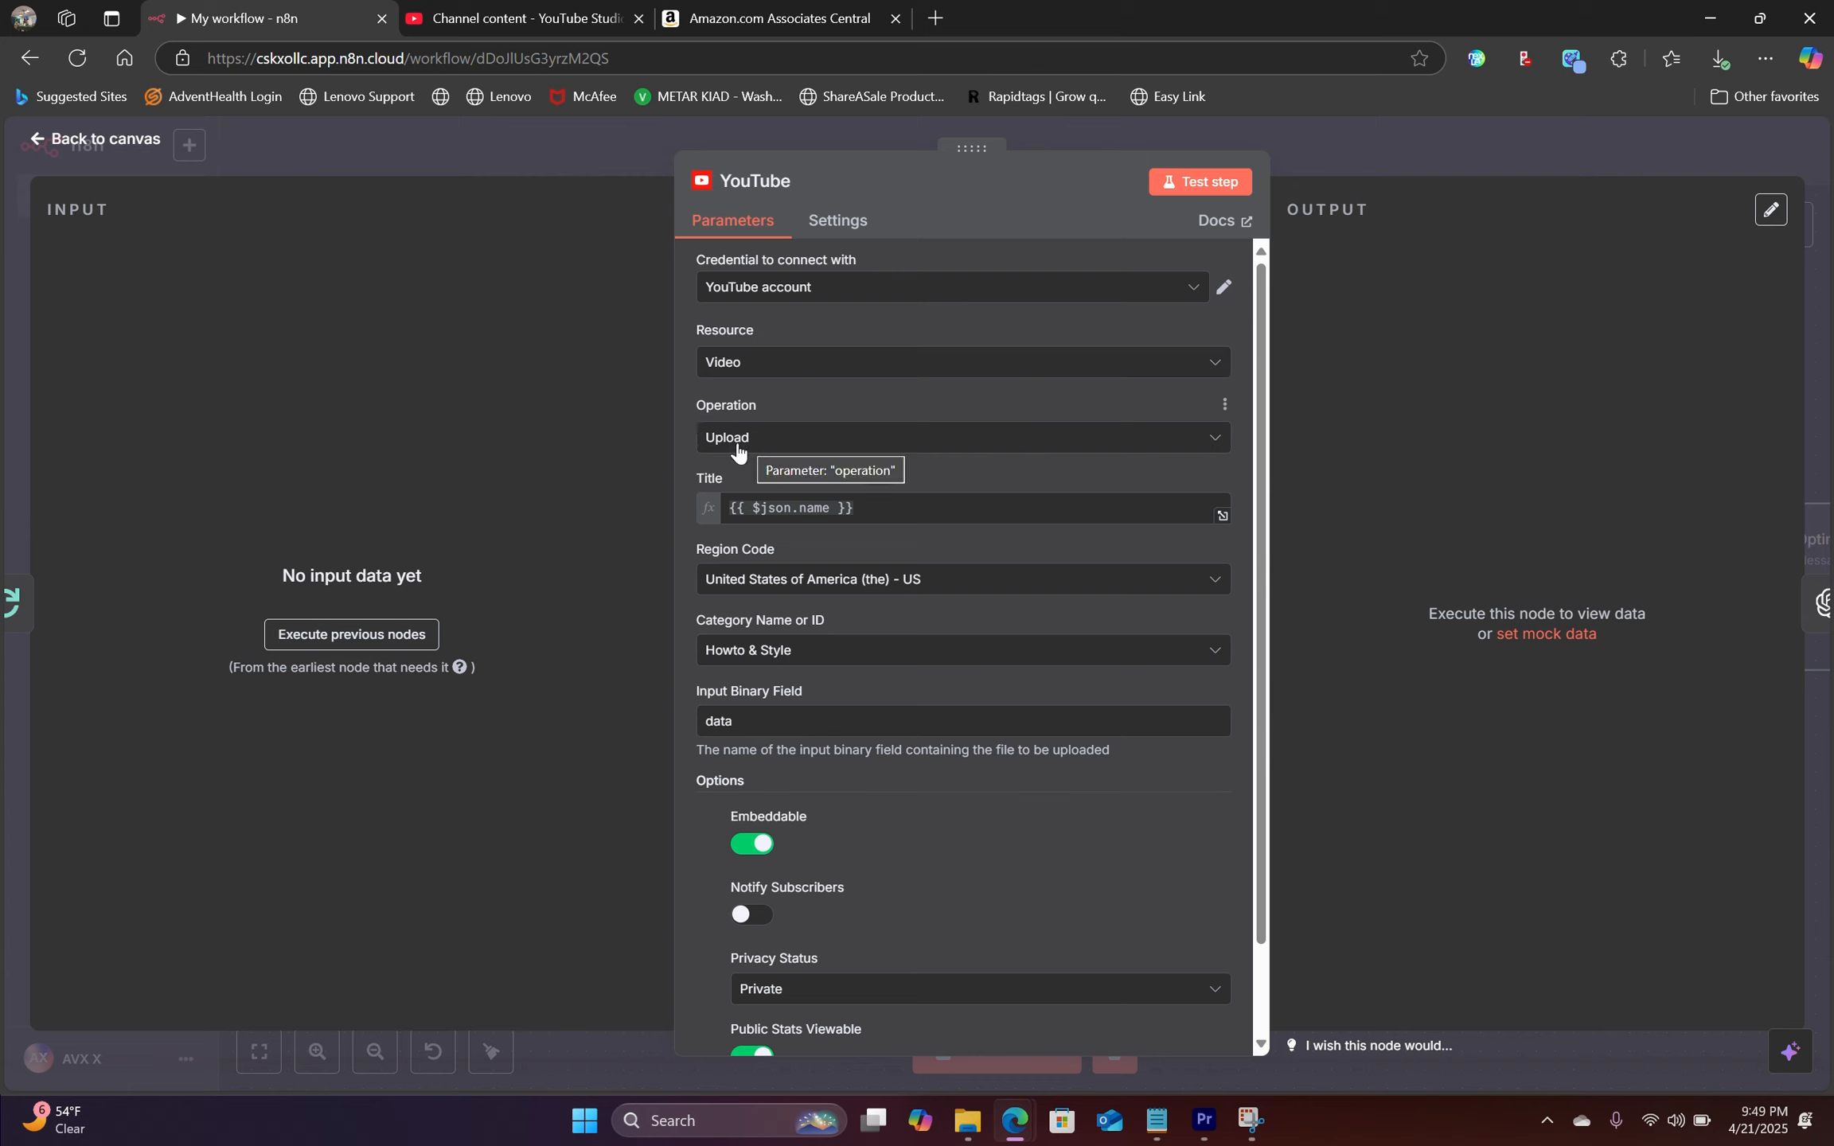
left_click(766, 372)
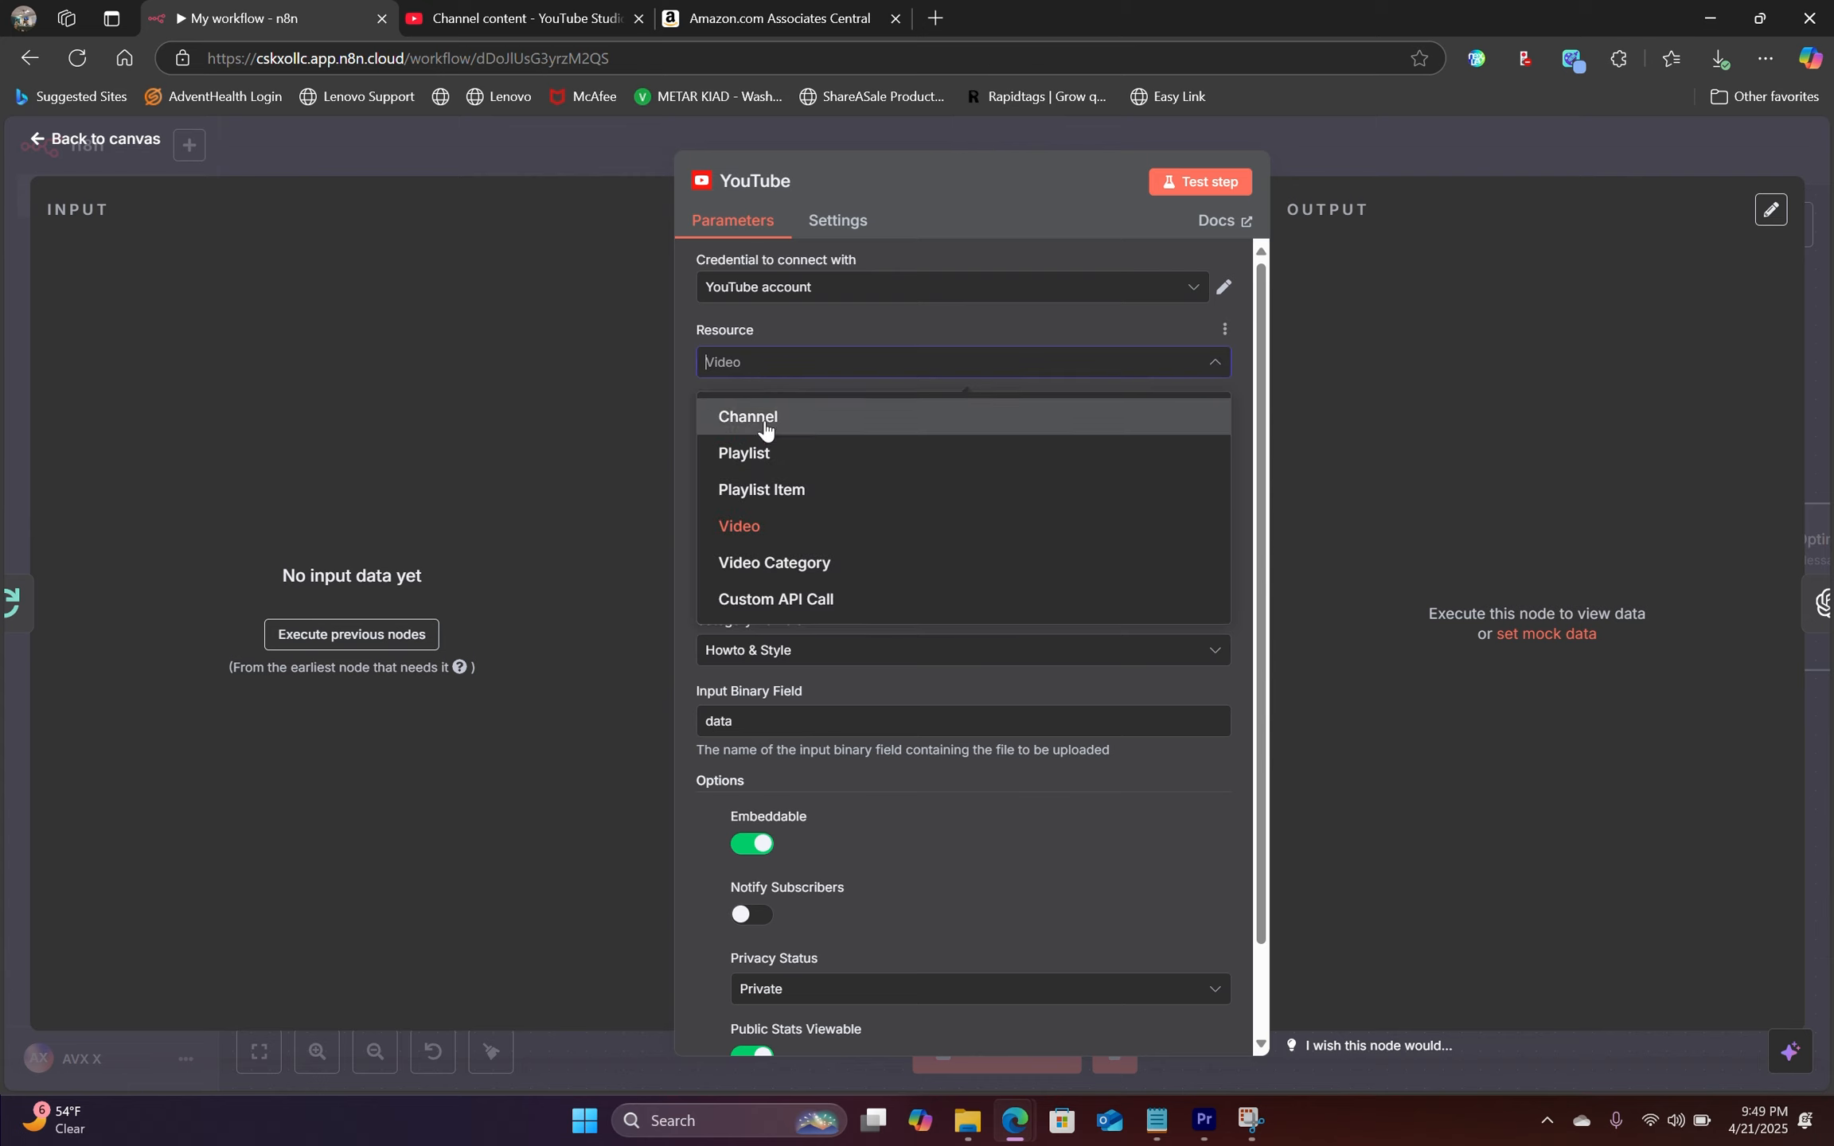
left_click(759, 529)
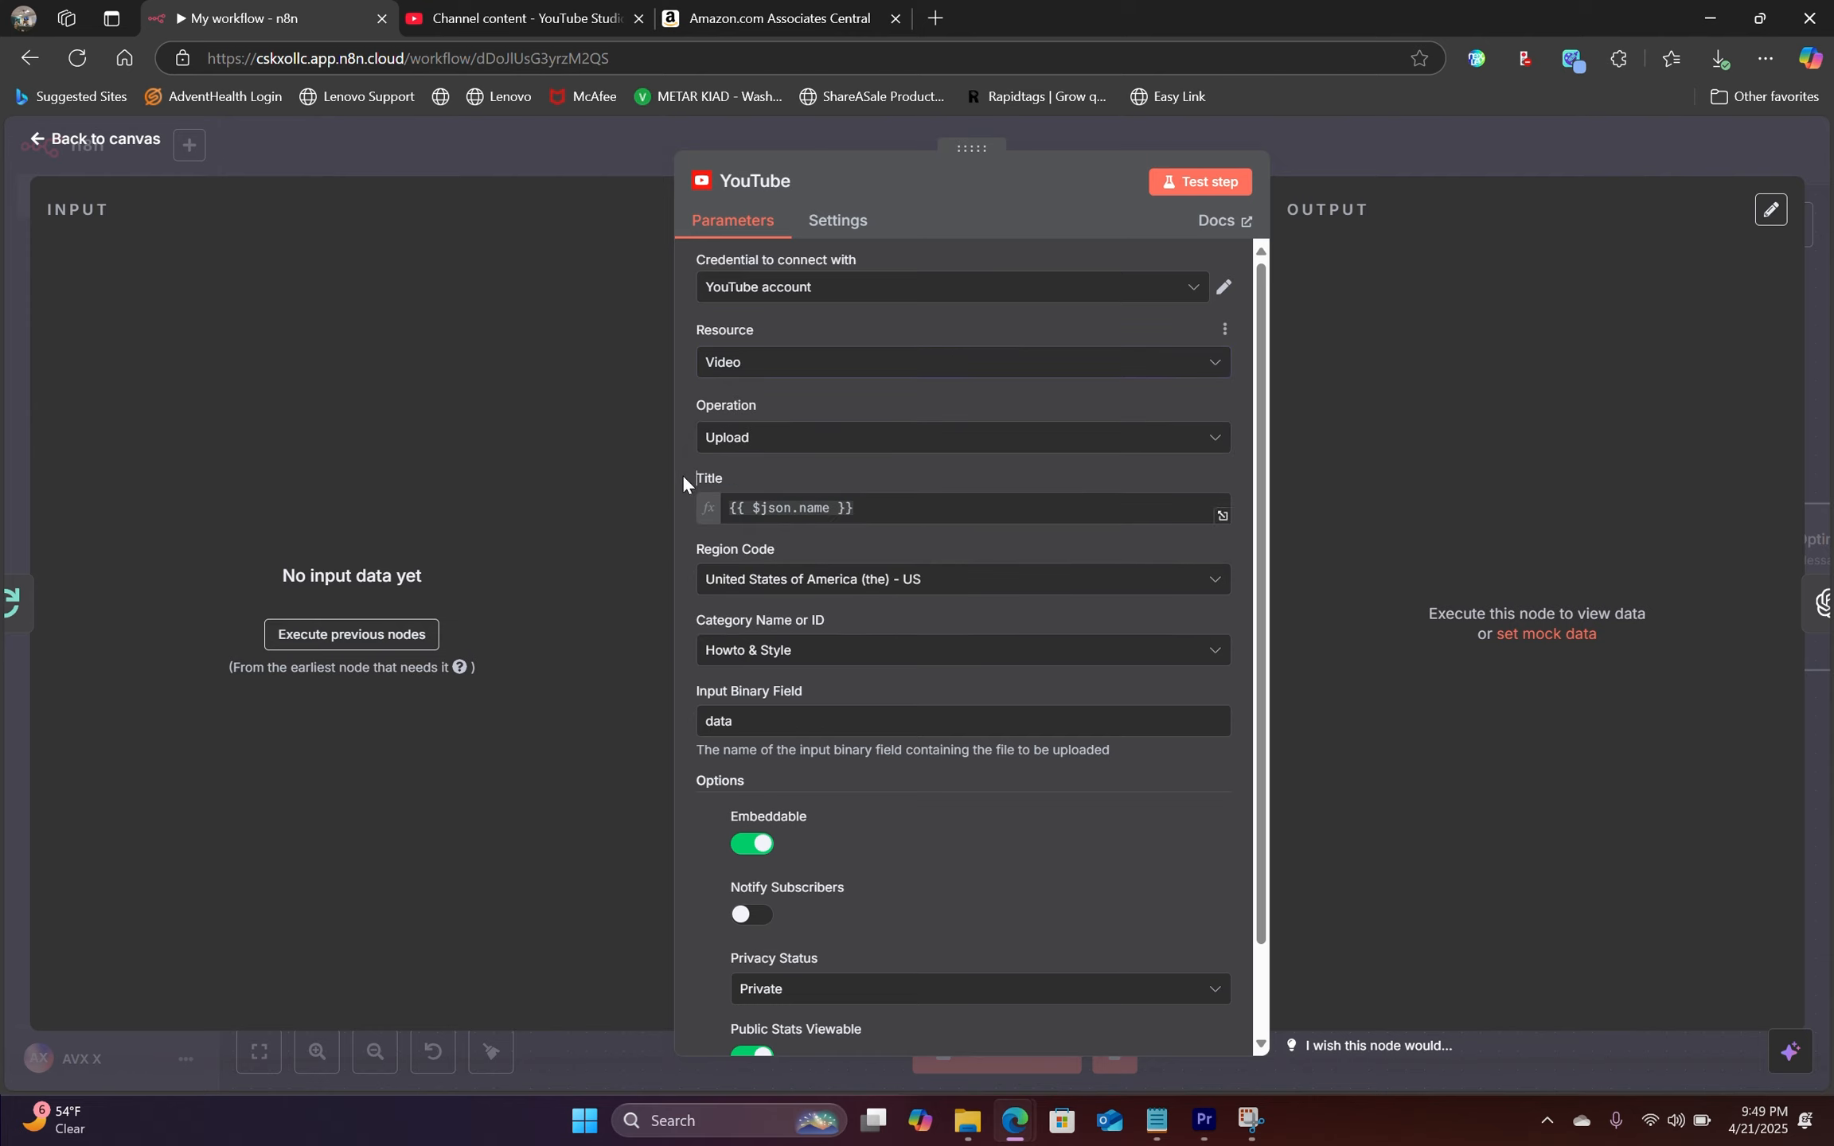
scroll(832, 517, "down", 2)
left_click(71, 144)
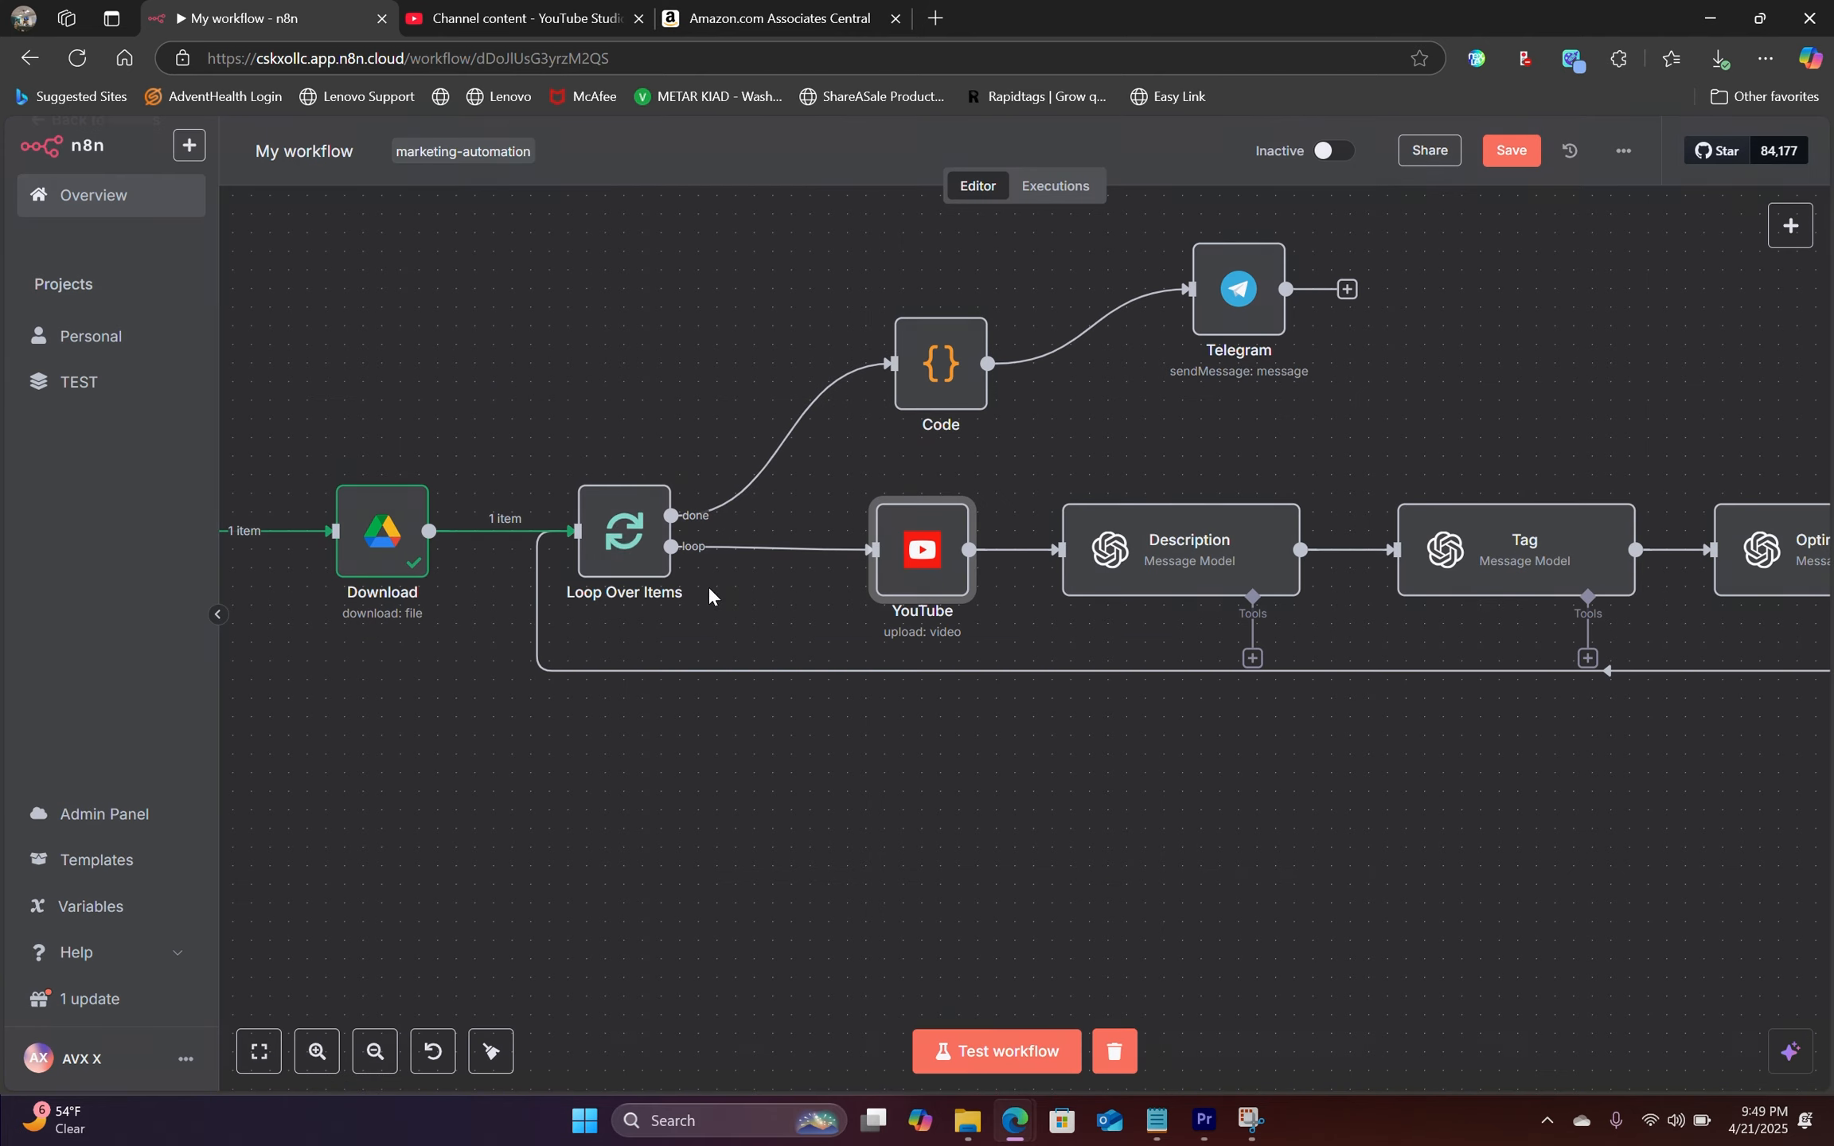
Step: Test the Loop Over Items node, check its Loop Branch output and return to the canvas
double_click(619, 534)
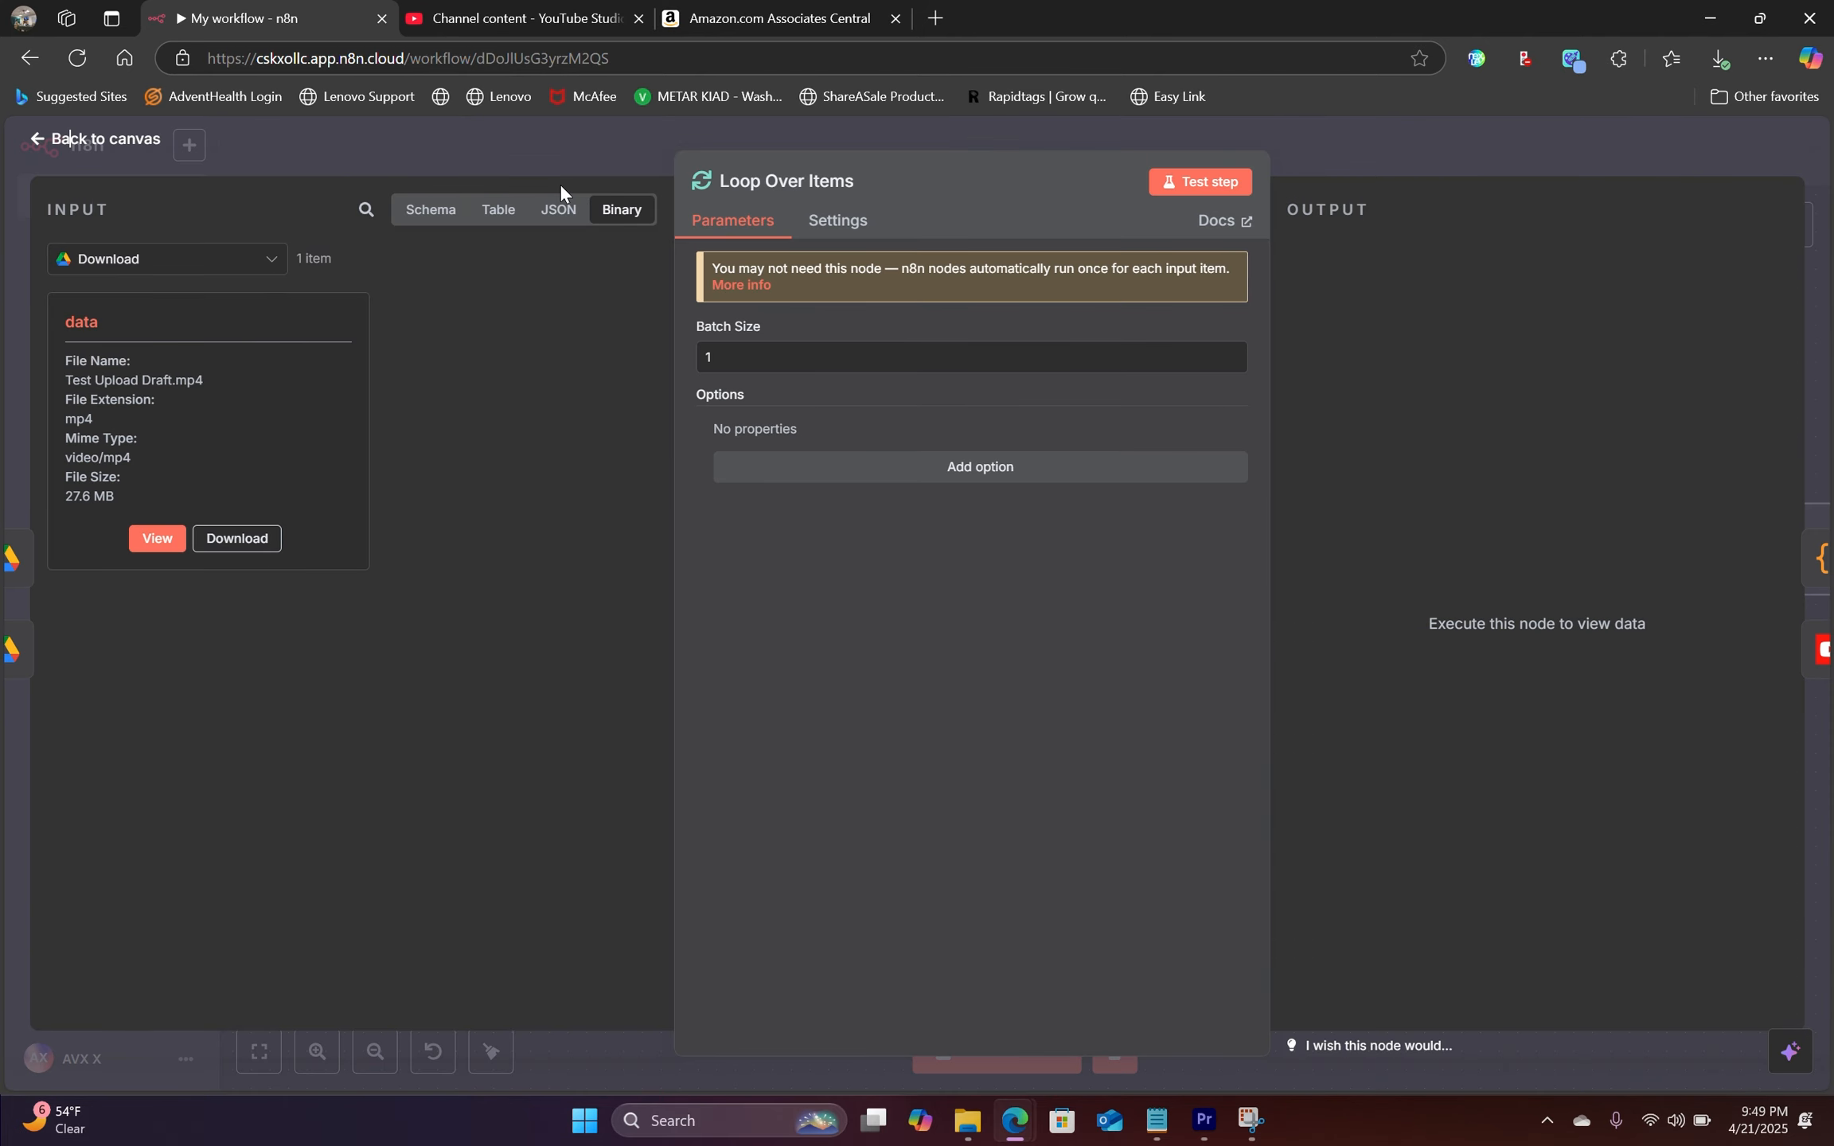
left_click(1200, 185)
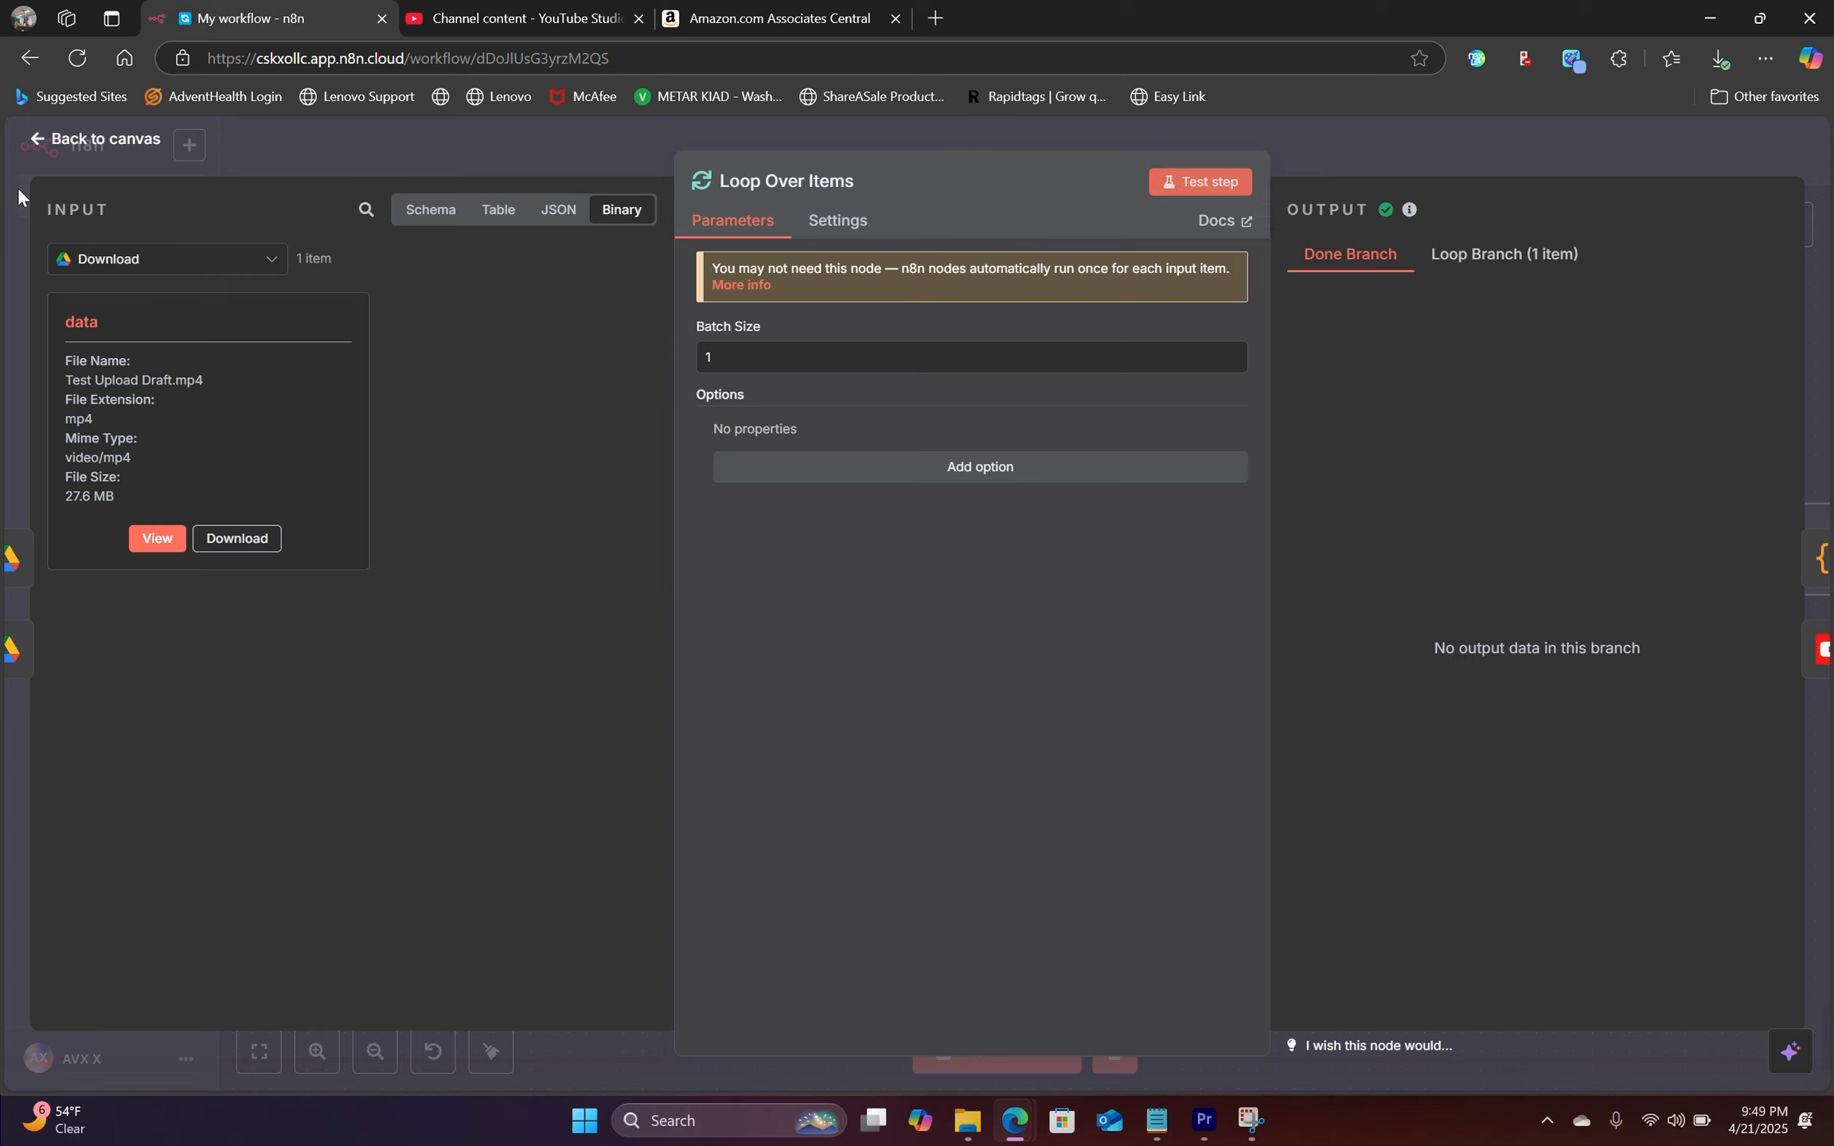
left_click(1497, 256)
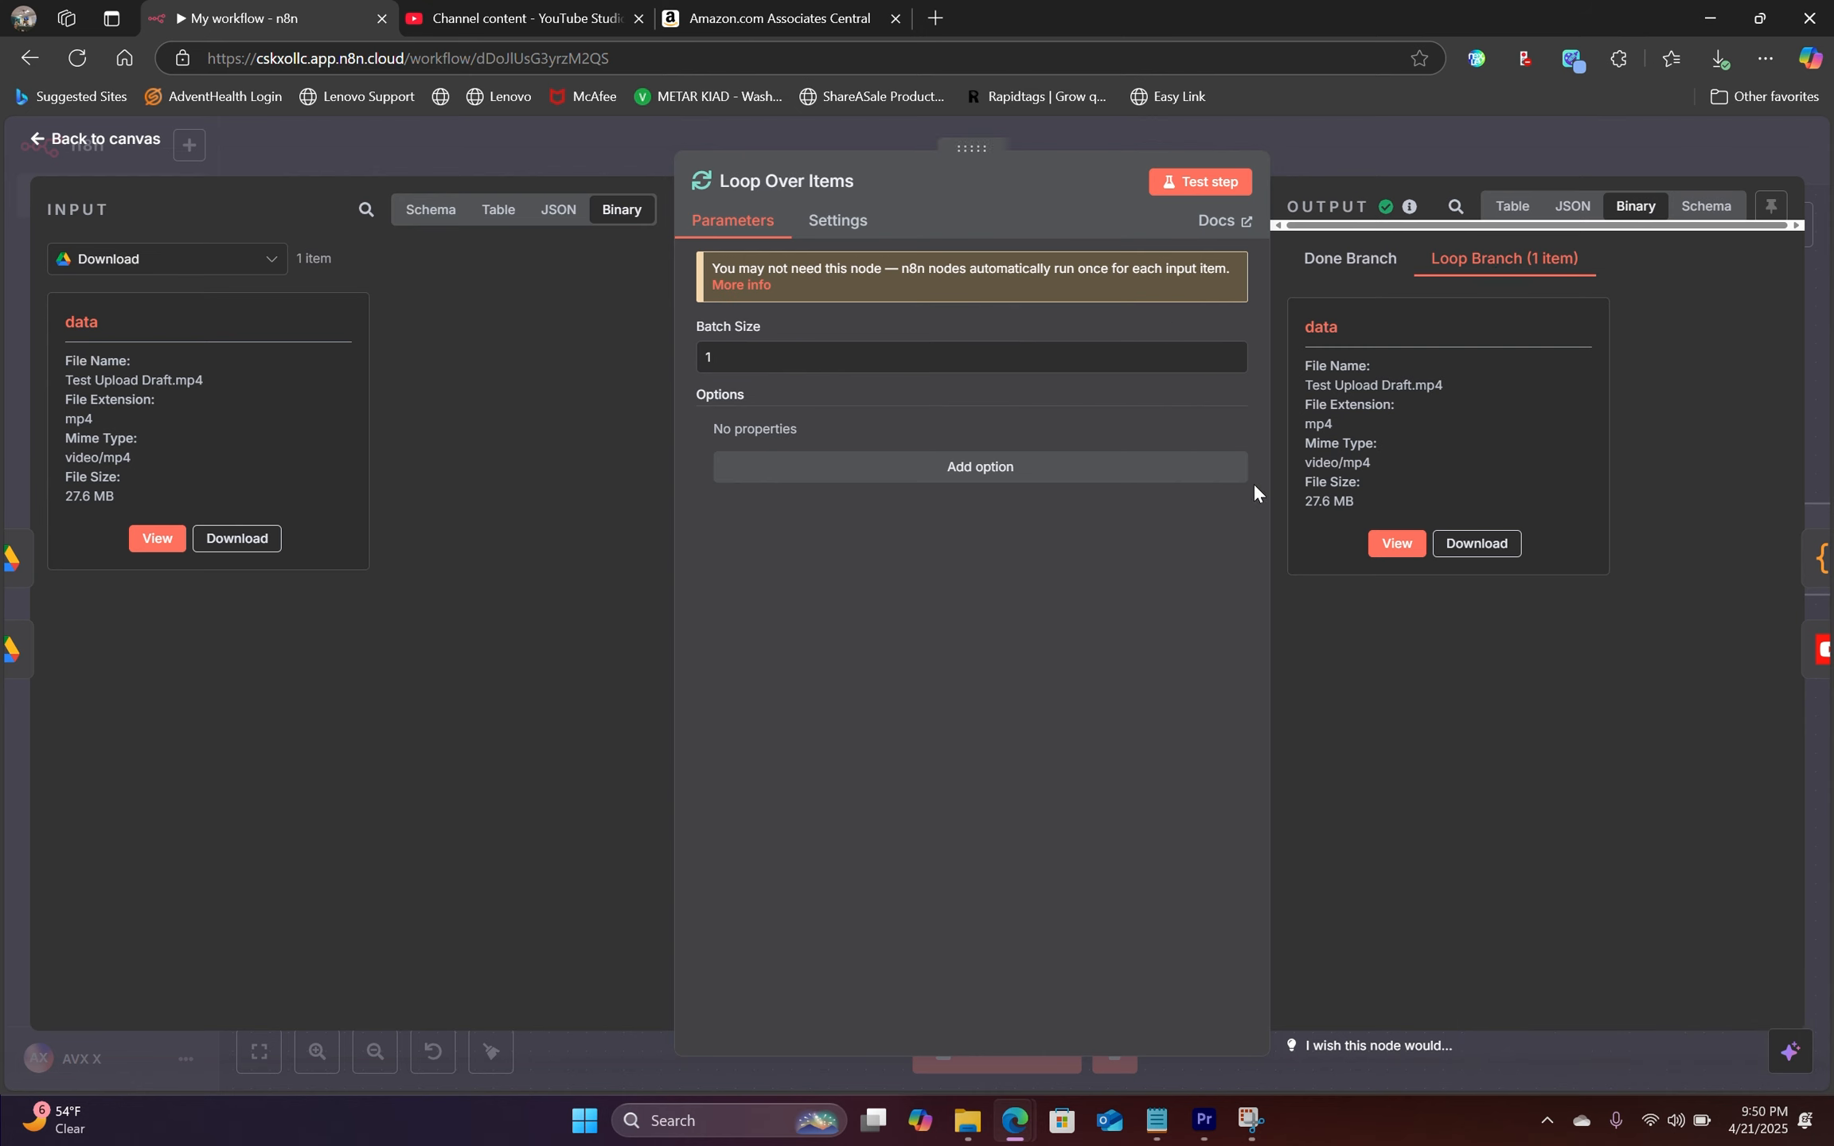
left_click(110, 152)
Step: Reopen the YouTube node, show its input data as a schema and clear the Title expression
scroll(854, 480, "right", 3)
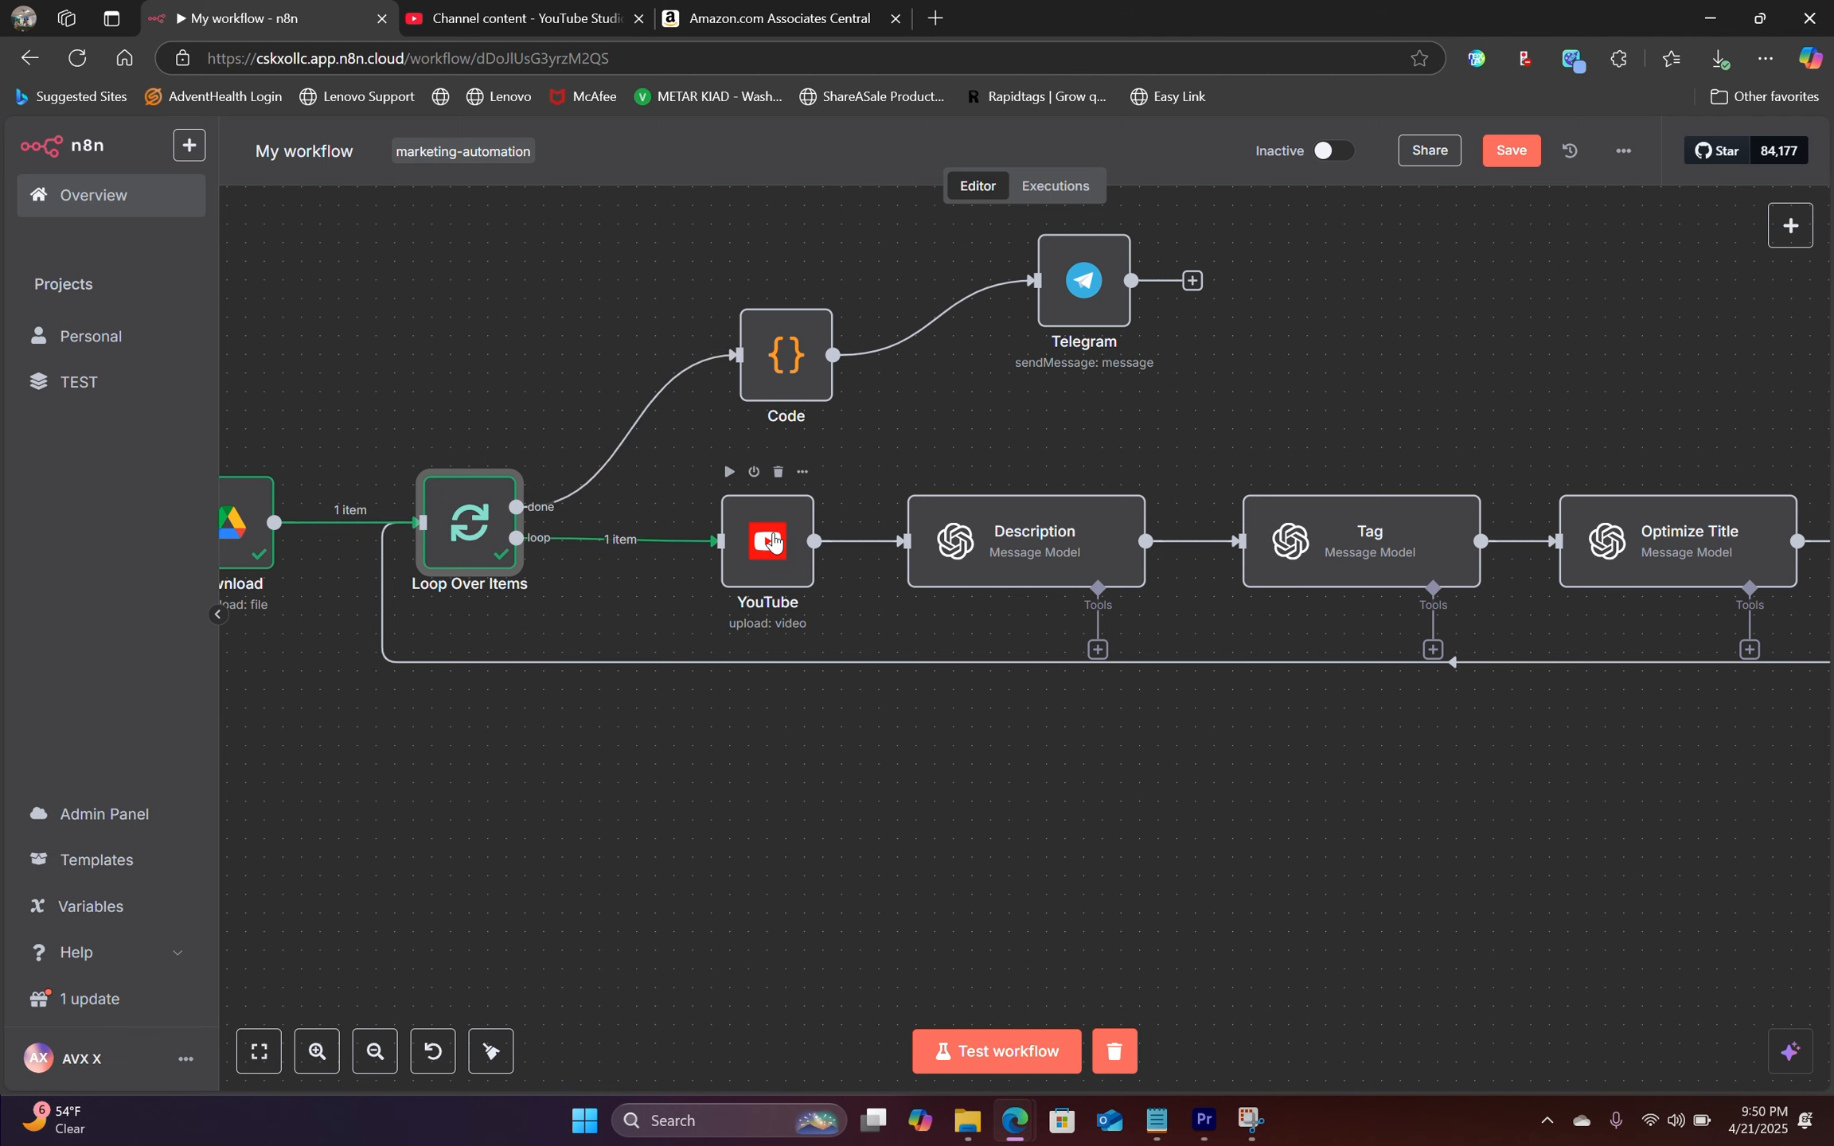
left_click(772, 542)
double_click(772, 541)
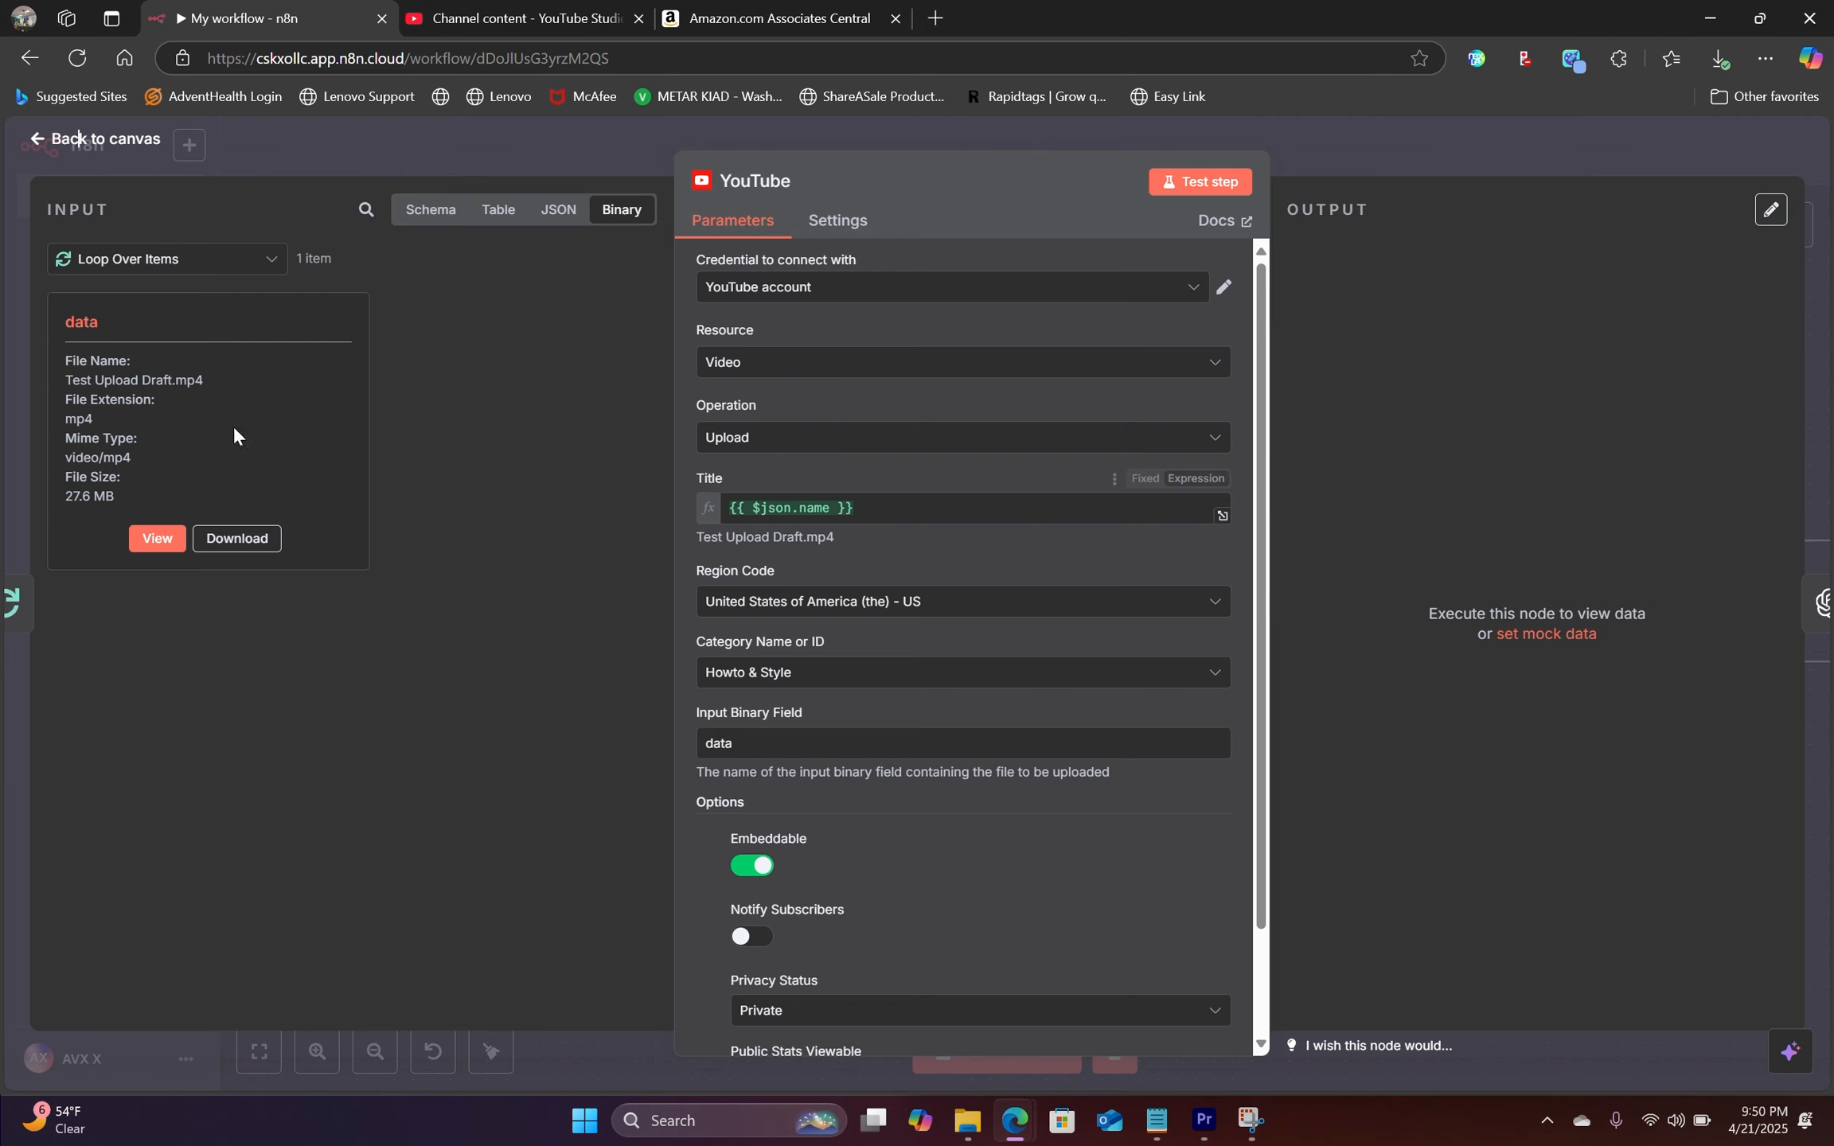
left_click(438, 220)
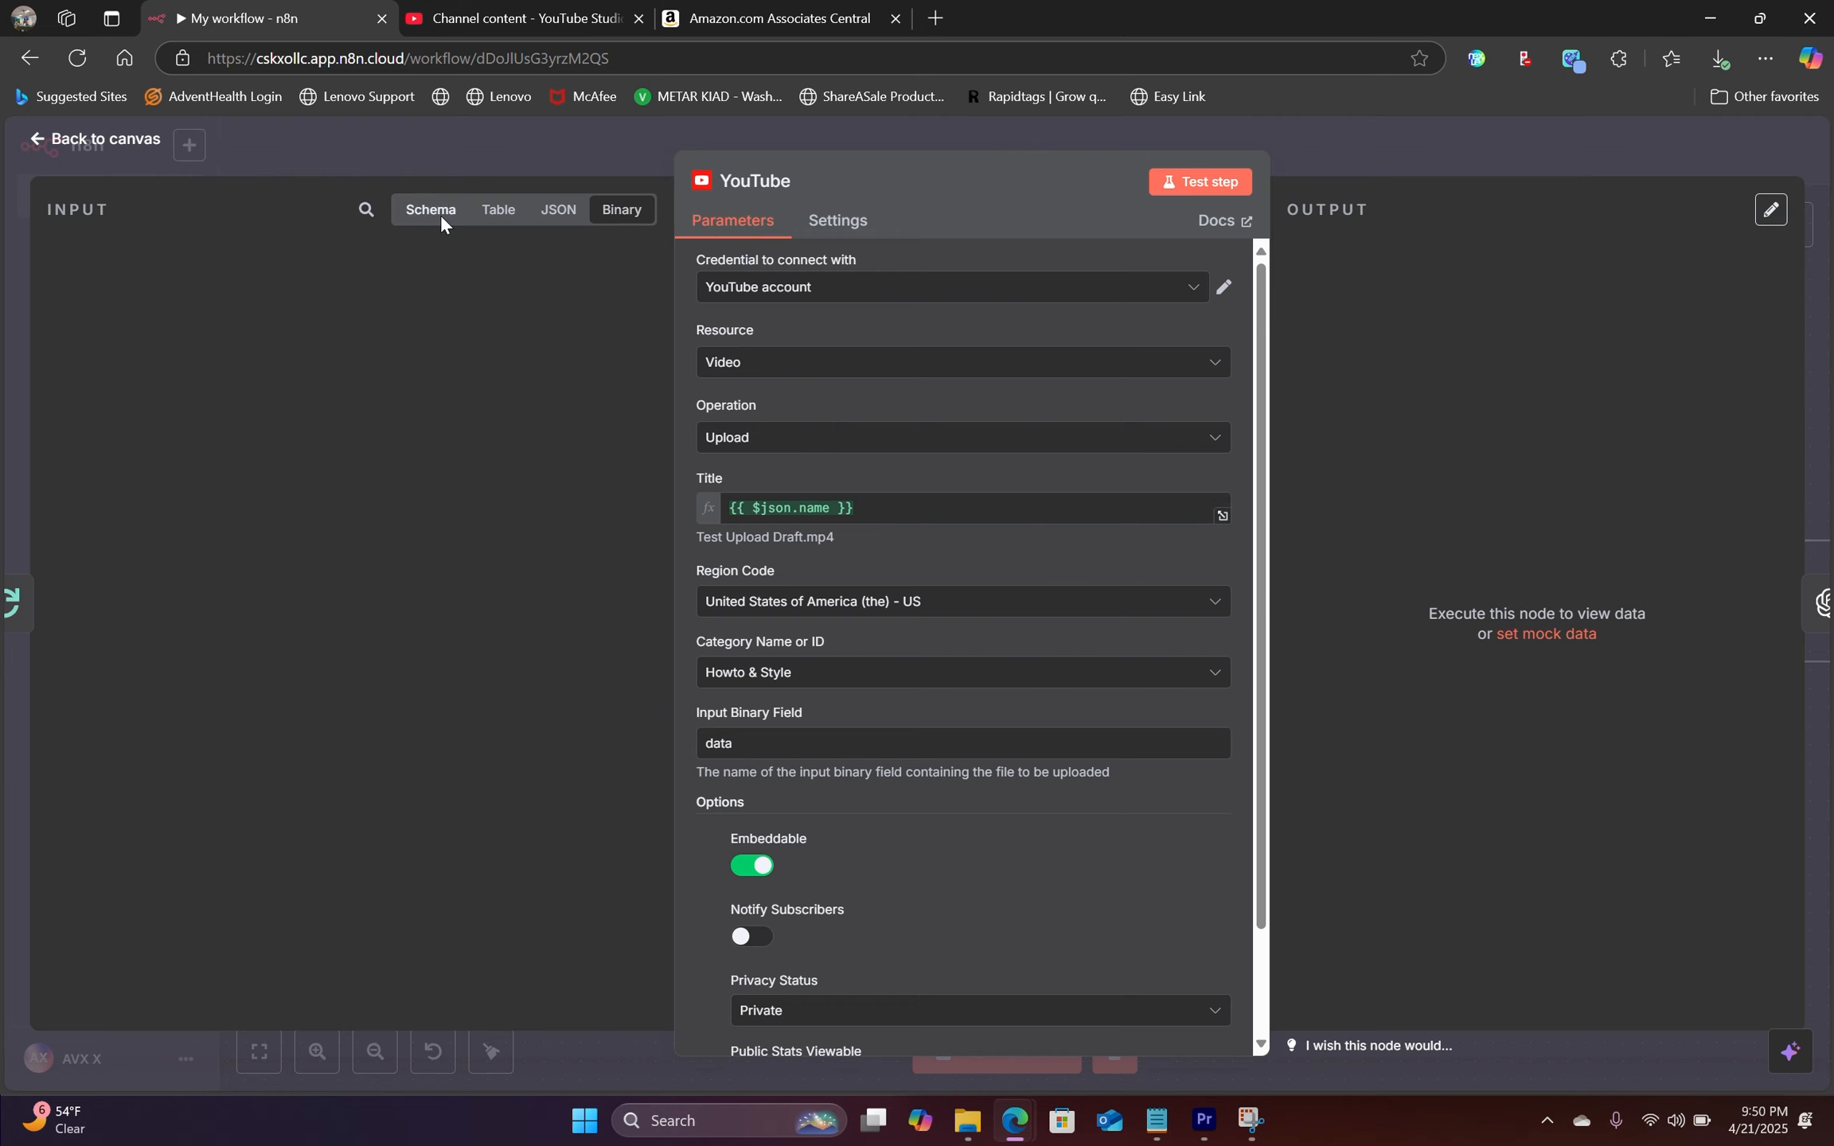
left_click(880, 513)
key("ctrl+a")
key("BackSpace")
left_click(860, 532)
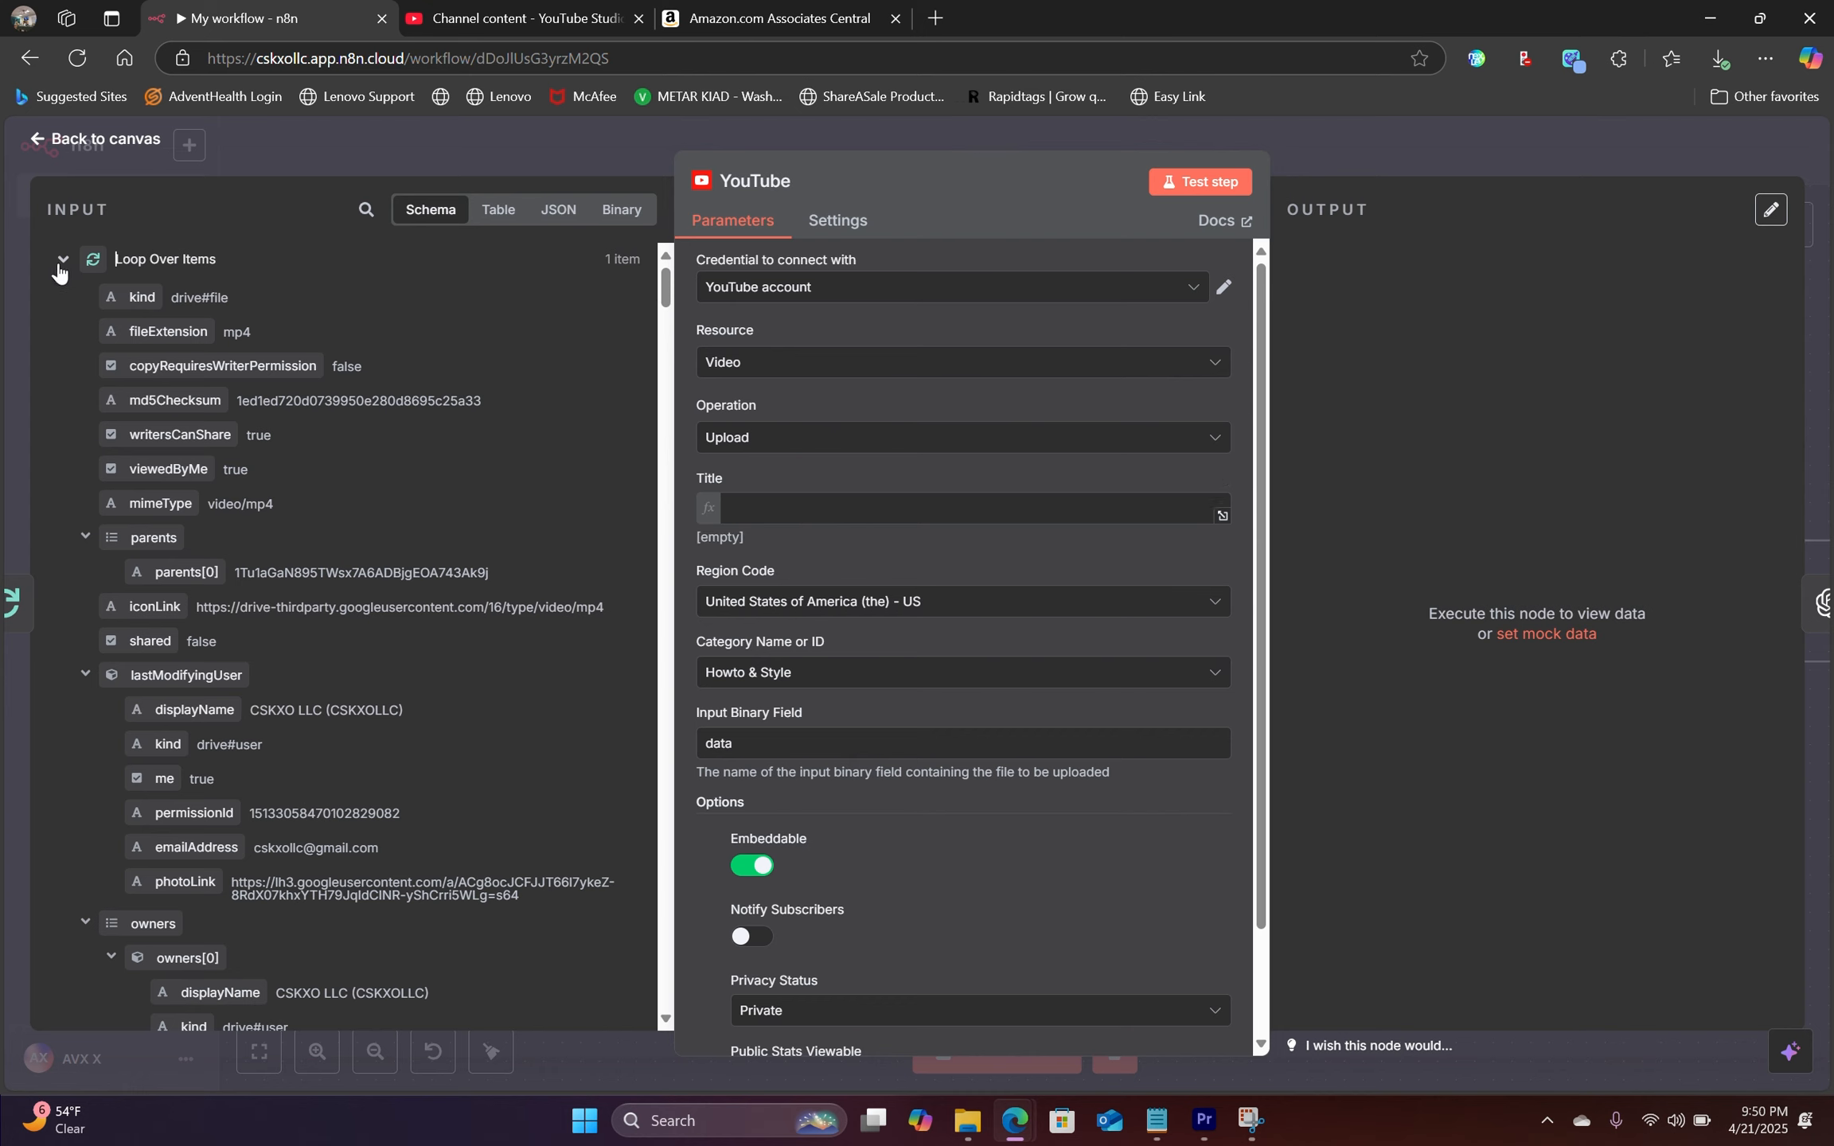
Step: Set the YouTube node's Title to the id field from the Loop Over Items input, {{ $json.id }}
scroll(363, 587, "down", 4)
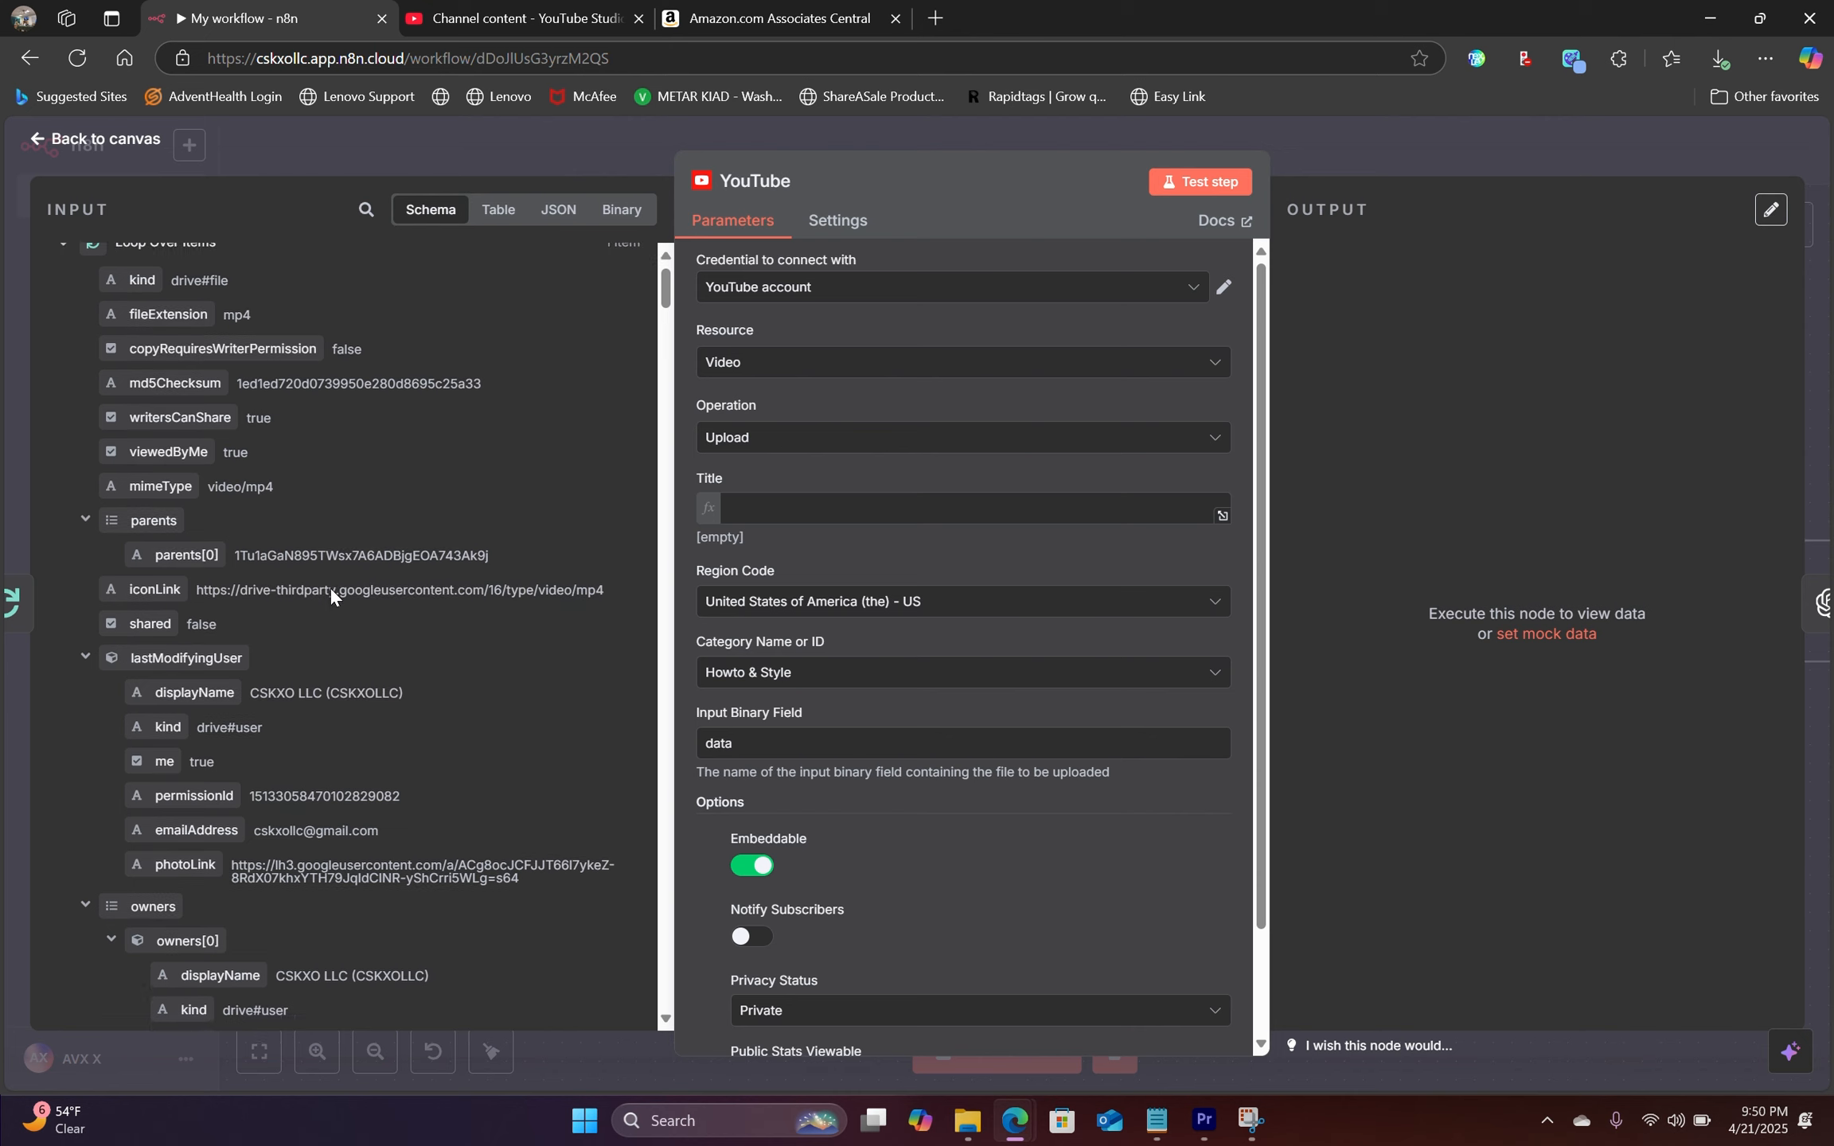
scroll(257, 582, "down", 6)
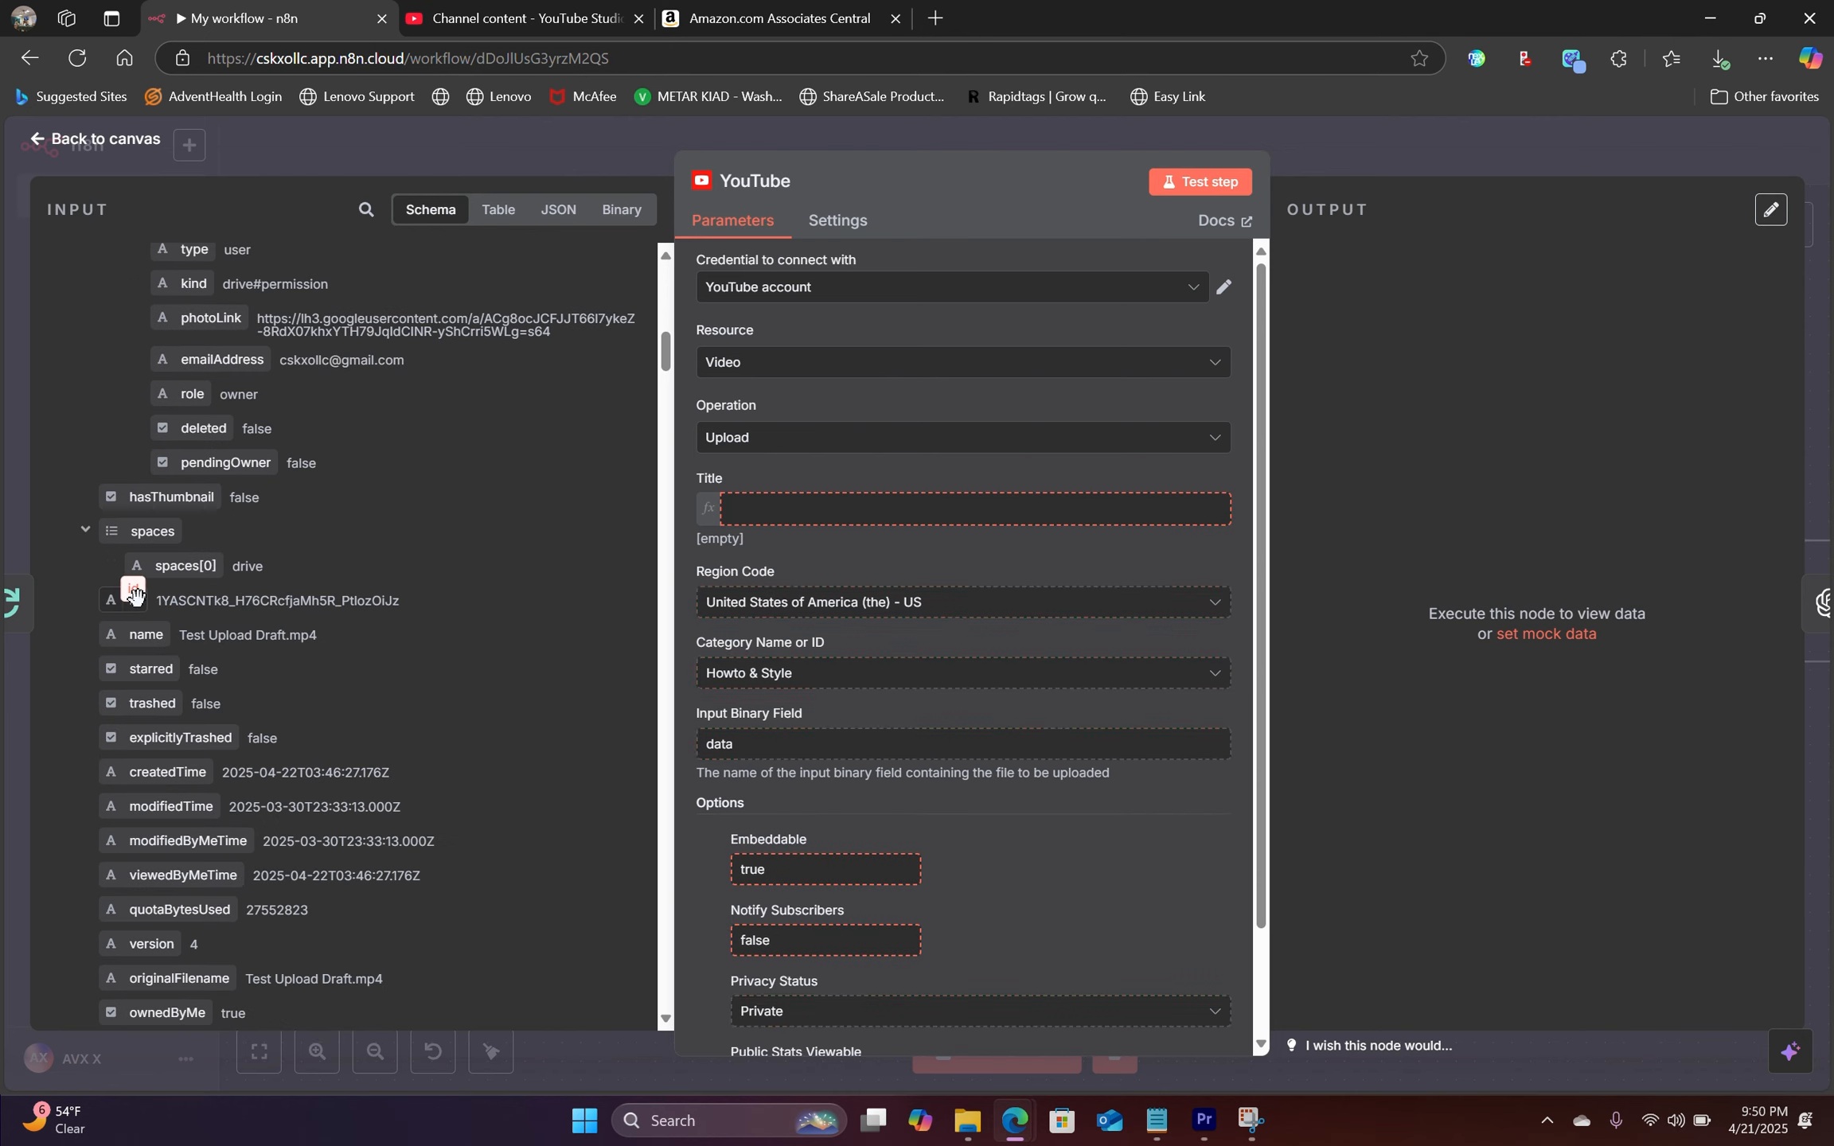
left_click_drag(123, 602, 796, 508)
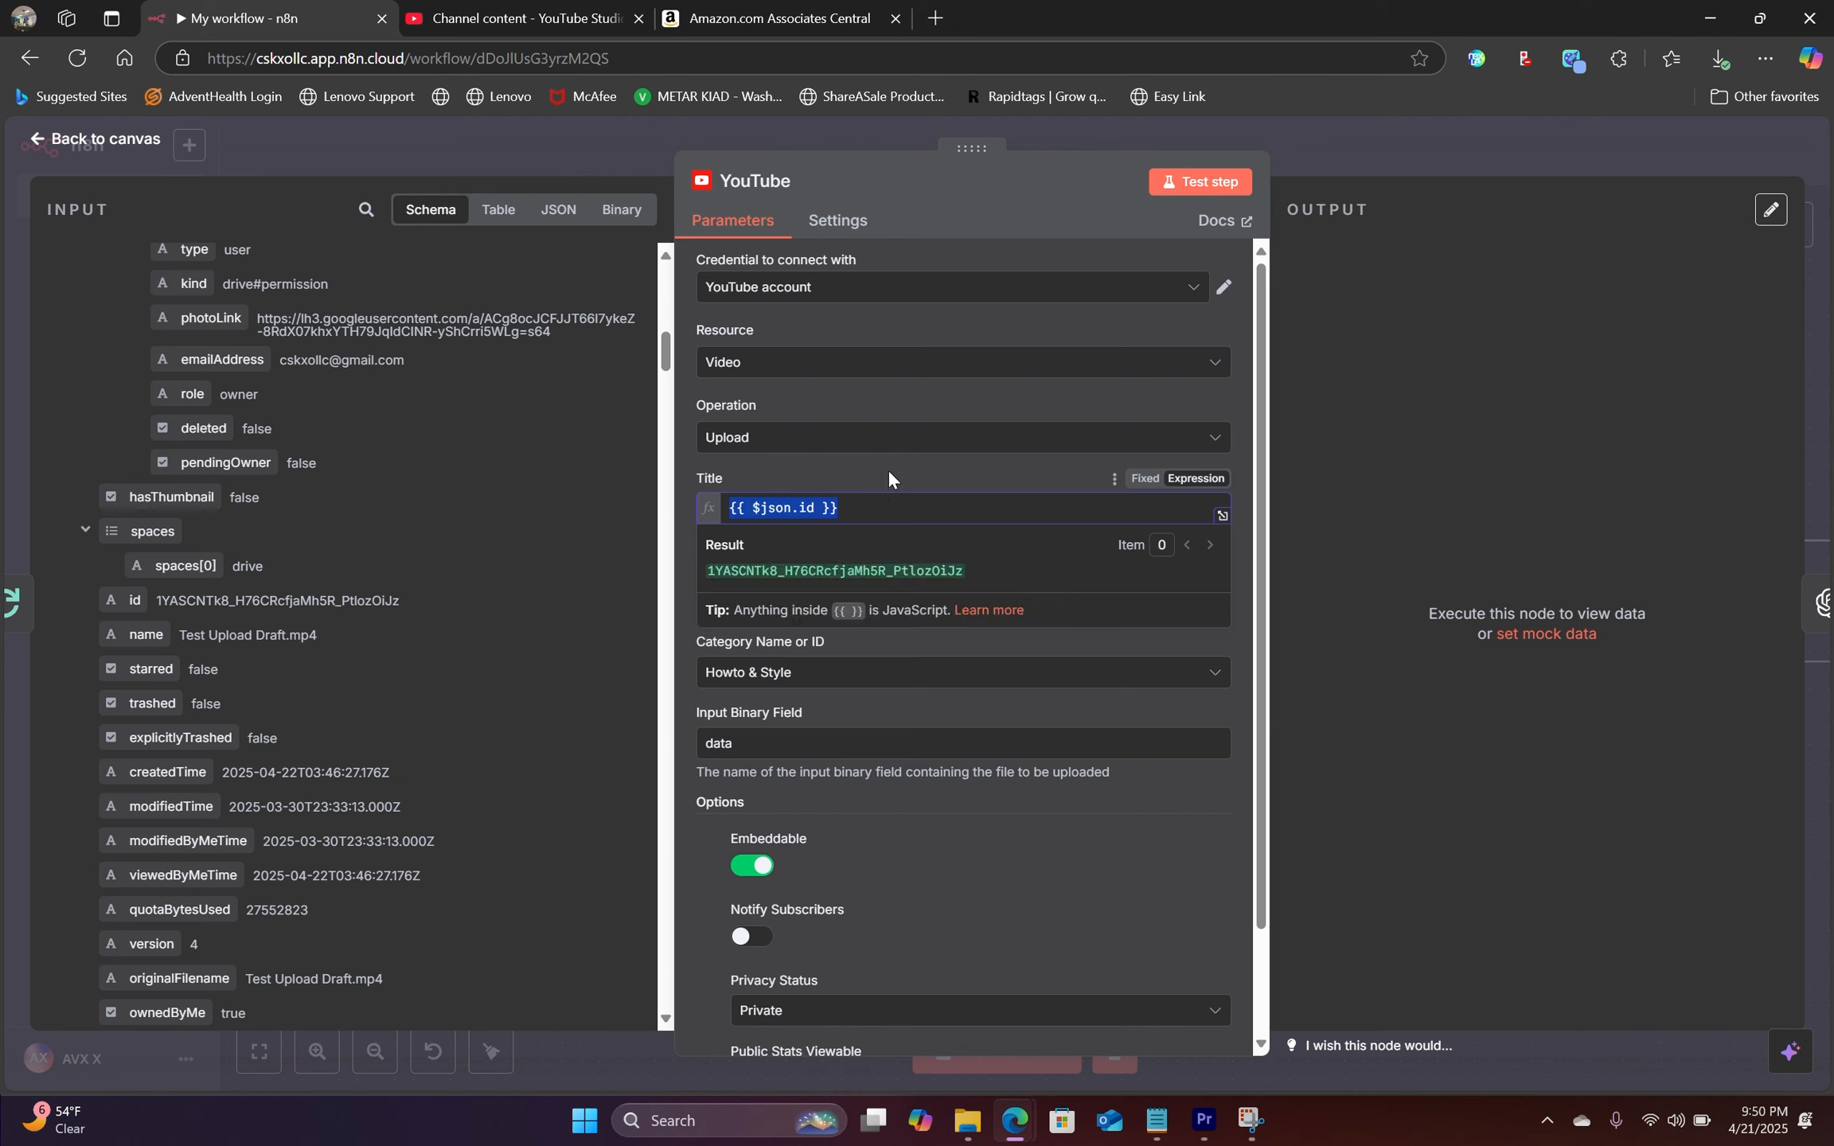
left_click(886, 469)
left_click(946, 506)
left_click(923, 486)
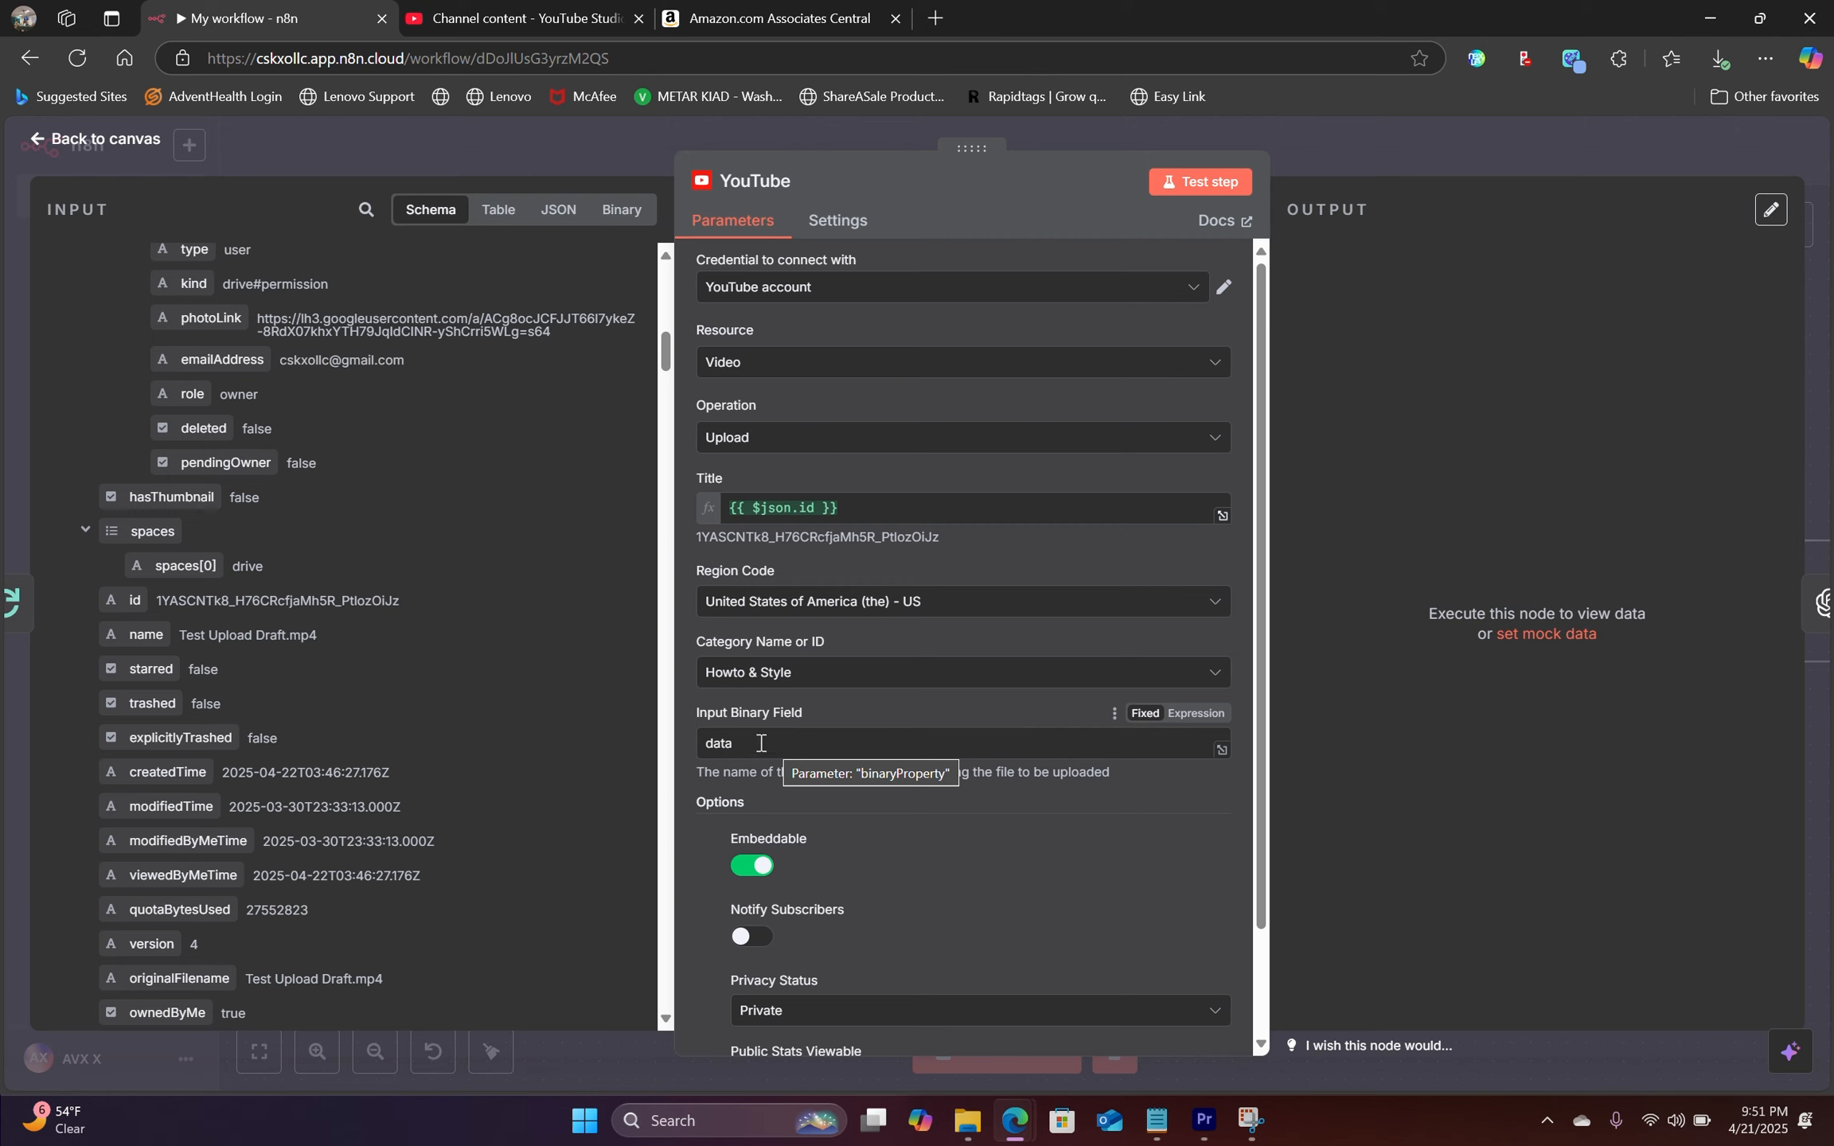
Step: Compare the input's binary property name with the YouTube node's Input Binary Field and review the remaining upload options
left_click(498, 209)
left_click(558, 209)
left_click(620, 209)
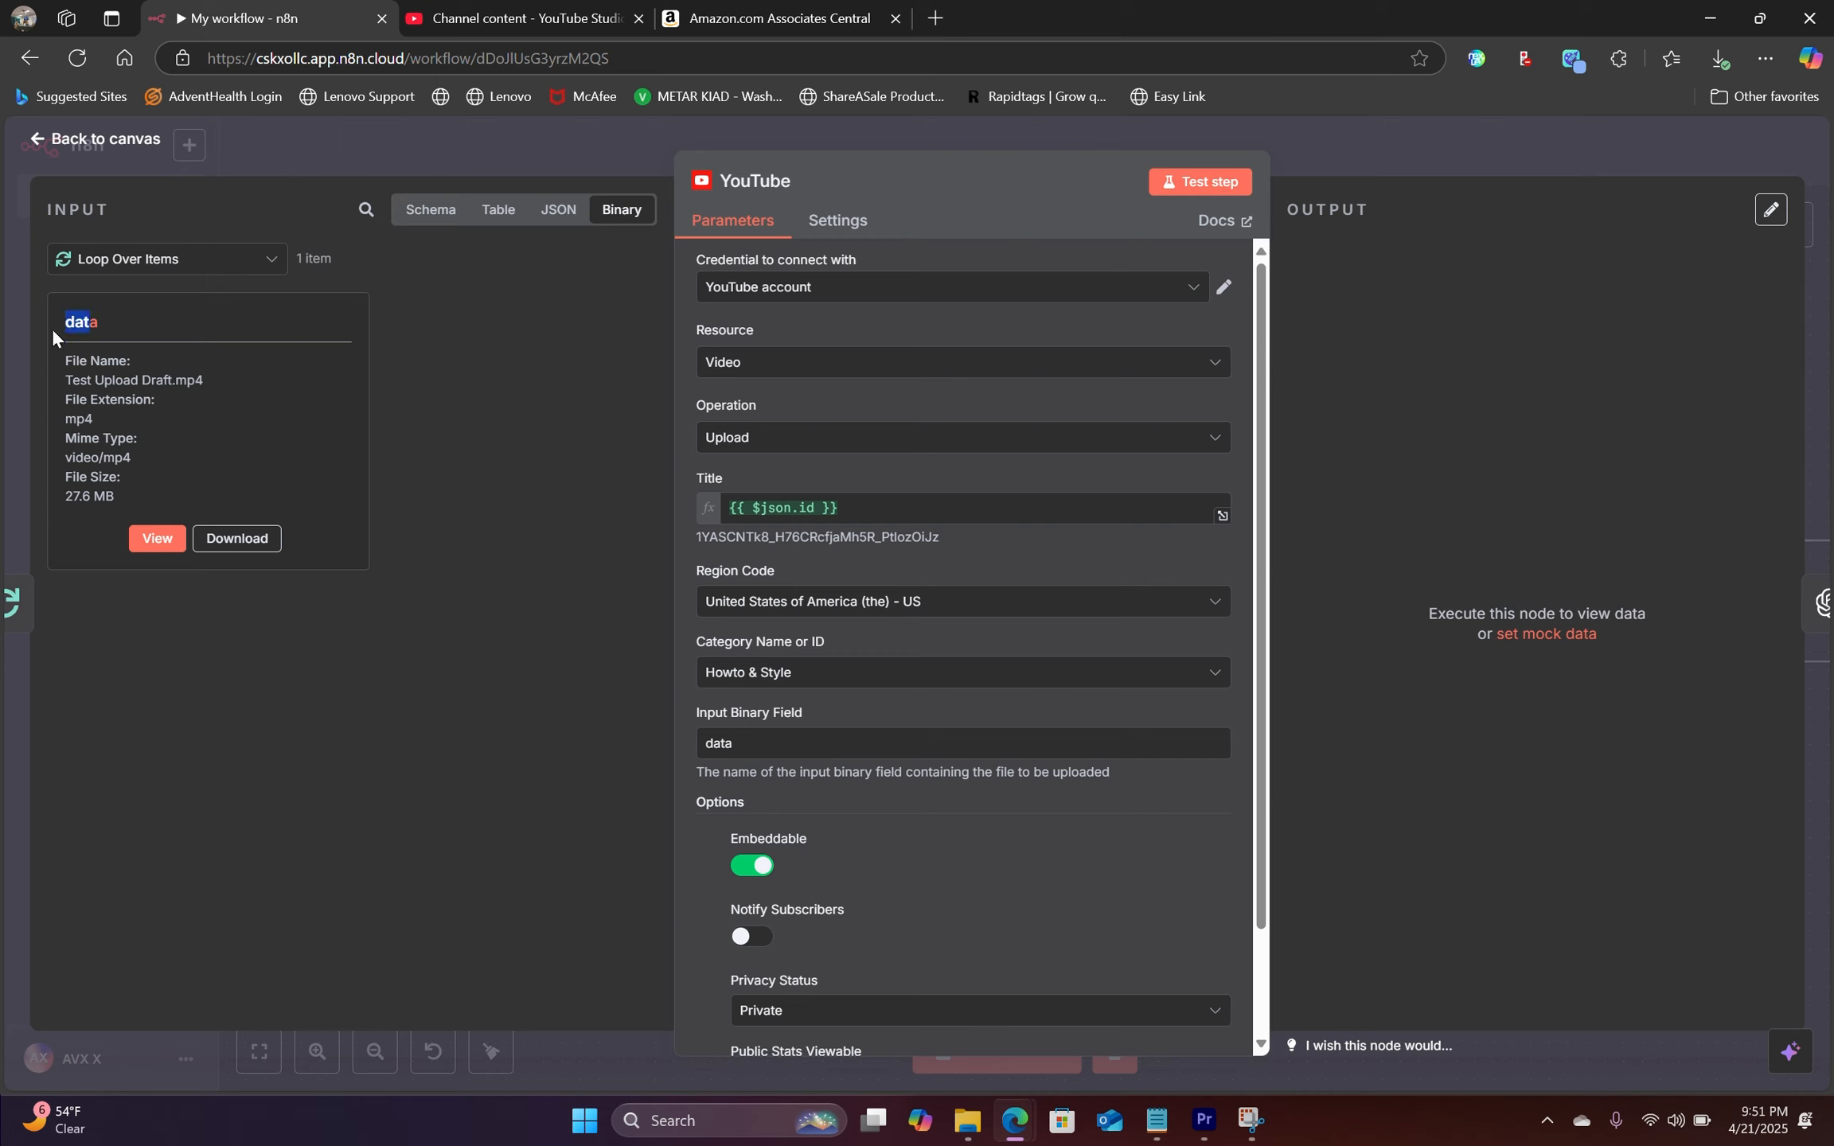
double_click(709, 745)
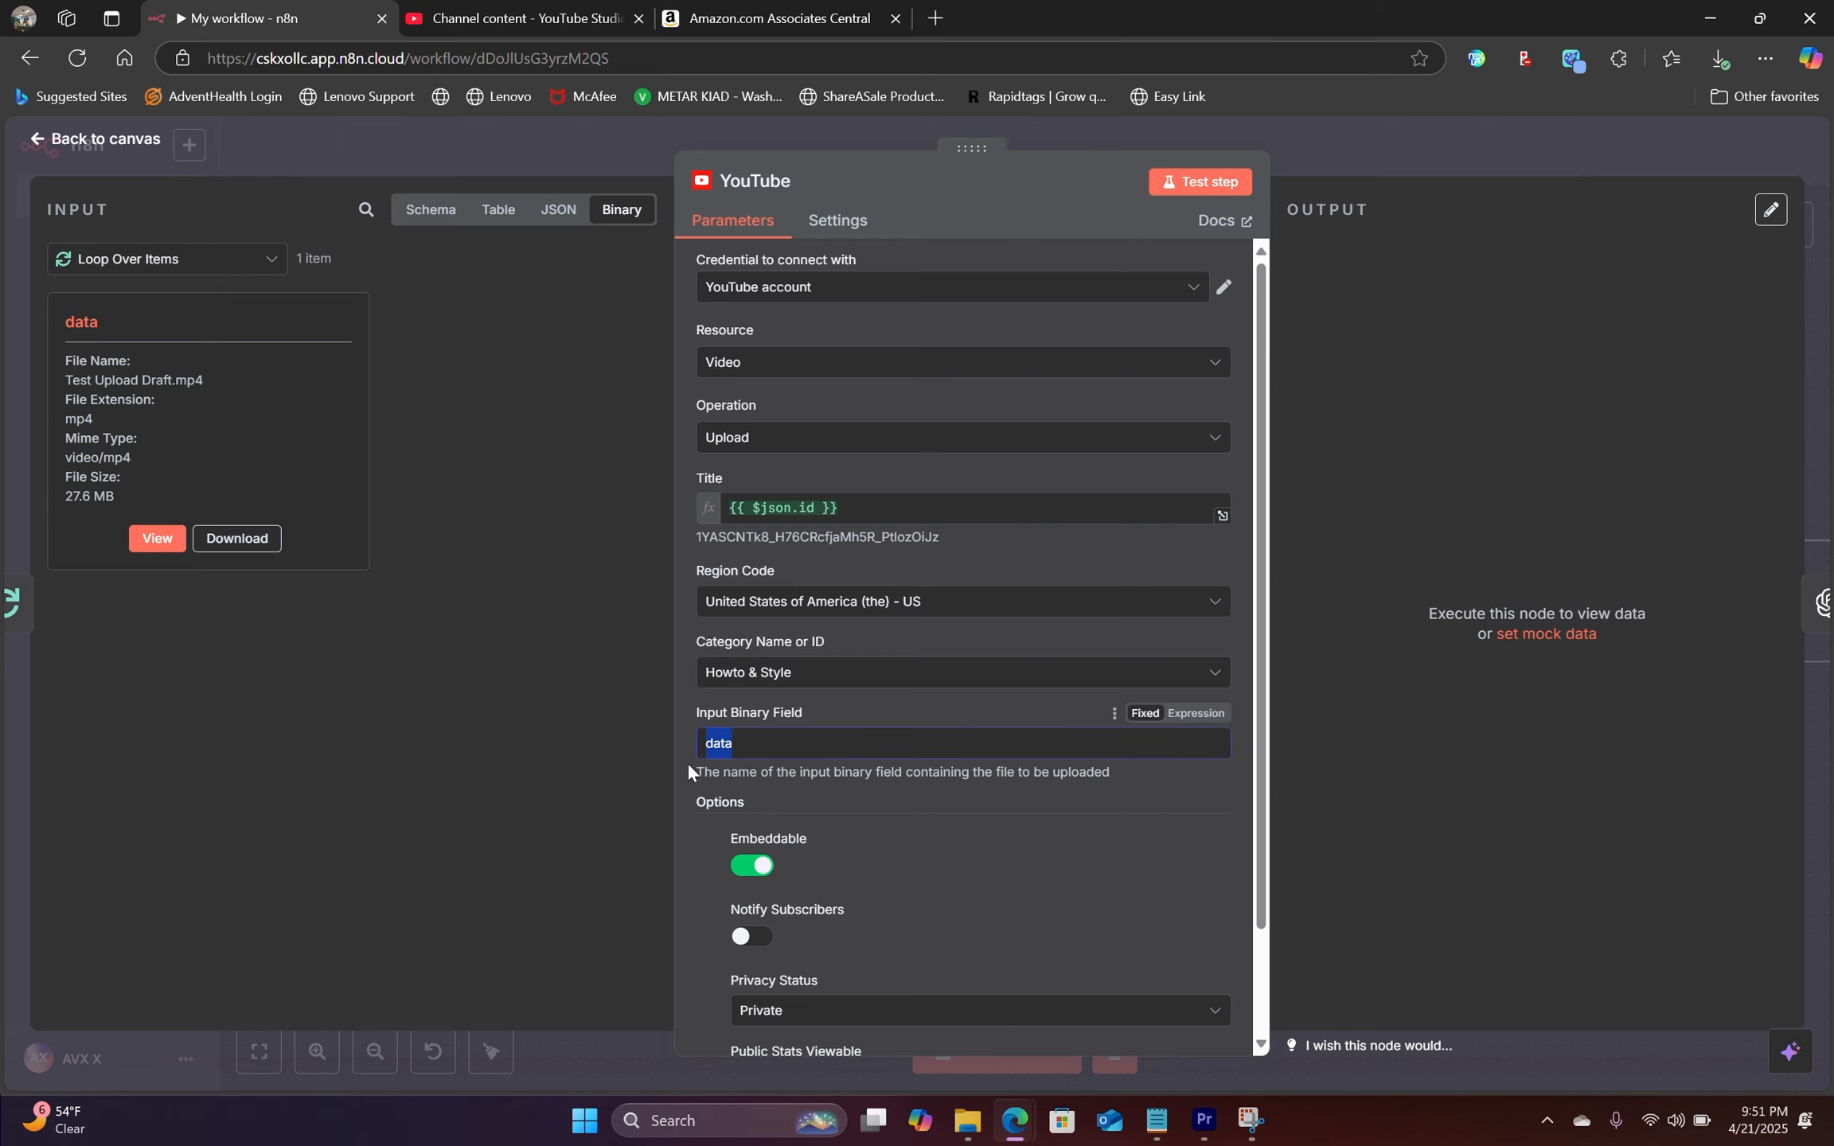
scroll(686, 768, "down", 2)
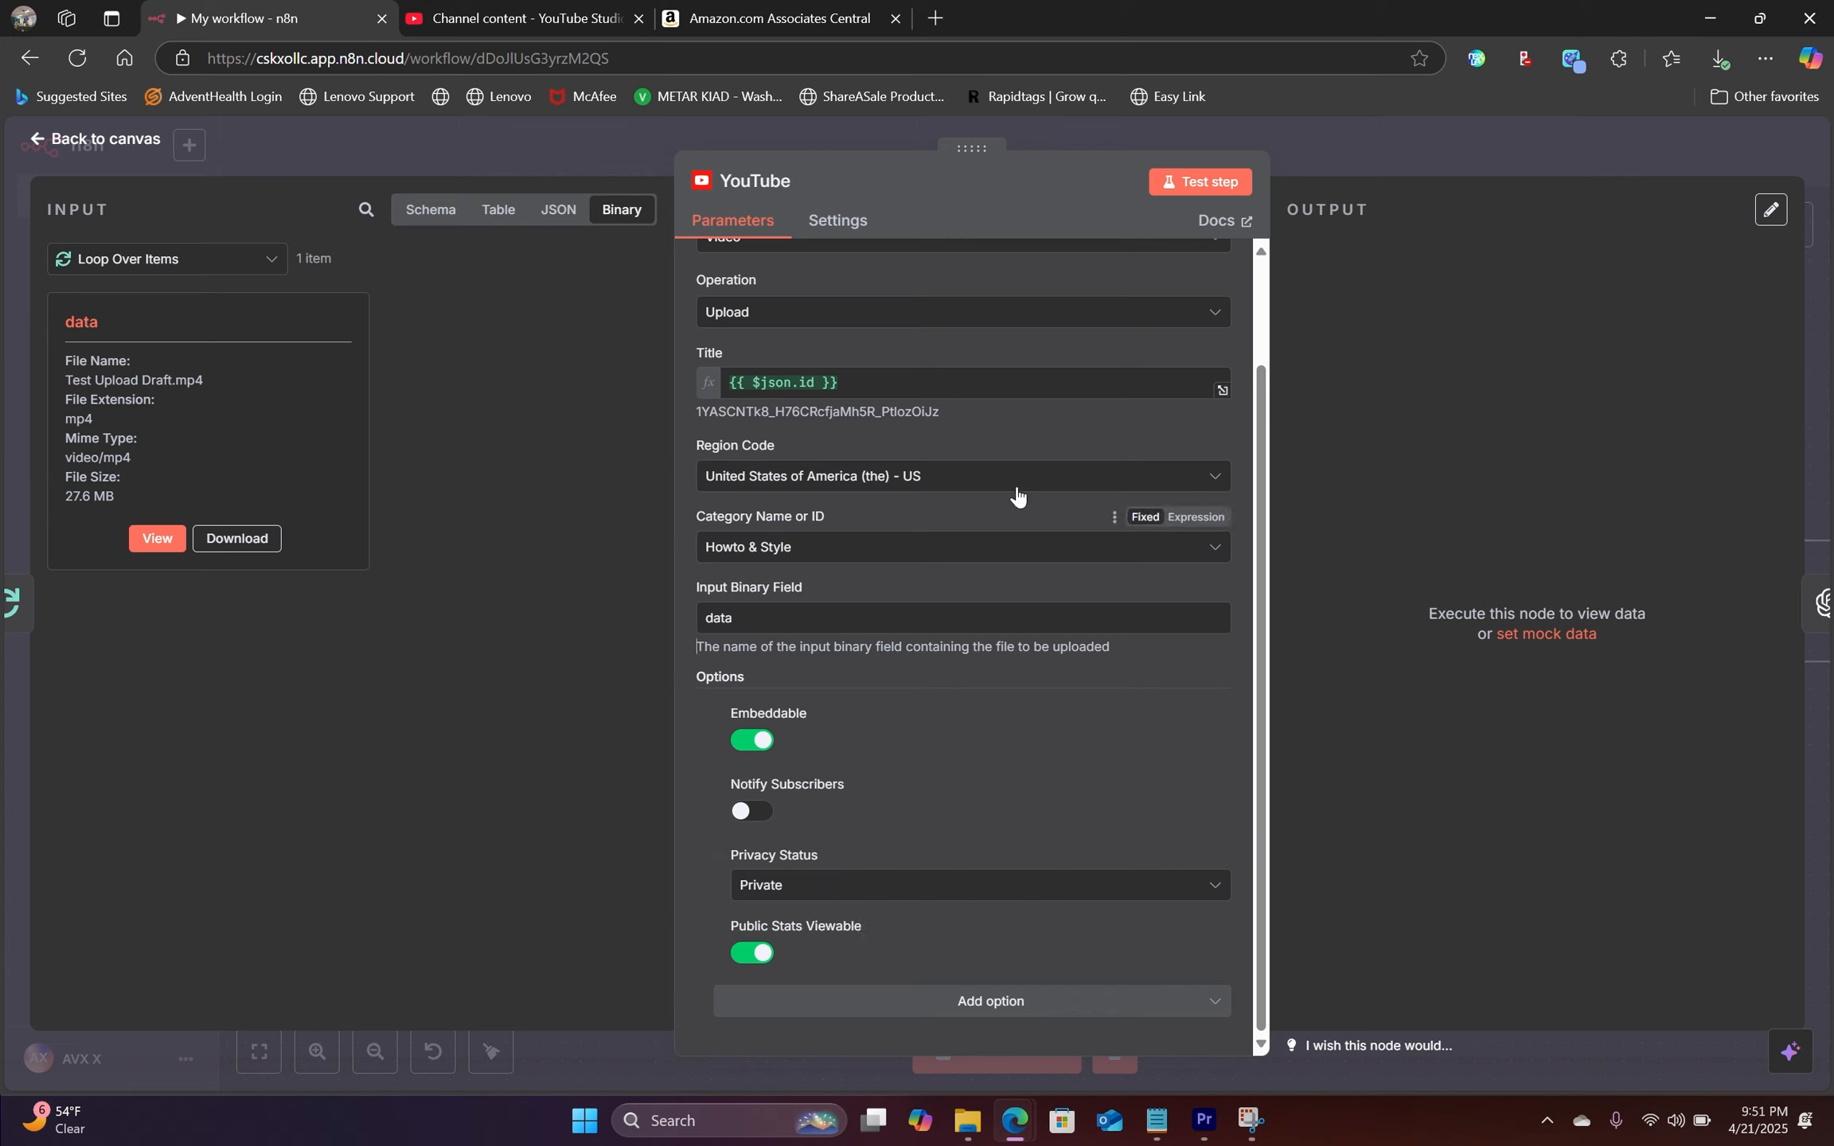
Step: Run a test of the YouTube upload node and switch to the channel content list in YouTube Studio
left_click(1213, 190)
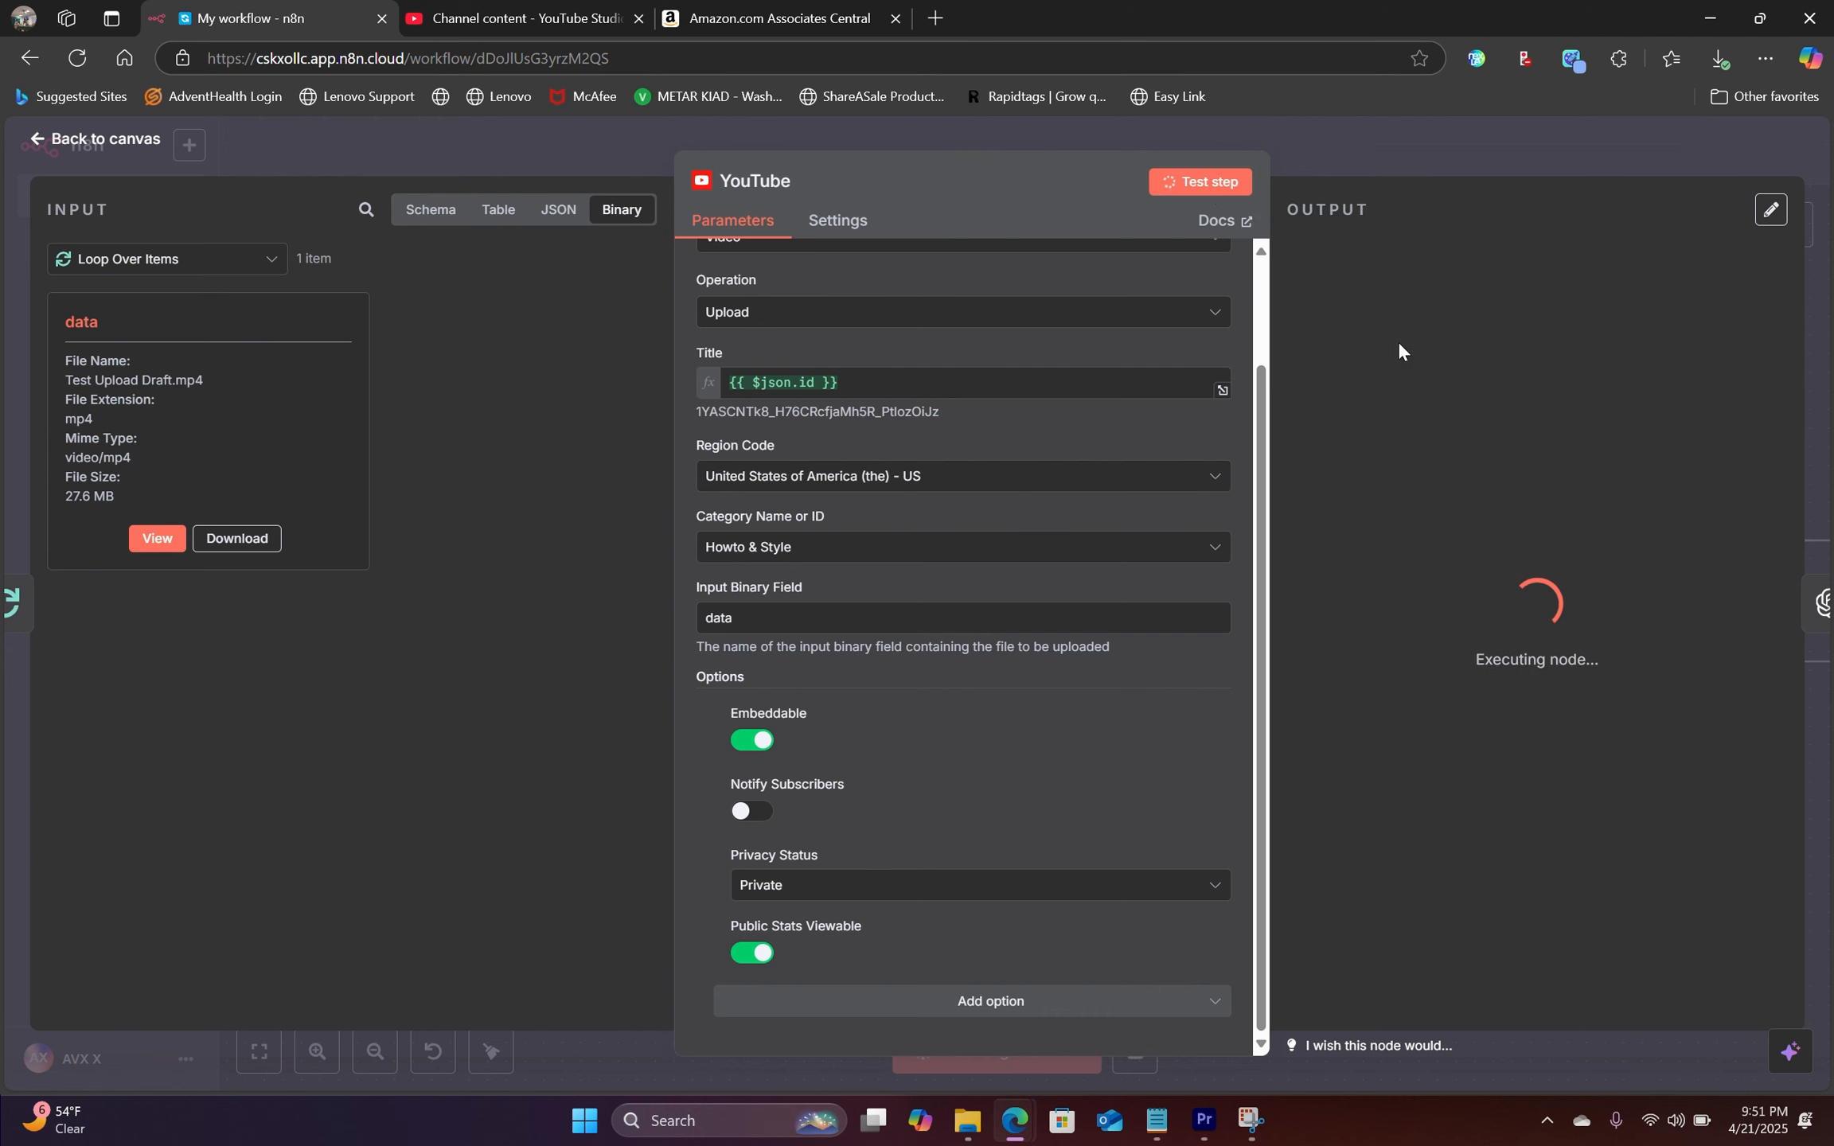
left_click(491, 9)
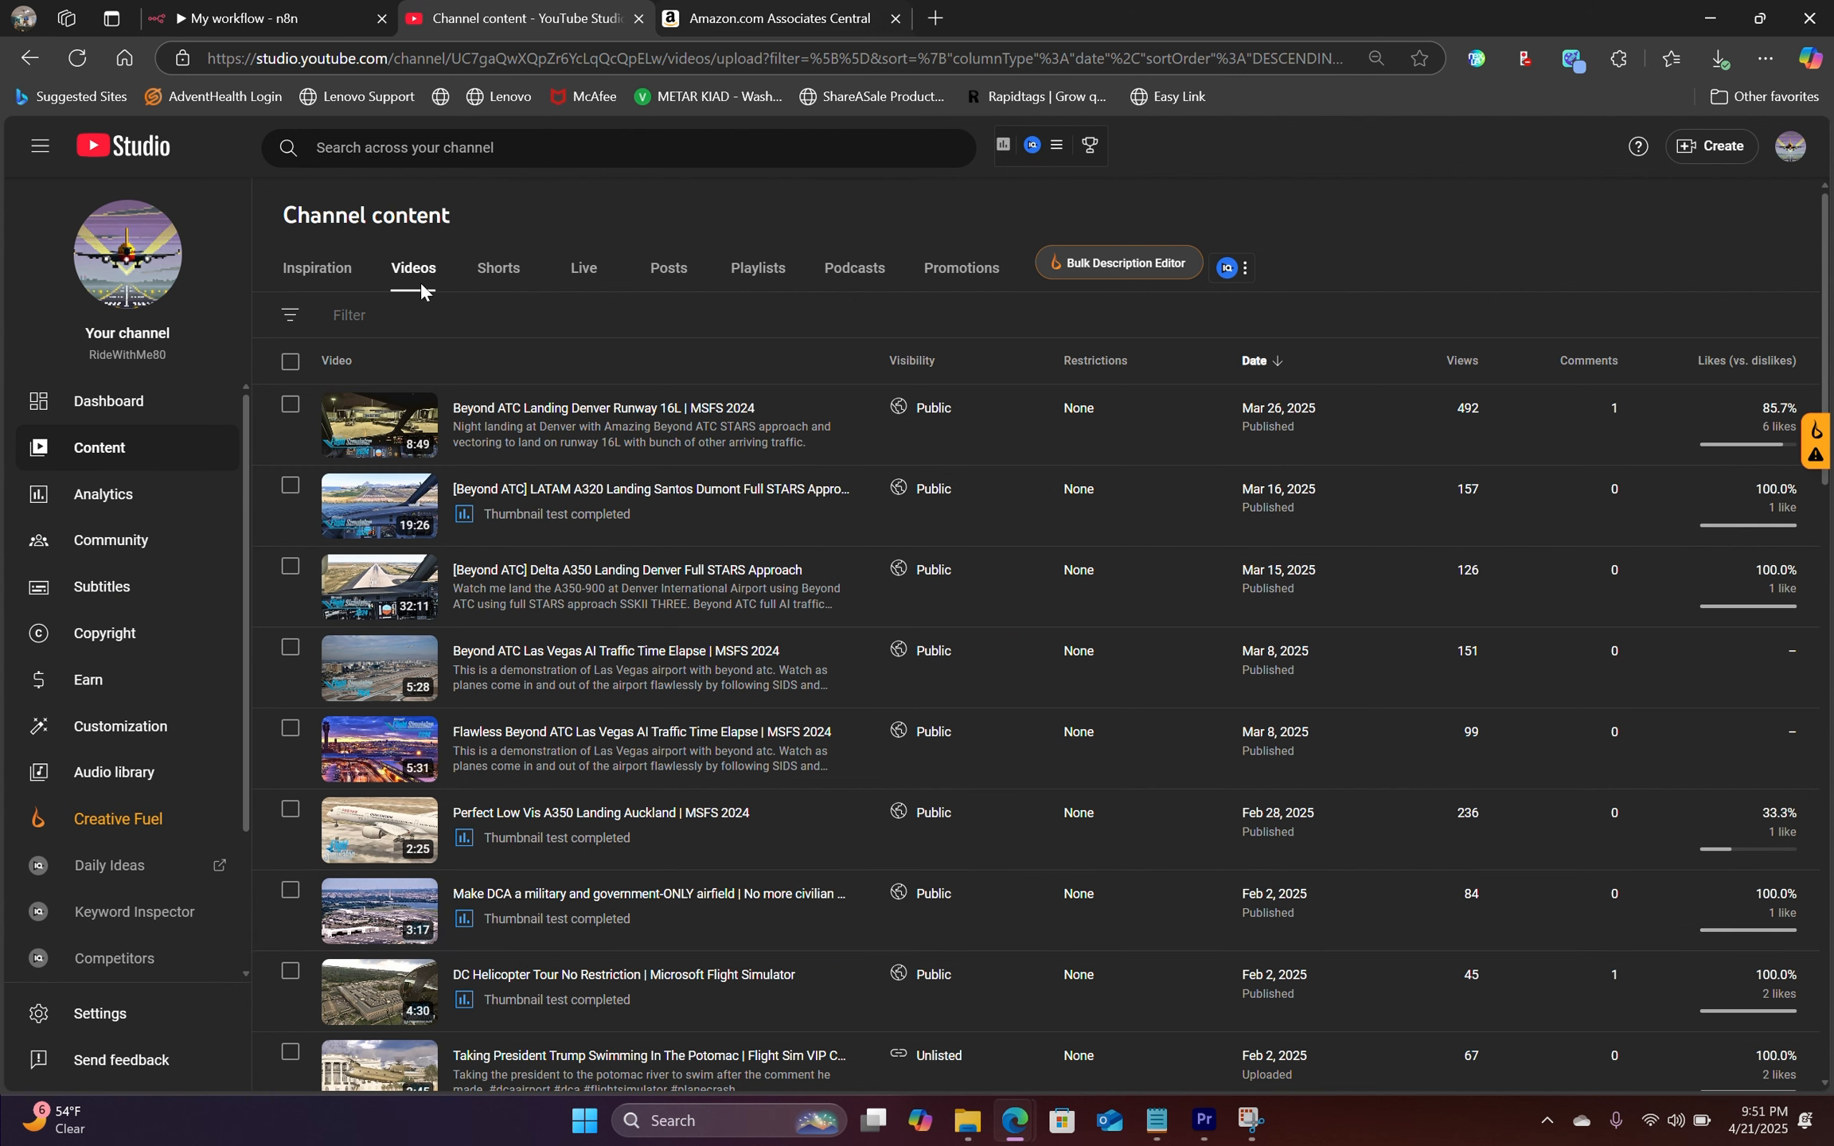
Step: Refresh the channel content list to check for the uploaded video, and return to the n8n workflow canvas
left_click(78, 58)
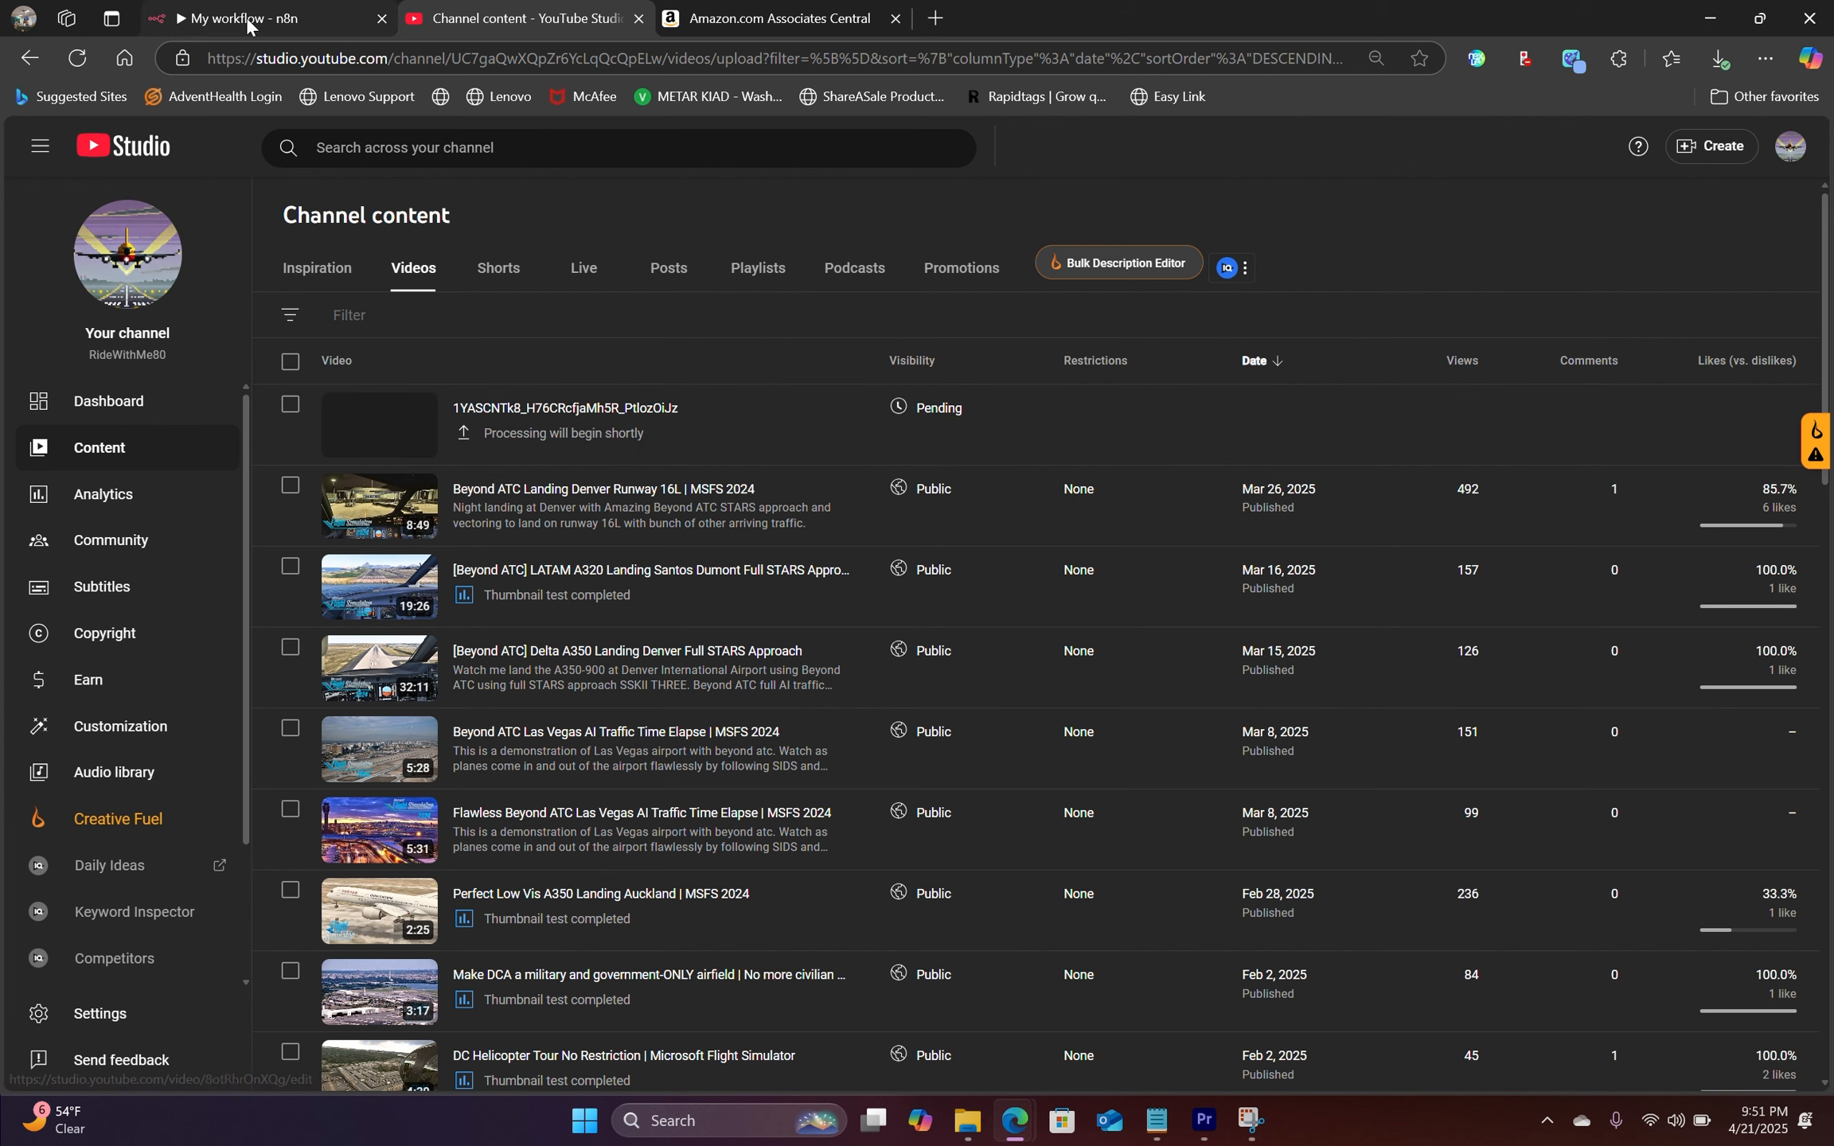
mouse_move(246, 16)
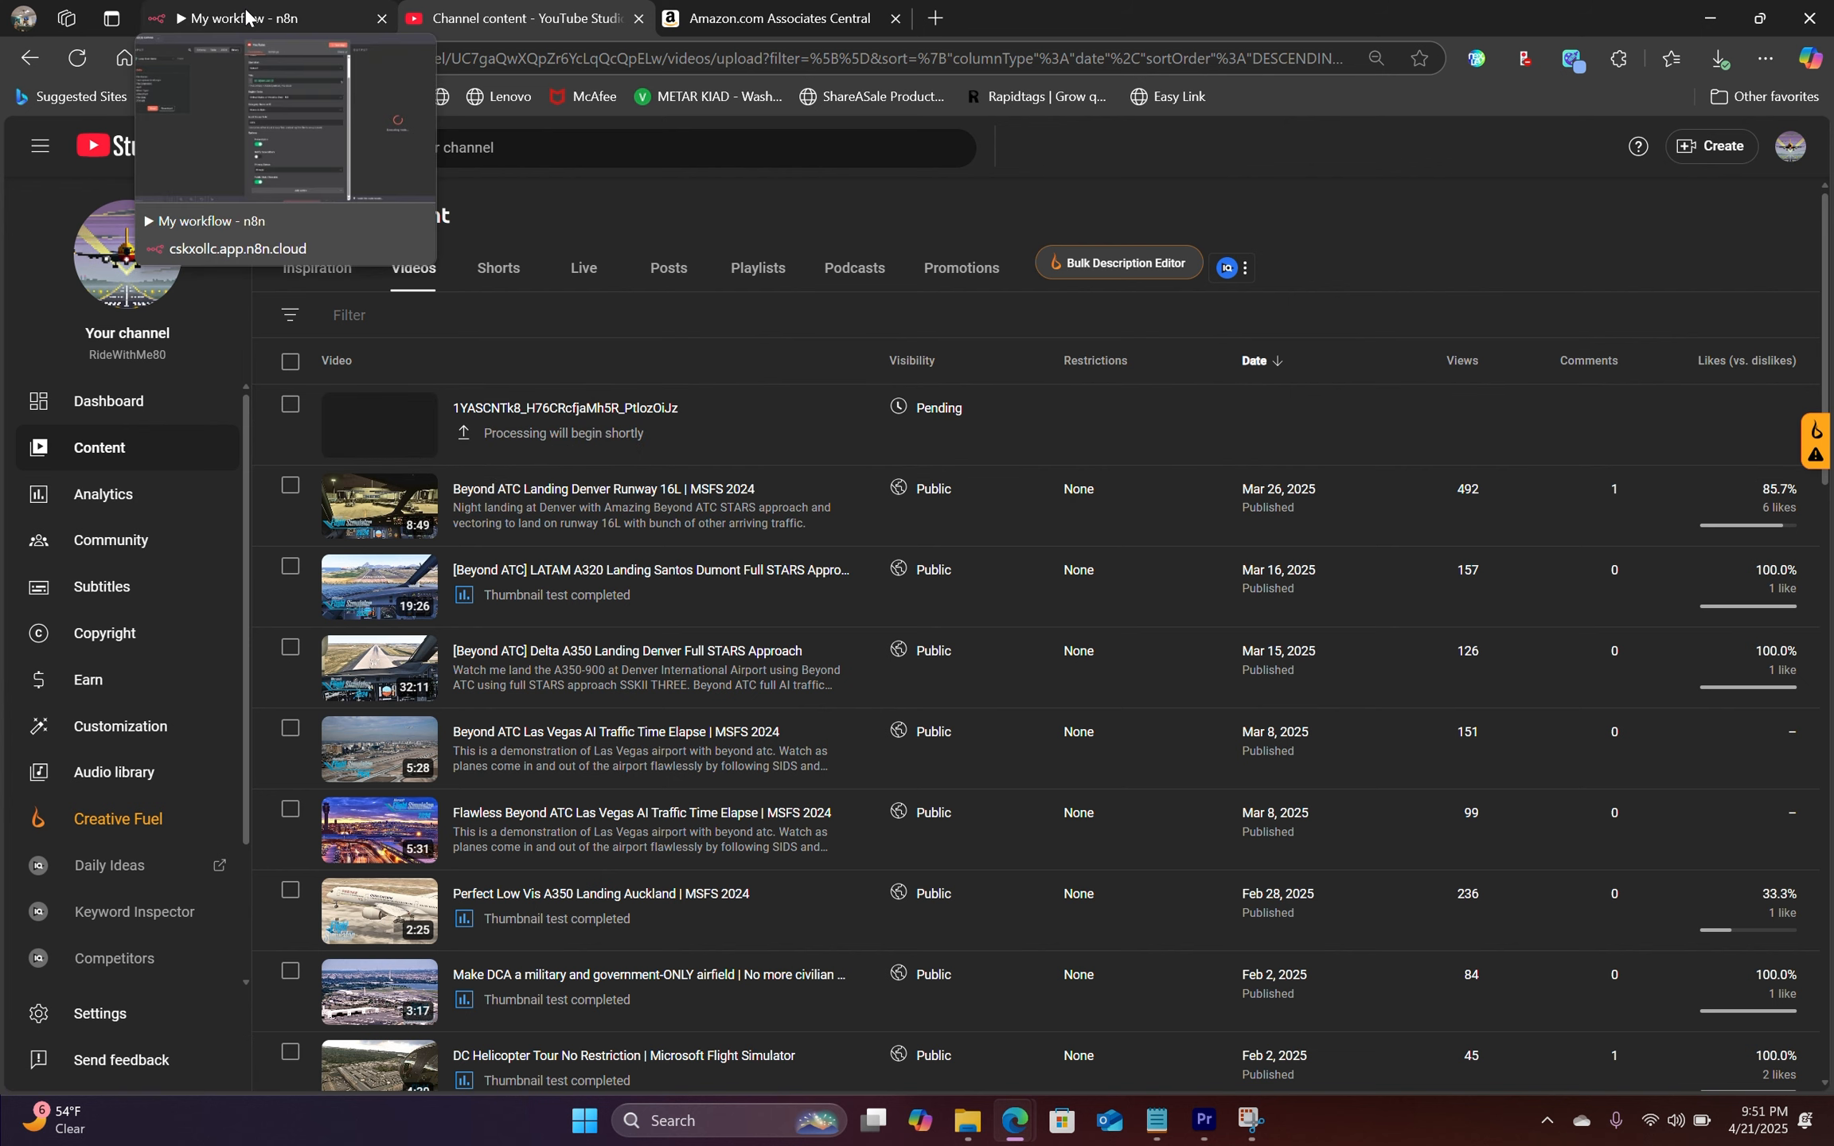
left_click(246, 16)
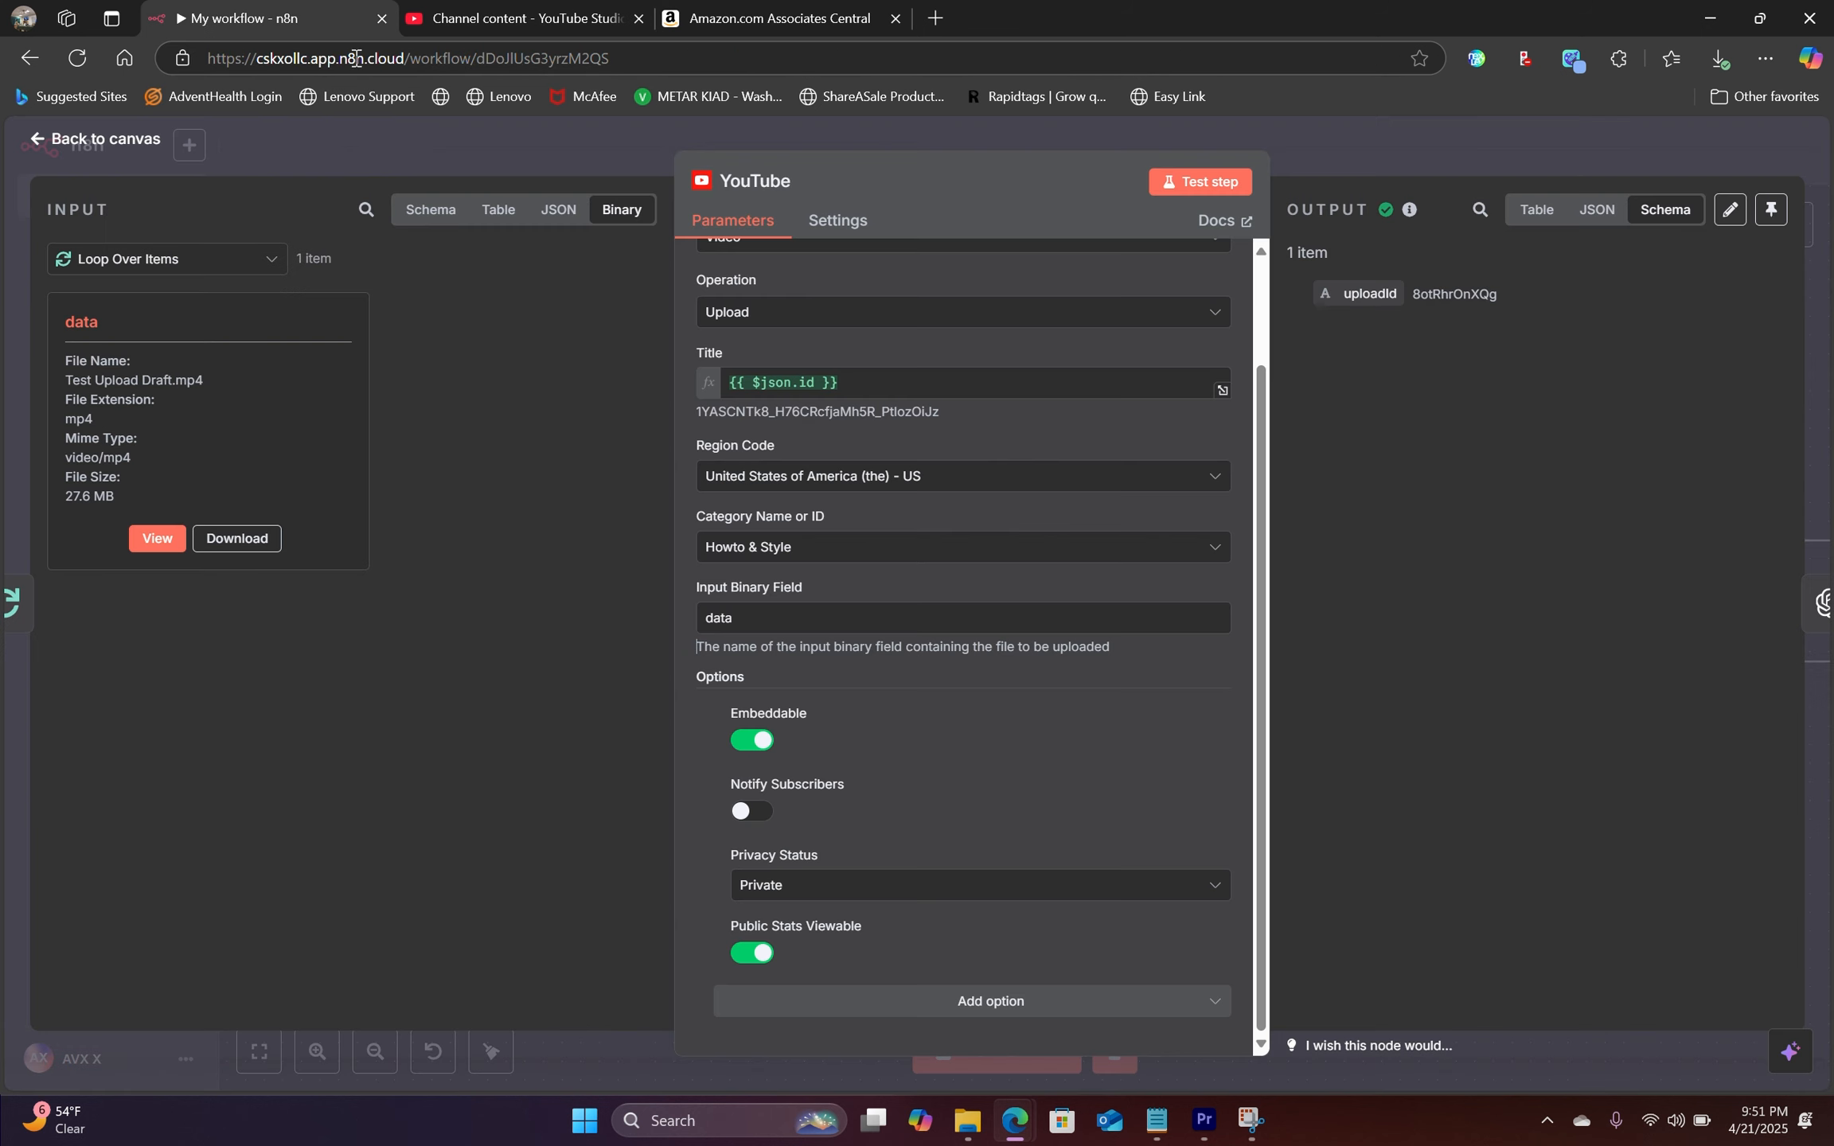
left_click(116, 153)
Step: Examine the node chain after the YouTube upload, from Description, Tag and Optimize Title through the YouTube update to the Google Drive file deletion
scroll(1009, 476, "right", 2)
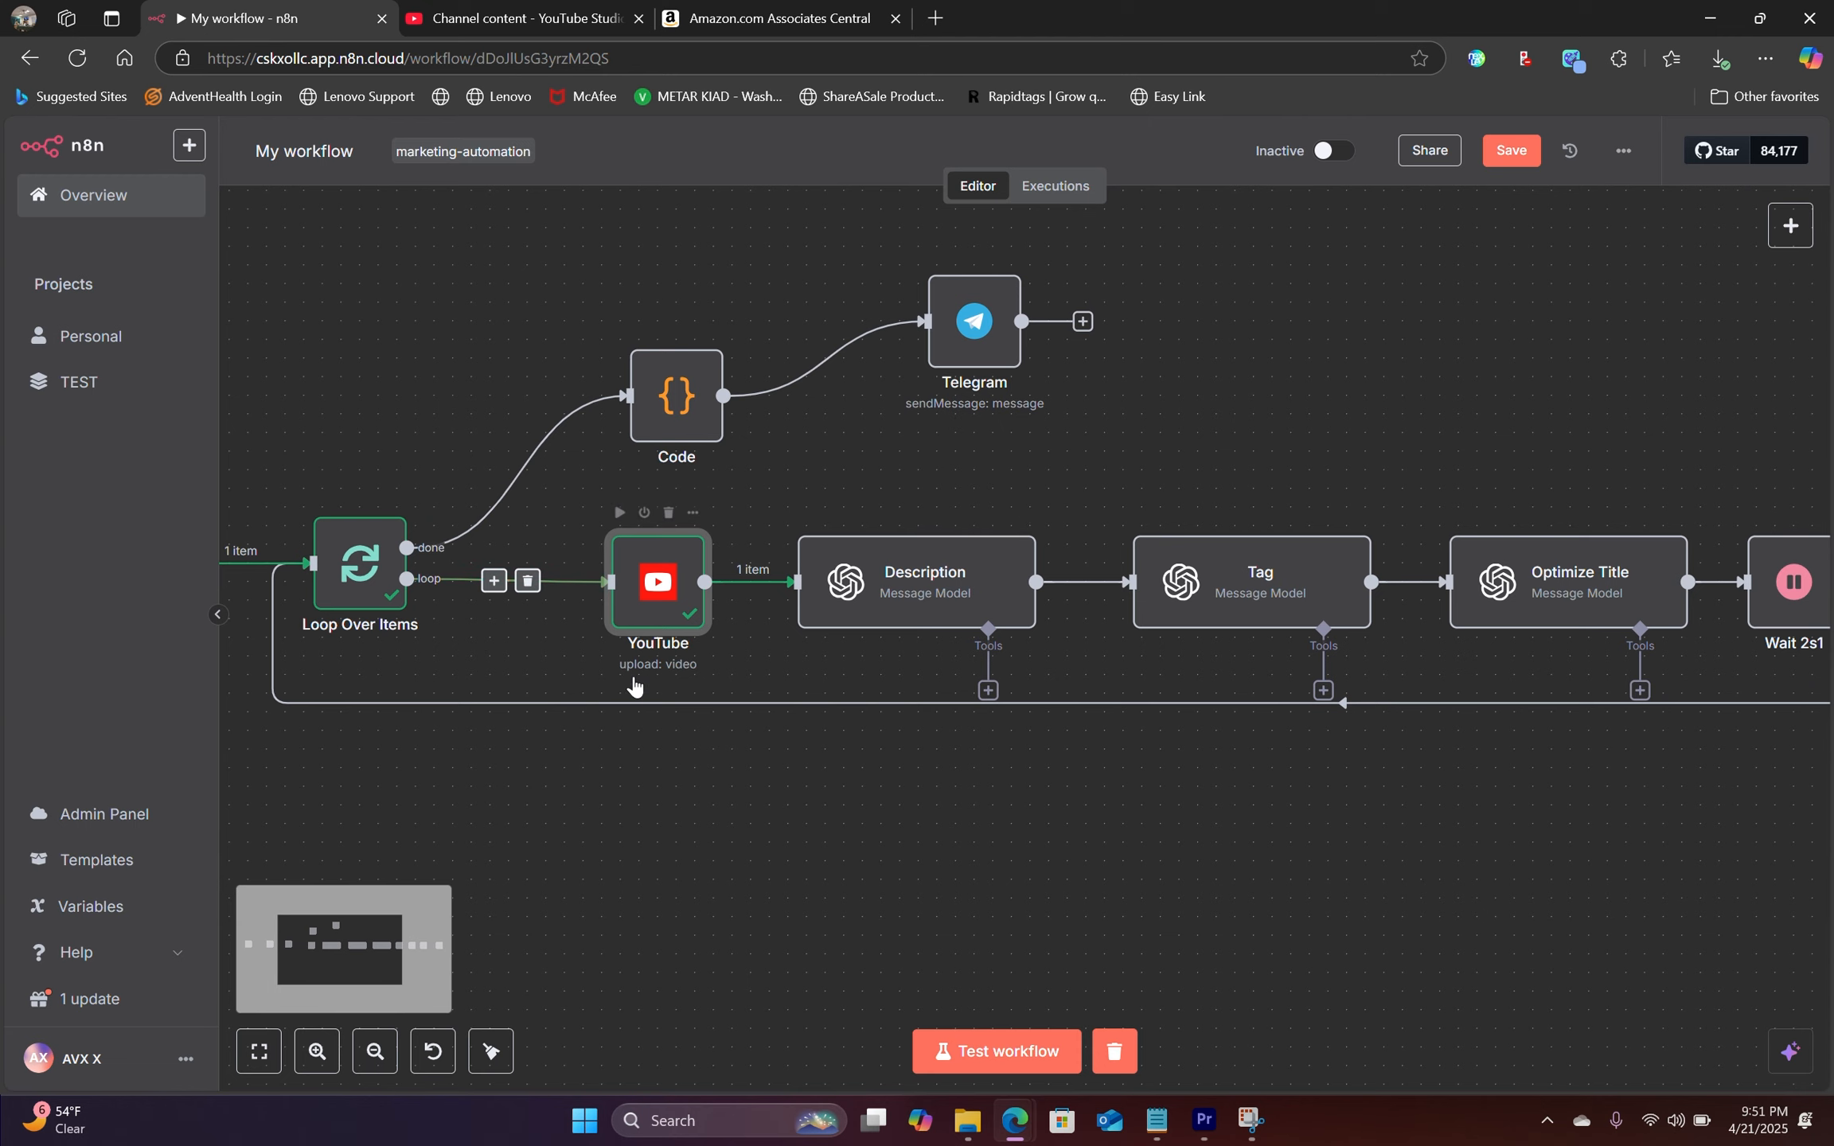
scroll(955, 509, "right", 5)
mouse_move(667, 577)
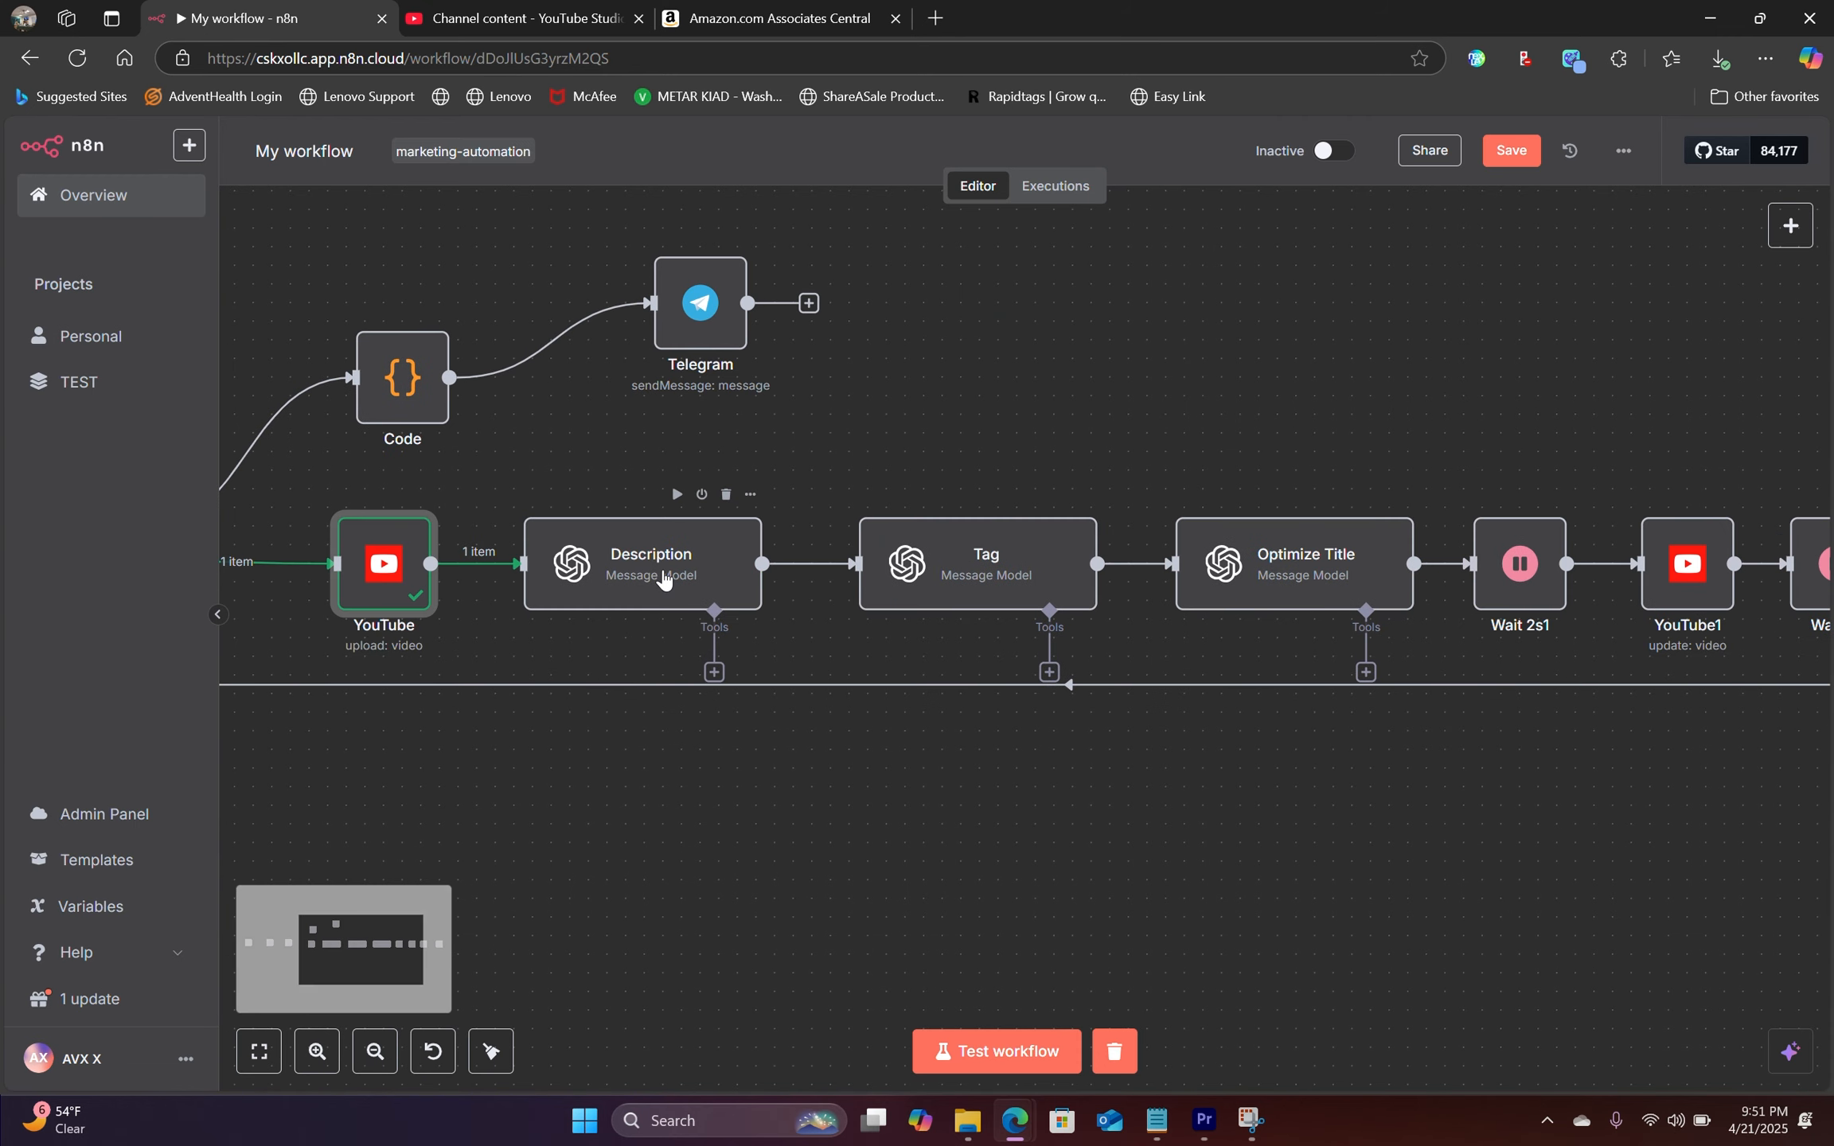
scroll(683, 549, "left", 7)
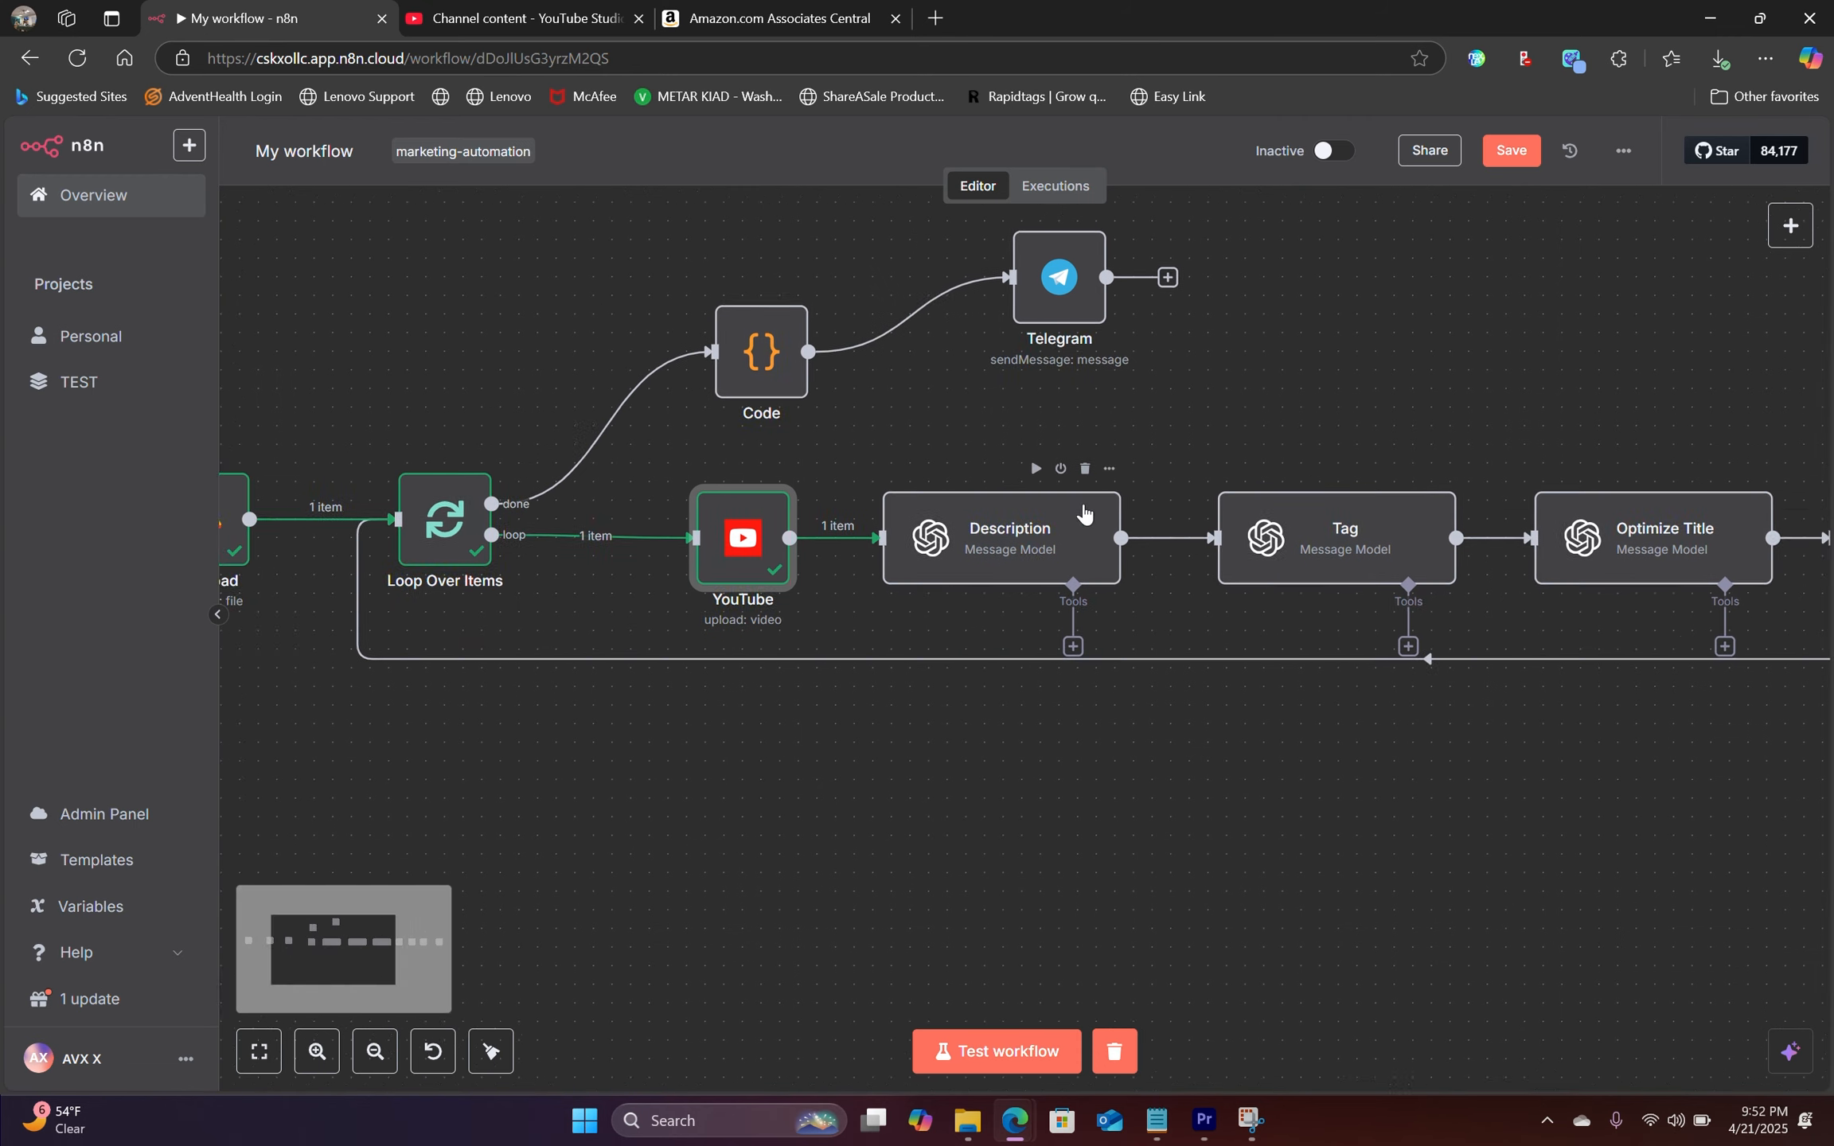
scroll(1225, 517, "right", 5)
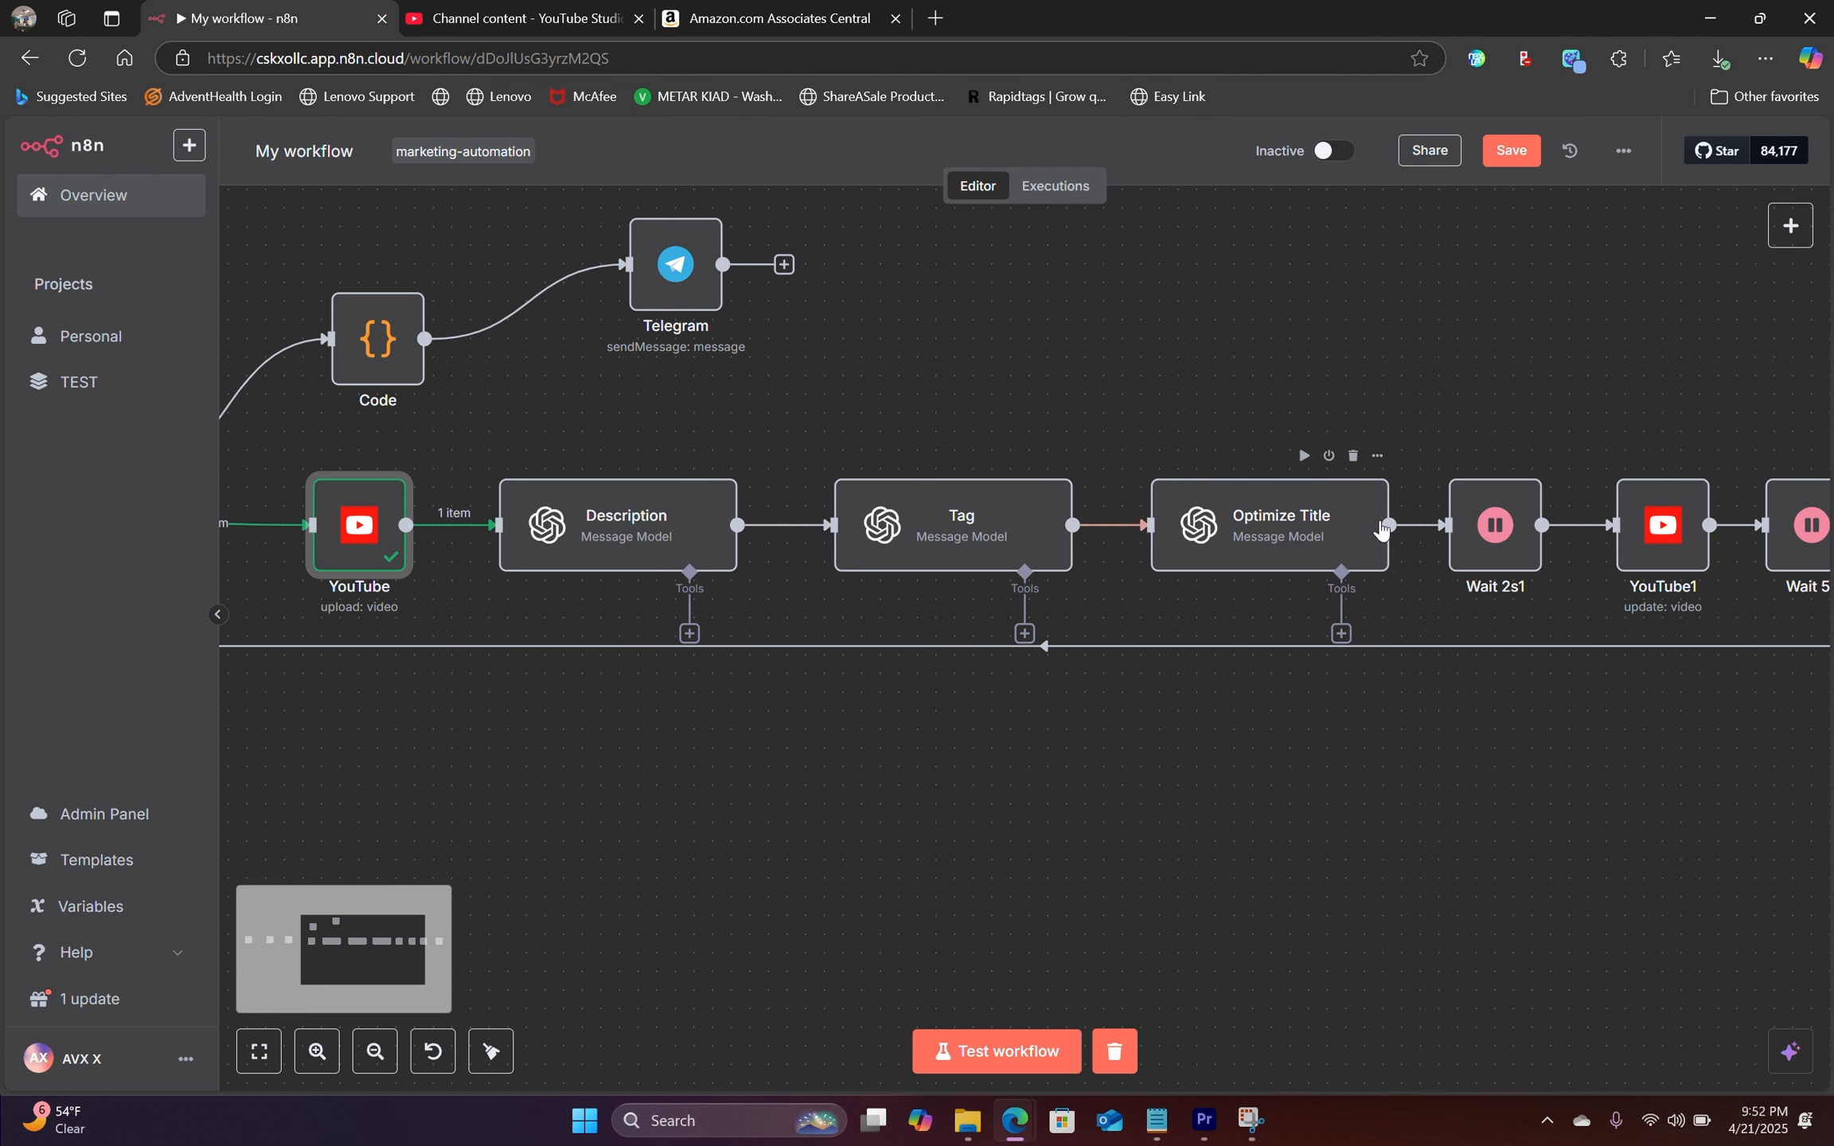
scroll(1039, 581, "left", 9)
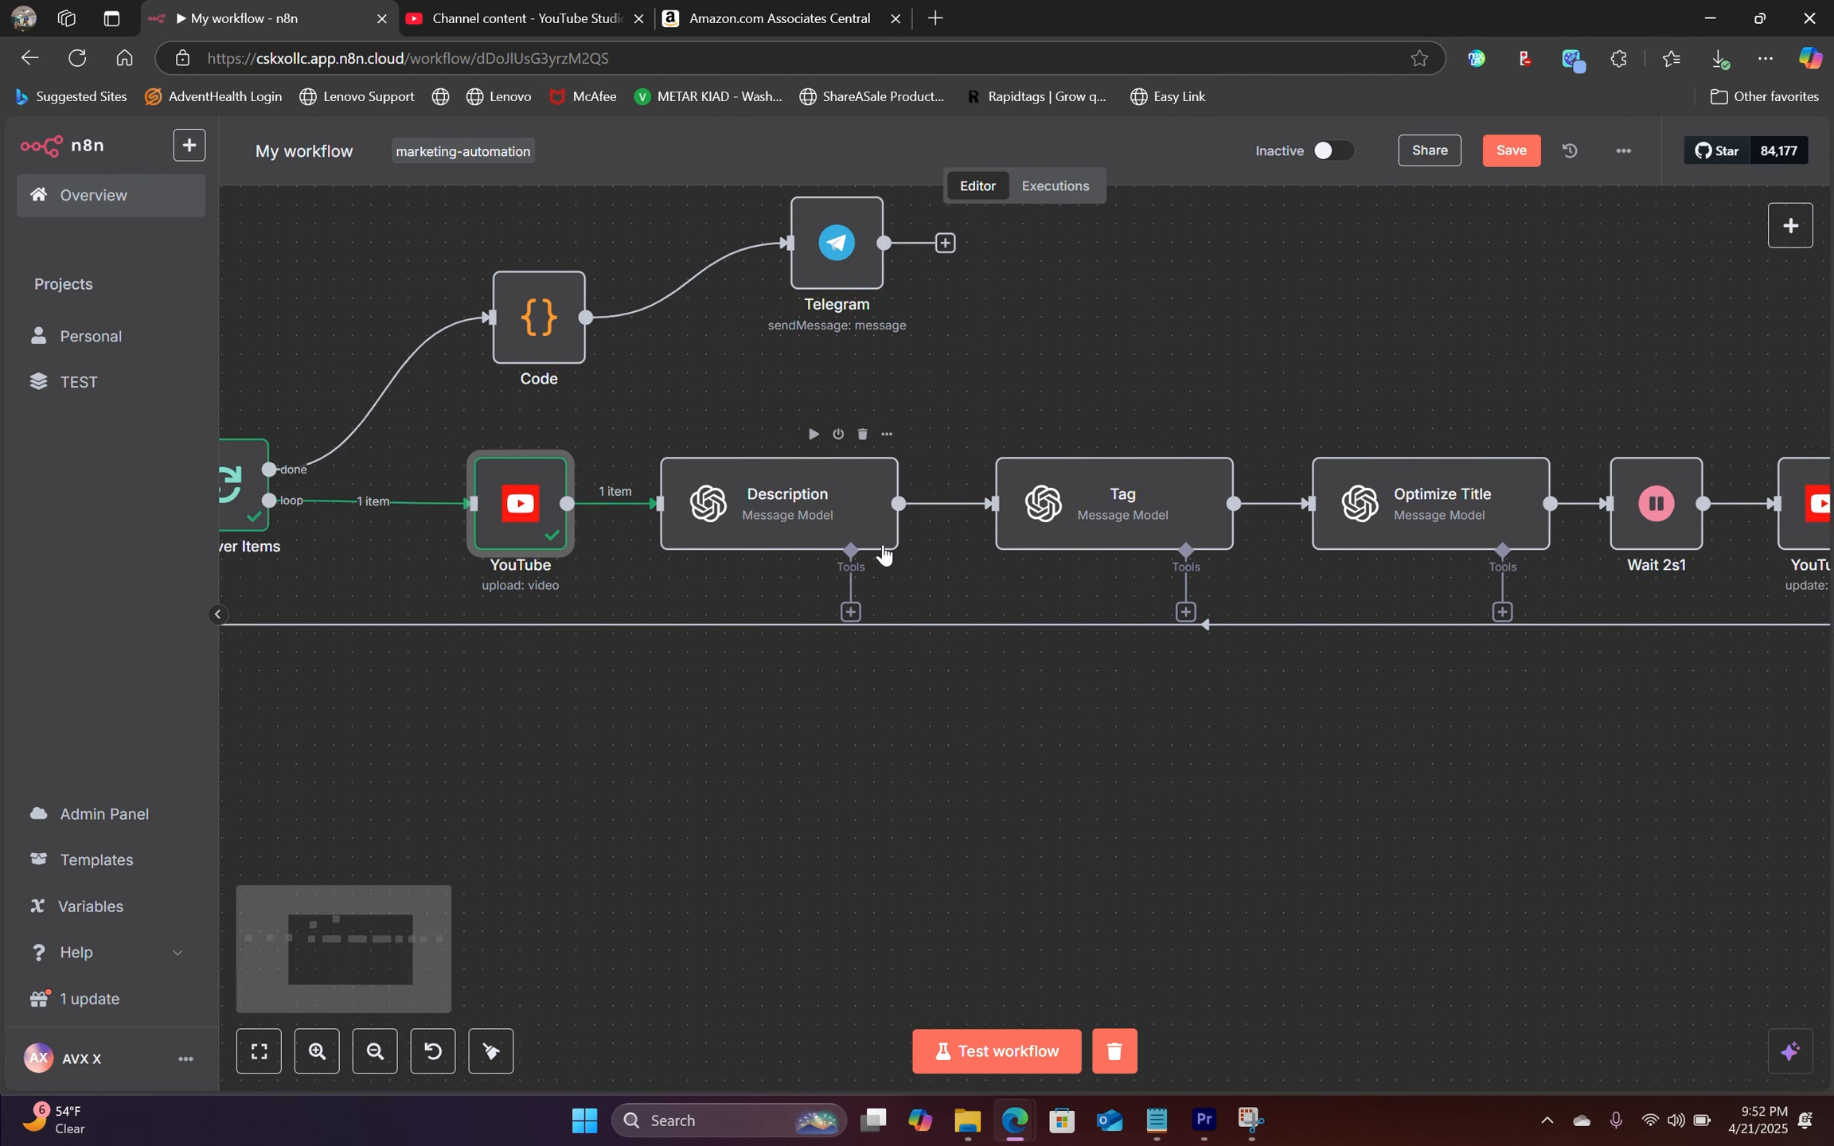
scroll(1027, 508, "right", 5)
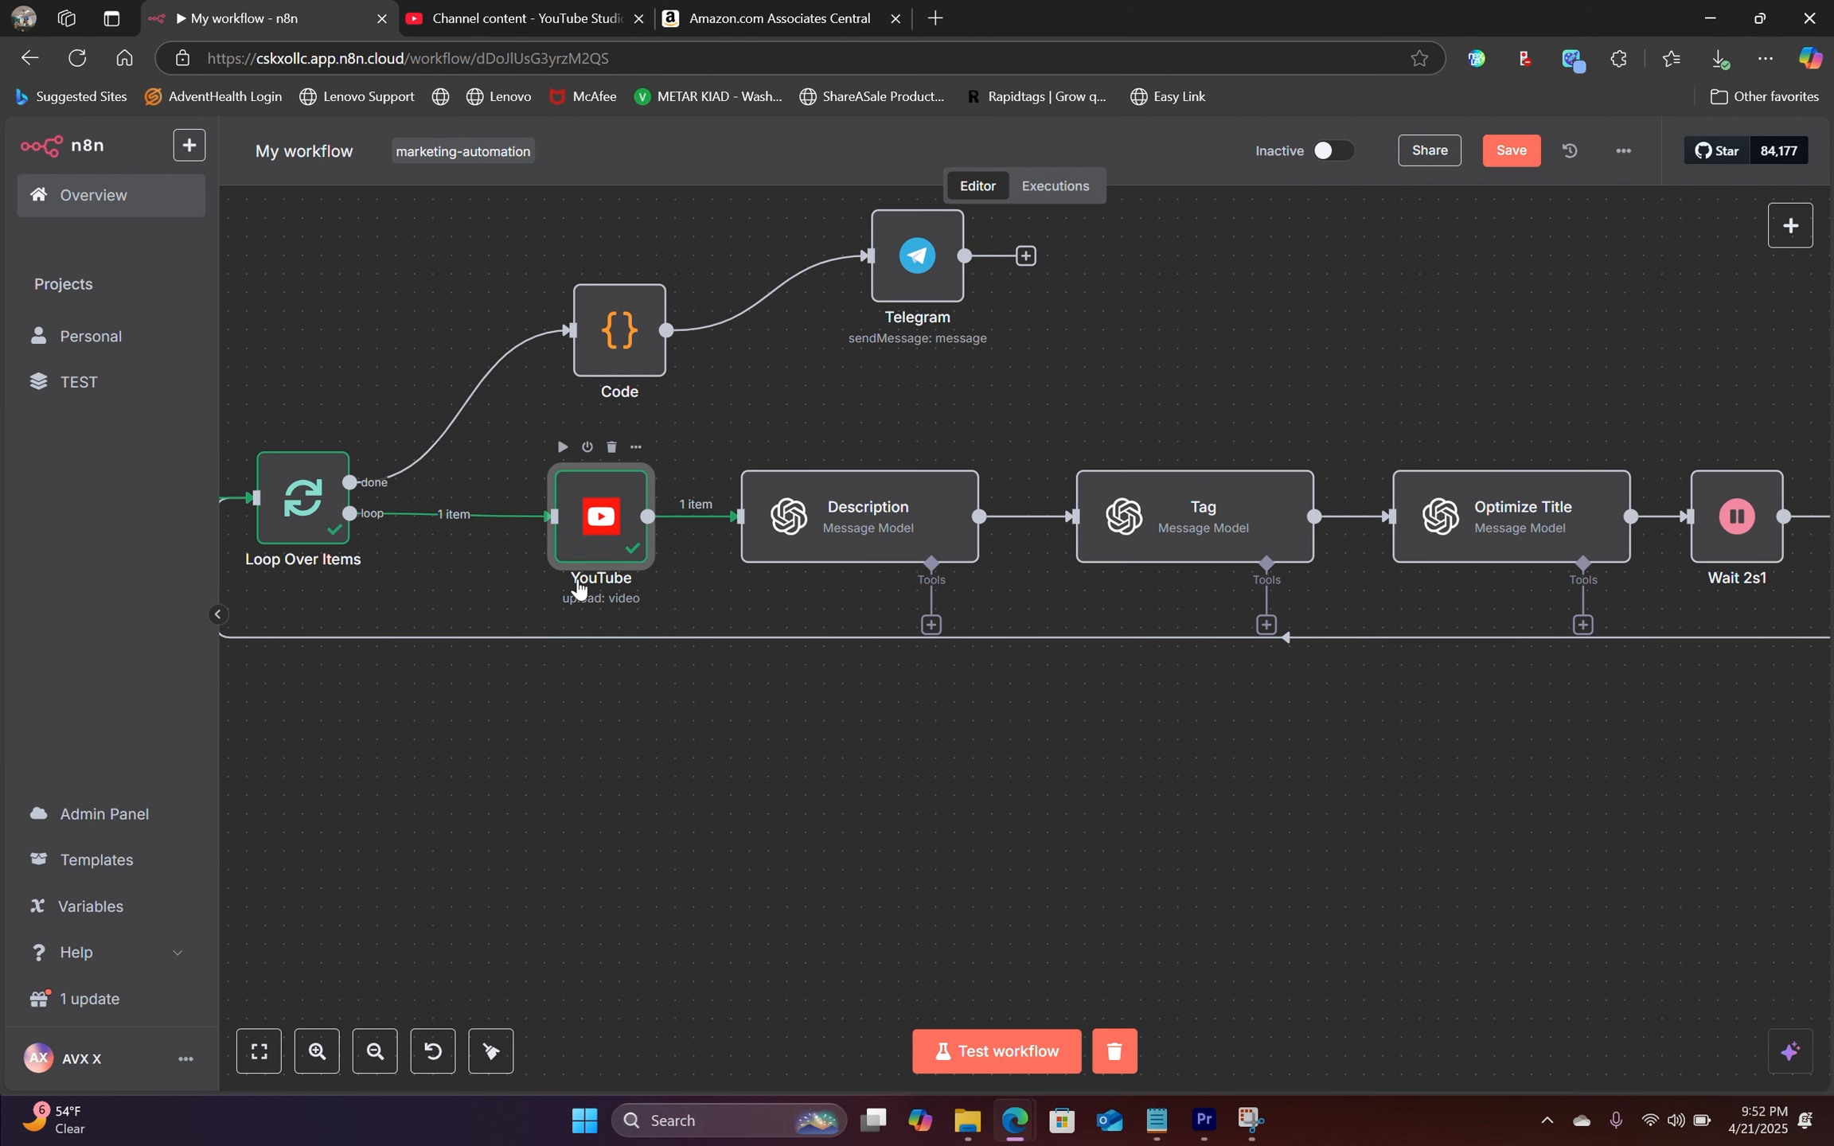
scroll(1088, 569, "right", 4)
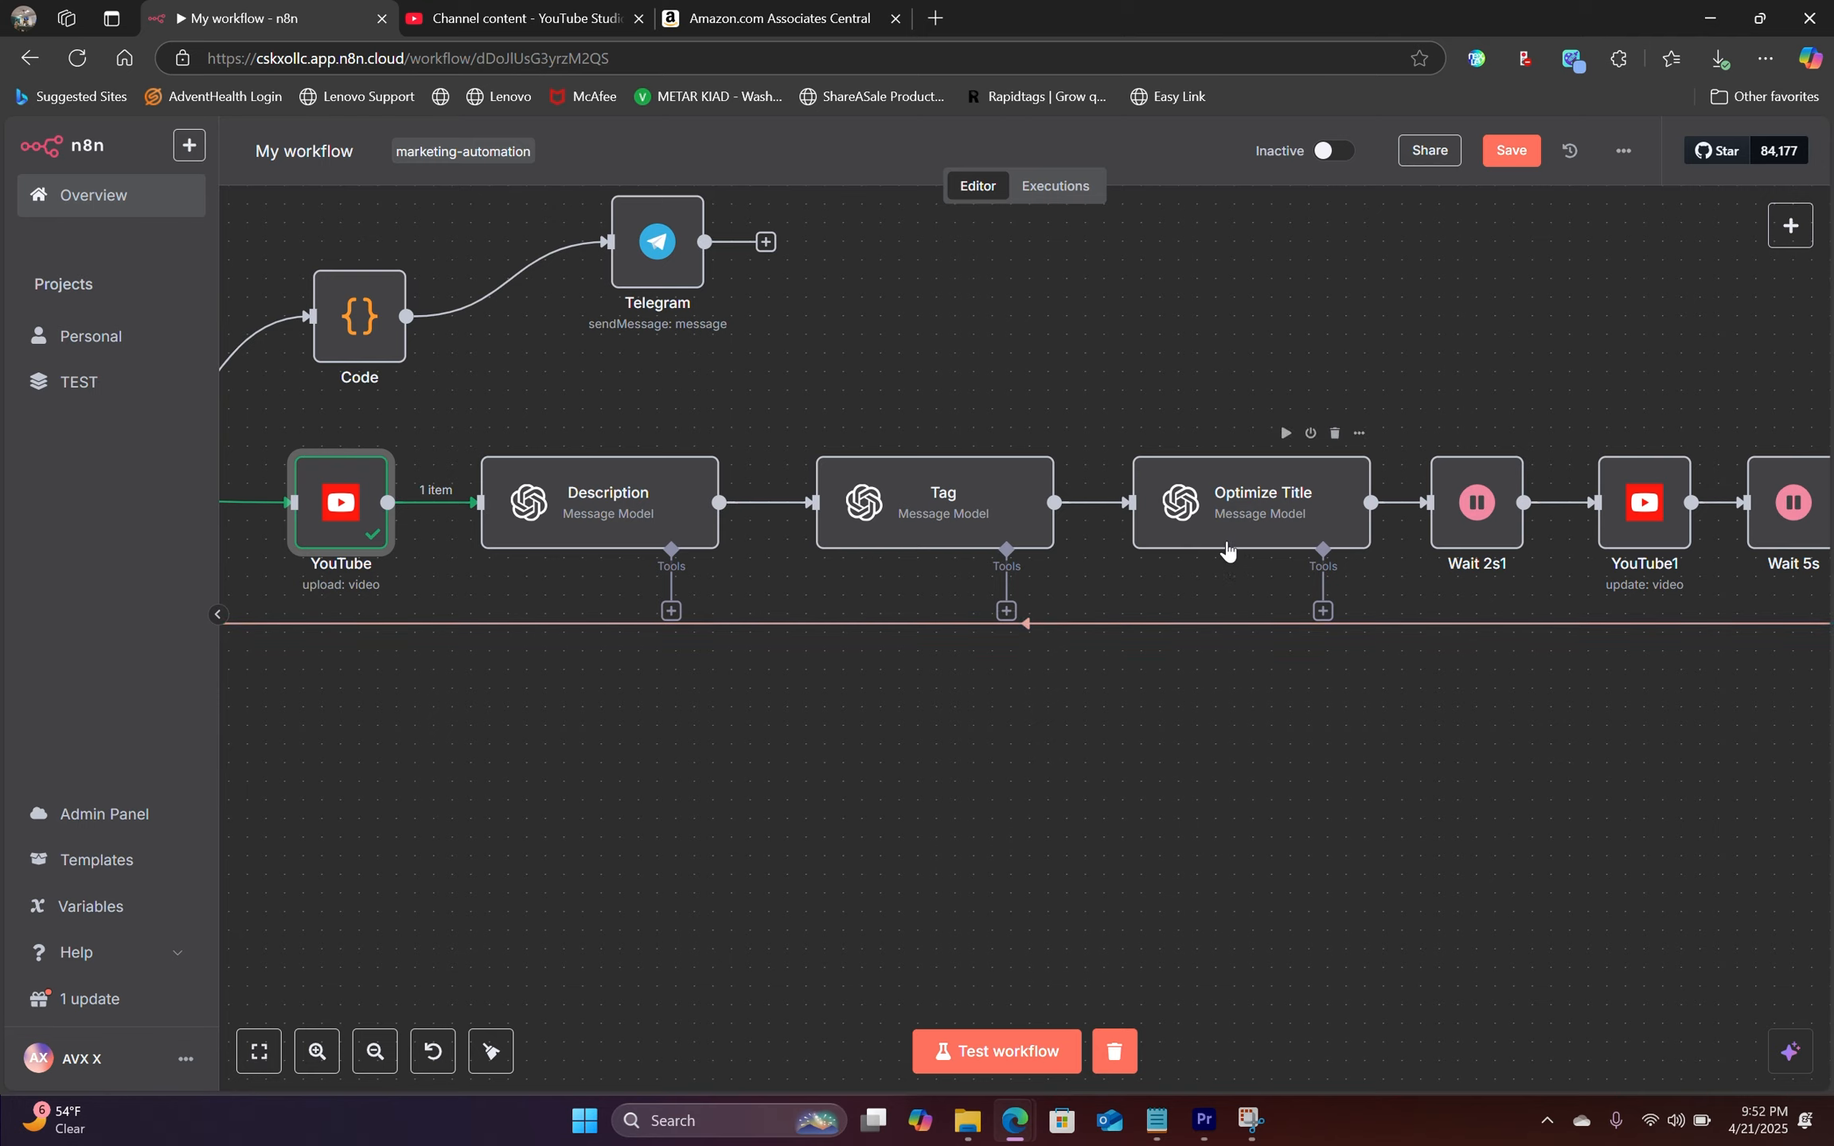
scroll(1227, 544, "right", 6)
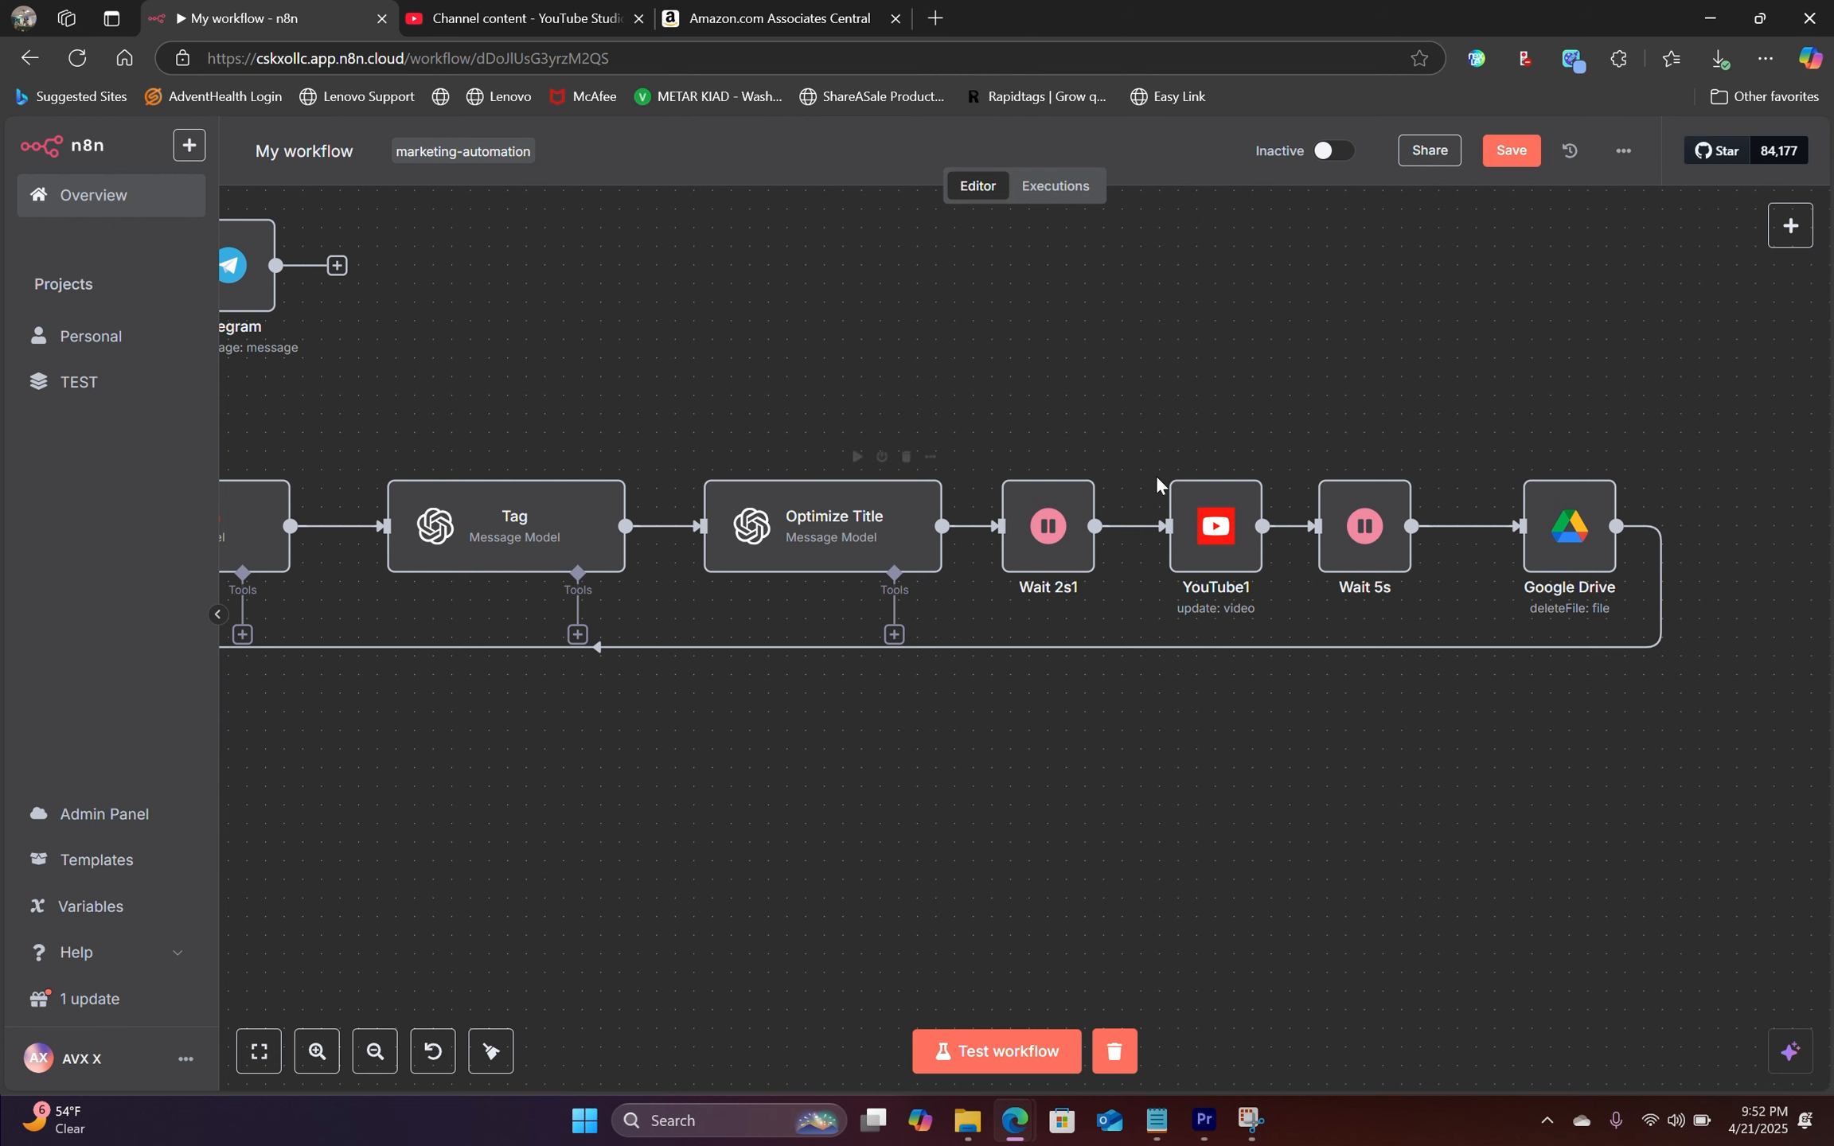
scroll(843, 614, "left", 8)
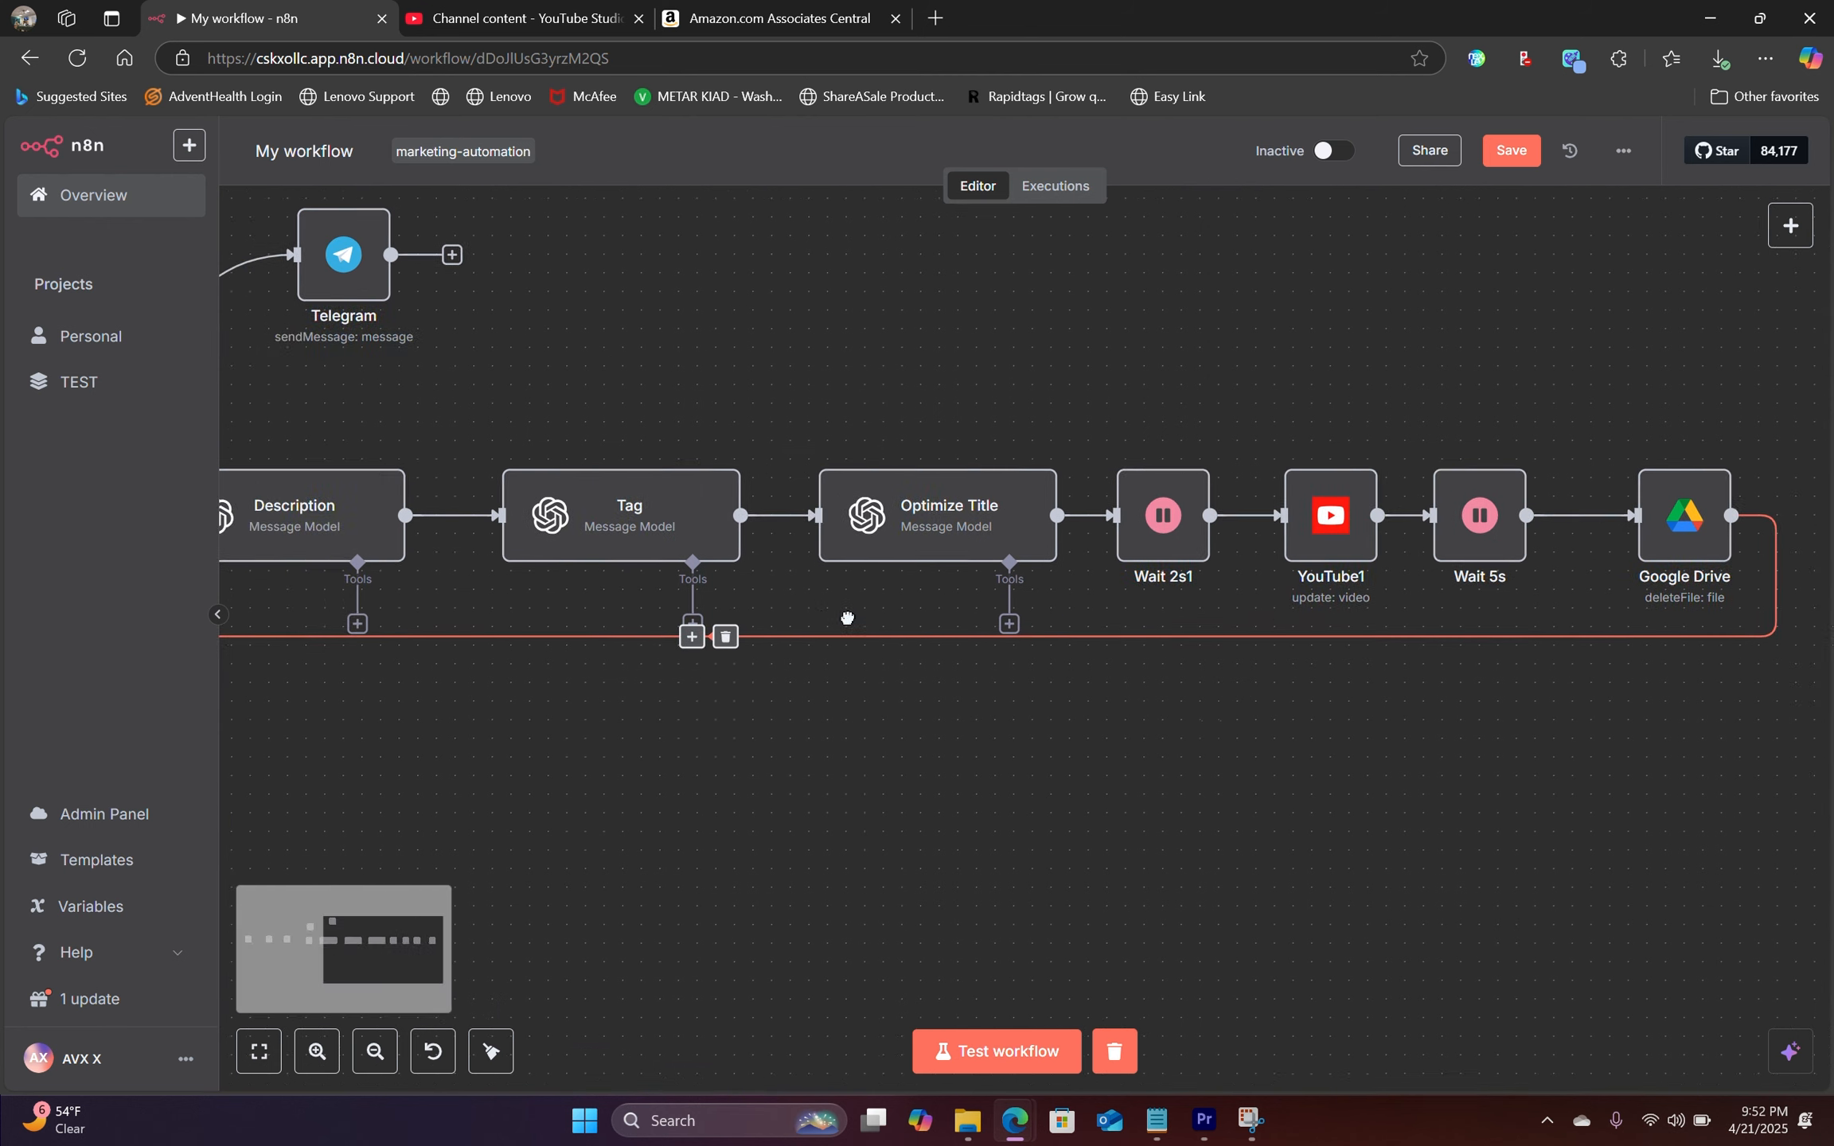
Step: Open the Description node and compare its prompt's Loop Over Items name expression with the input fields and the resolved result
double_click(862, 541)
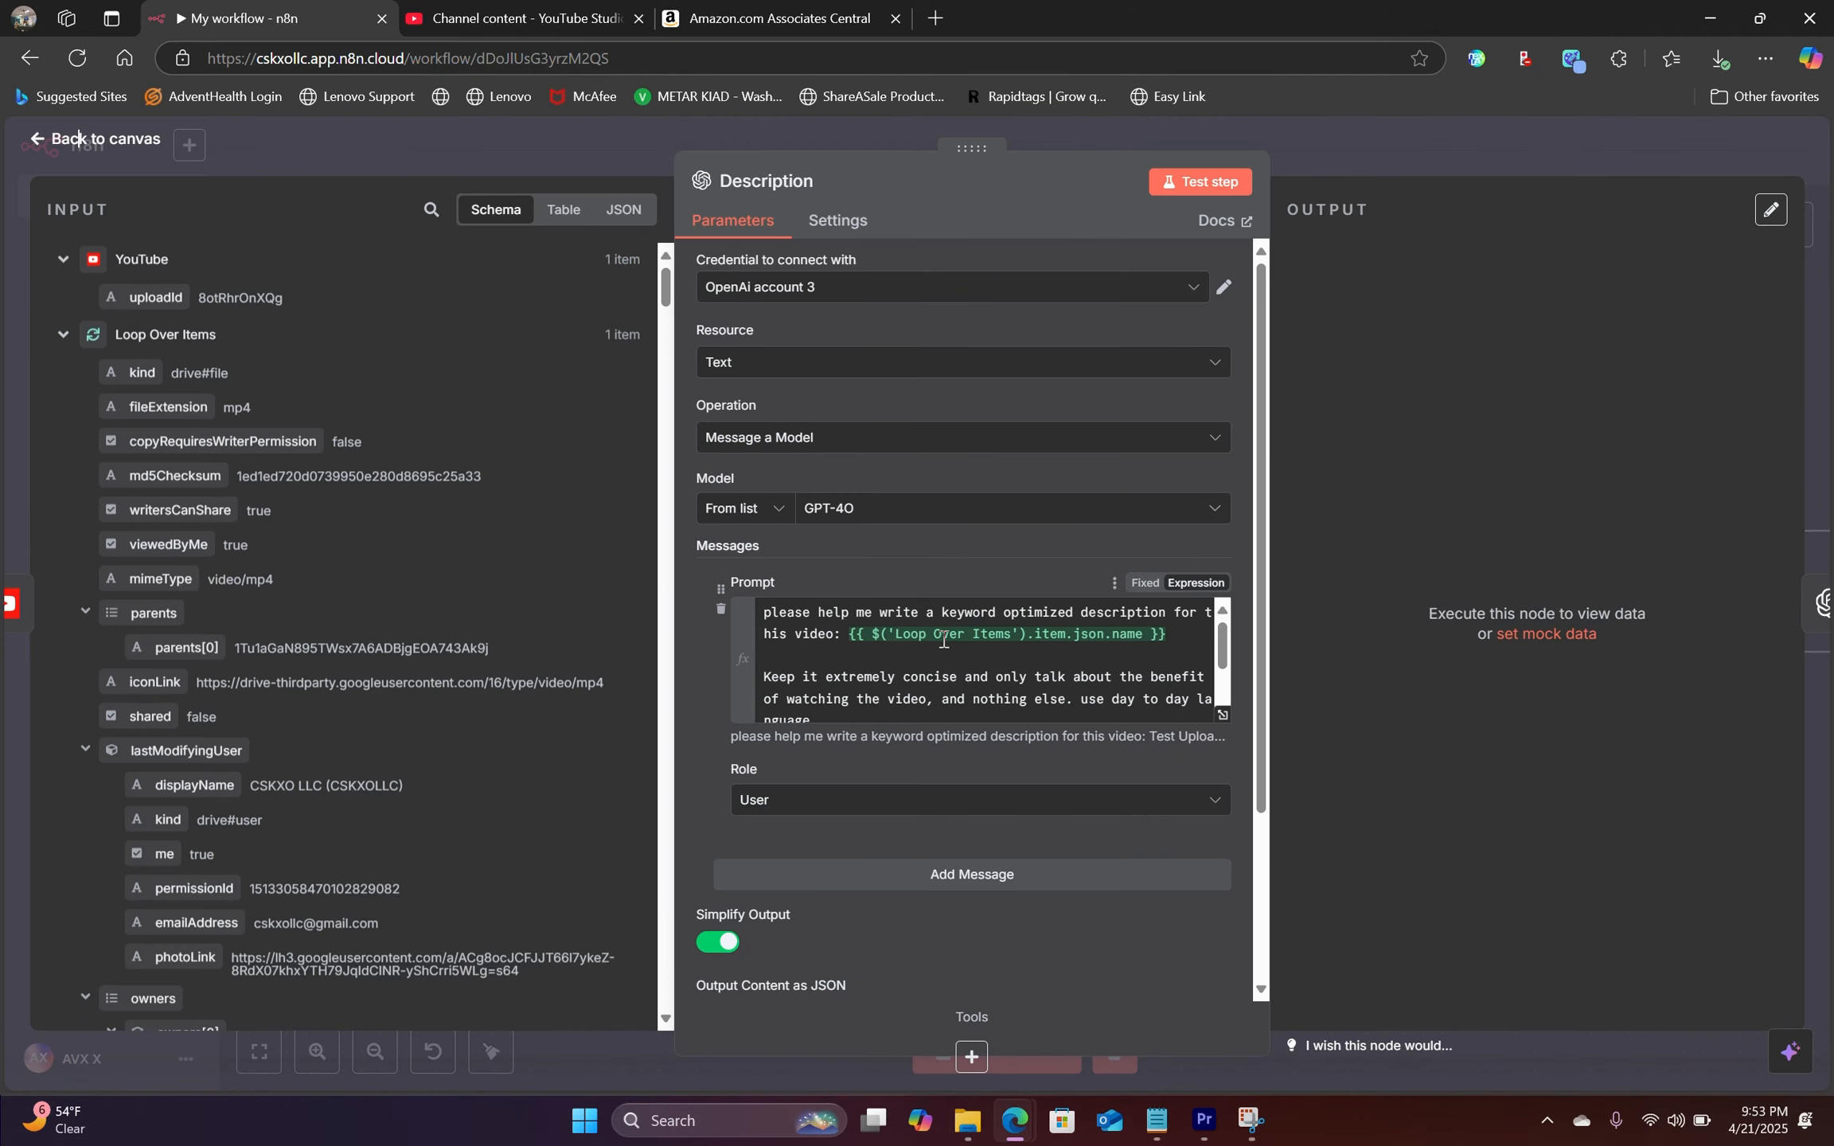
left_click(1169, 641)
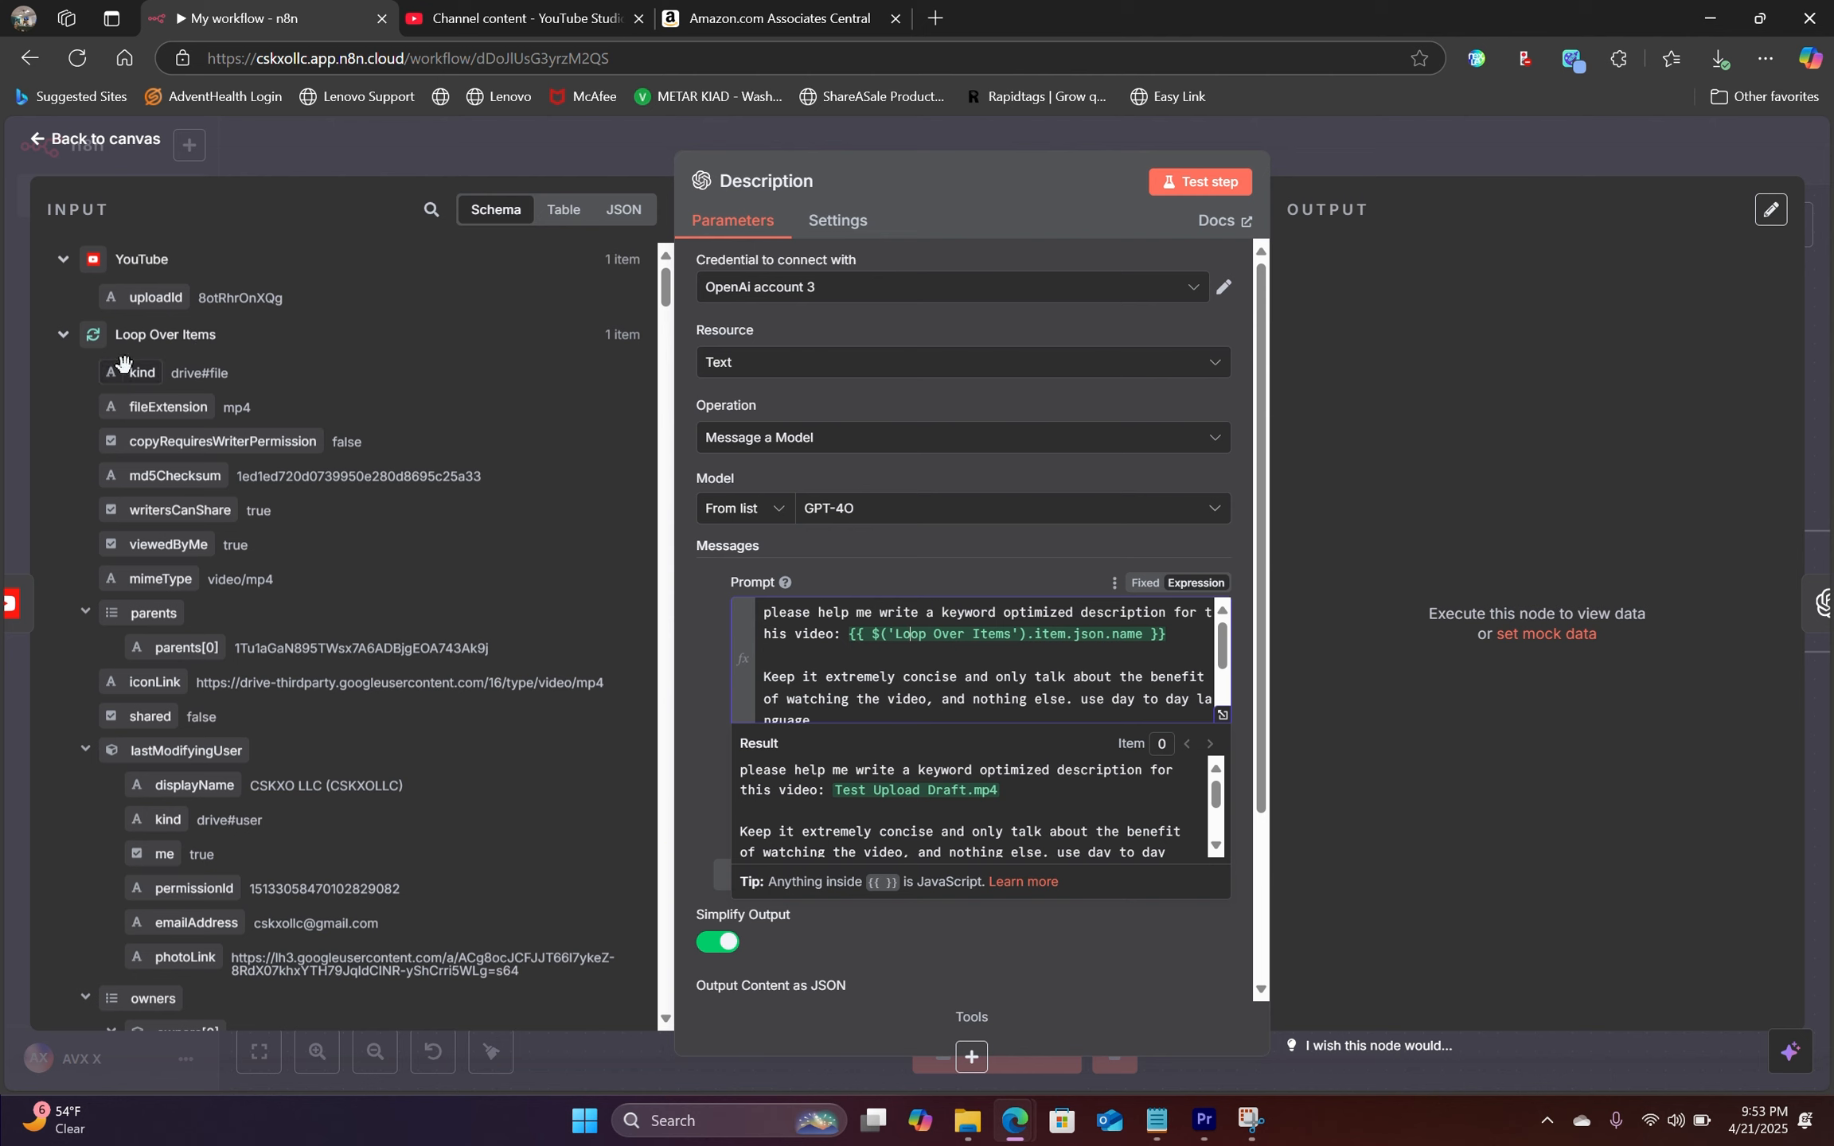
scroll(268, 579, "down", 1)
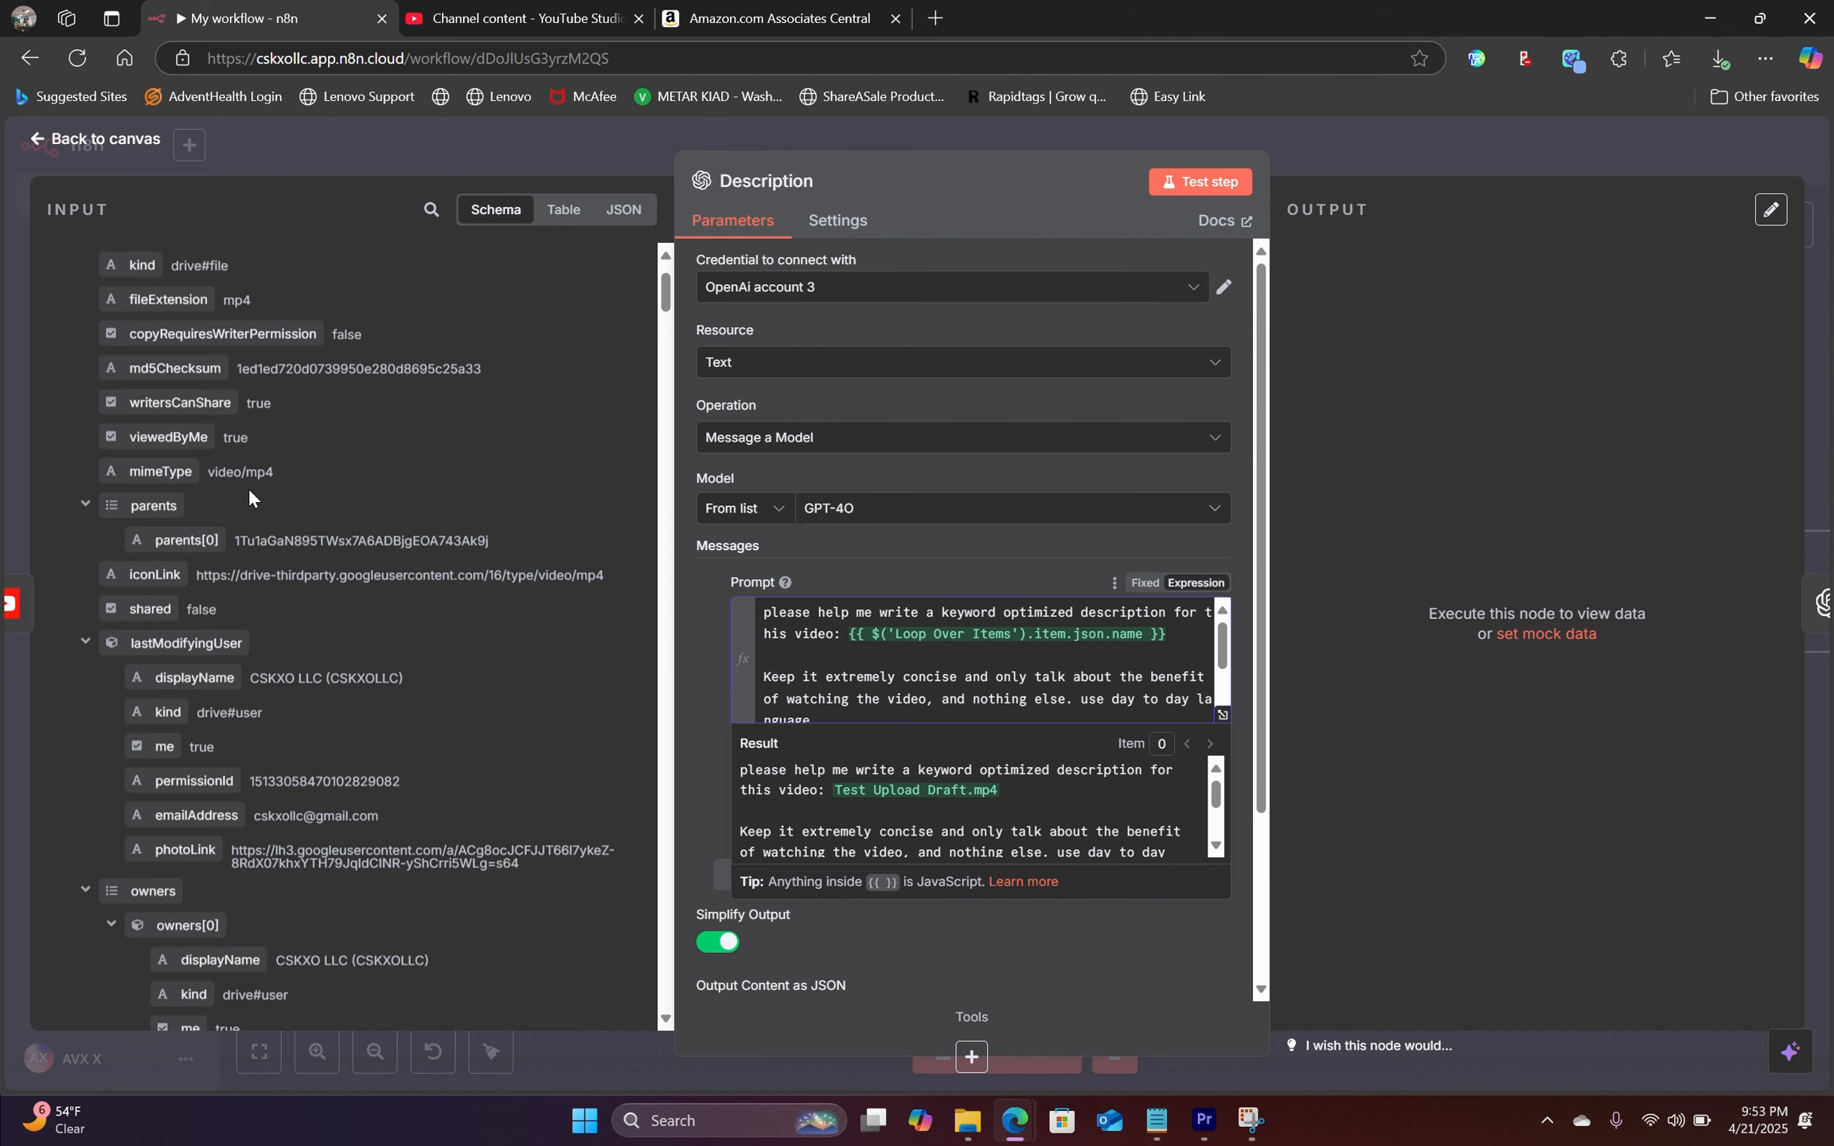
scroll(238, 557, "down", 9)
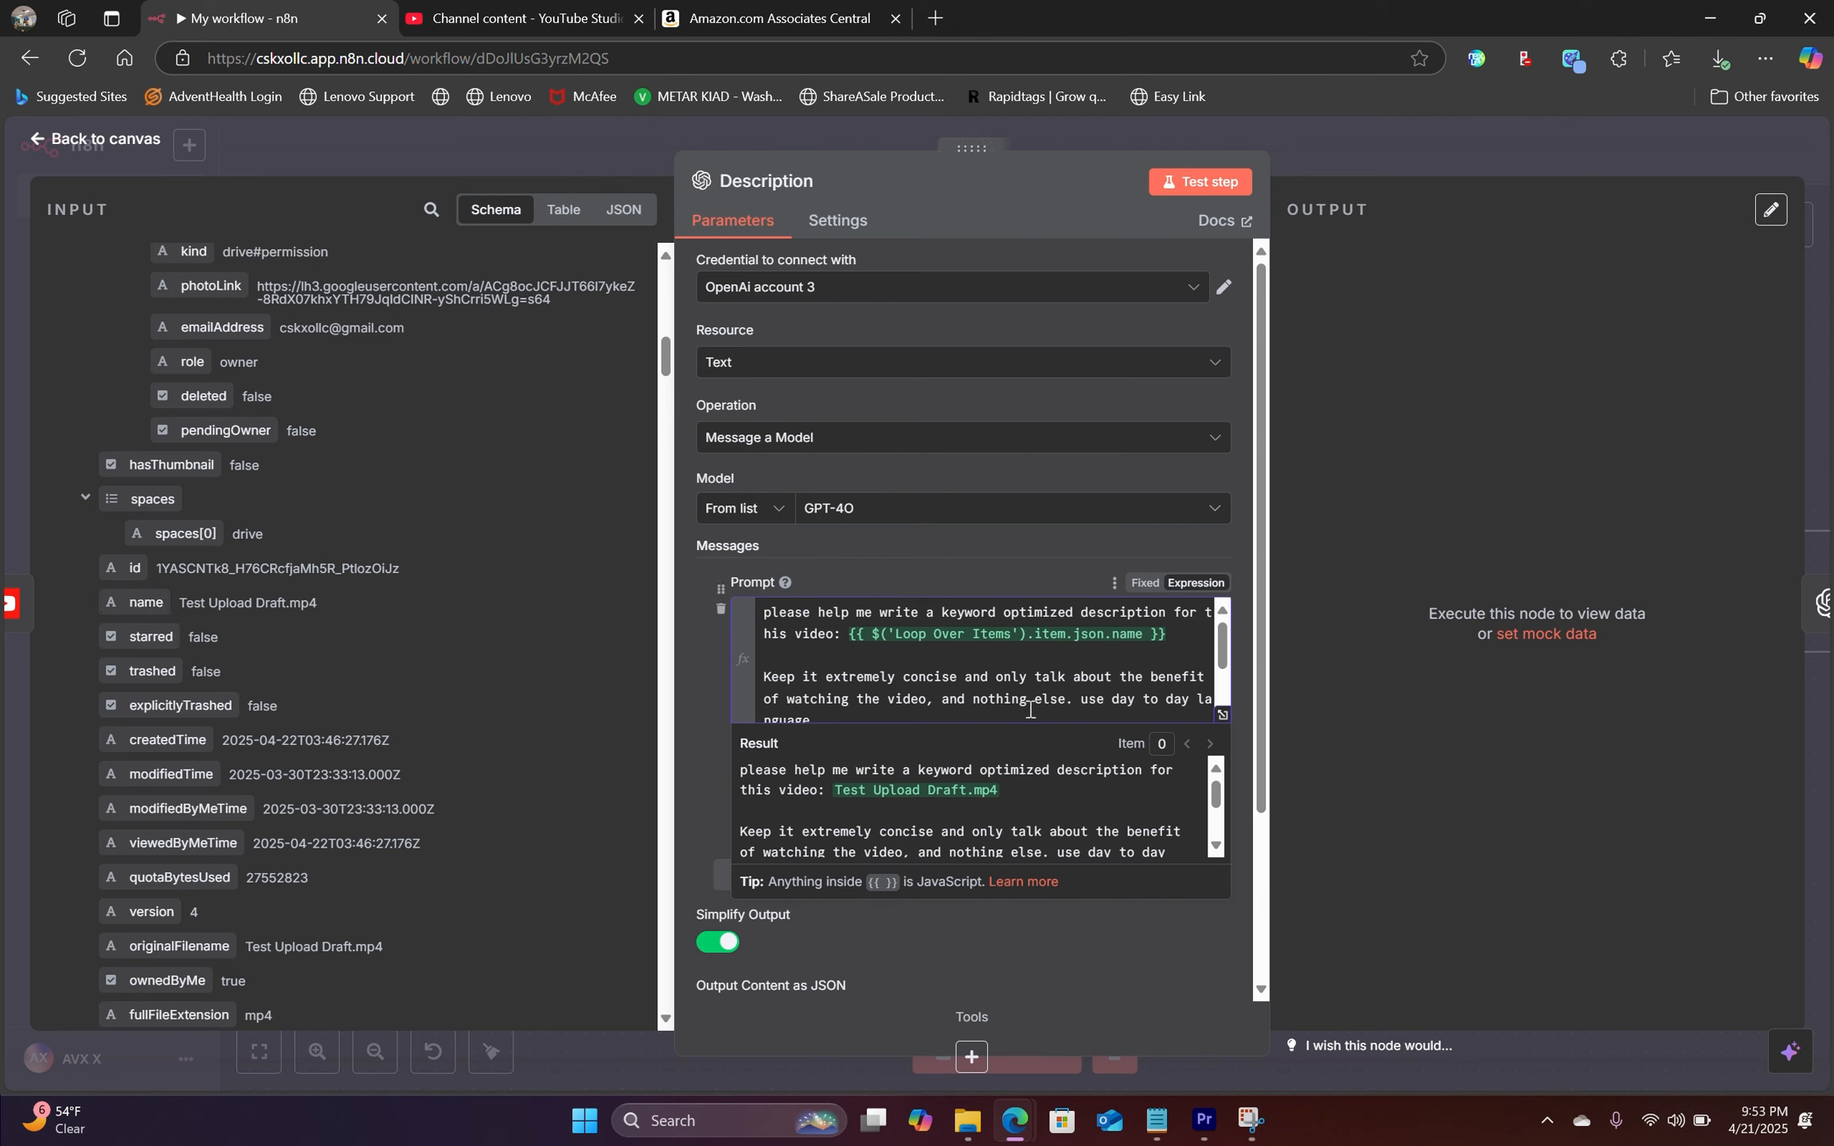
scroll(871, 794, "down", 2)
scroll(809, 771, "up", 2)
left_click_drag(743, 771, 896, 771)
left_click(875, 764)
Step: Test the Description node, highlight the generated description in its output and close the node
left_click(1202, 181)
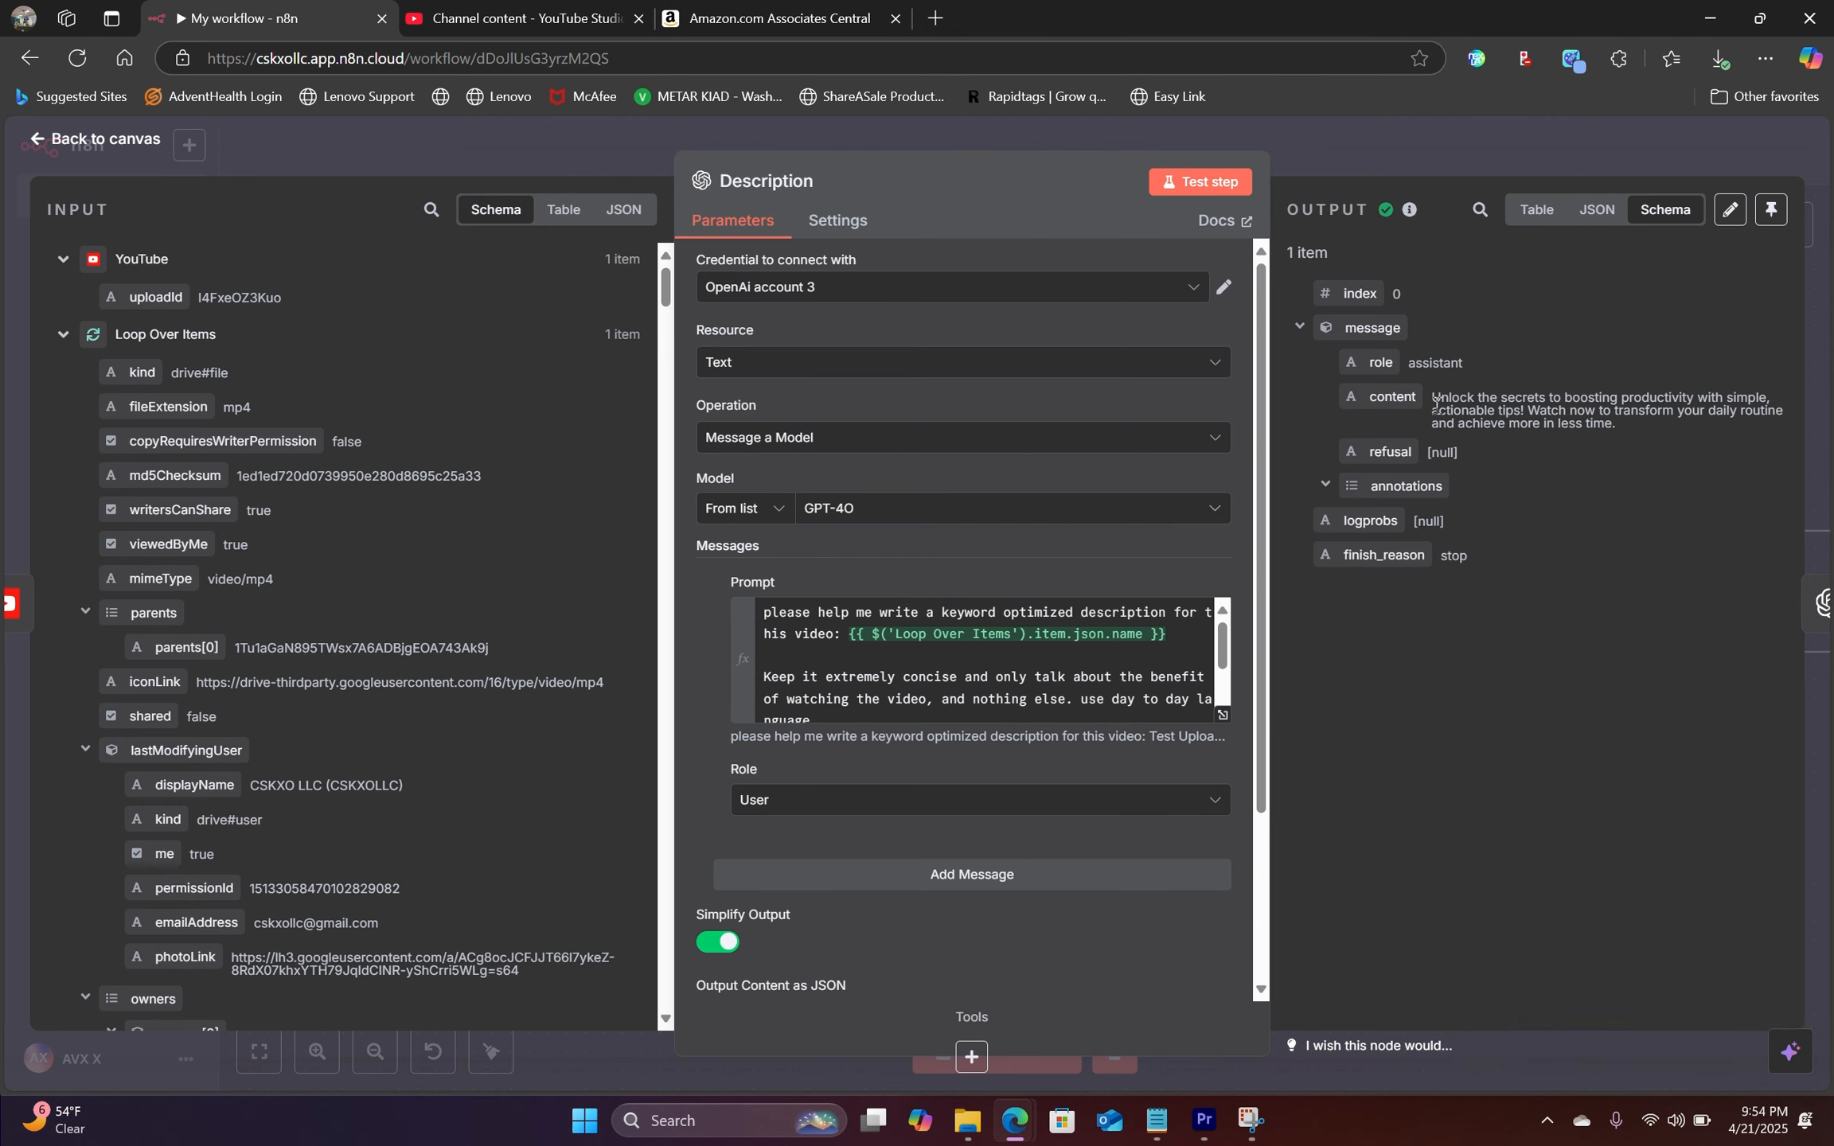
left_click_drag(1431, 397, 1608, 431)
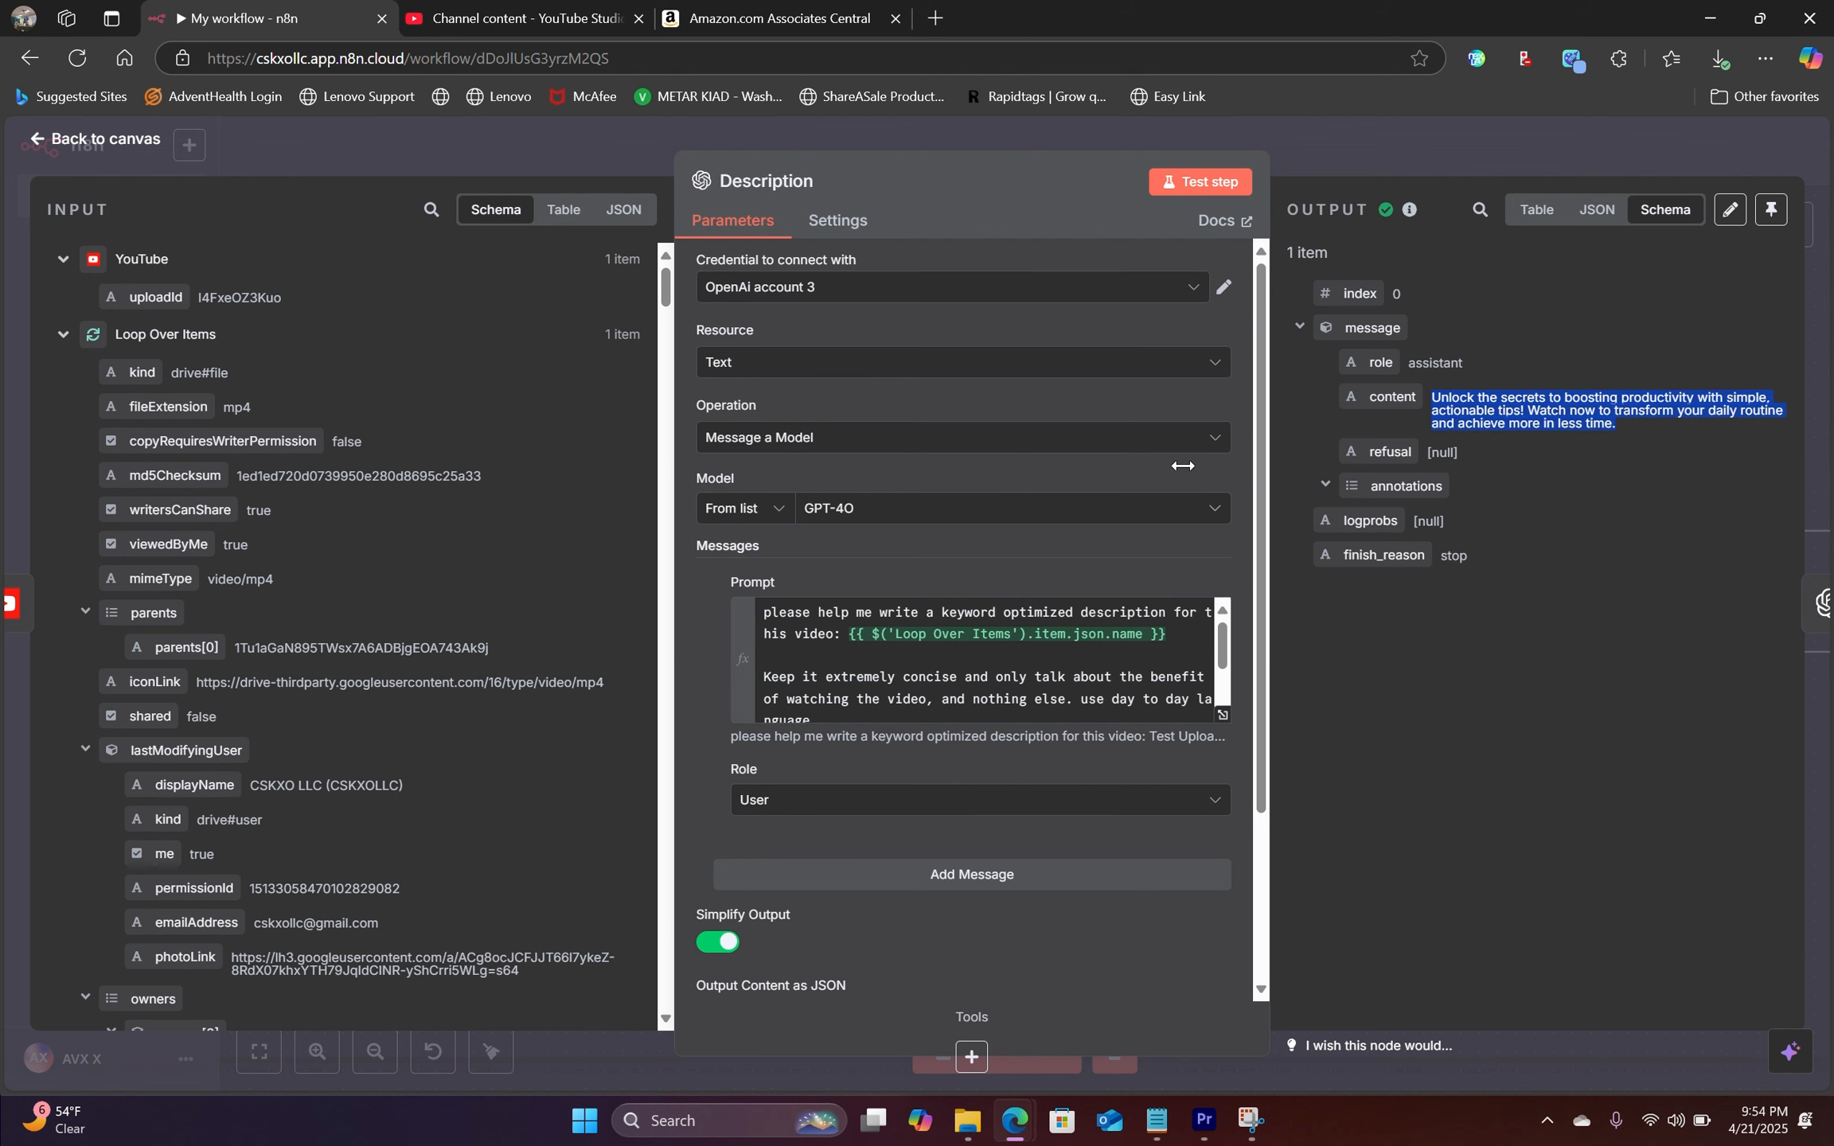
key("Escape")
Step: Open the Tag node, read its full prompt in the expanded expression editor and review the remaining parameters
left_click_drag(1234, 490, 929, 523)
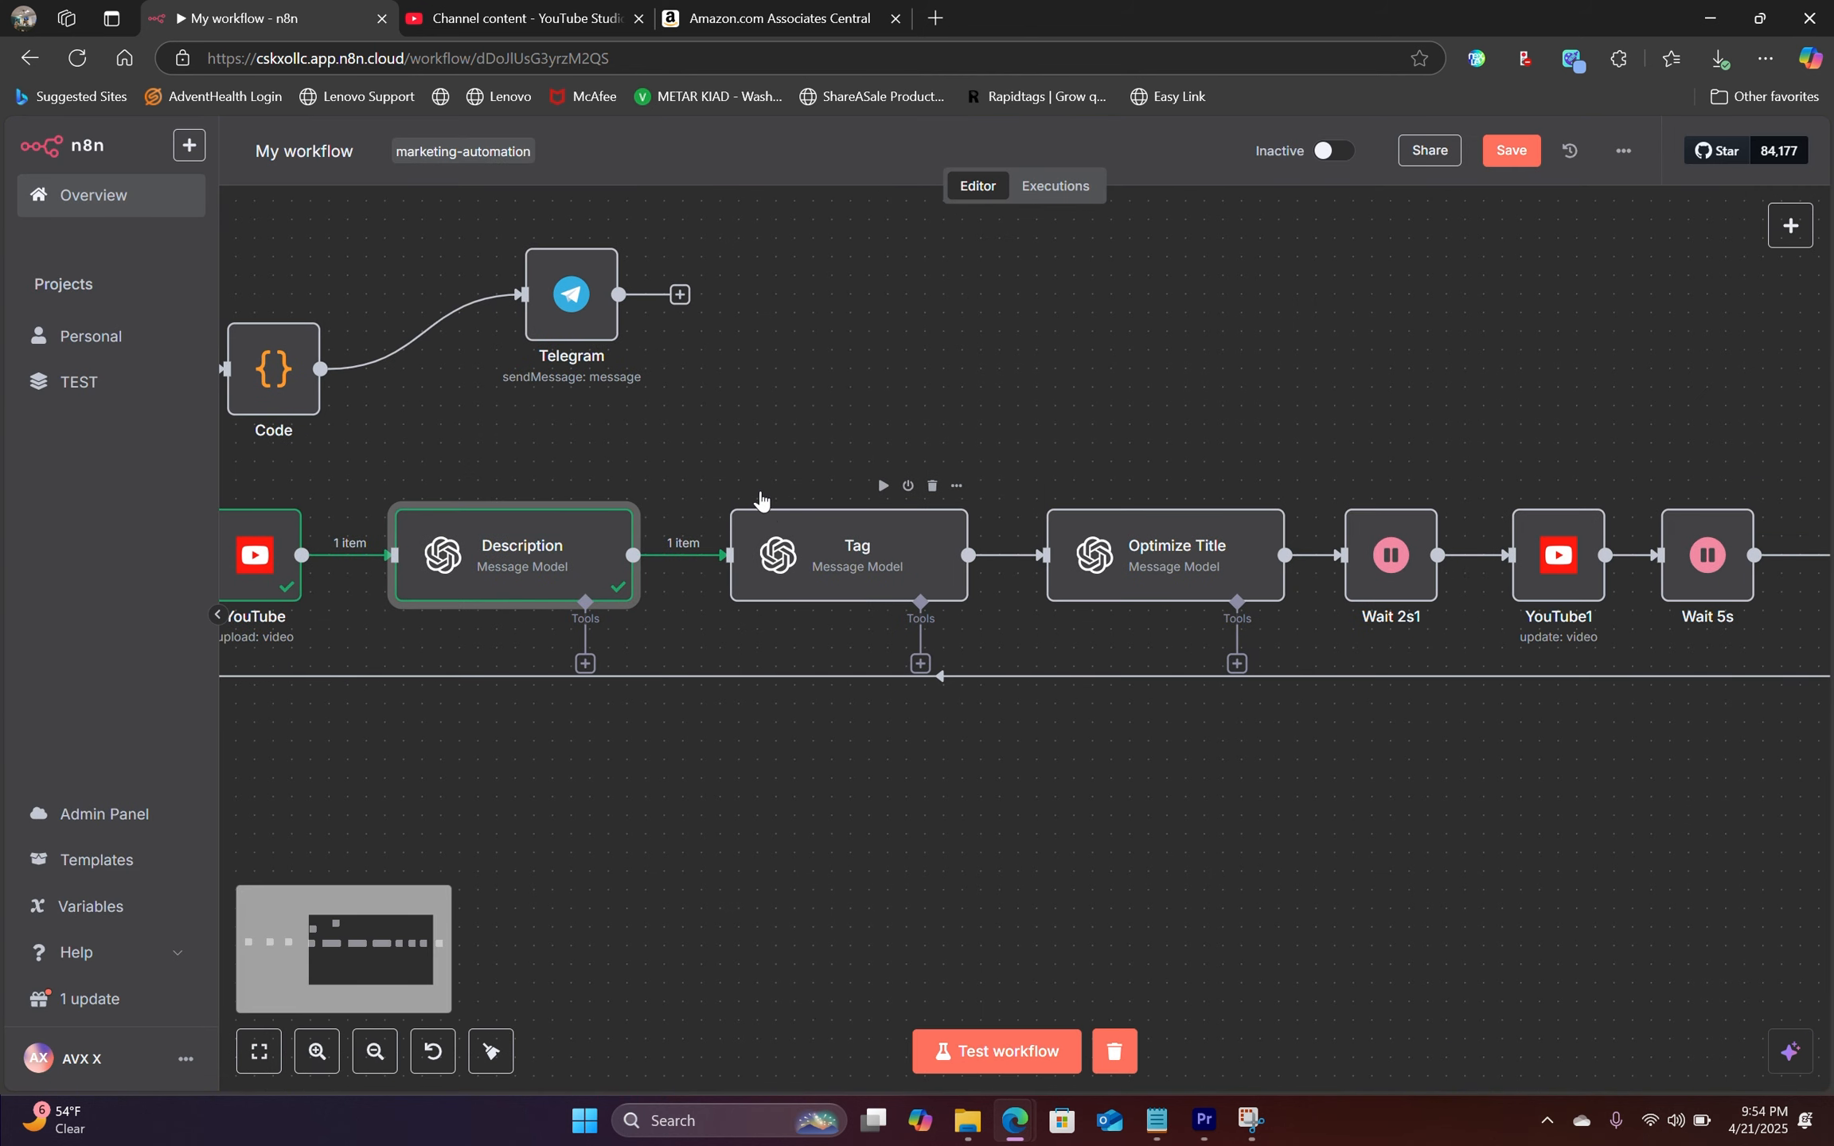
double_click(824, 549)
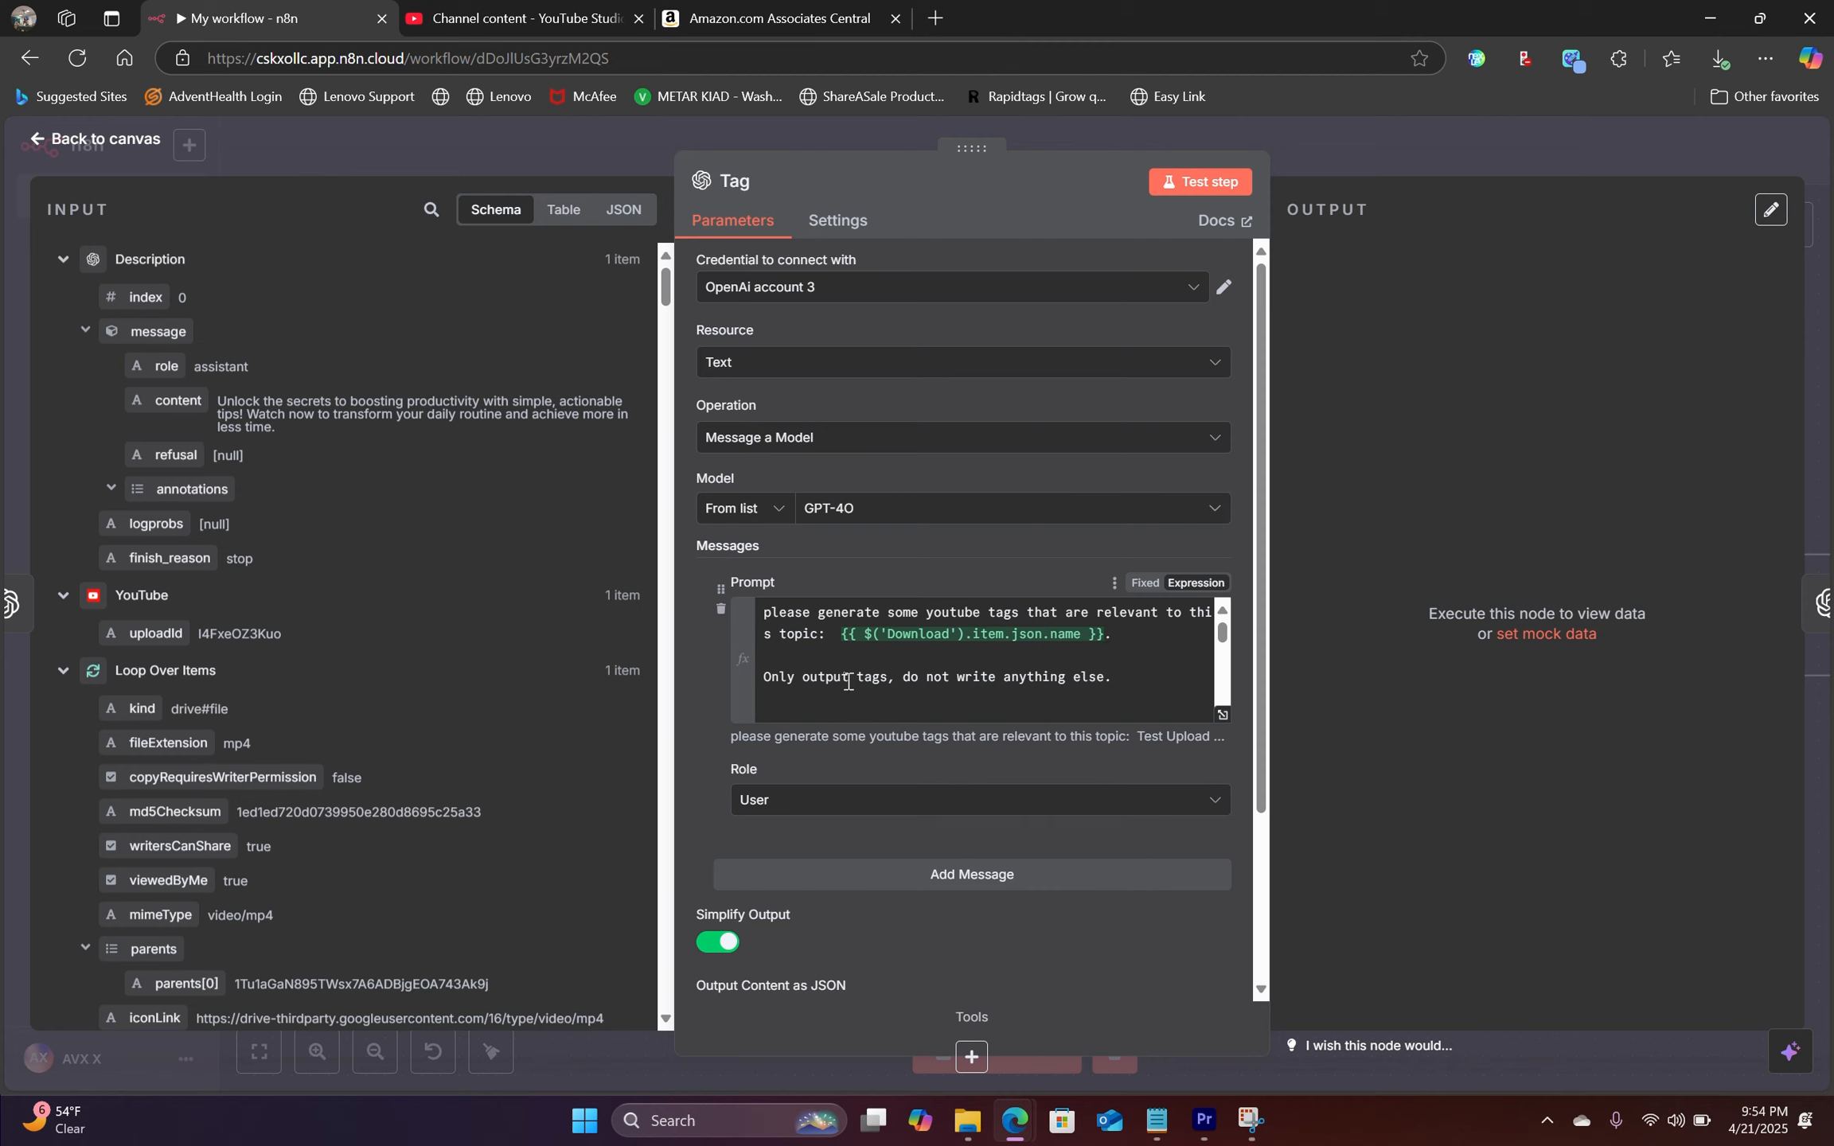
scroll(923, 682, "down", 2)
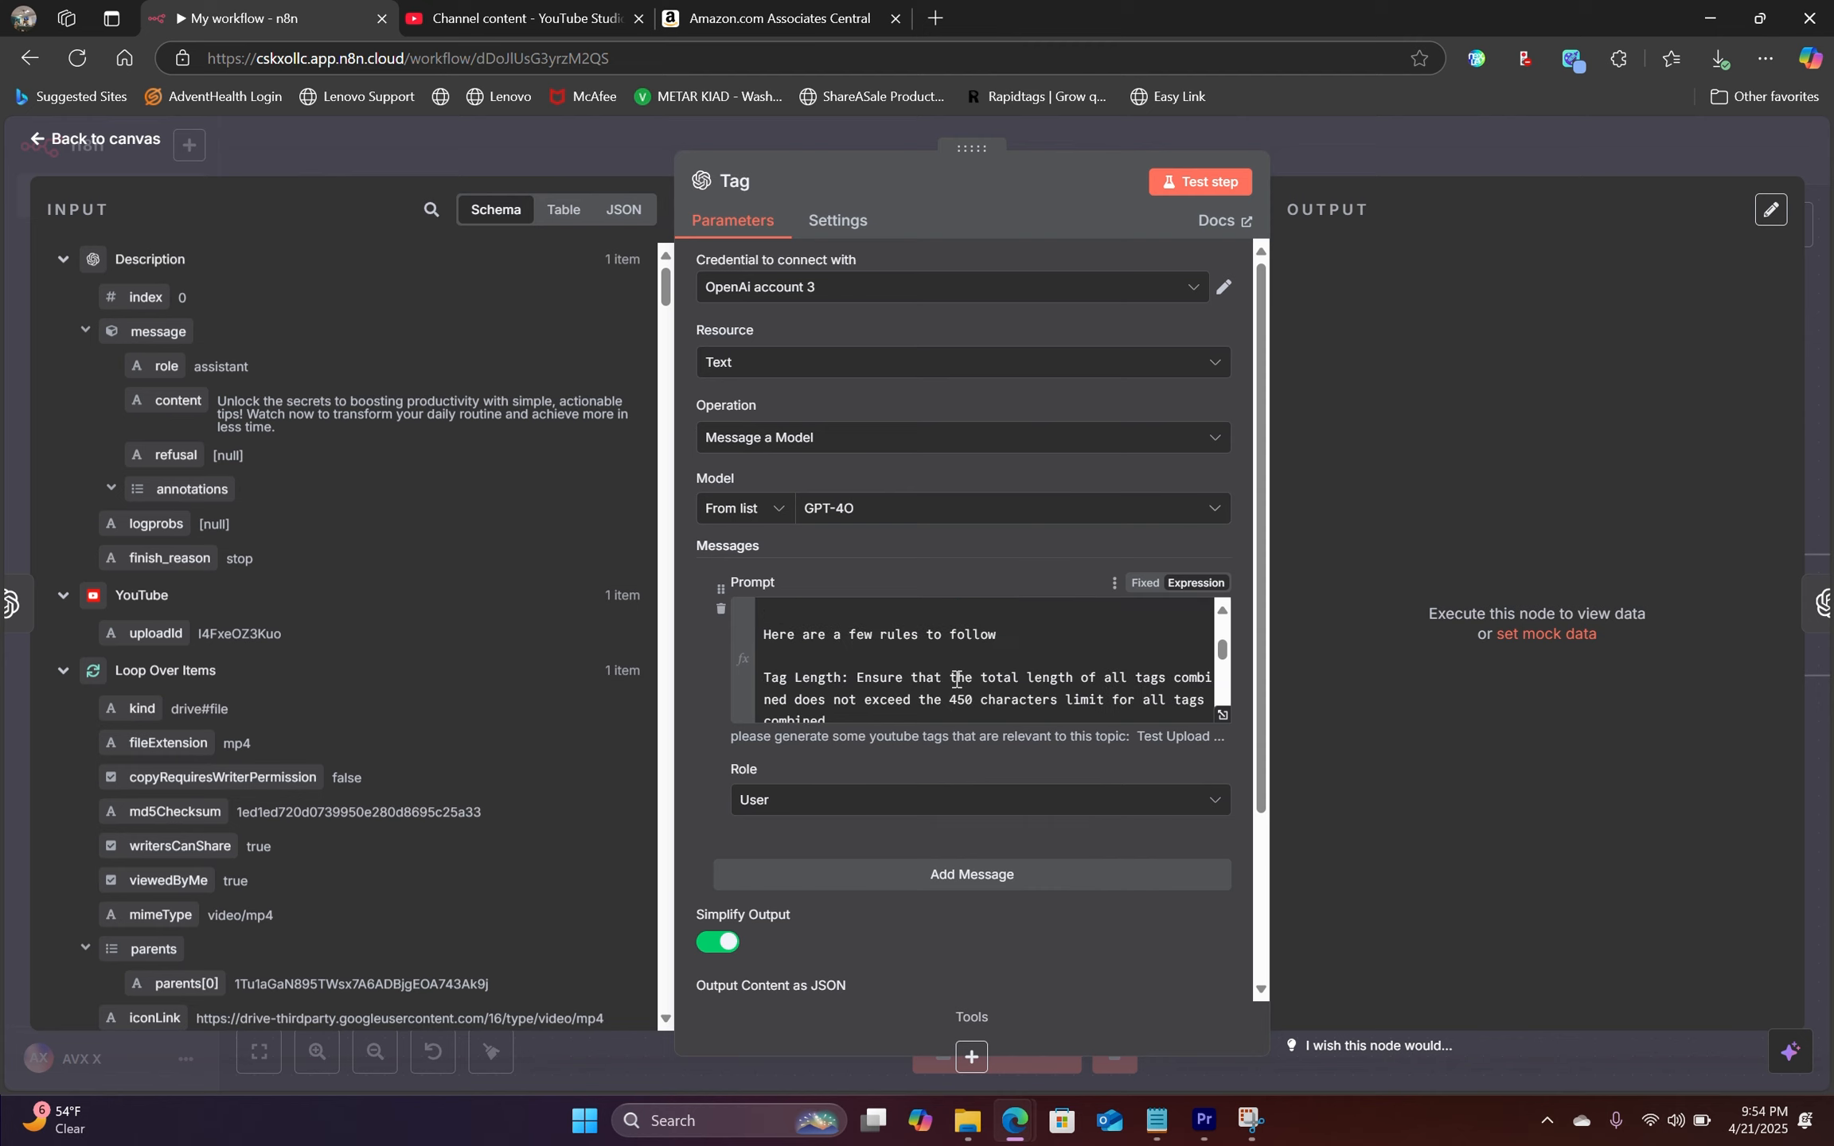
left_click(1222, 713)
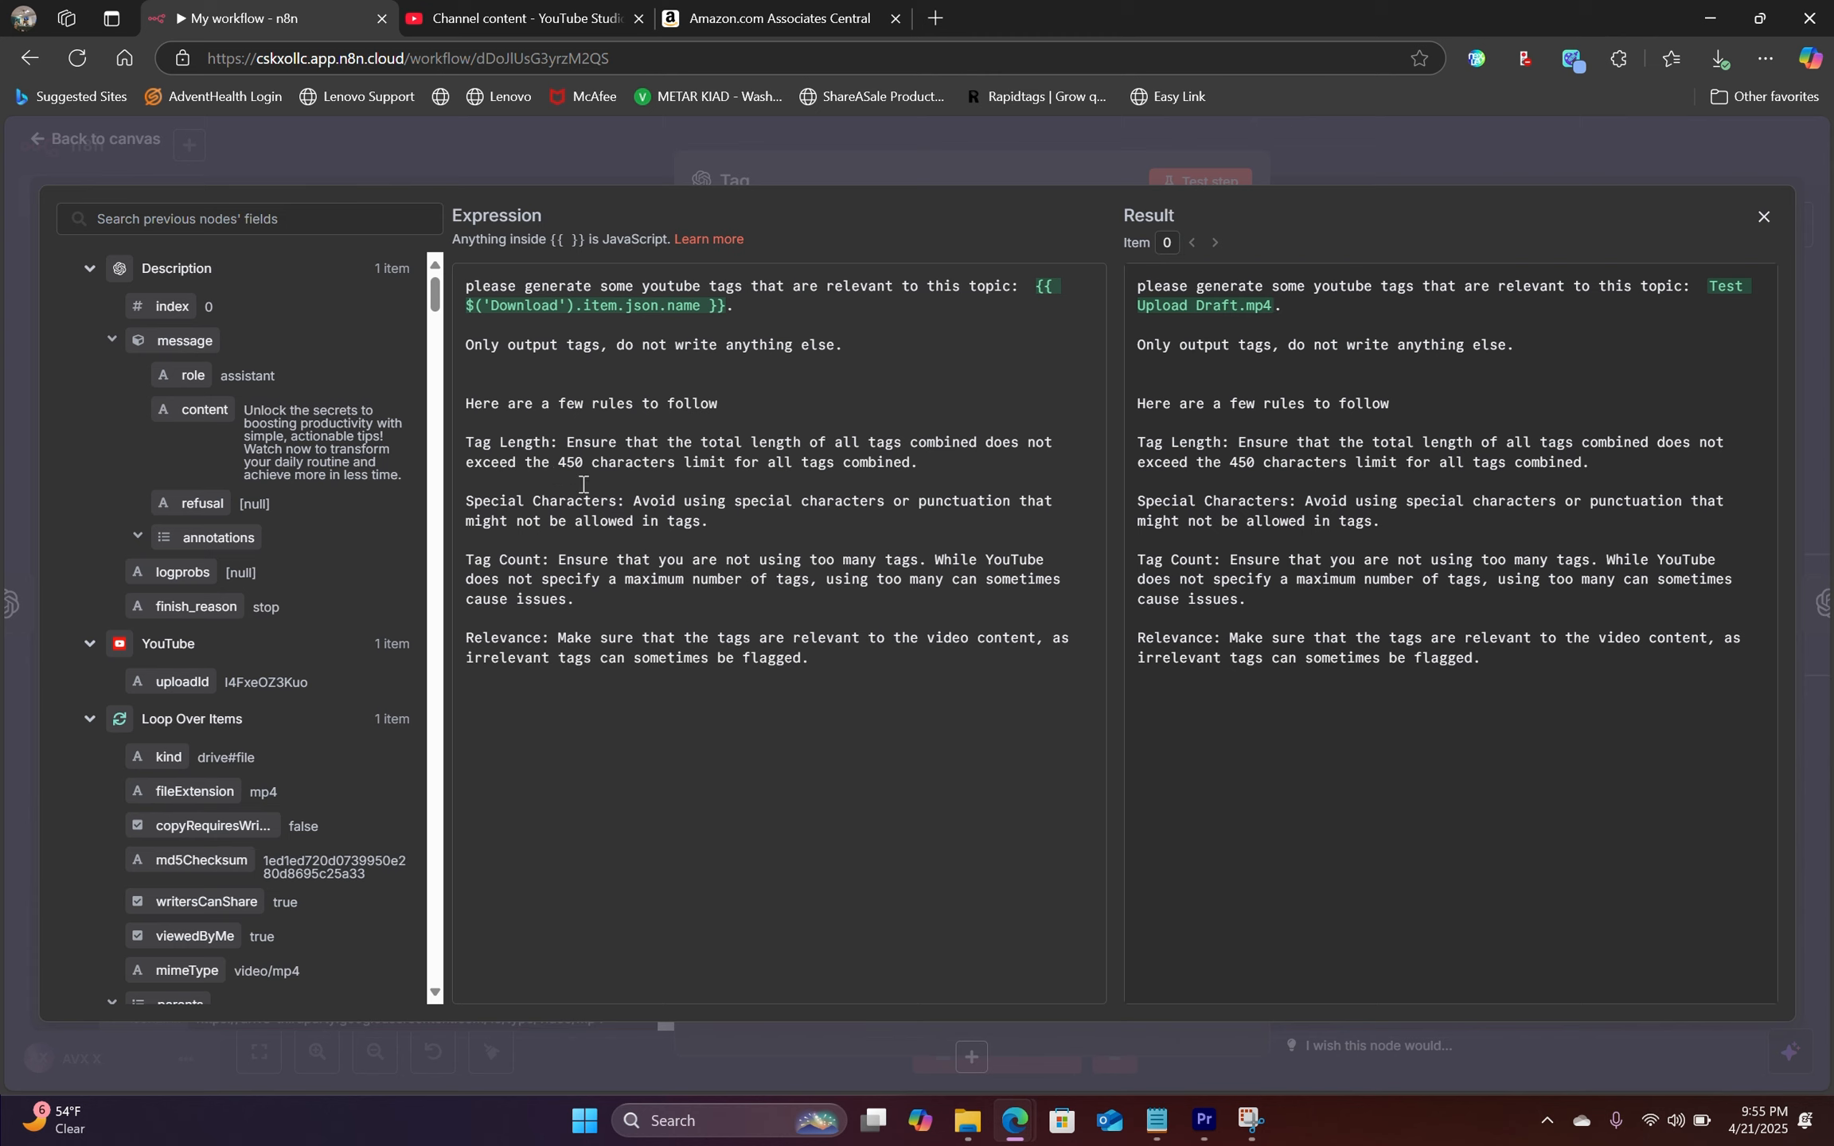
left_click_drag(820, 671, 446, 263)
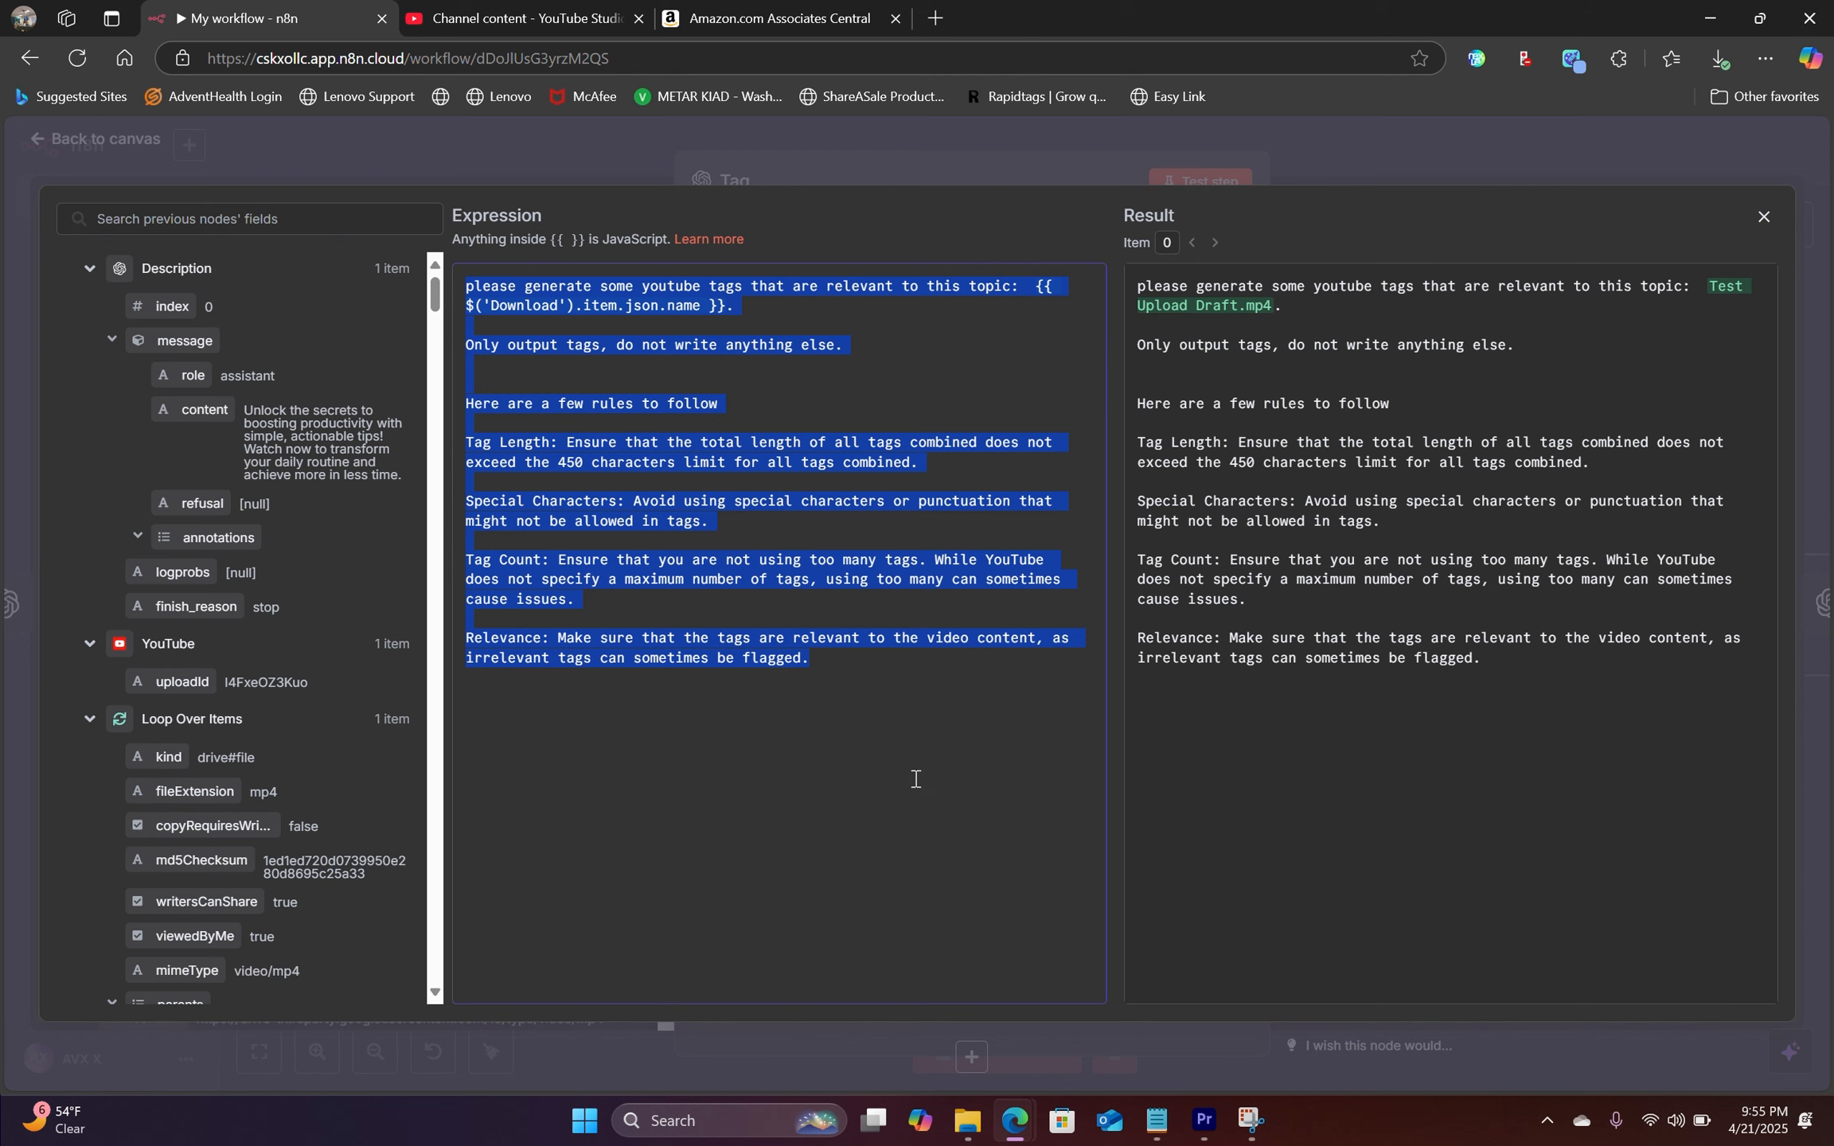
left_click(894, 754)
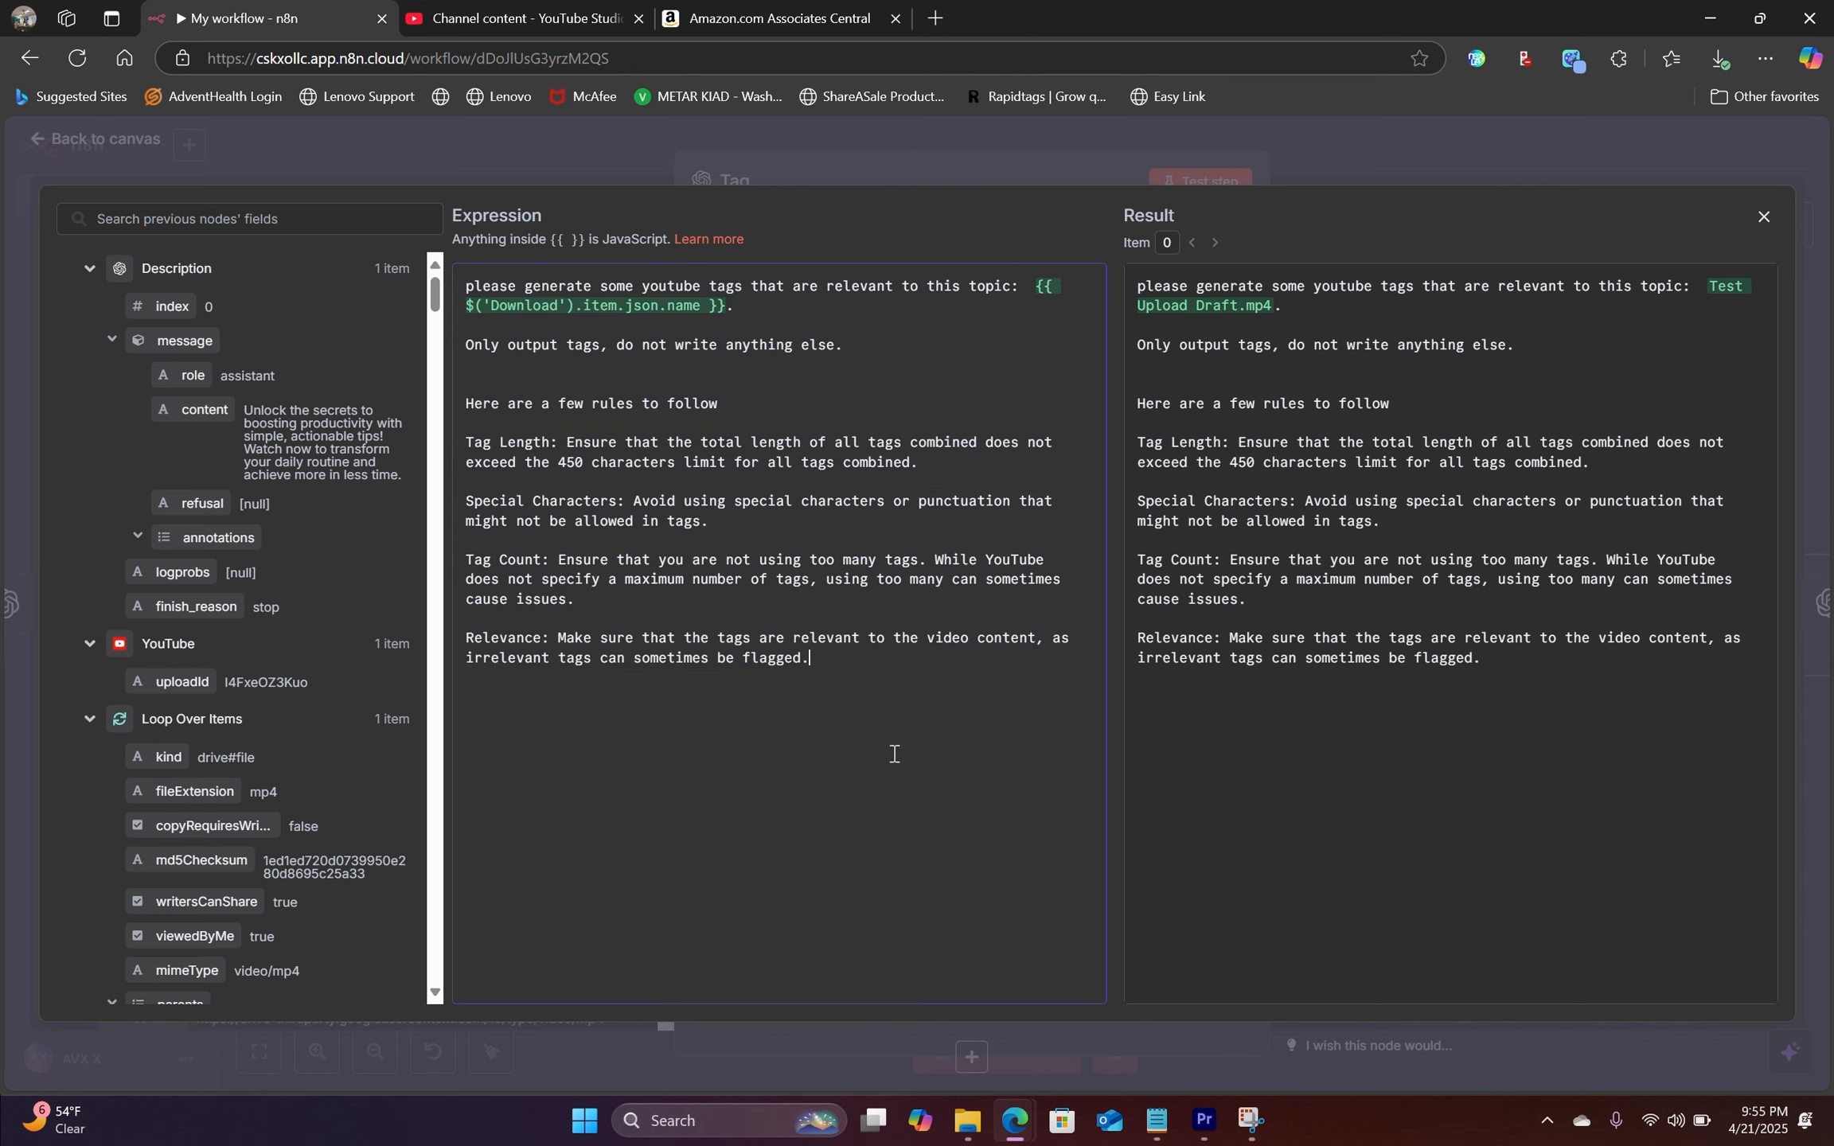
left_click(379, 150)
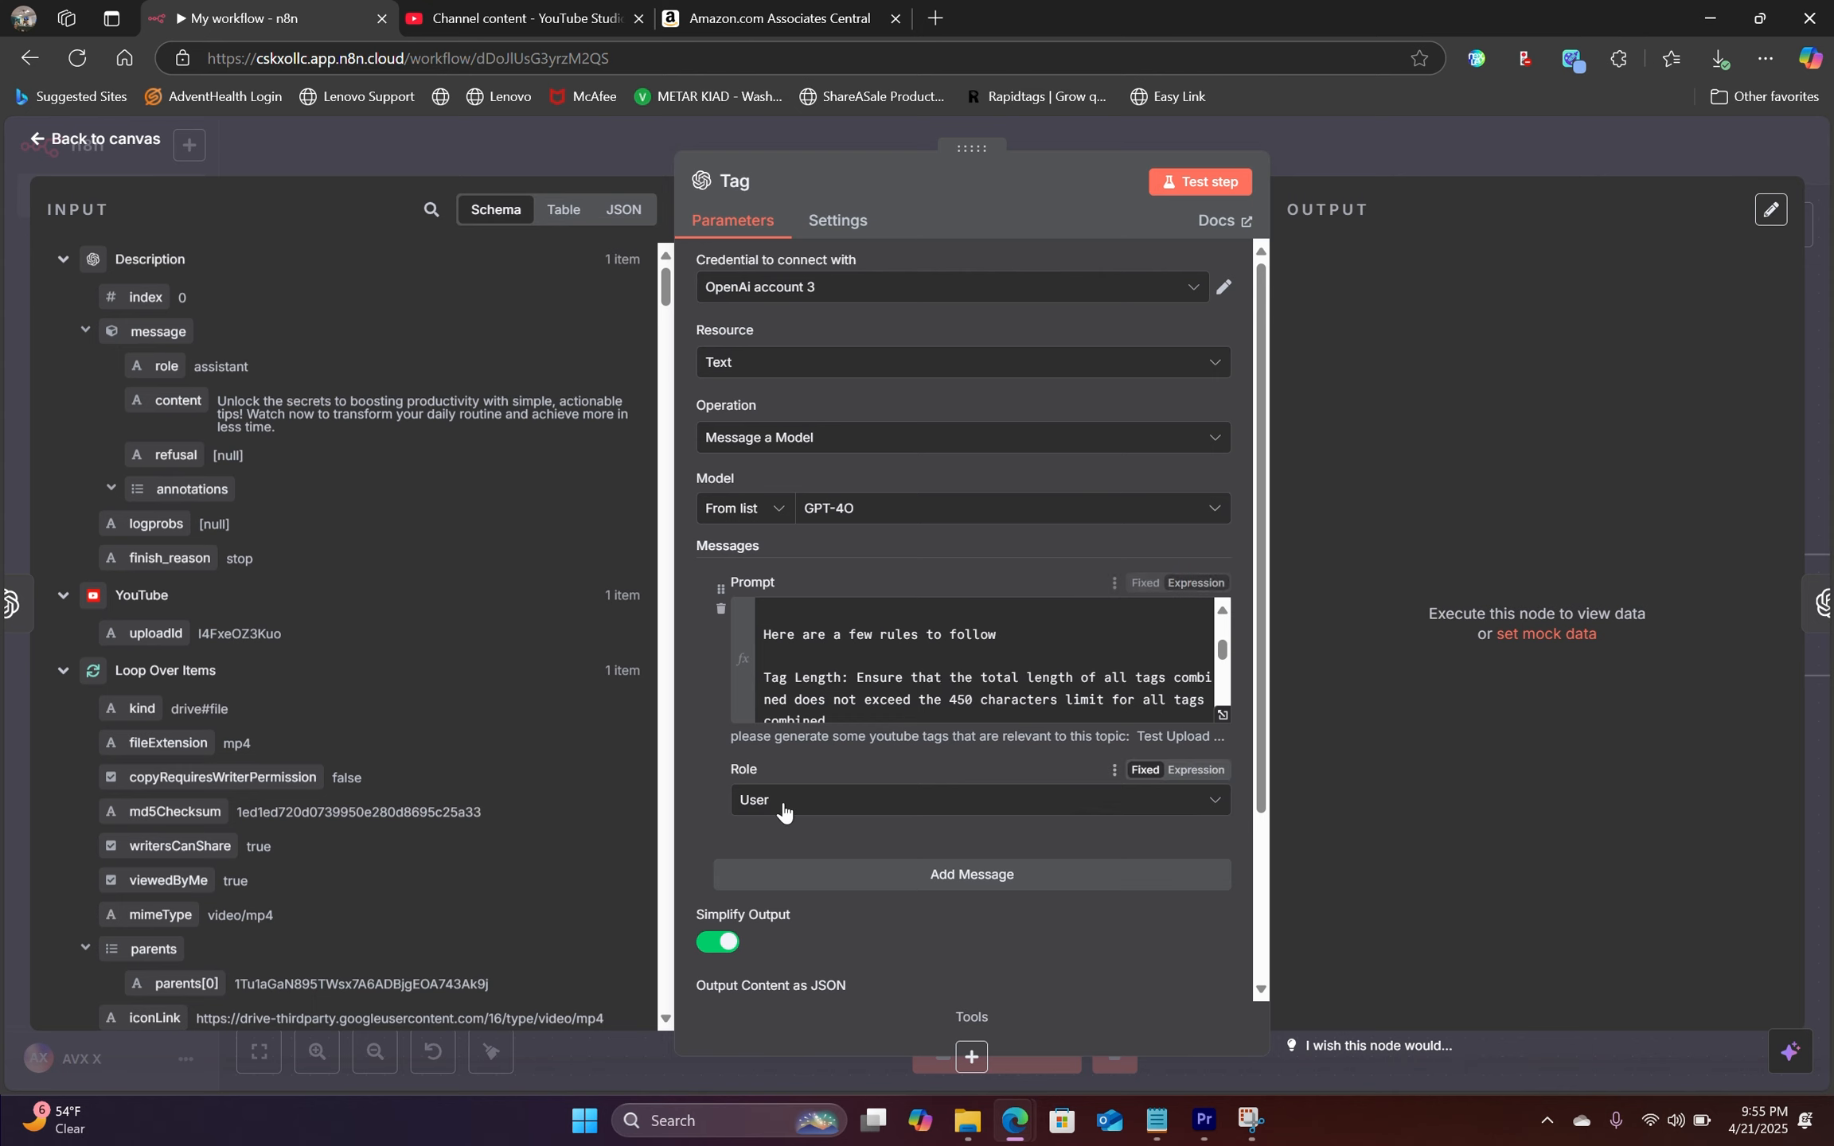
scroll(798, 808, "down", 3)
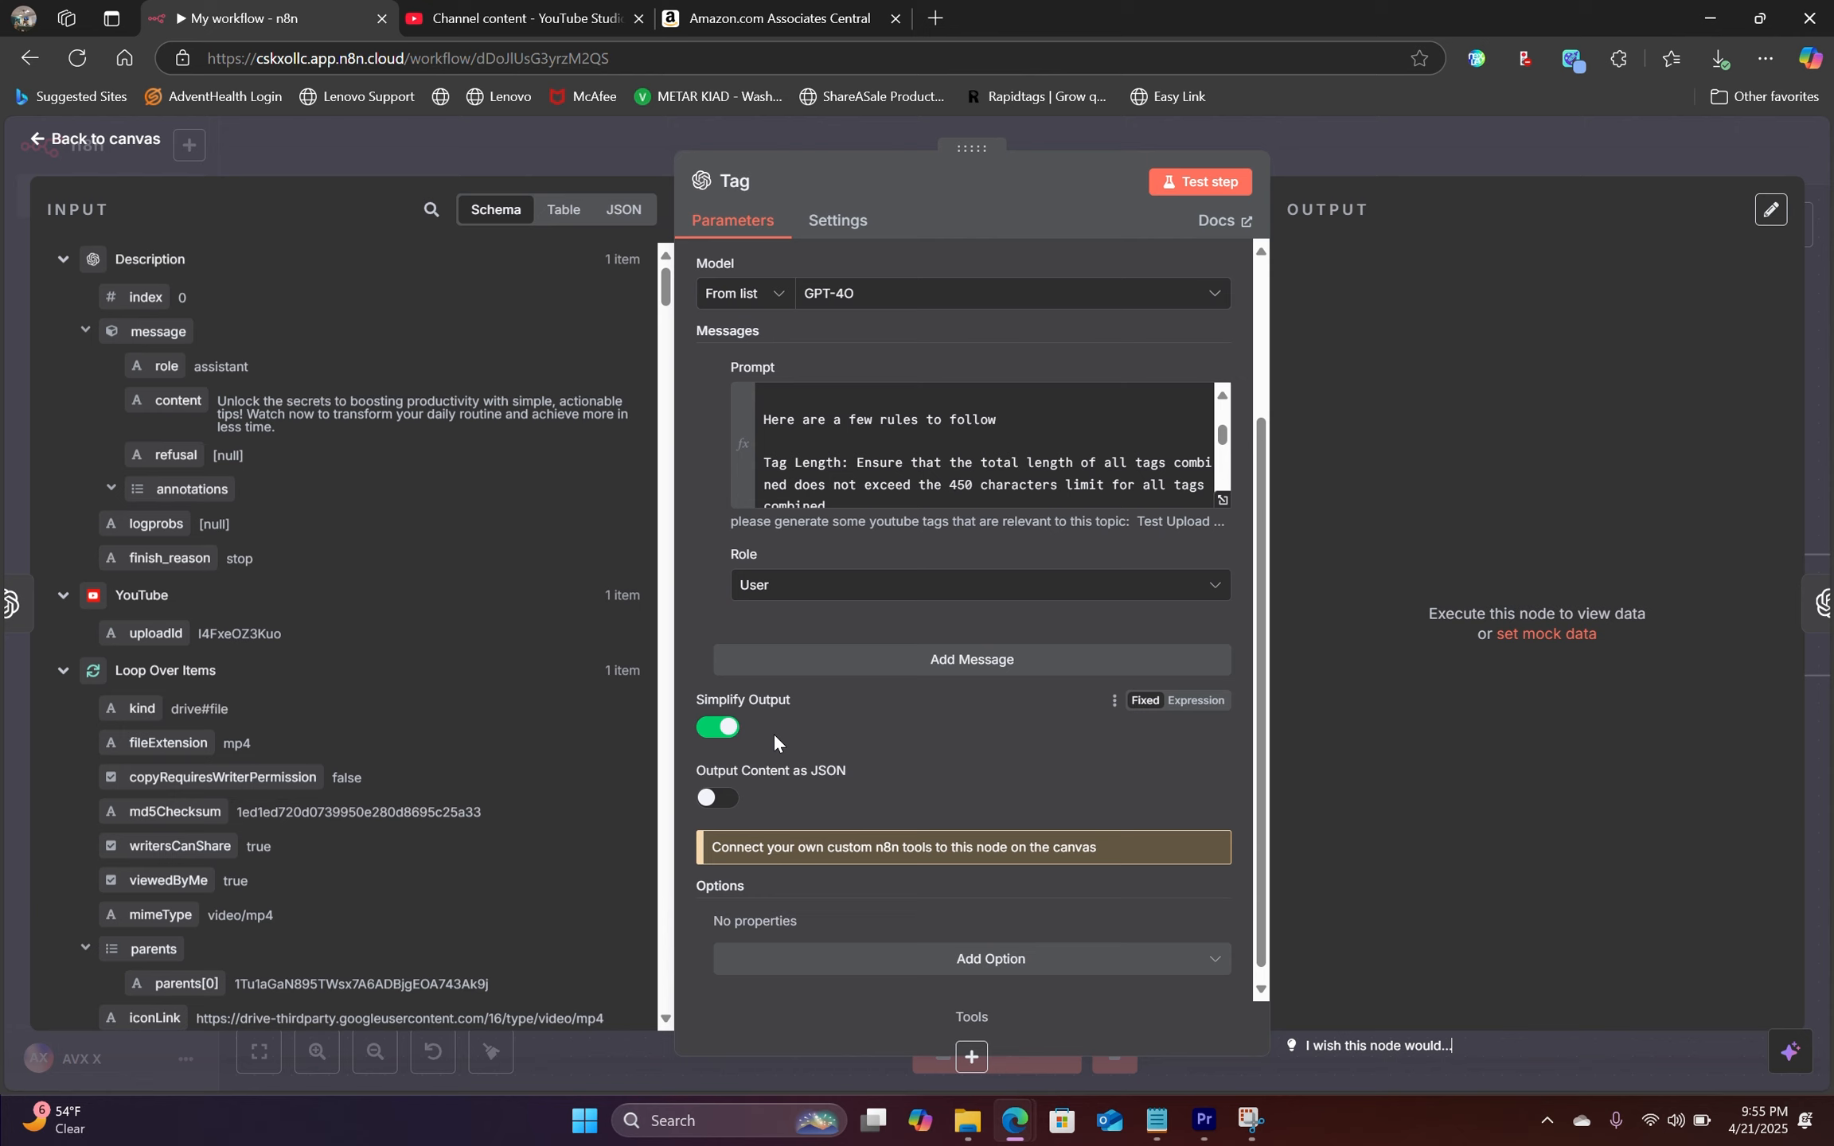
Step: Test the Tag node, highlight the generated tags in its output and close the node
left_click(1201, 183)
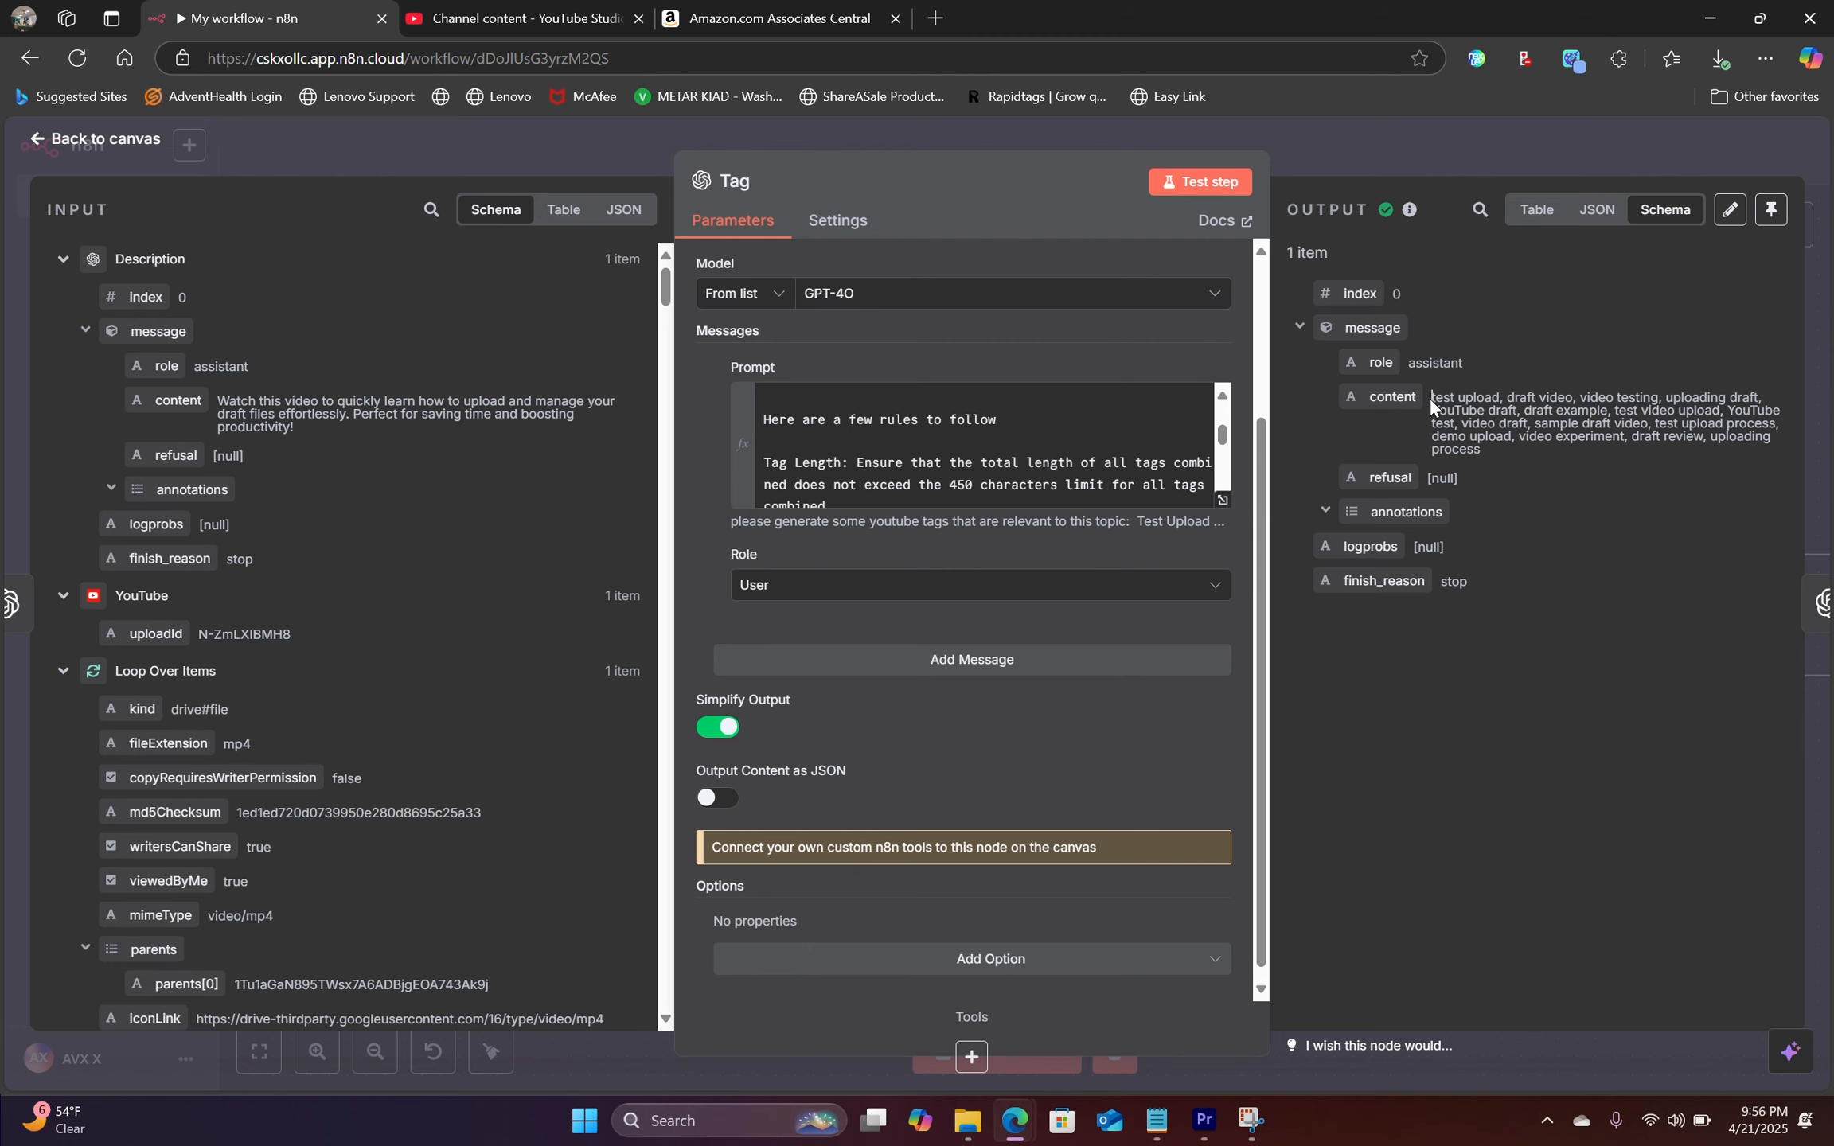
left_click_drag(1430, 397, 1544, 448)
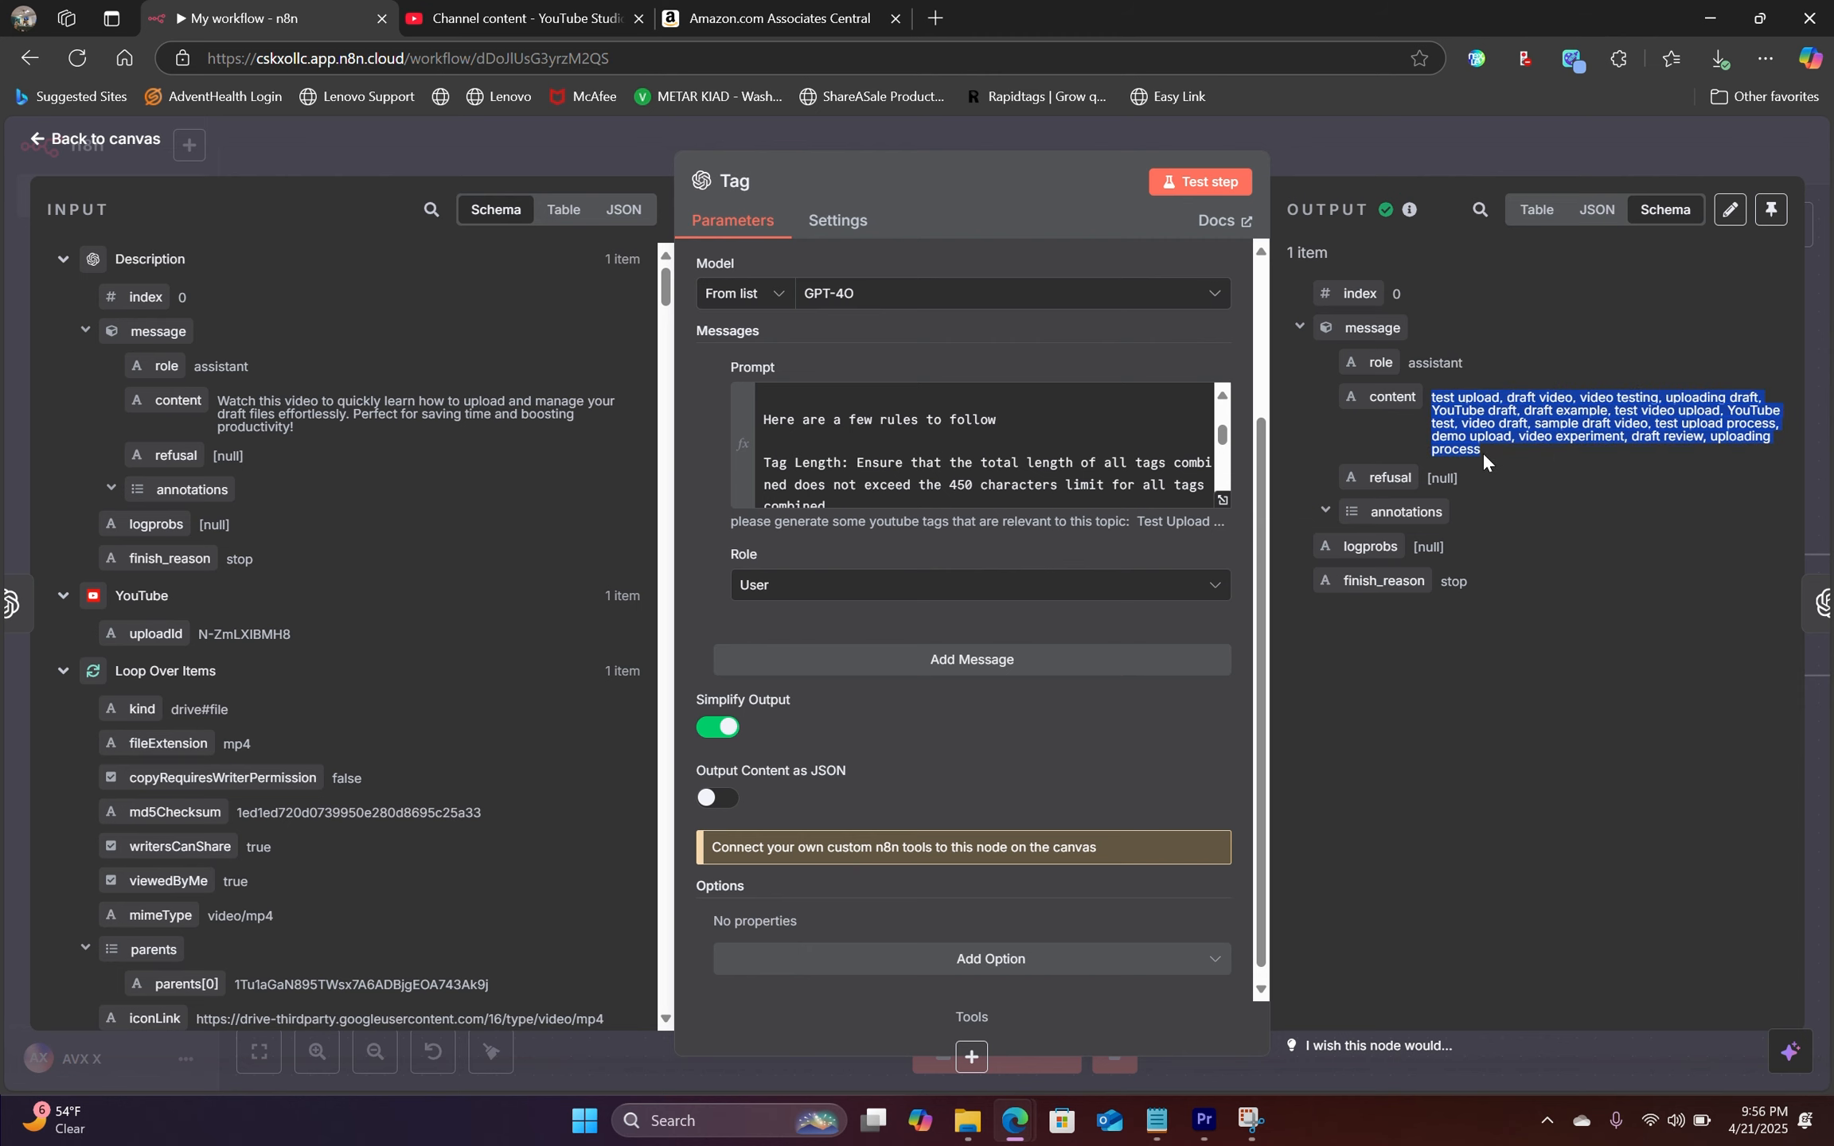
key("Escape")
Step: Open the Optimize Title node, review its prompt and input data, and run a test of the node
double_click(1018, 578)
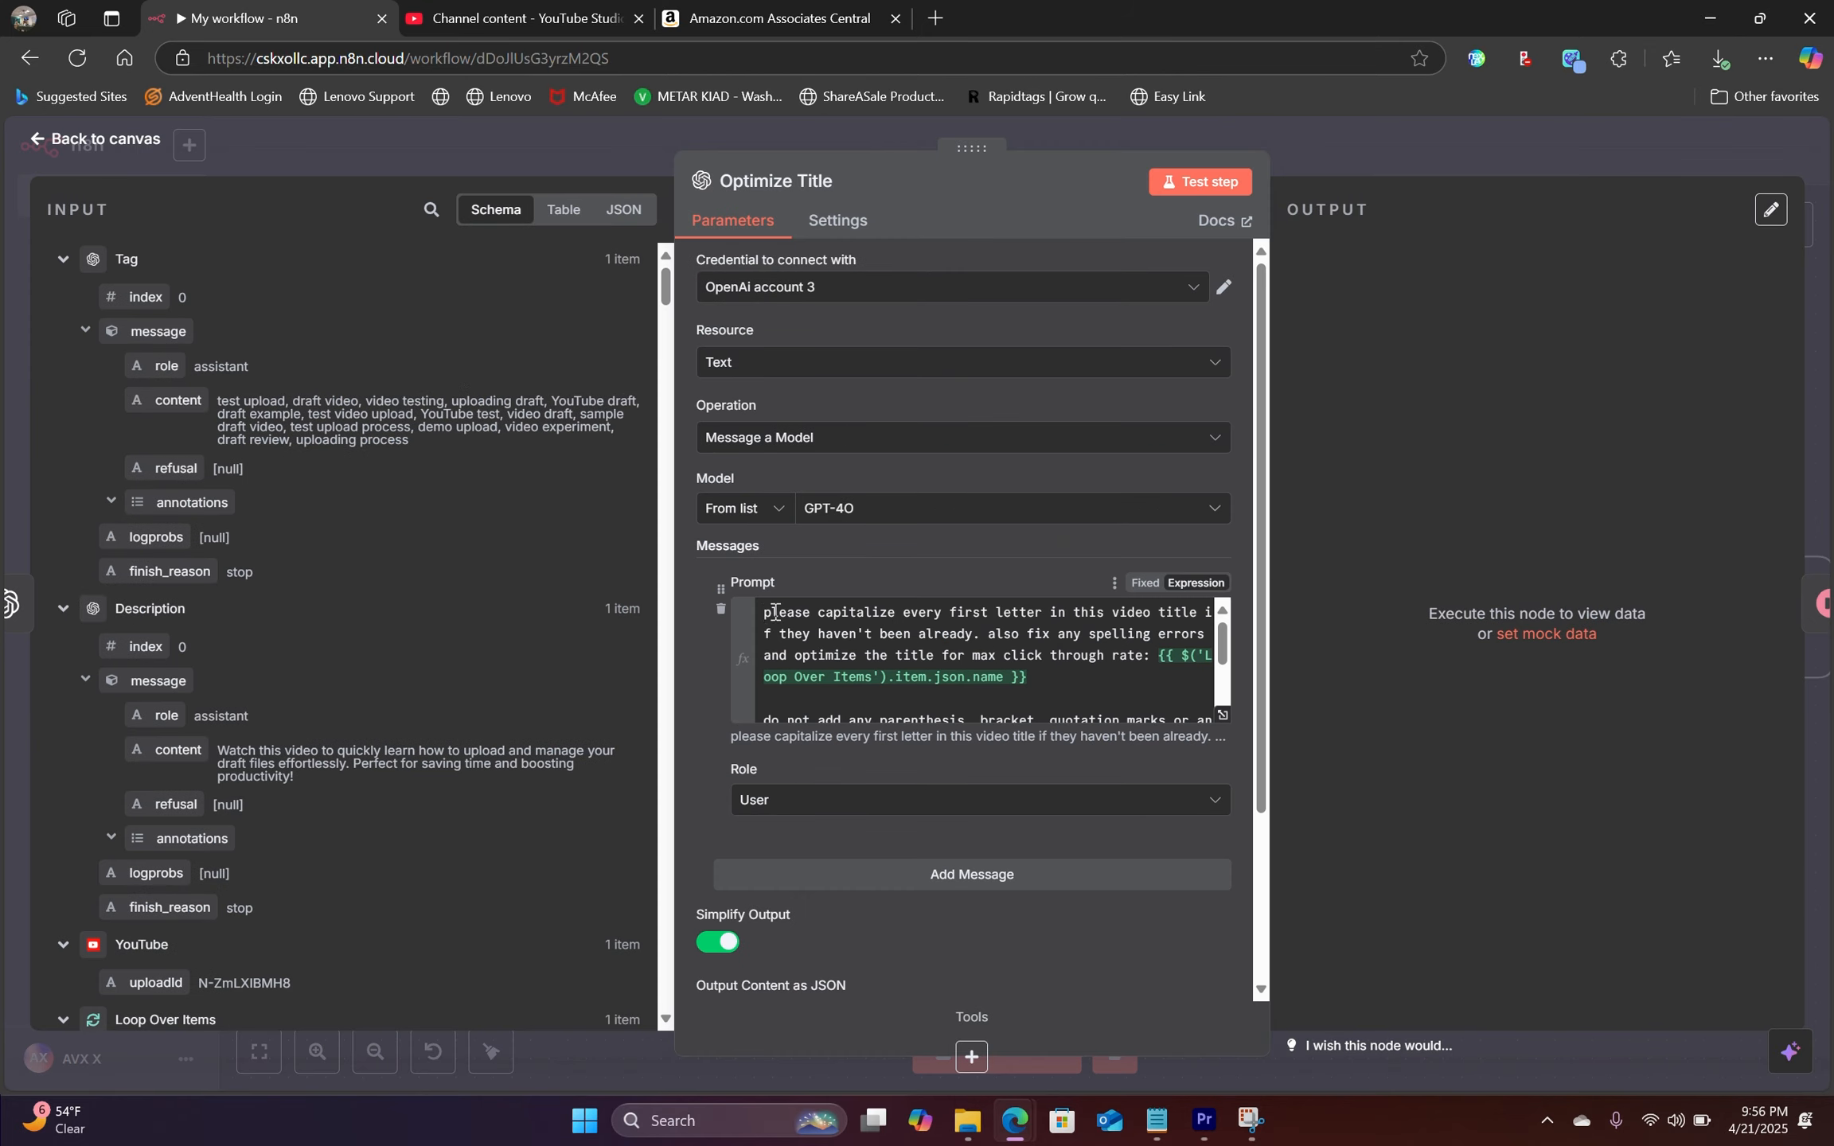
left_click_drag(761, 614, 1154, 714)
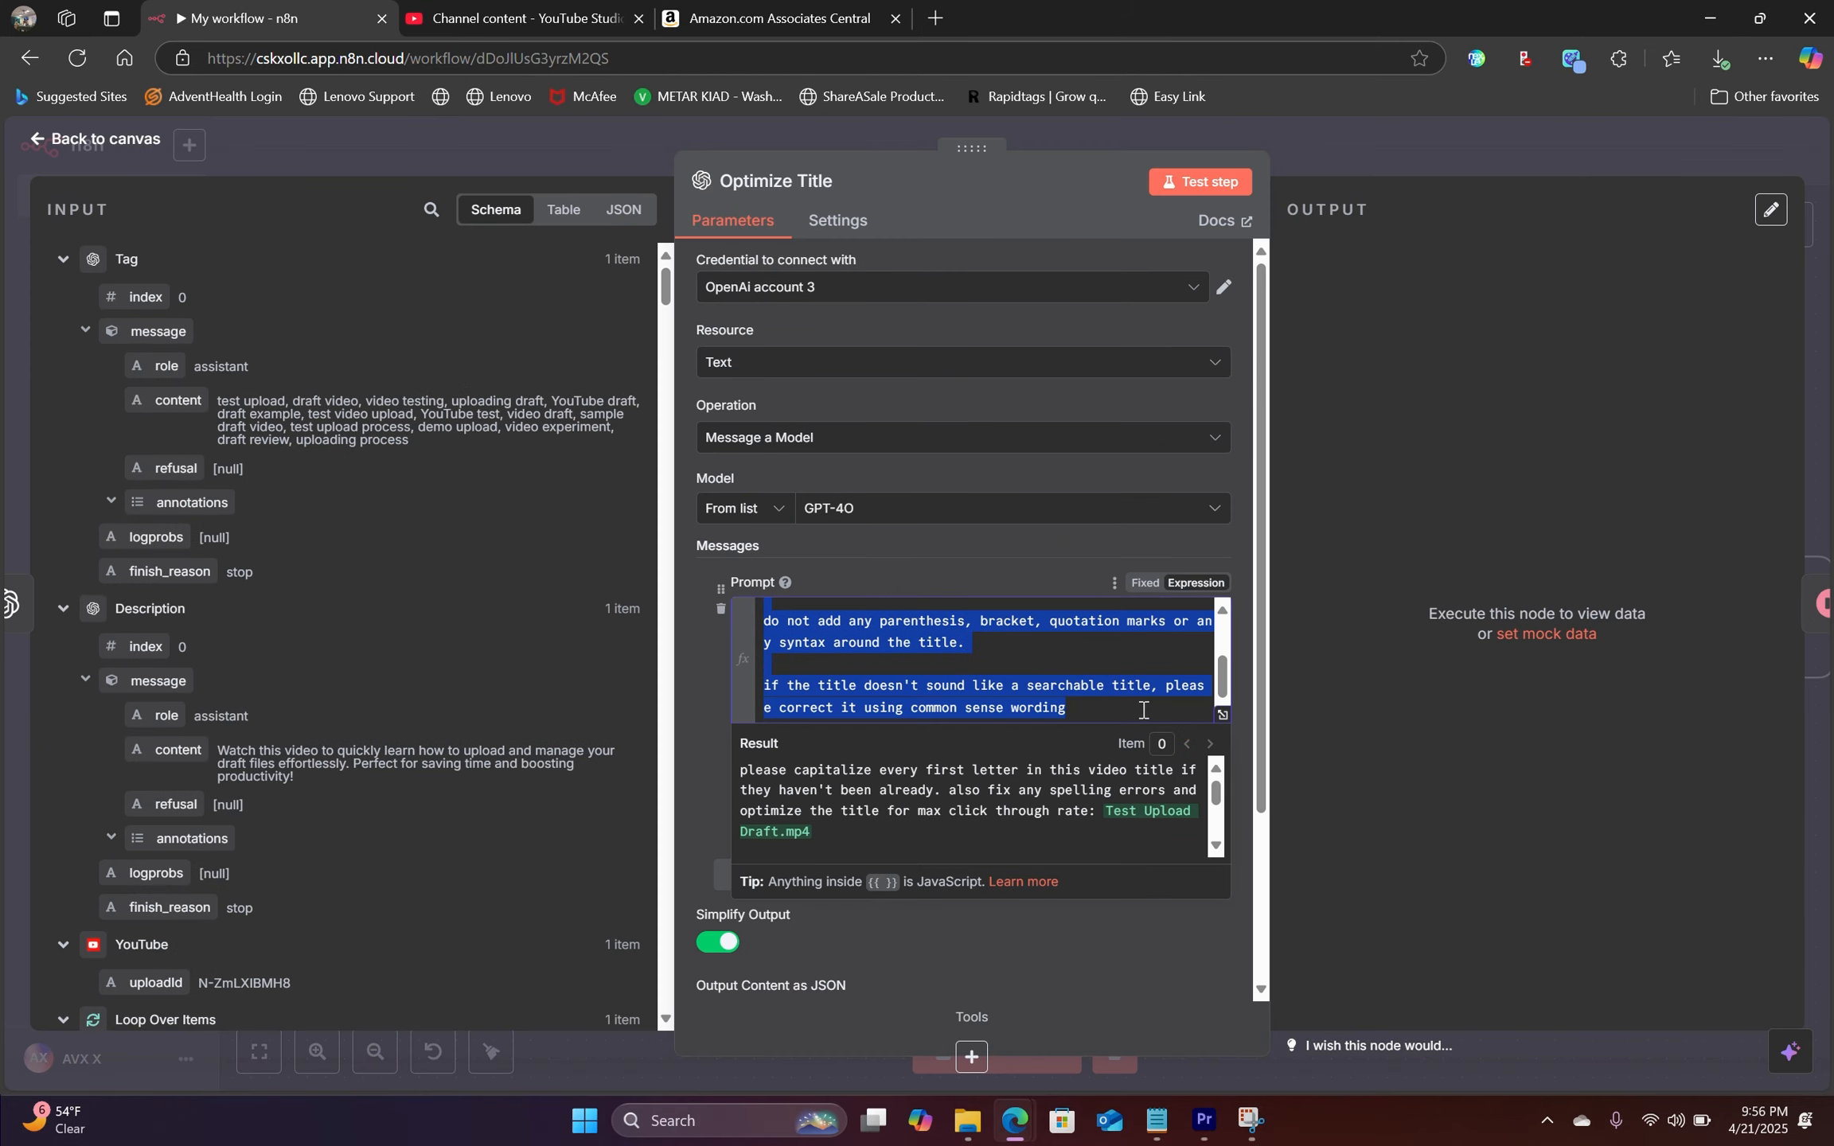
left_click(1108, 651)
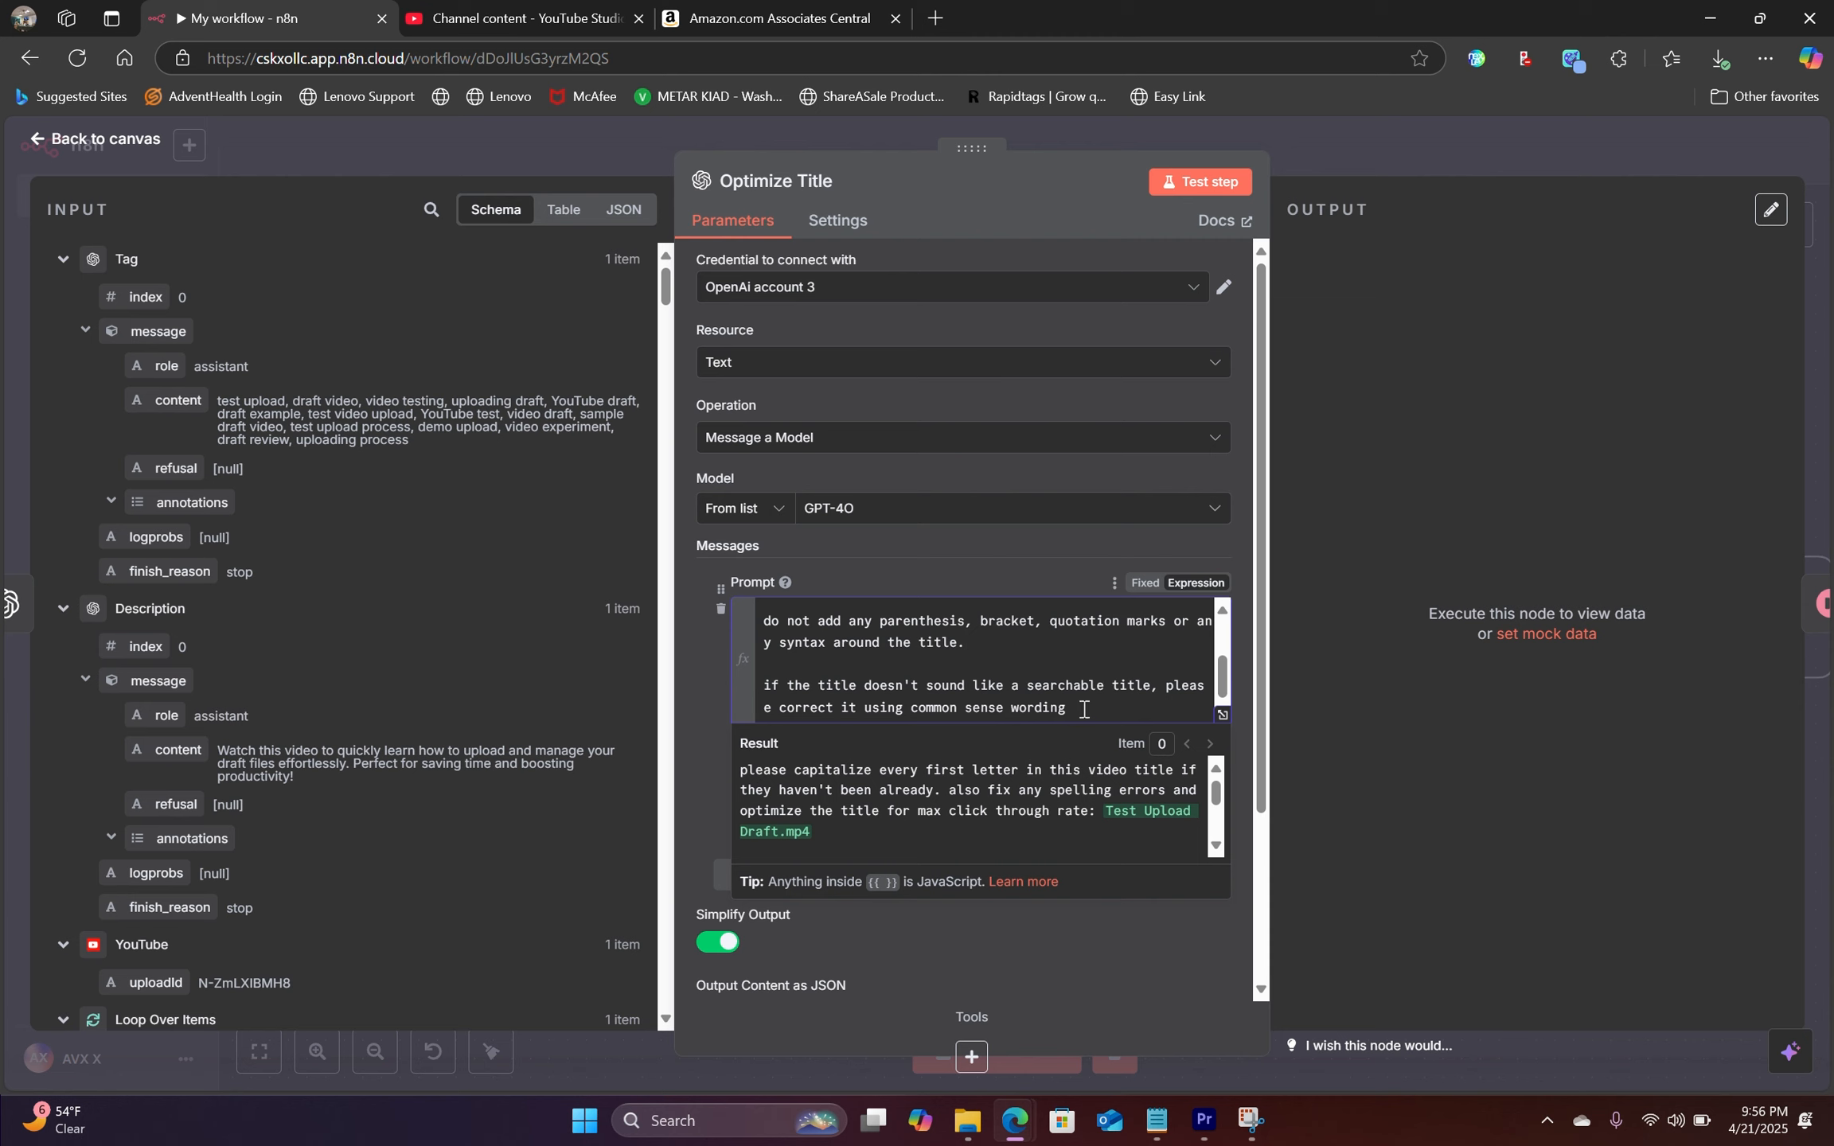
scroll(1094, 693, "up", 3)
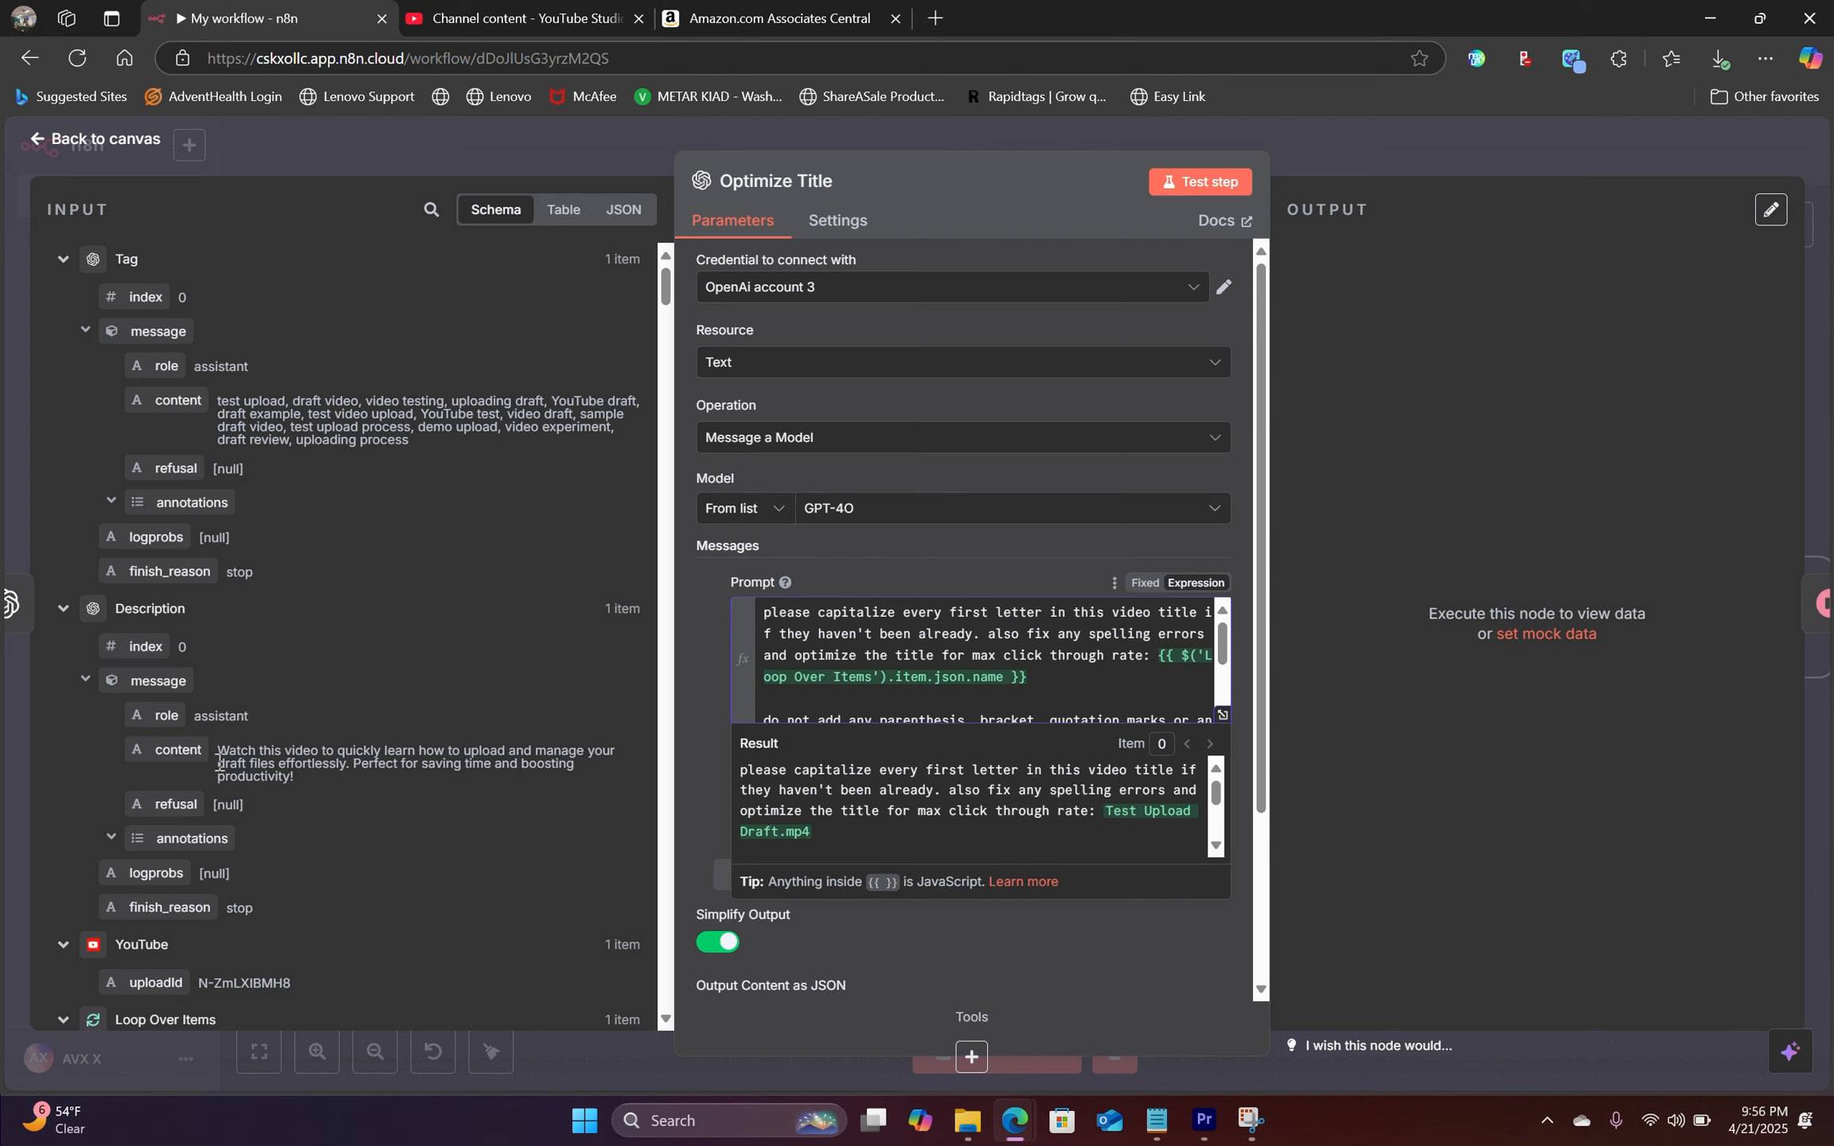
scroll(219, 760, "down", 1)
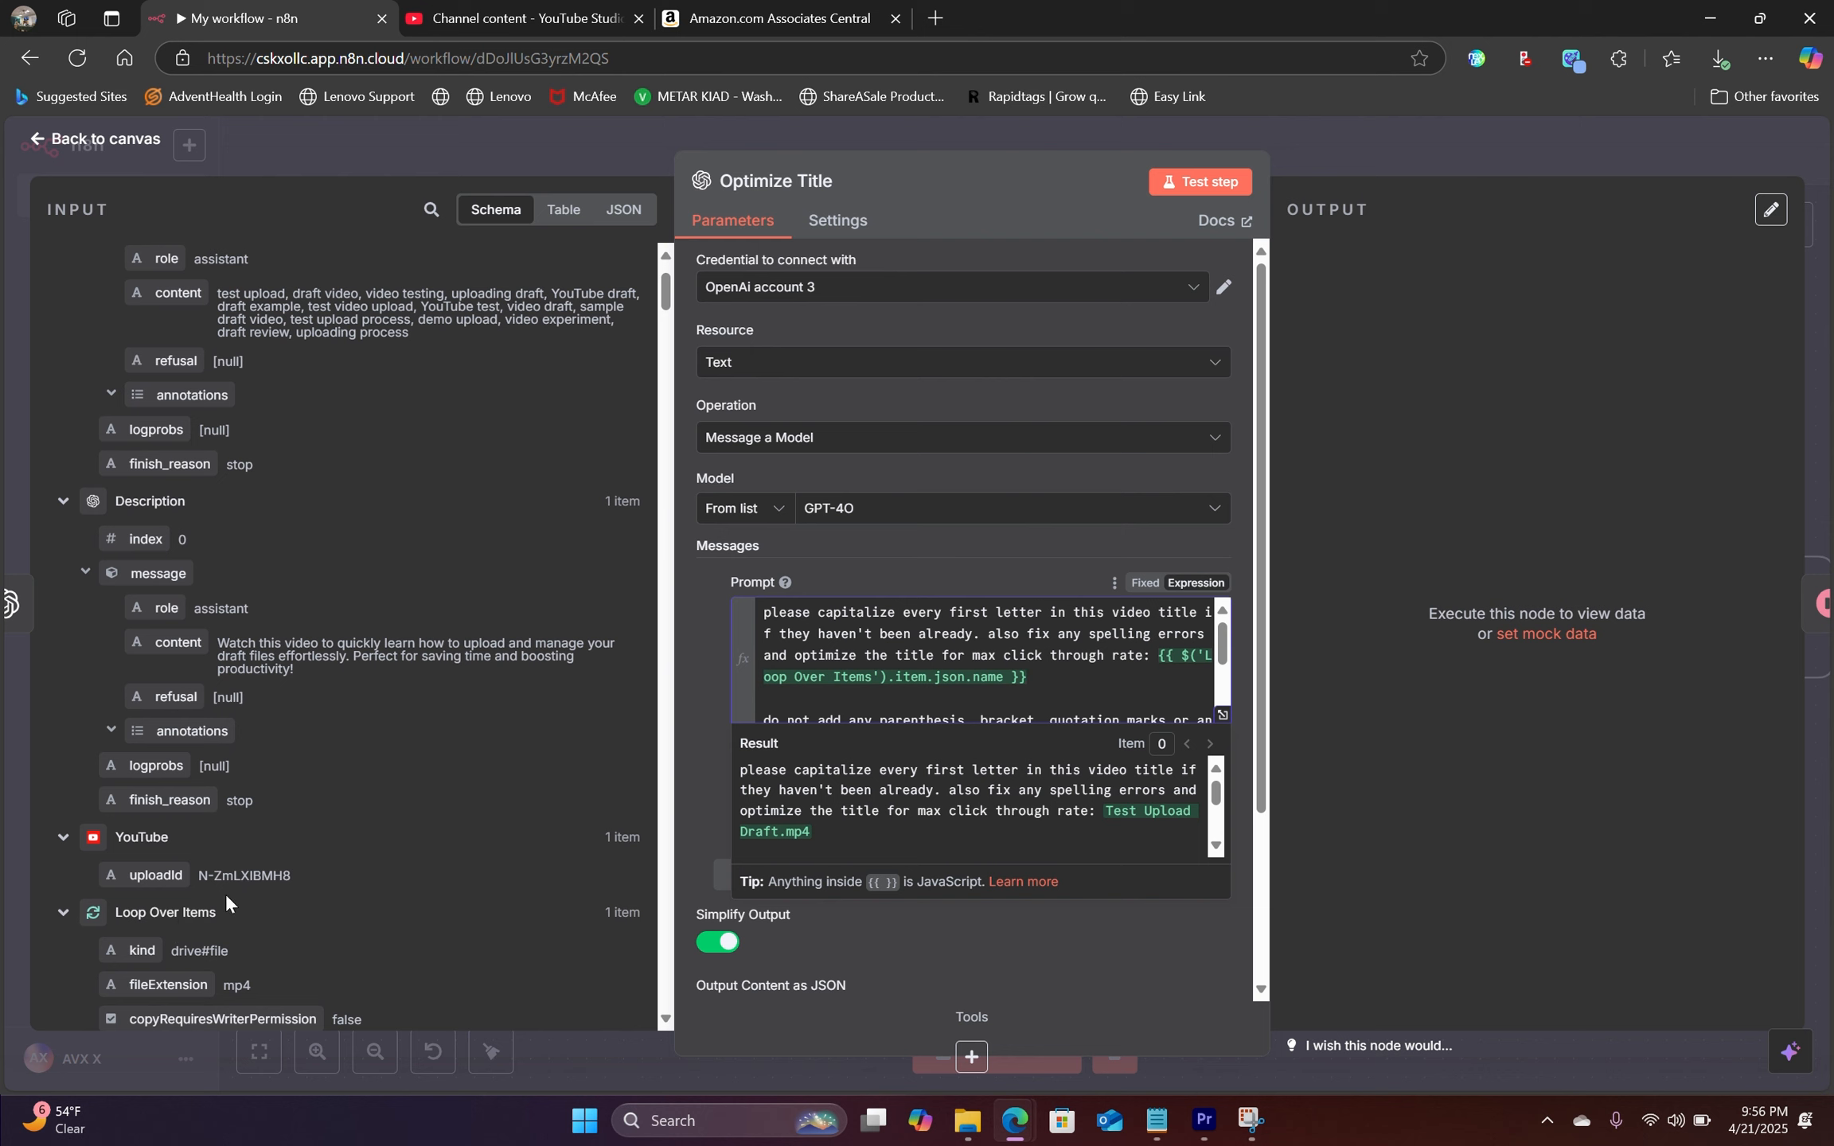
scroll(225, 892, "down", 2)
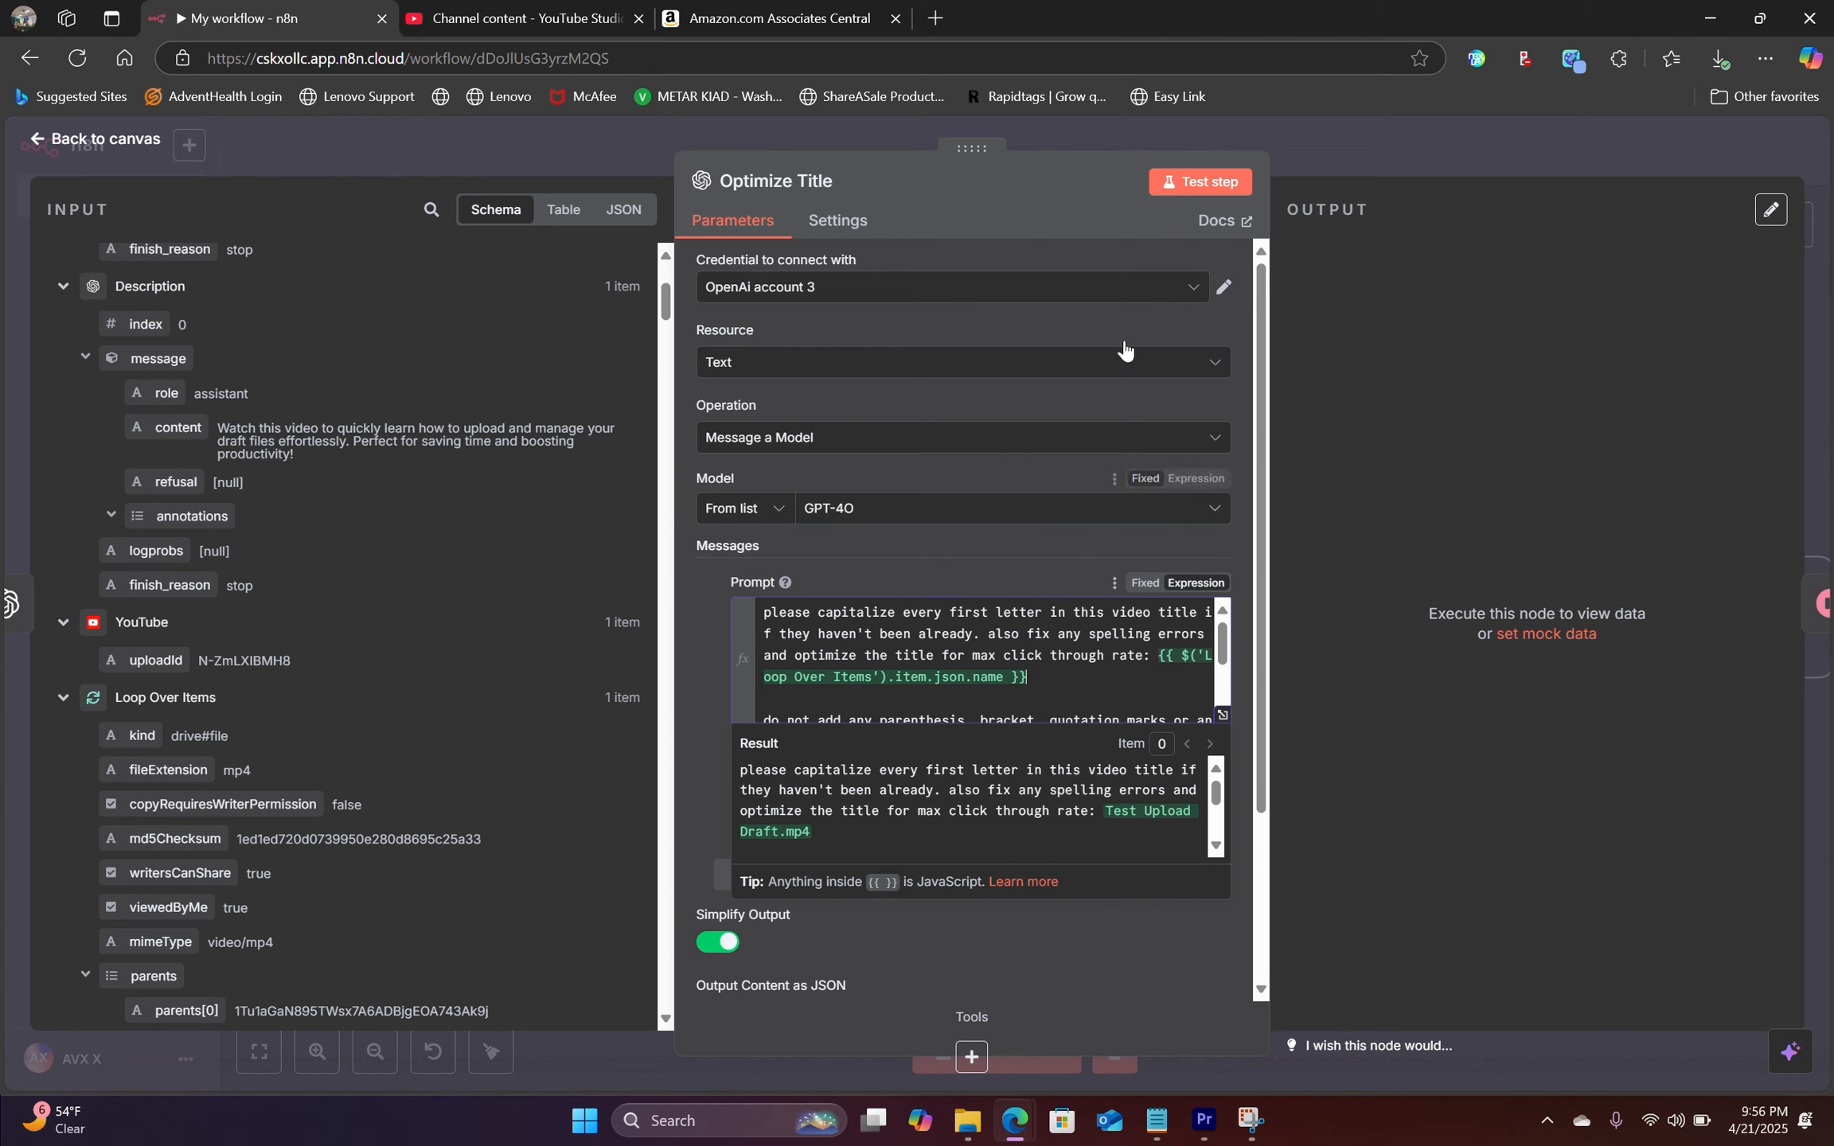
left_click(1170, 189)
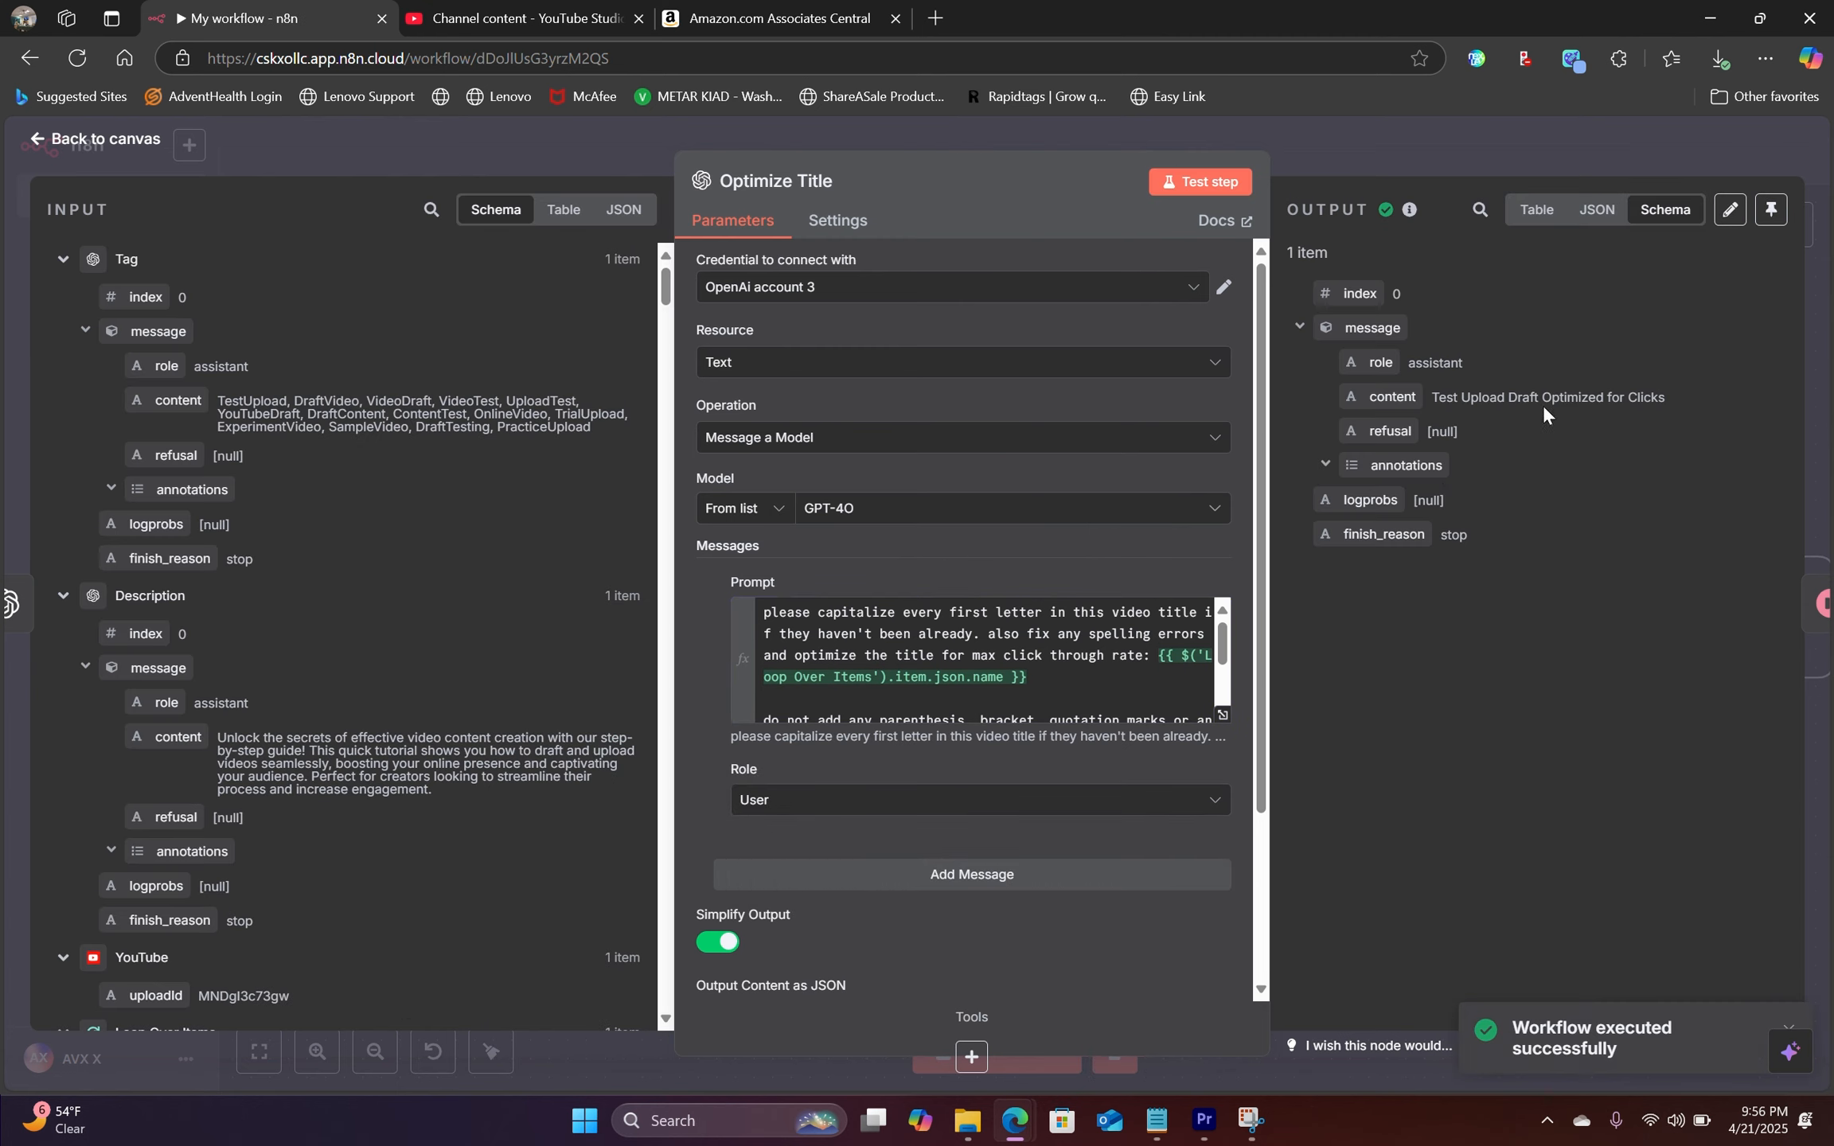
Step: Highlight the generated title in the Optimize Title output, inspect the title expression in the prompt and return to the canvas
left_click_drag(1433, 395, 1673, 399)
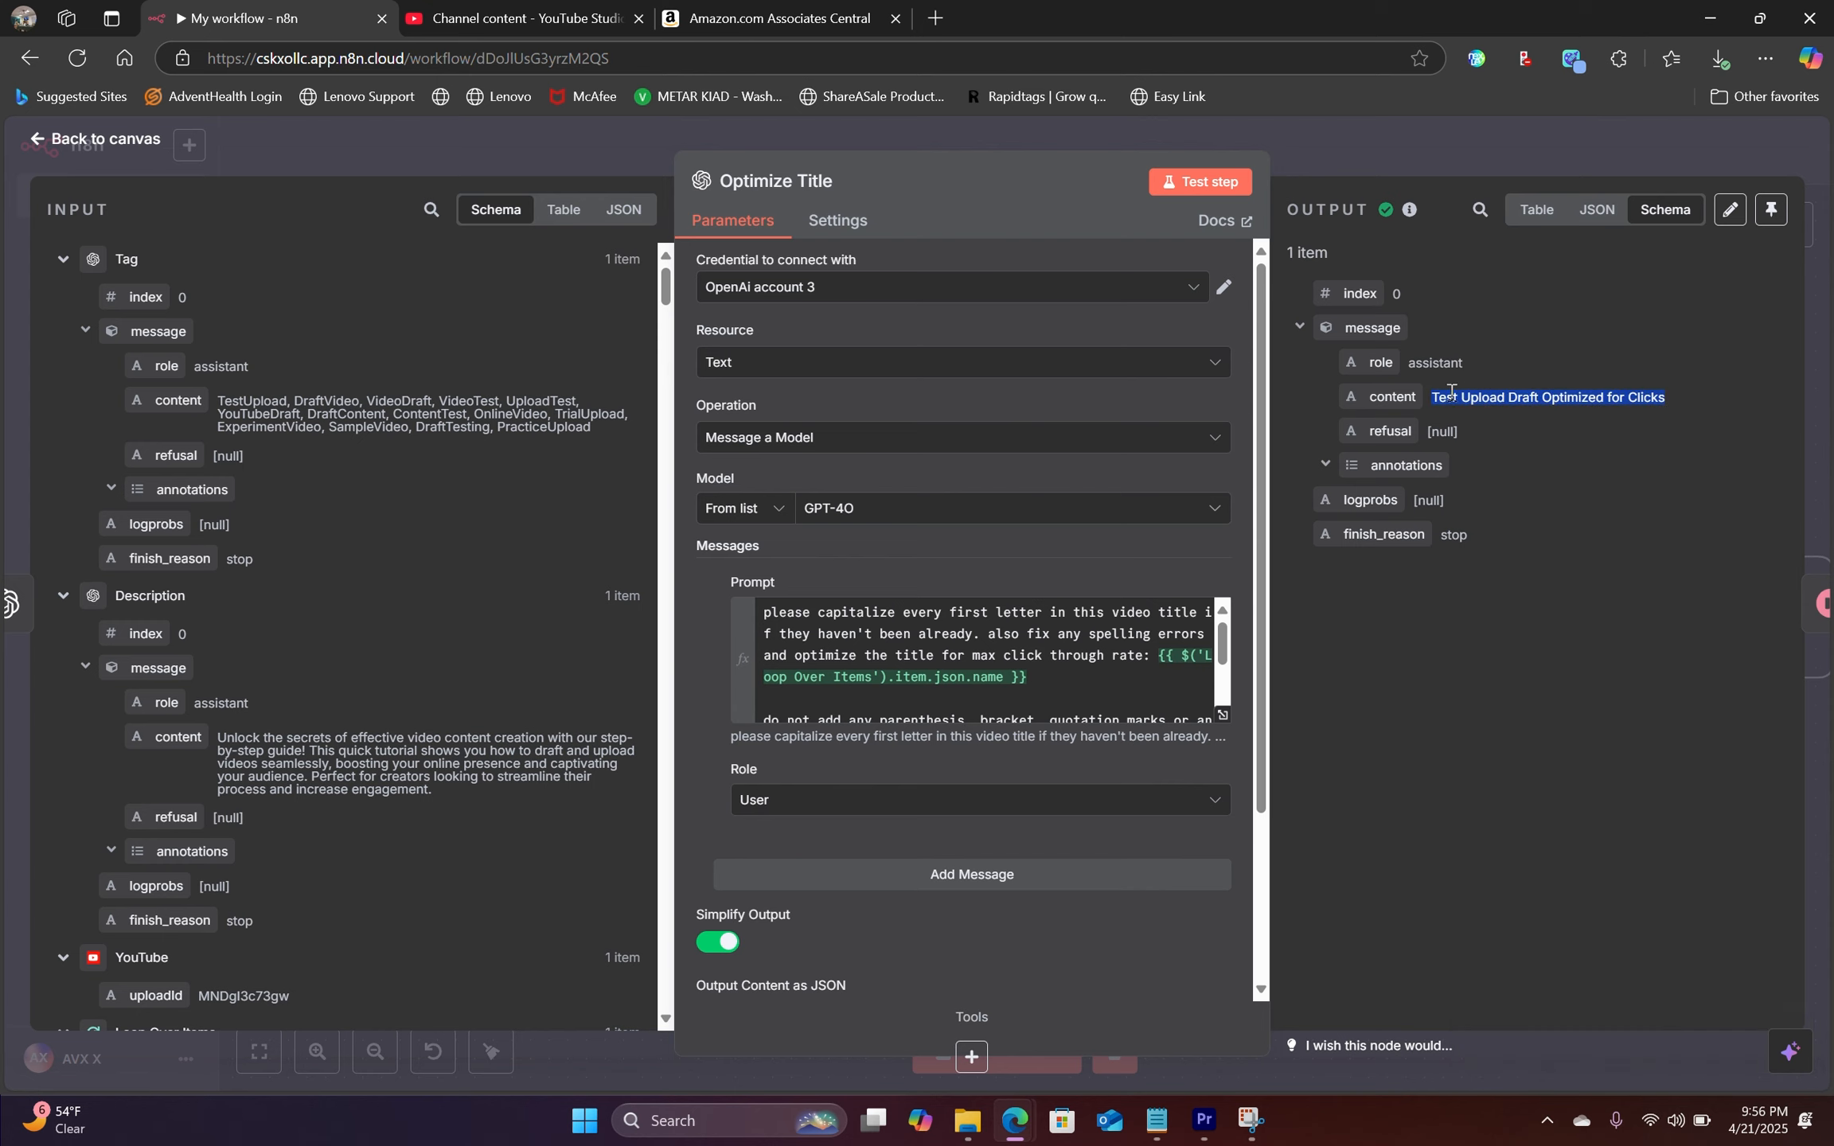
left_click_drag(1435, 396, 1665, 399)
left_click(1183, 696)
left_click(1172, 687)
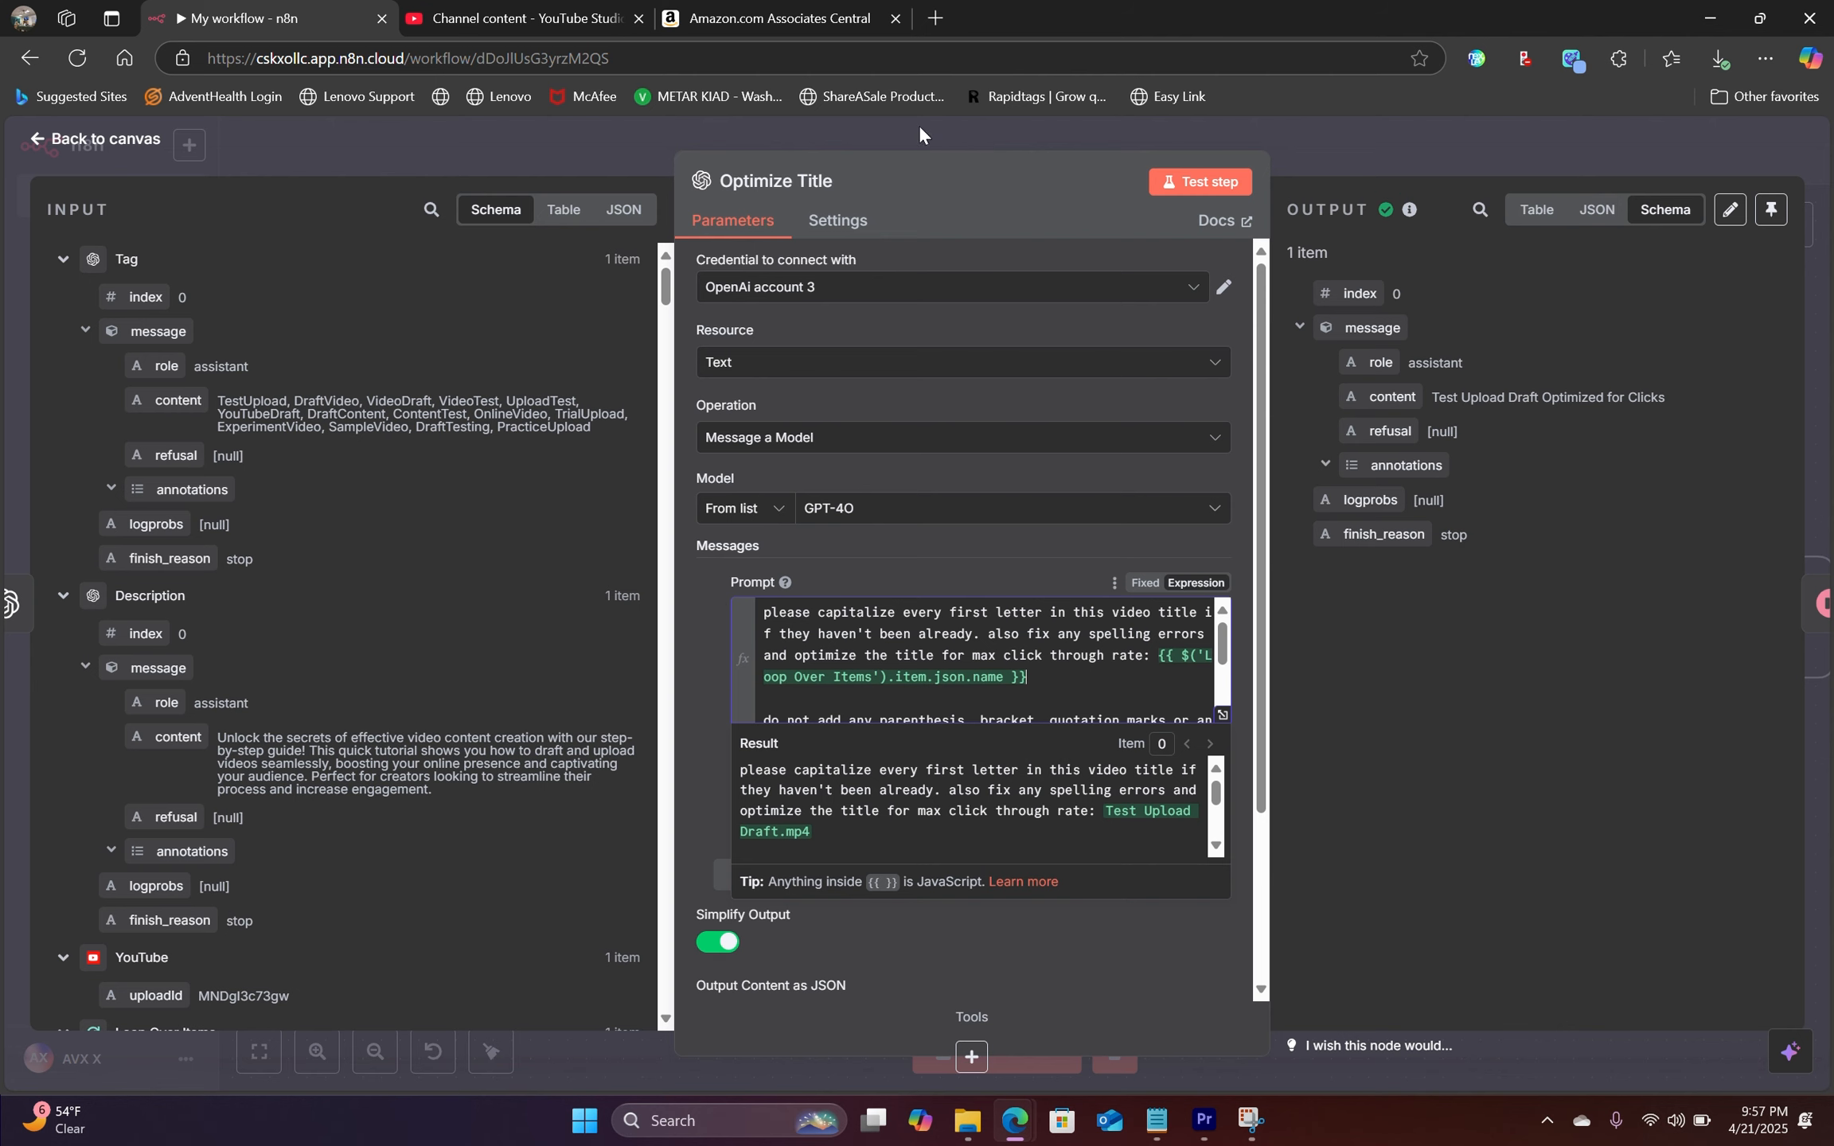
left_click(136, 140)
Step: Run the workflow up to the Wait 2s1 node
scroll(1290, 755, "up", 3)
scroll(1290, 754, "left", 2)
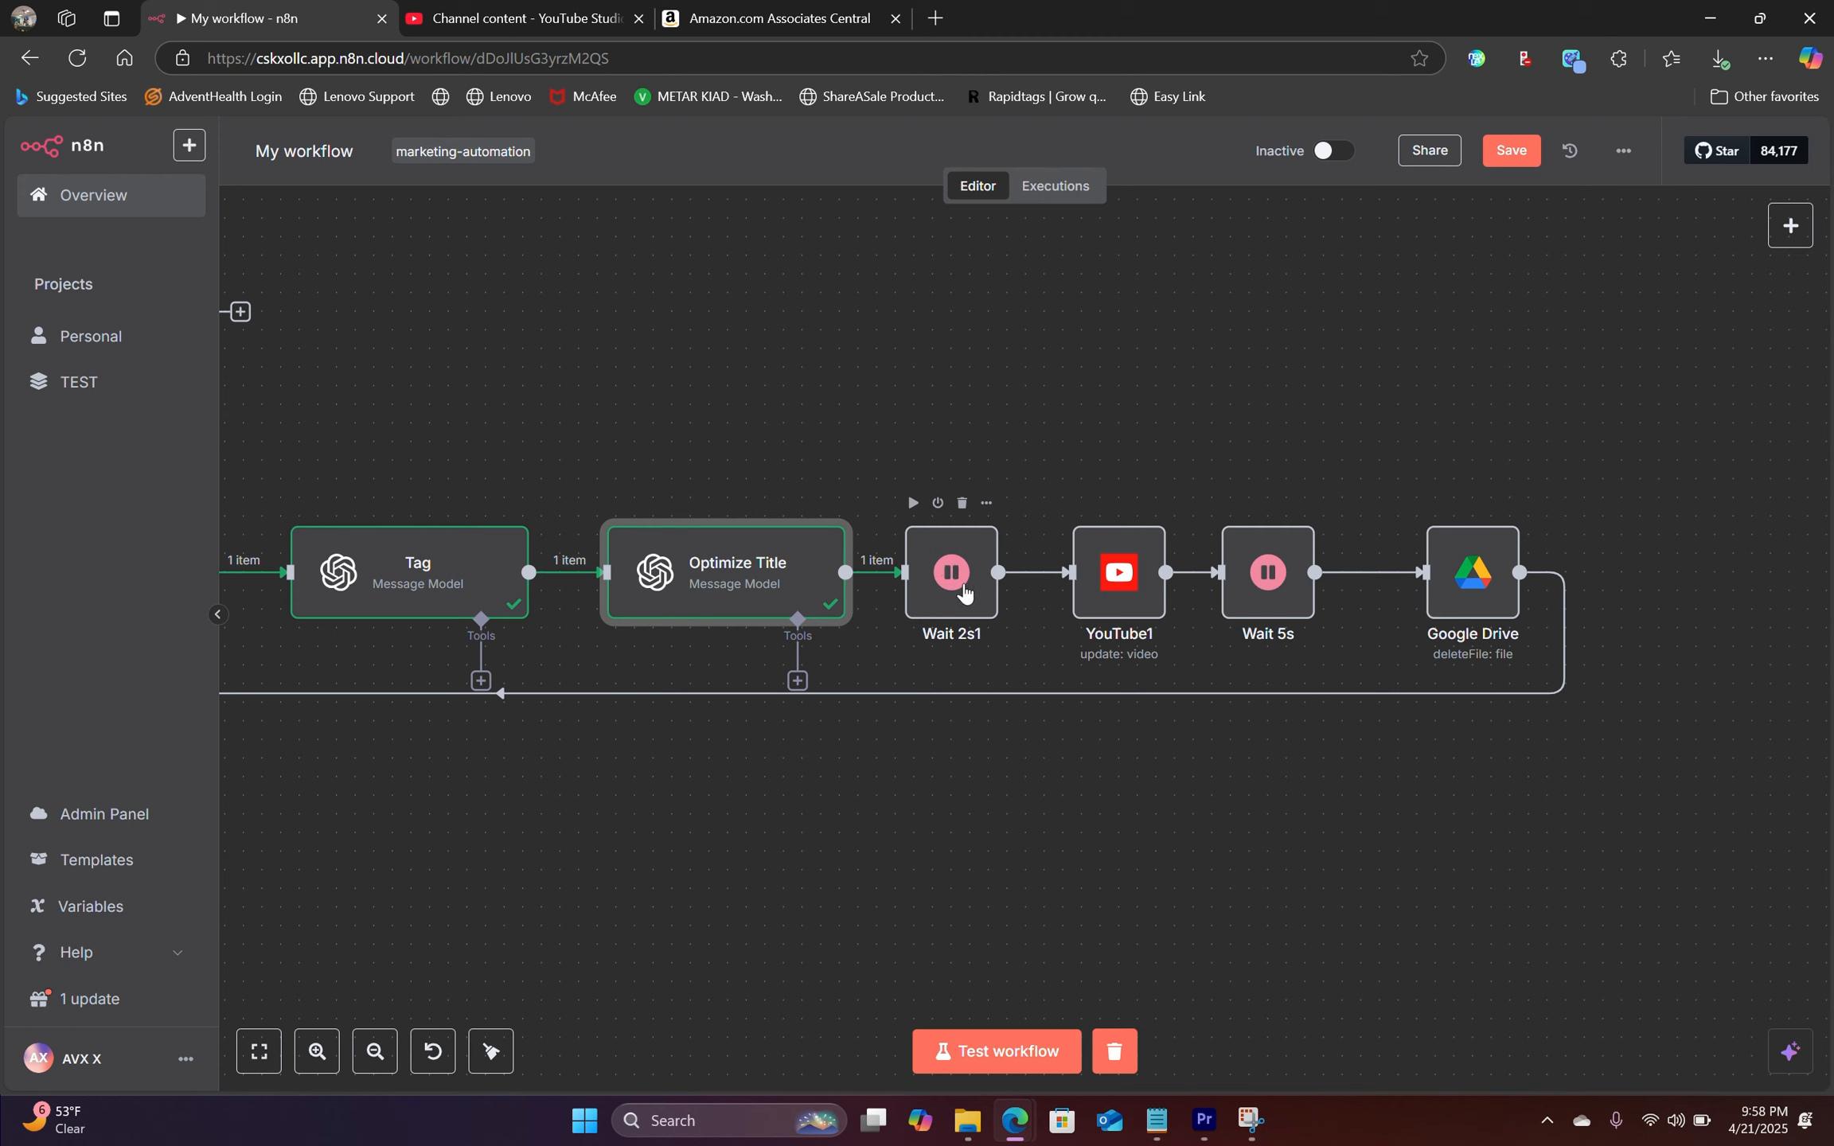
left_click(913, 502)
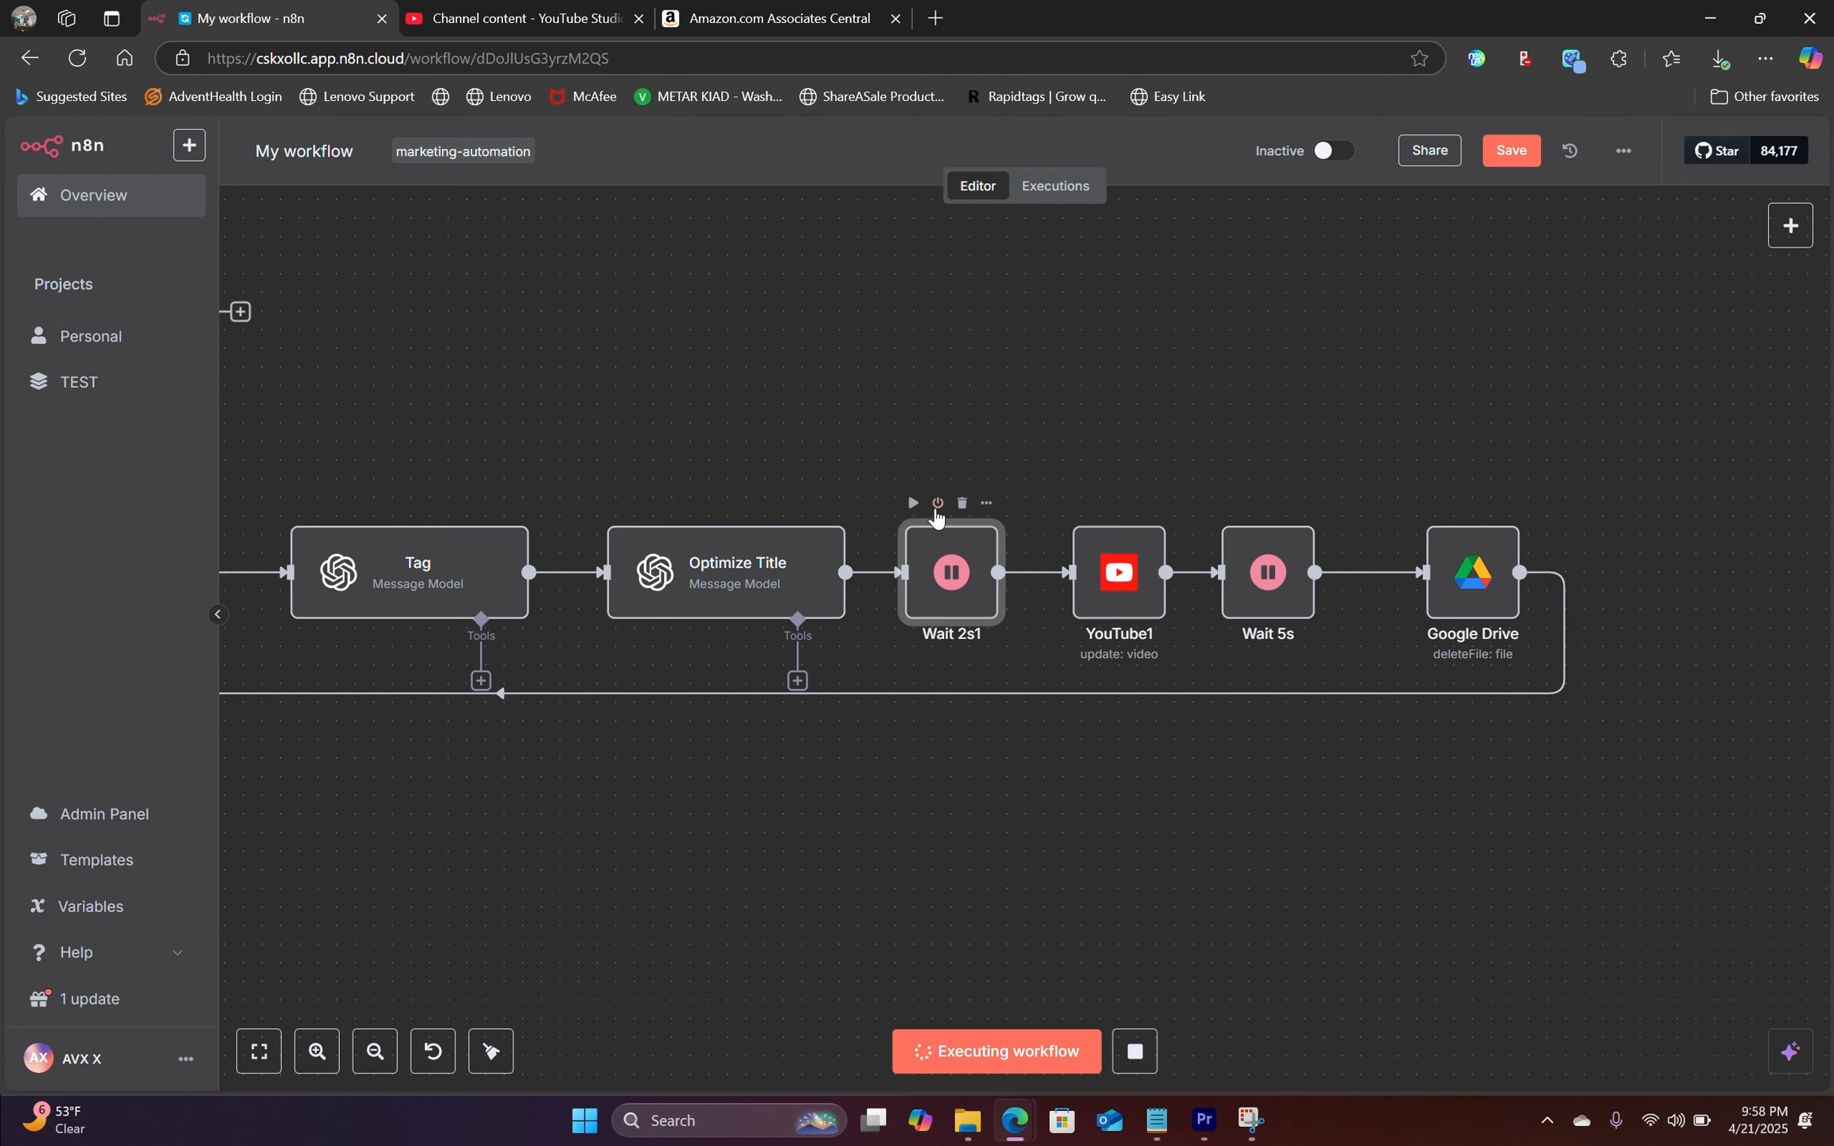
Step: Open the YouTube1 node and test its video update operation
scroll(1200, 430, "left", 3)
double_click(1309, 605)
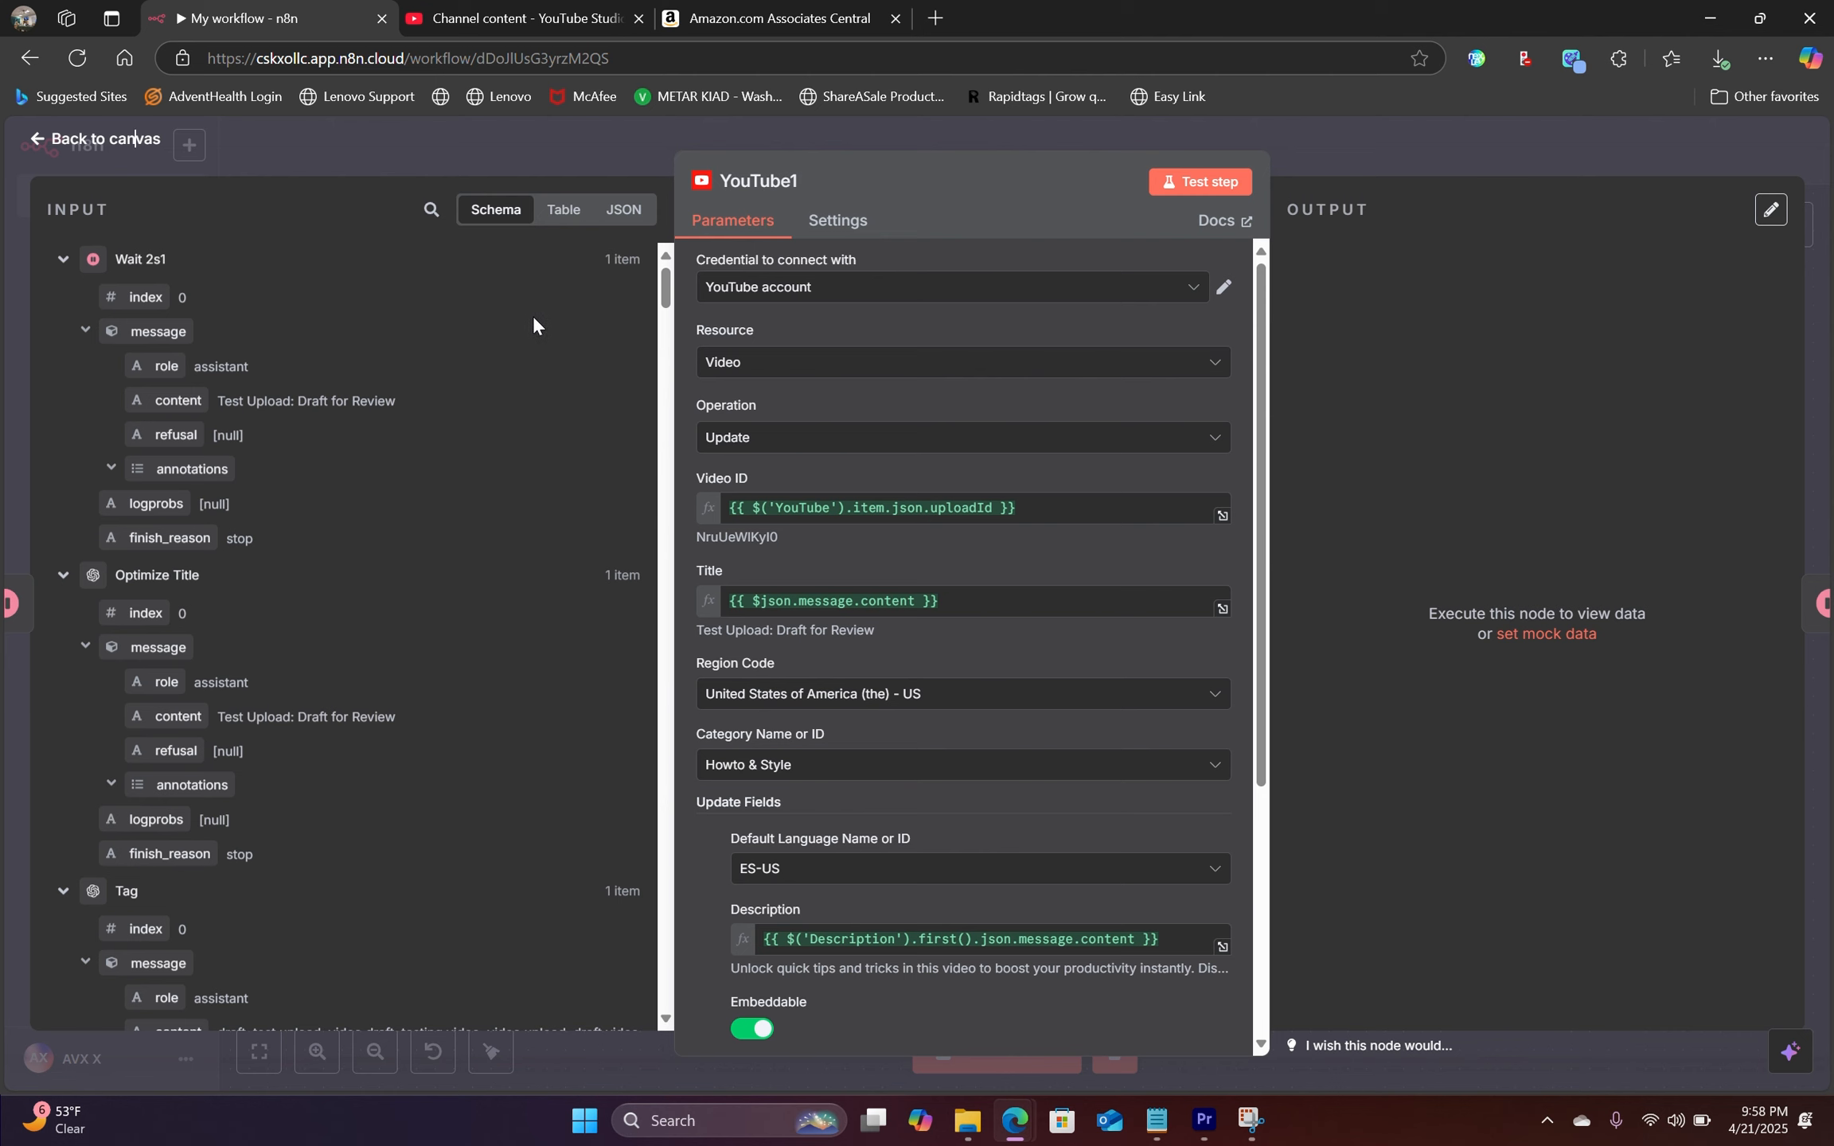
left_click(1190, 183)
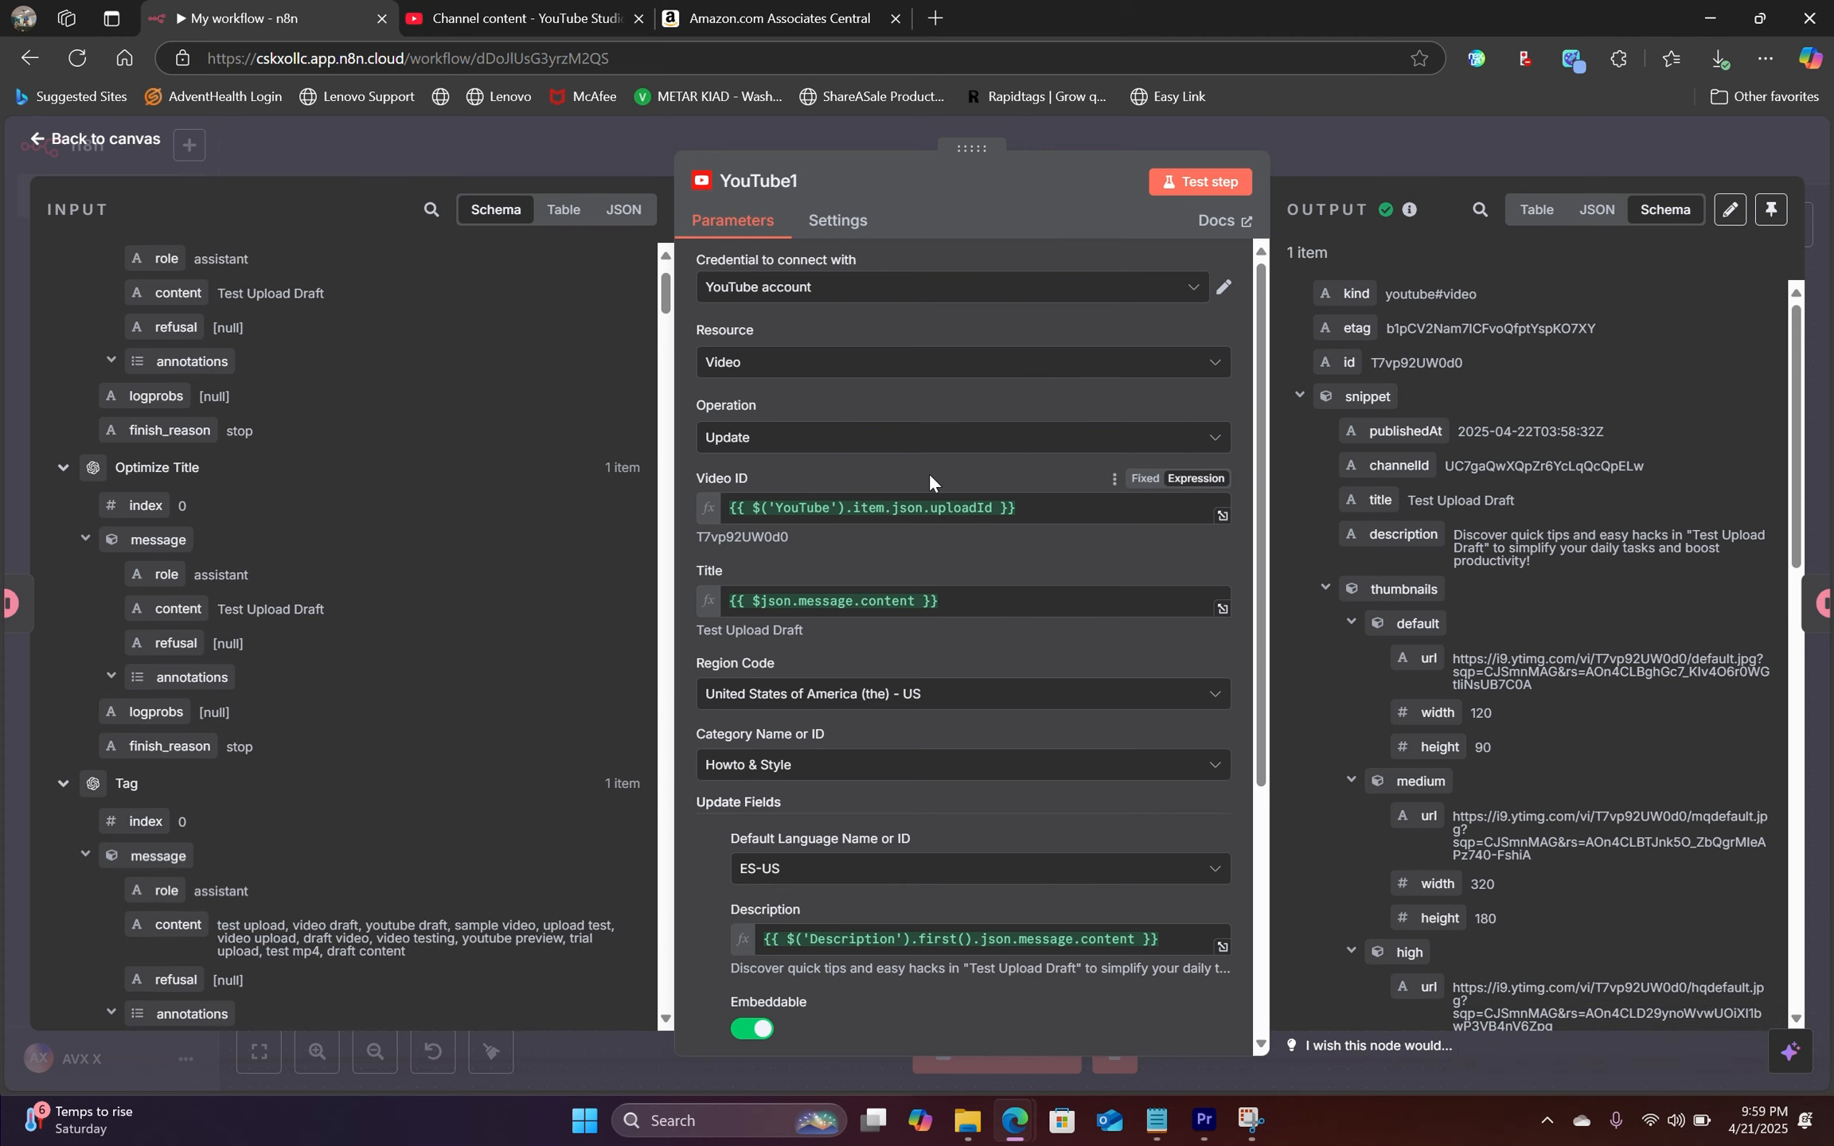
Step: Review the YouTube1 node's input data and its title, description, privacy and tags parameters, and close the node
scroll(355, 506, "down", 8)
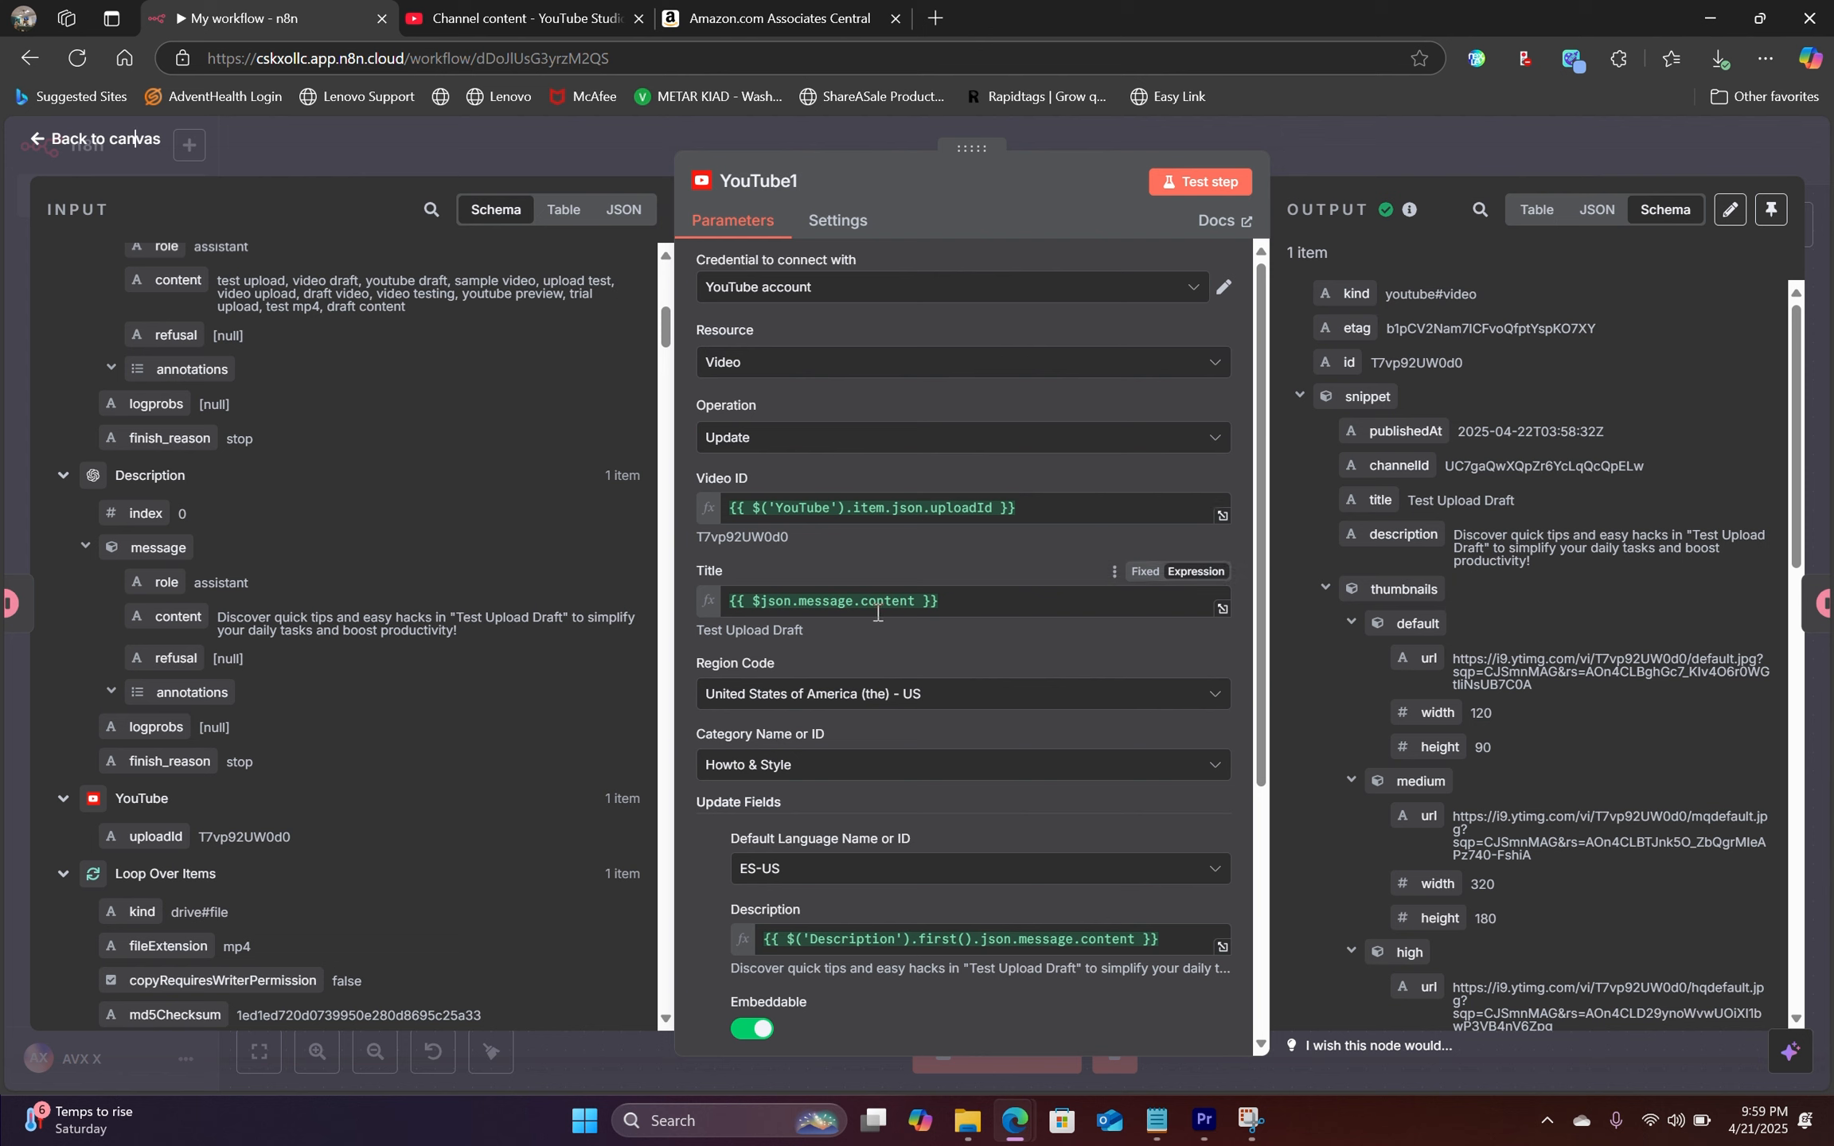
scroll(877, 612, "down", 4)
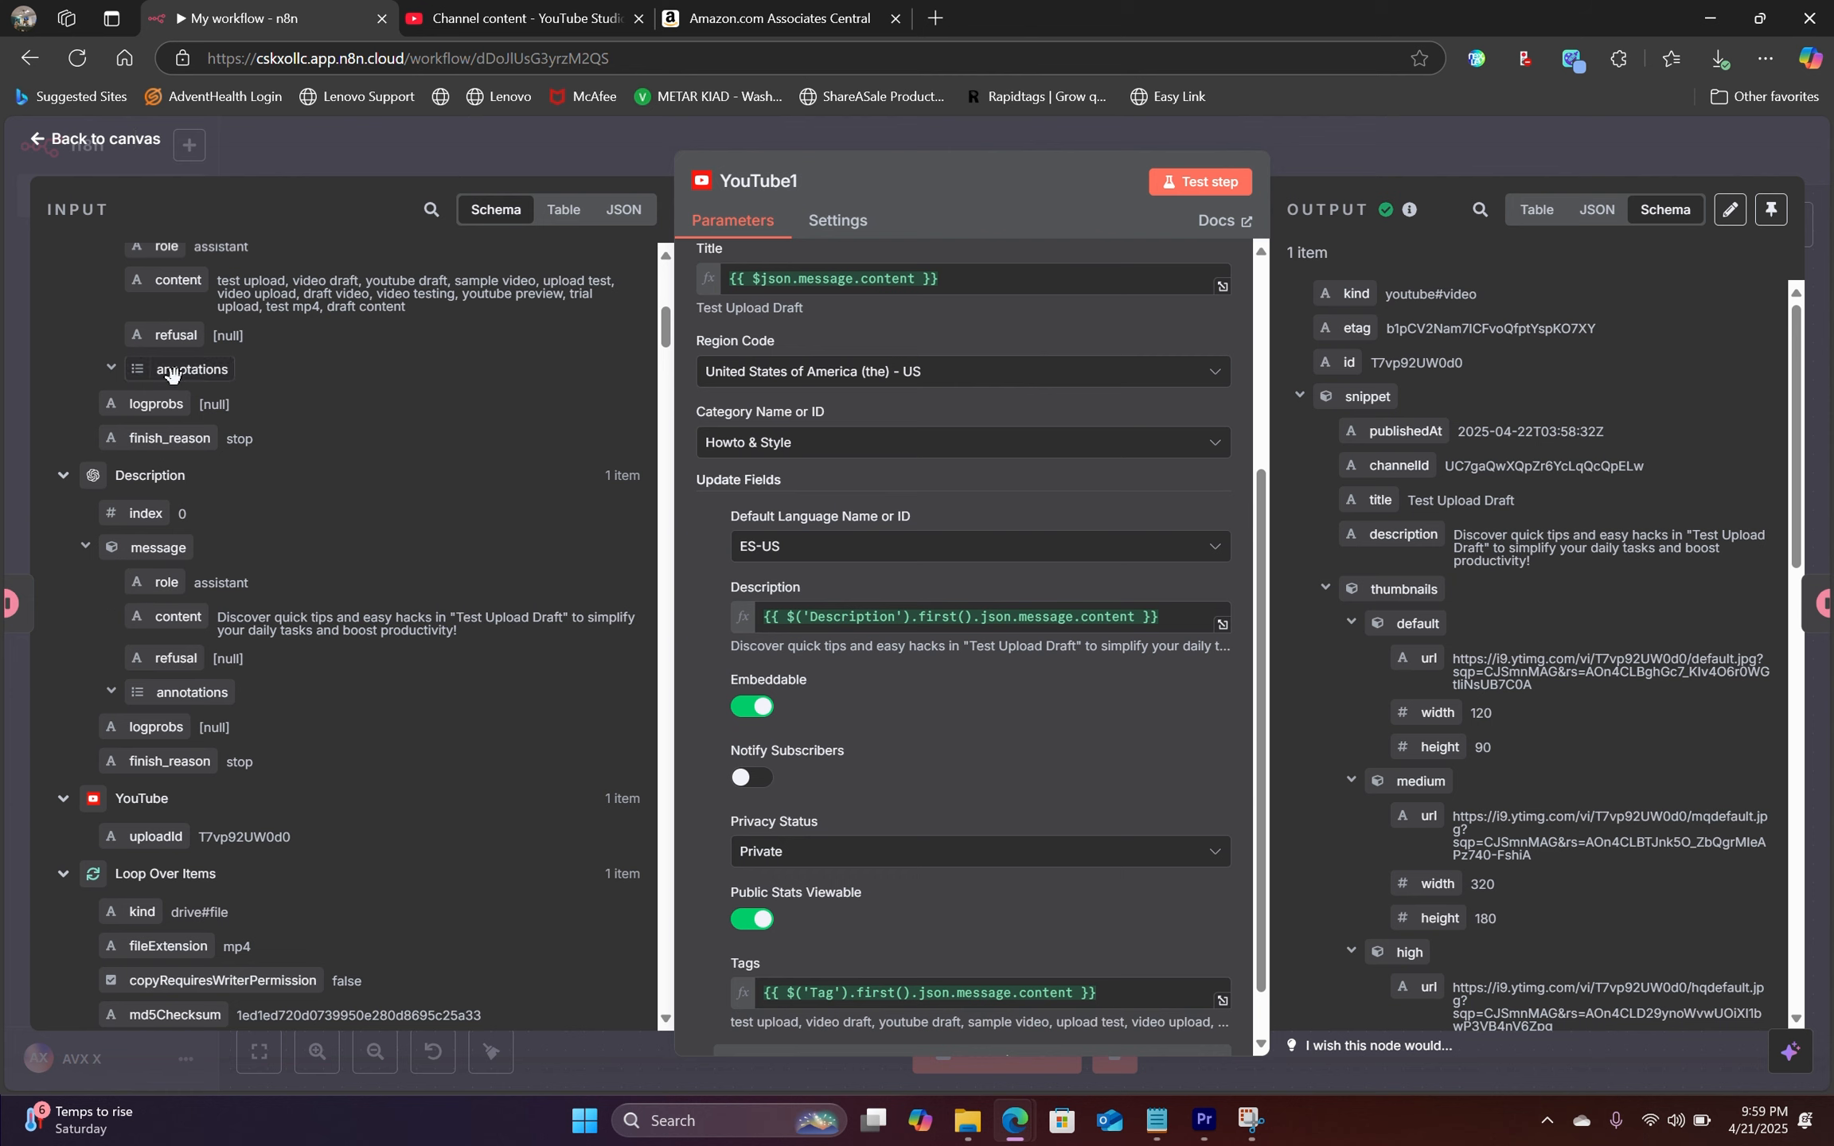
scroll(213, 638, "up", 3)
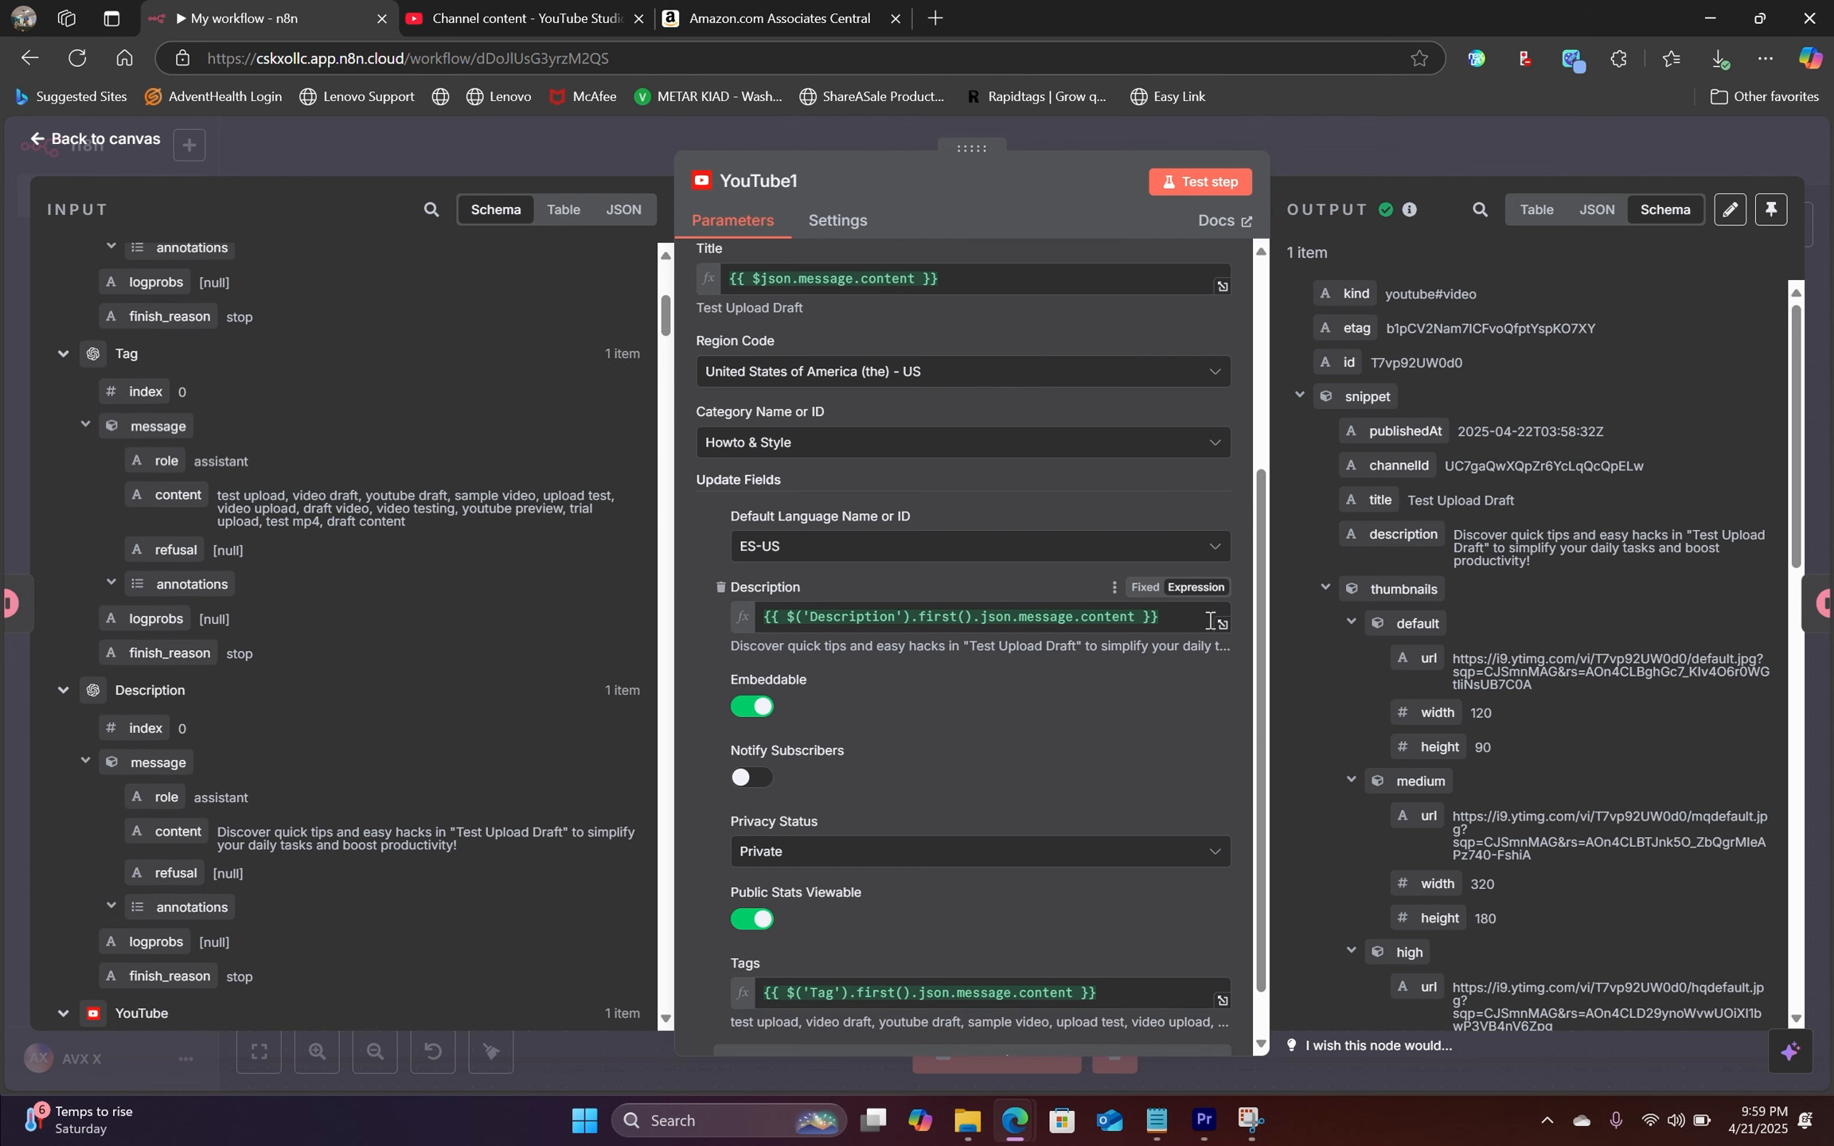
scroll(1210, 620, "down", 1)
key("Escape")
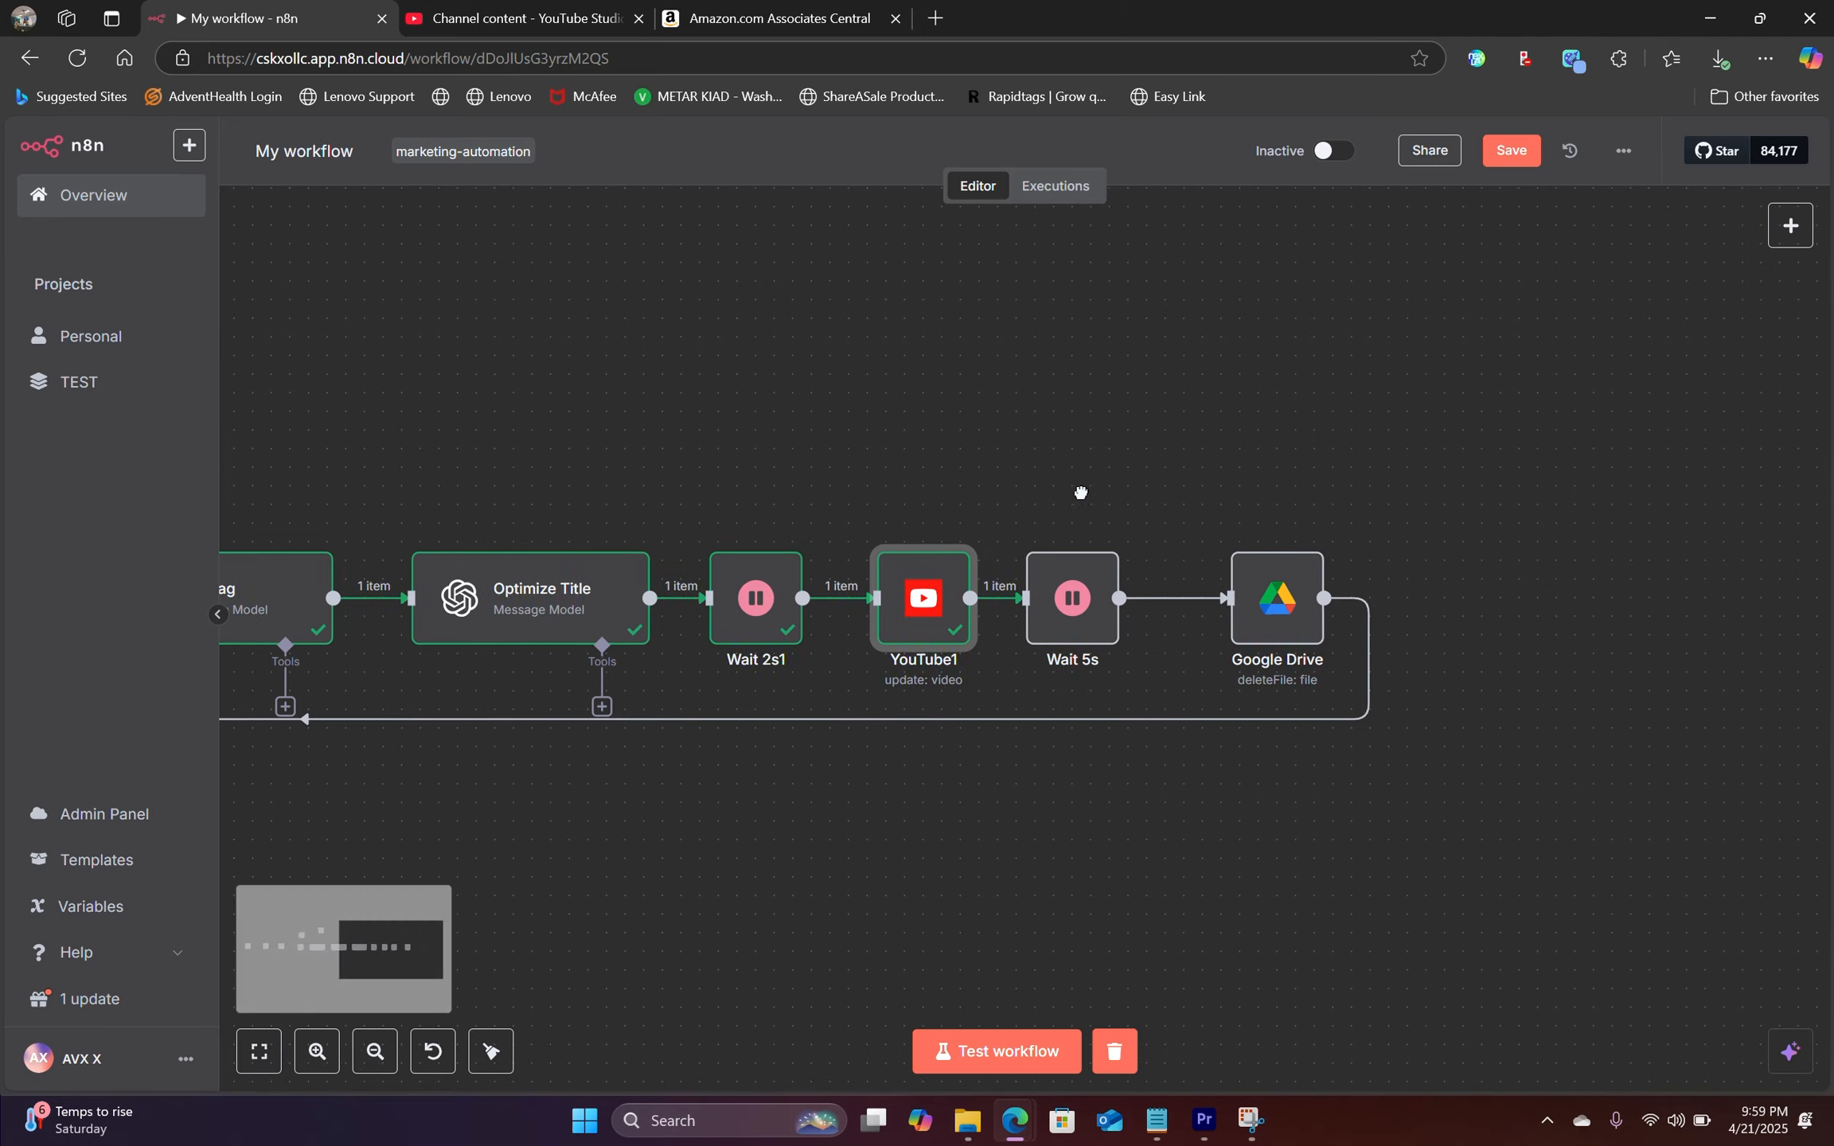
Step: Run the Wait 5s and Google Drive delete nodes, and close the two inbox tabs beside the YouTube AA10 Drive folder
left_click_drag(1081, 492, 1048, 495)
left_click(1001, 530)
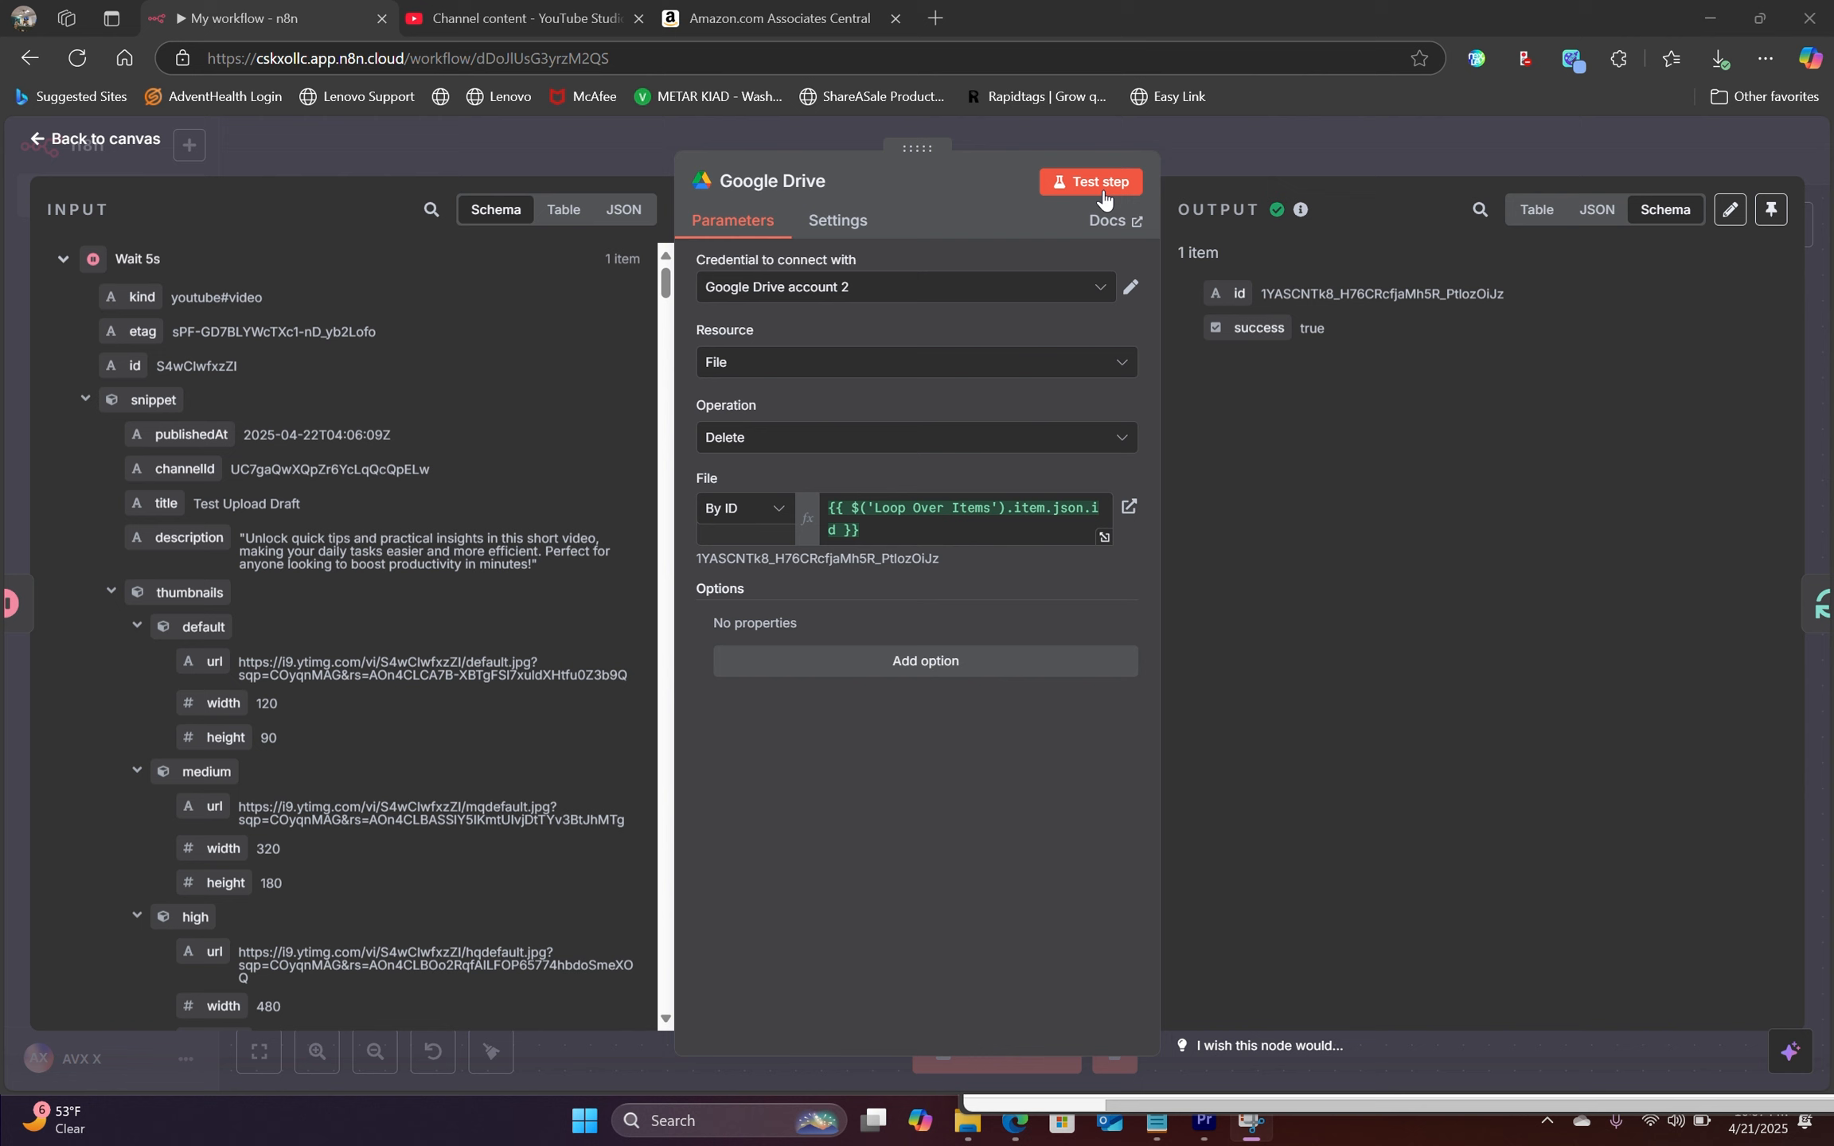
double_click(1243, 601)
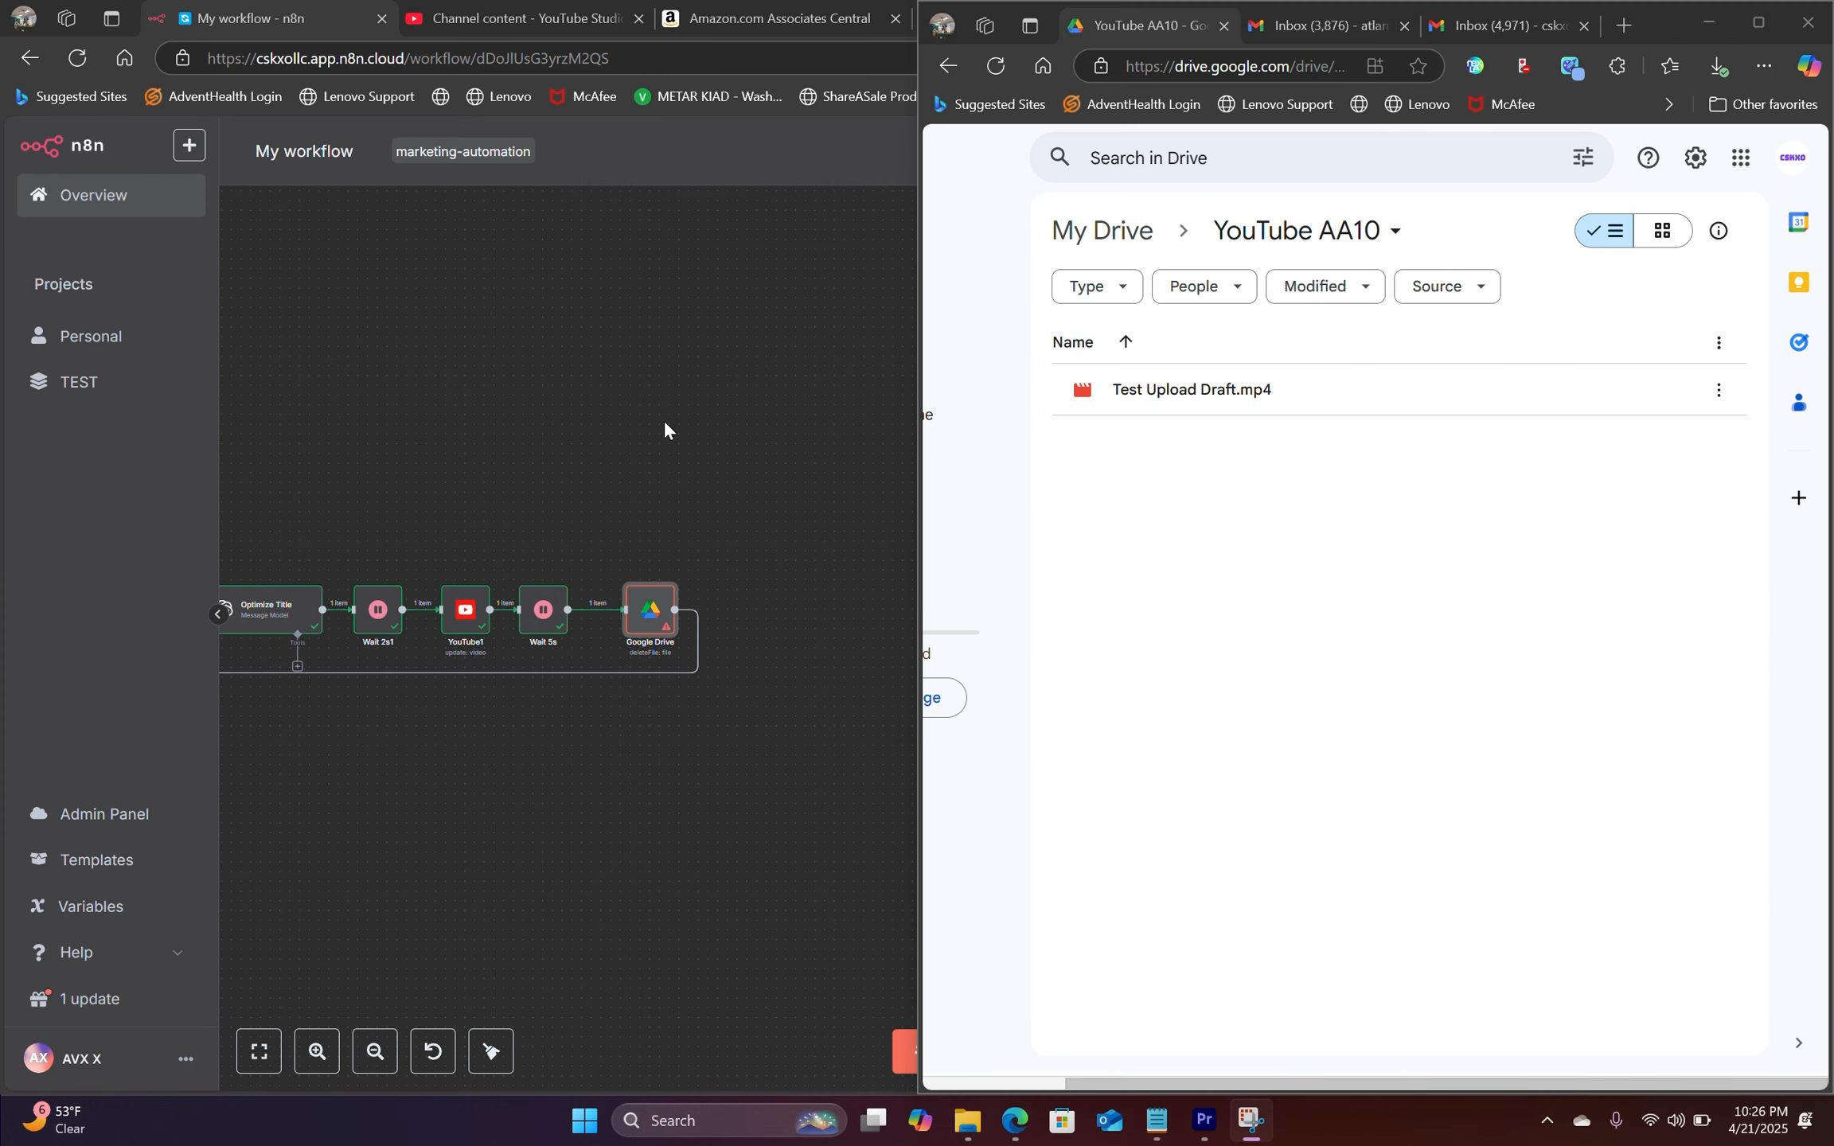
left_click(1404, 27)
left_click(1404, 27)
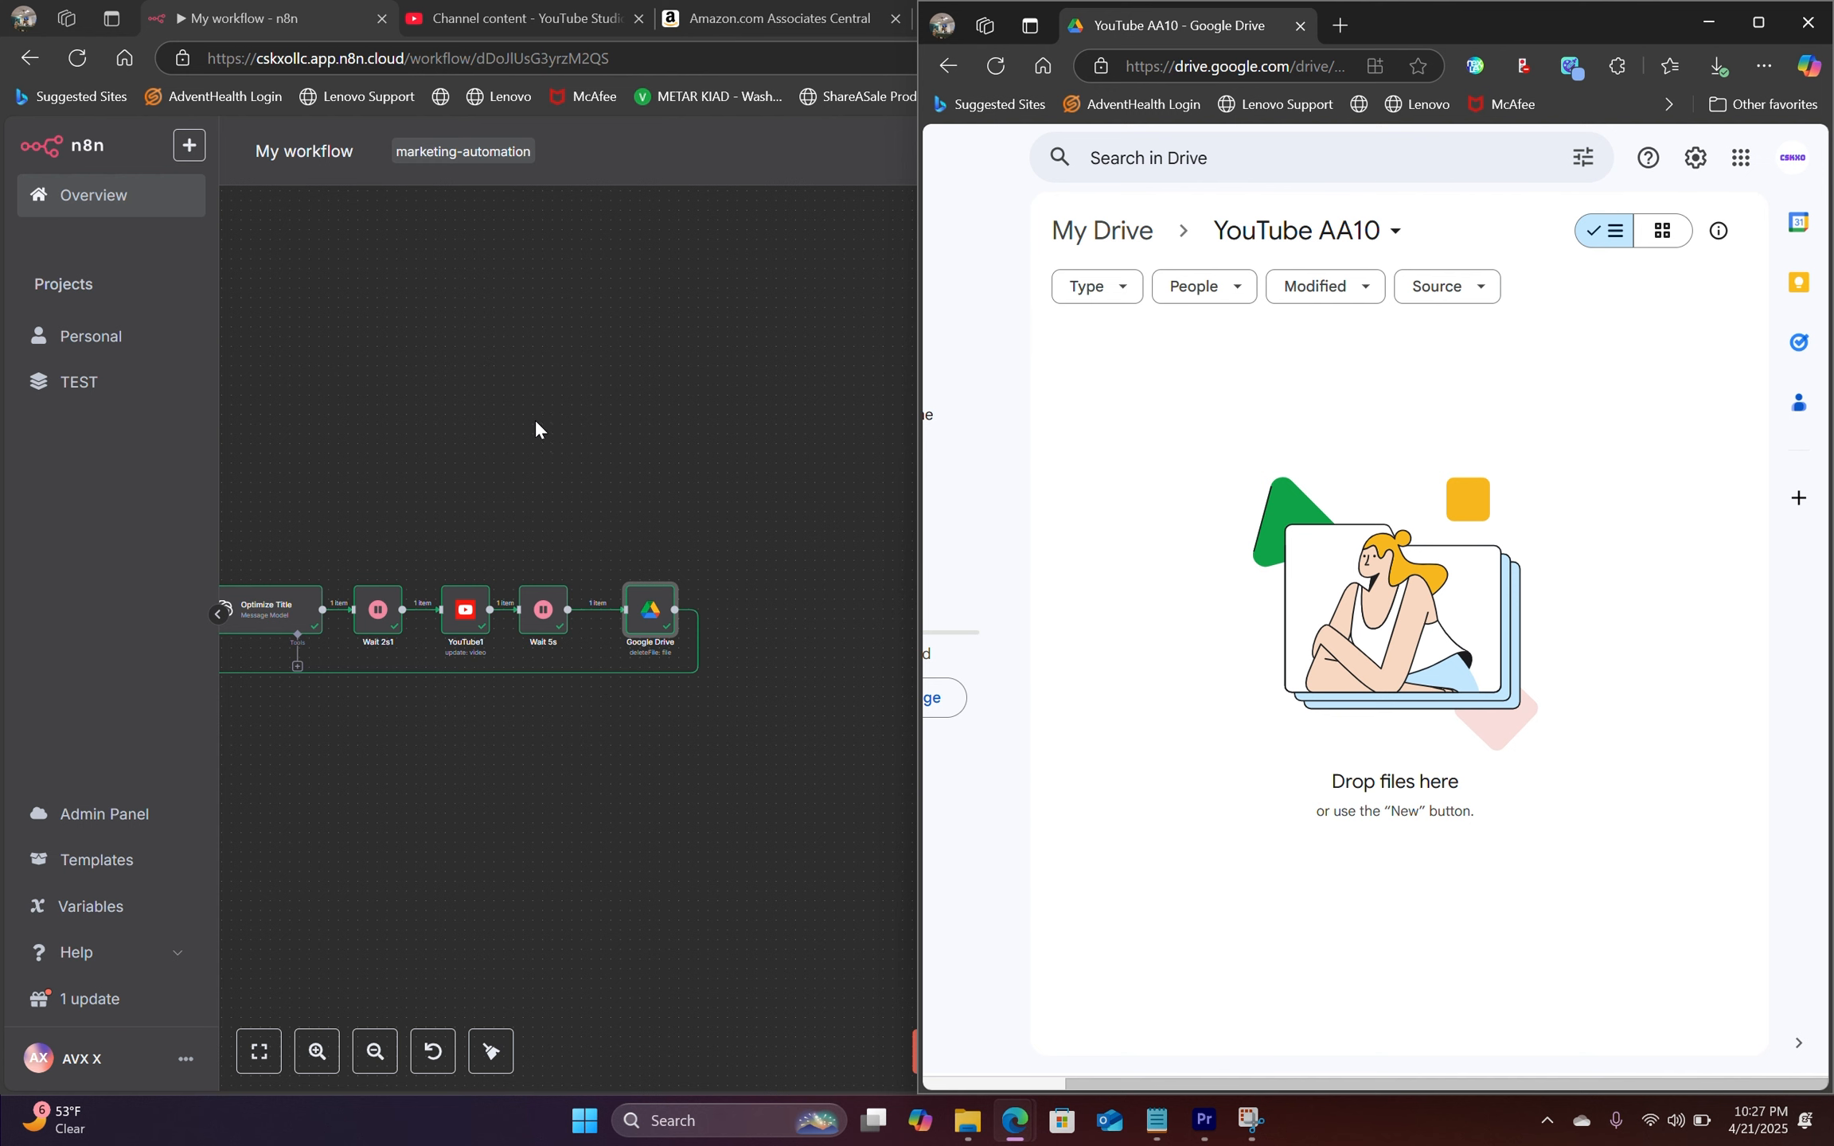
Step: Save and activate the workflow, and dismiss the activation notice
left_click_drag(522, 423, 1293, 482)
left_click(1508, 151)
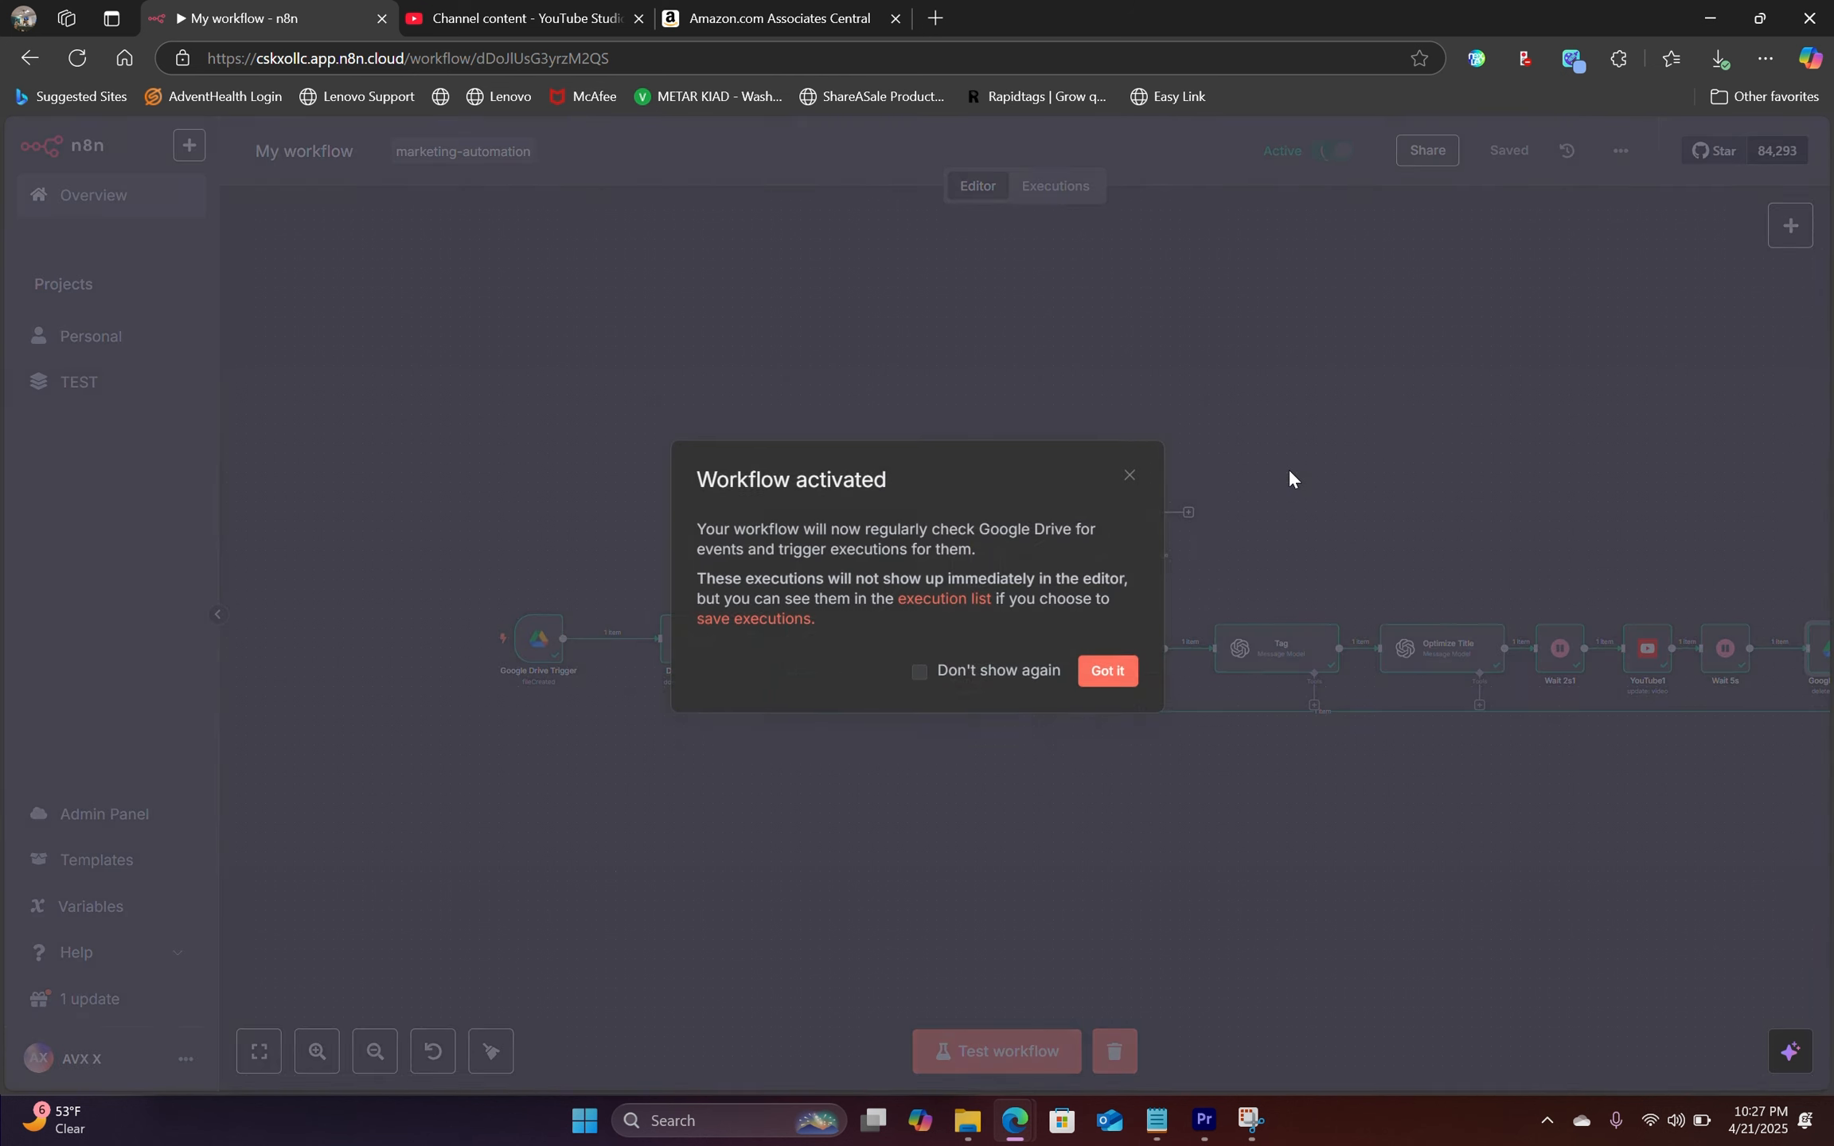
left_click(1288, 469)
left_click_drag(1288, 468, 1103, 379)
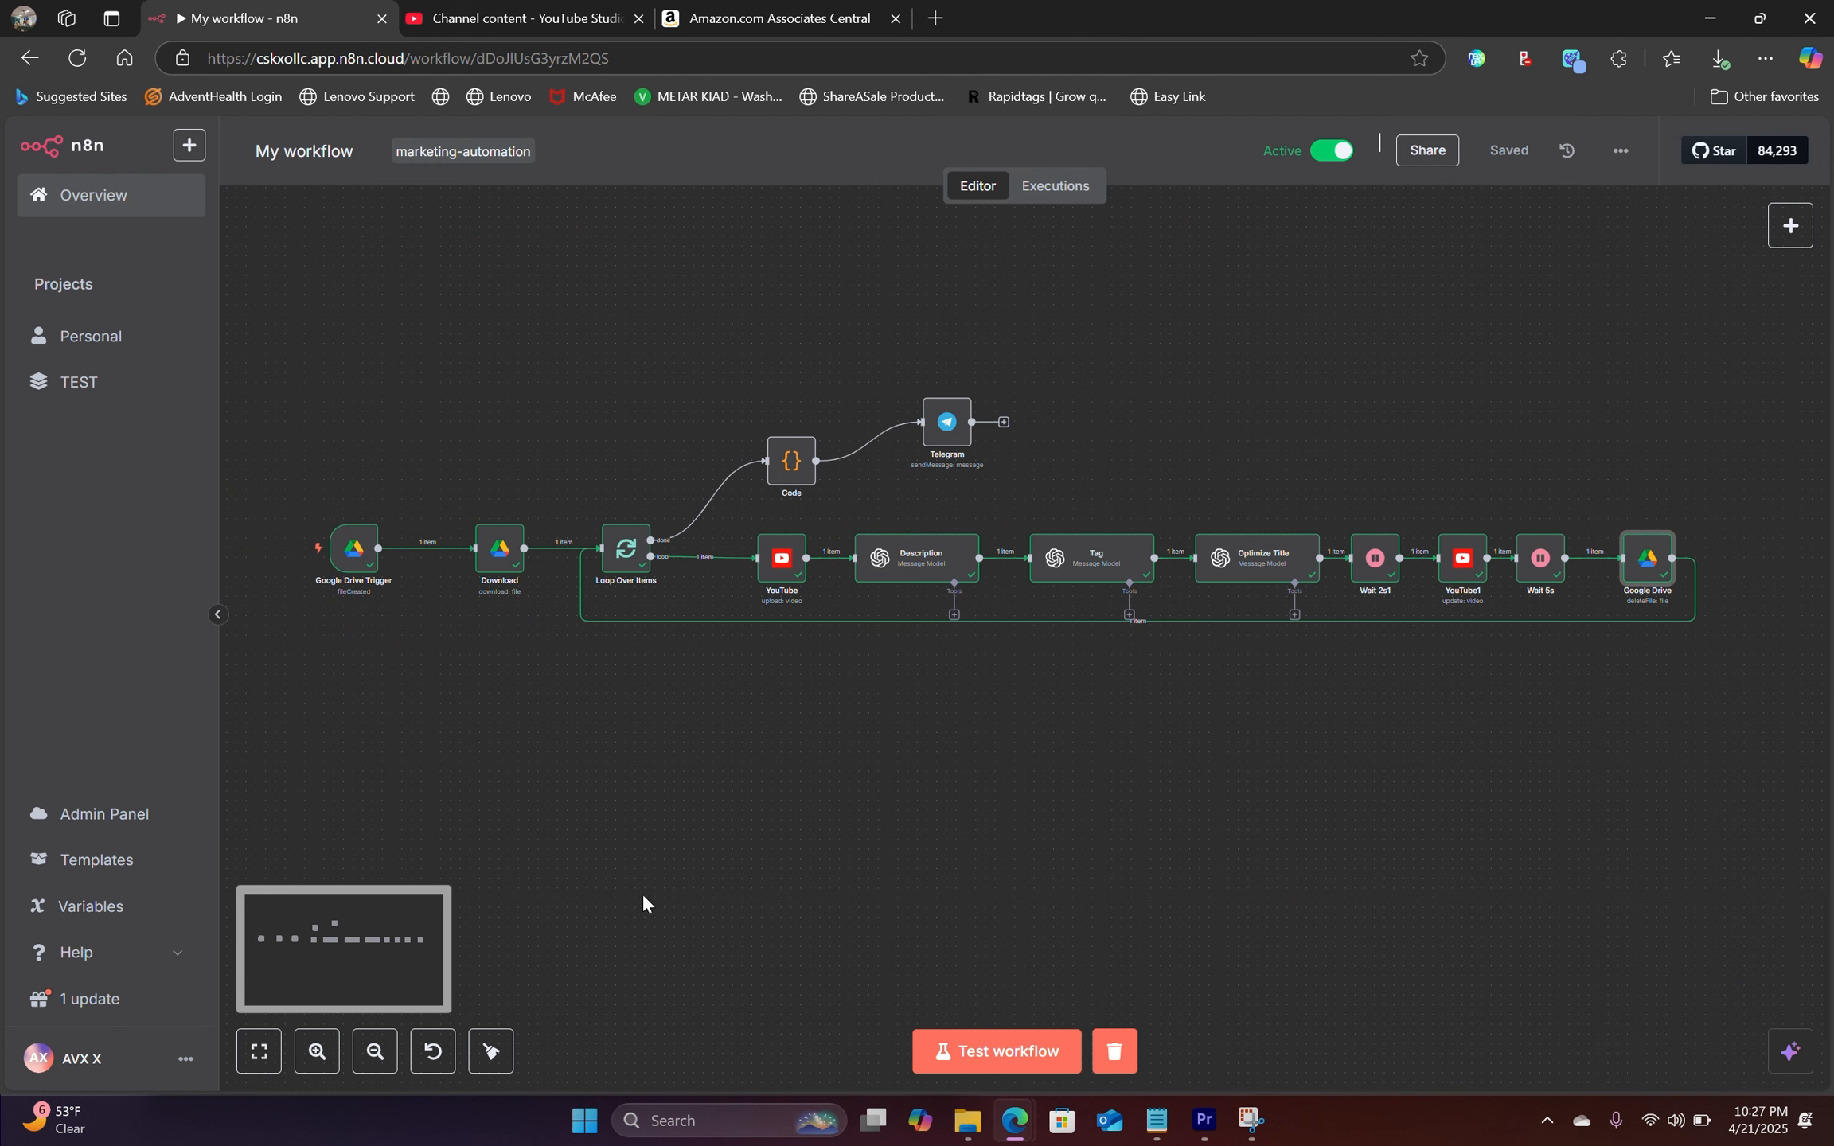
left_click_drag(1586, 766, 1377, 804)
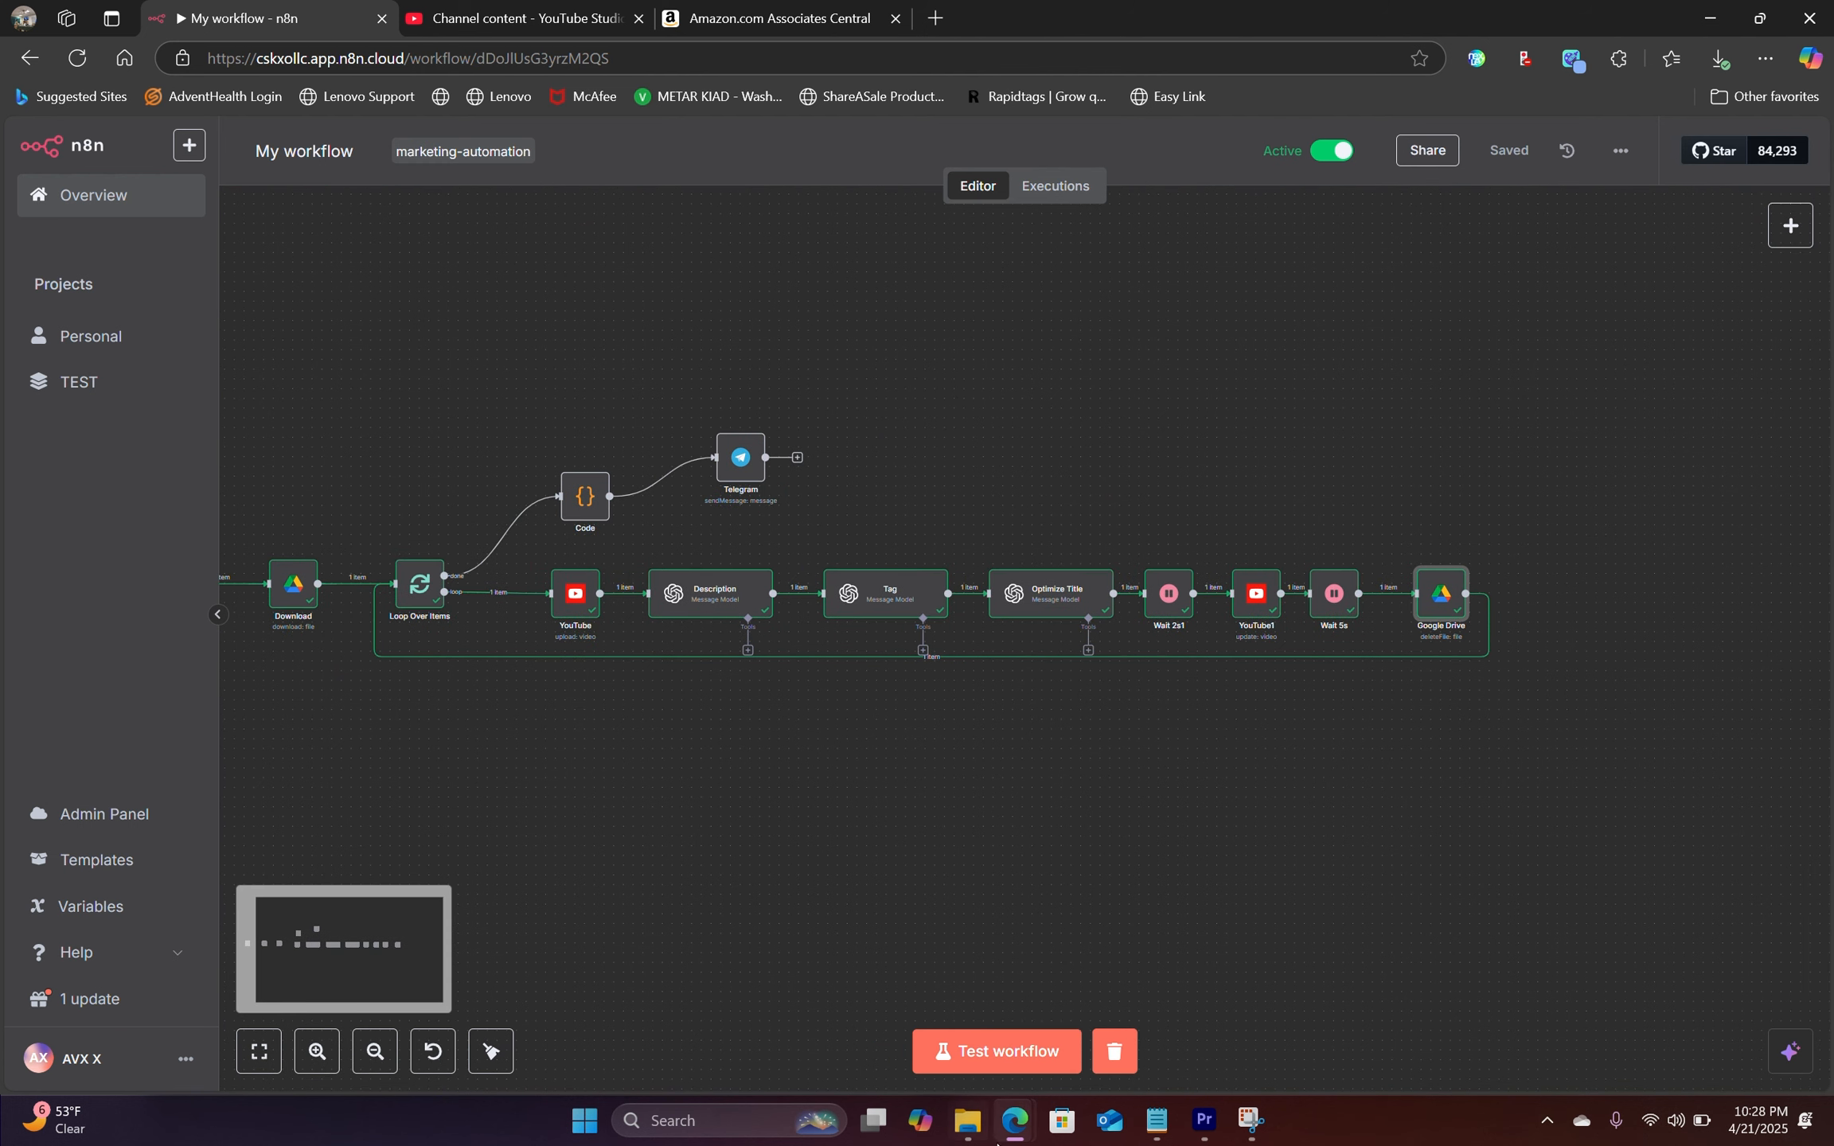
Step: Upload the Test Upload Draft and Test Upload Draft 2 videos to the YouTube AA10 Google Drive folder and minimize the file window
mouse_move(1012, 1122)
left_click(1153, 1003)
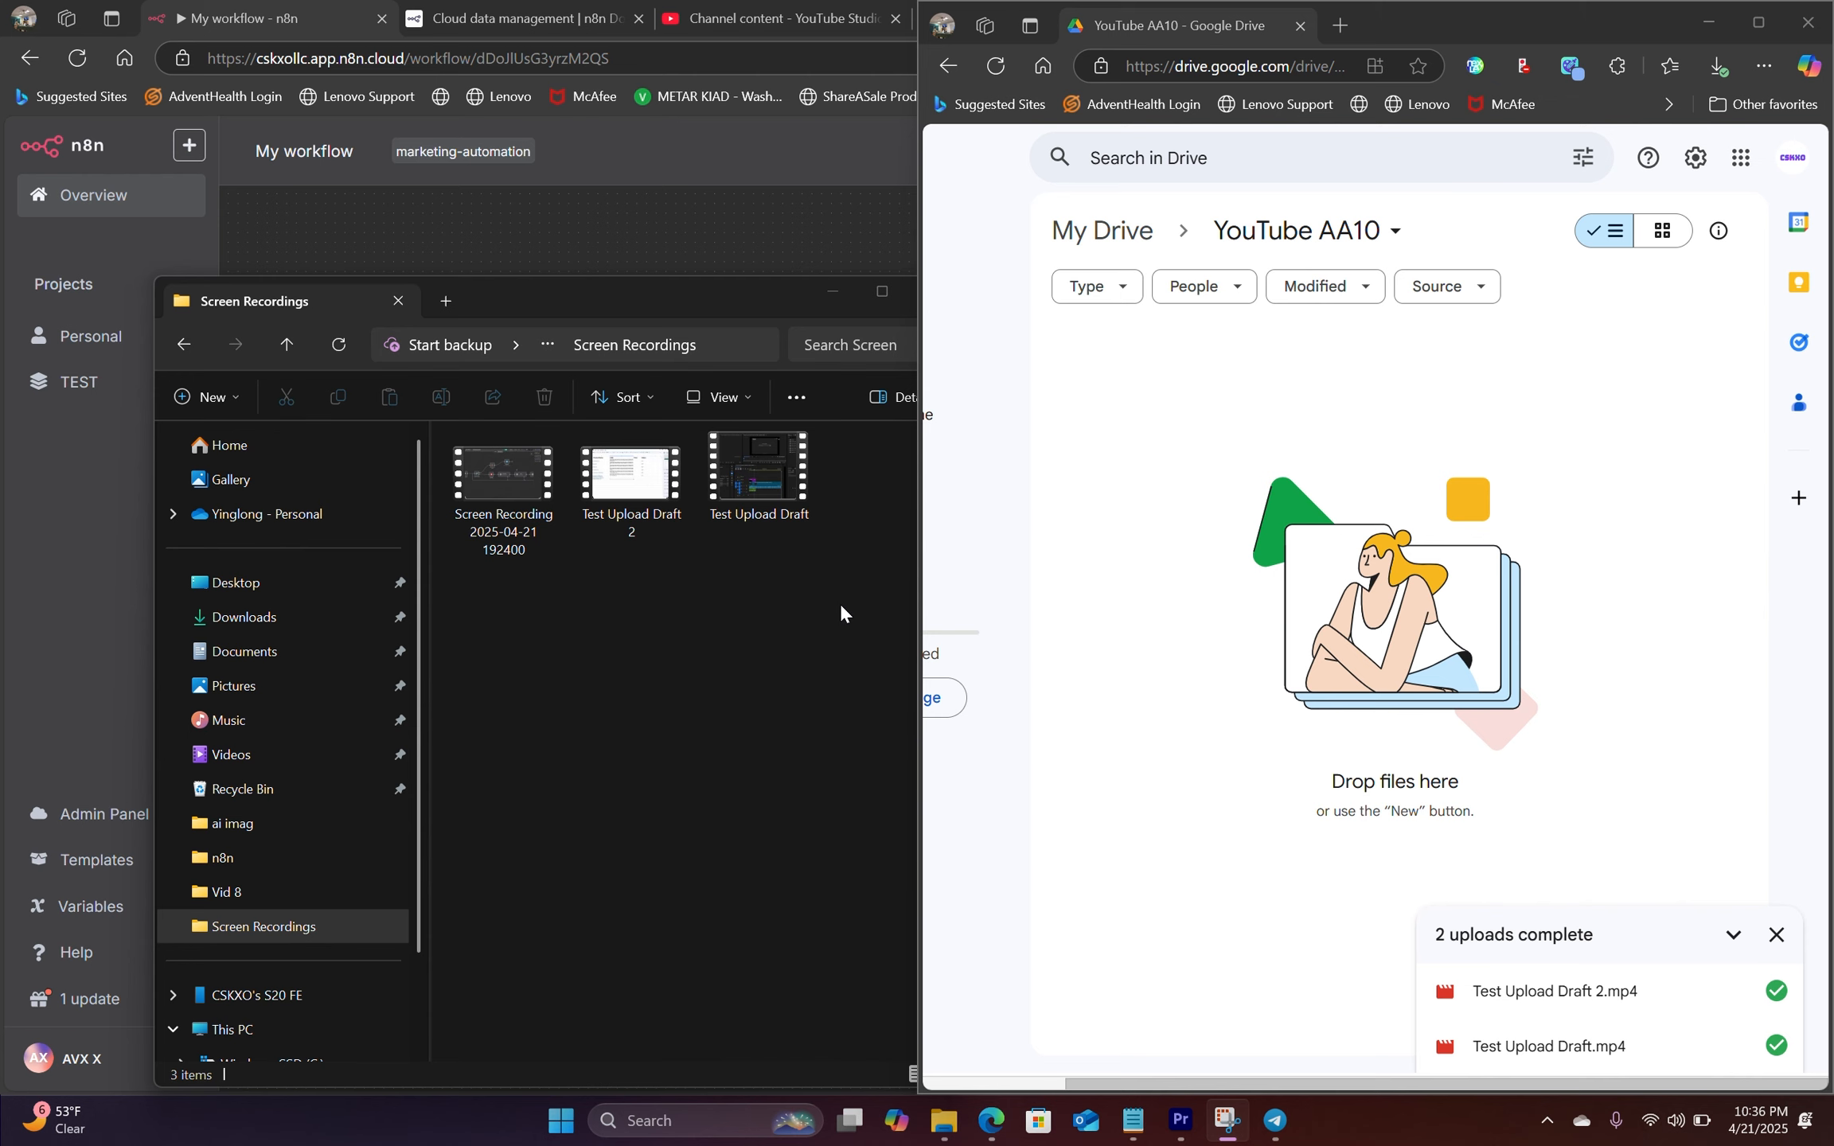
left_click_drag(848, 585, 1256, 477)
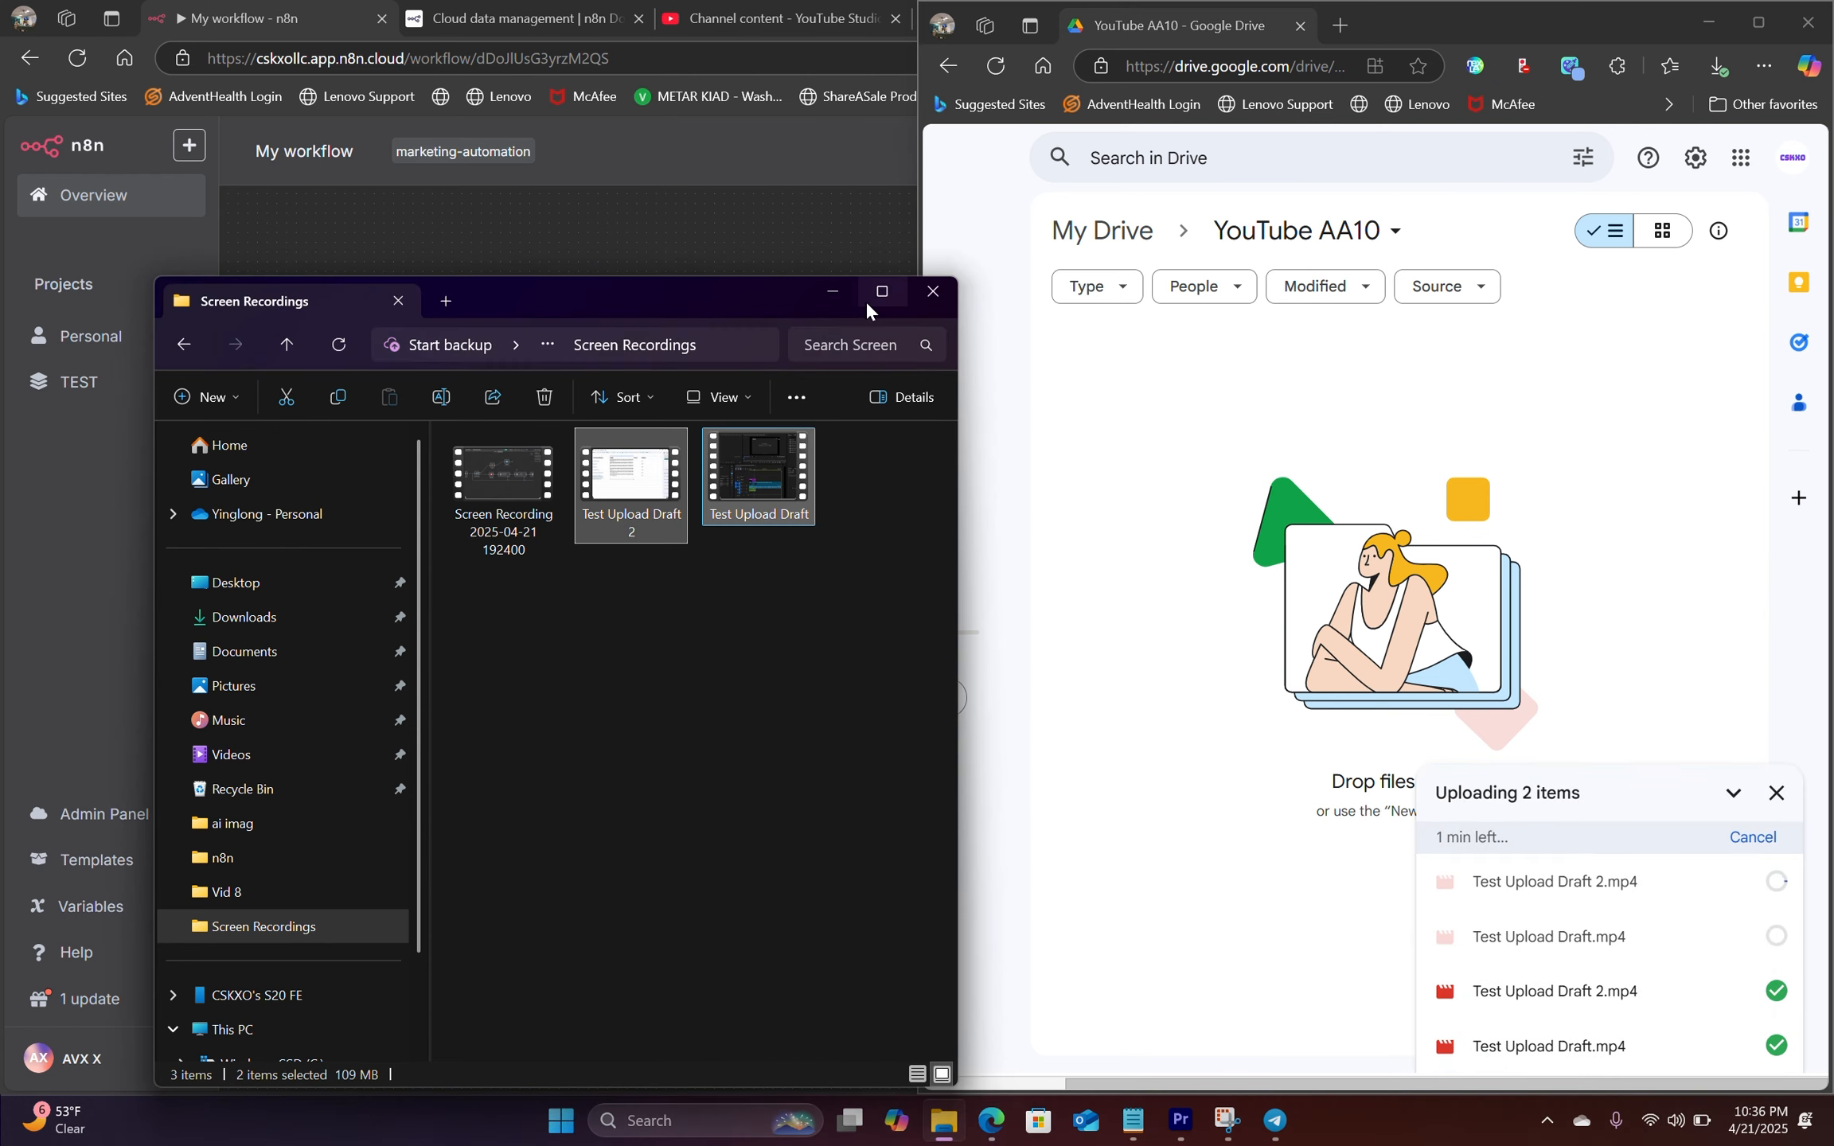
left_click(830, 291)
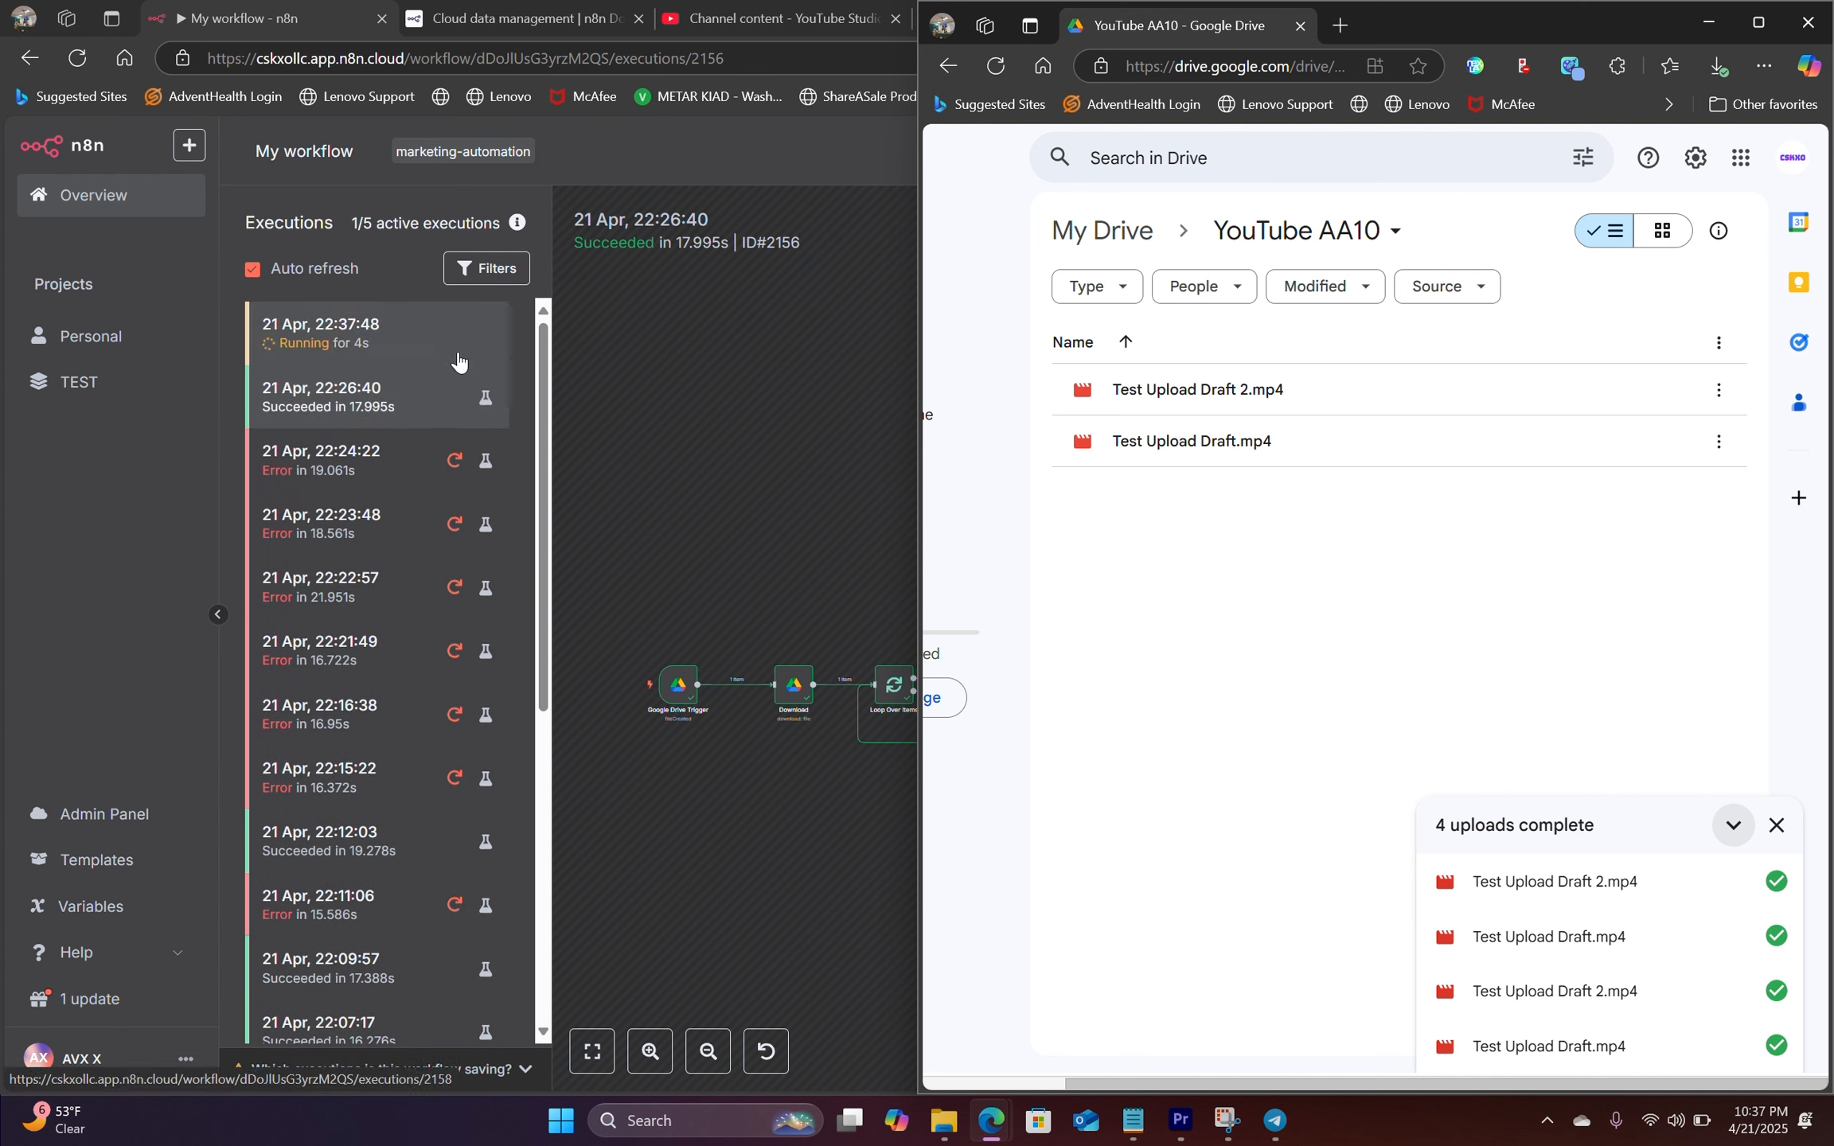
Step: Check the workflow's executions list, and switch to YouTube Studio to refresh the channel's video list
left_click(276, 384)
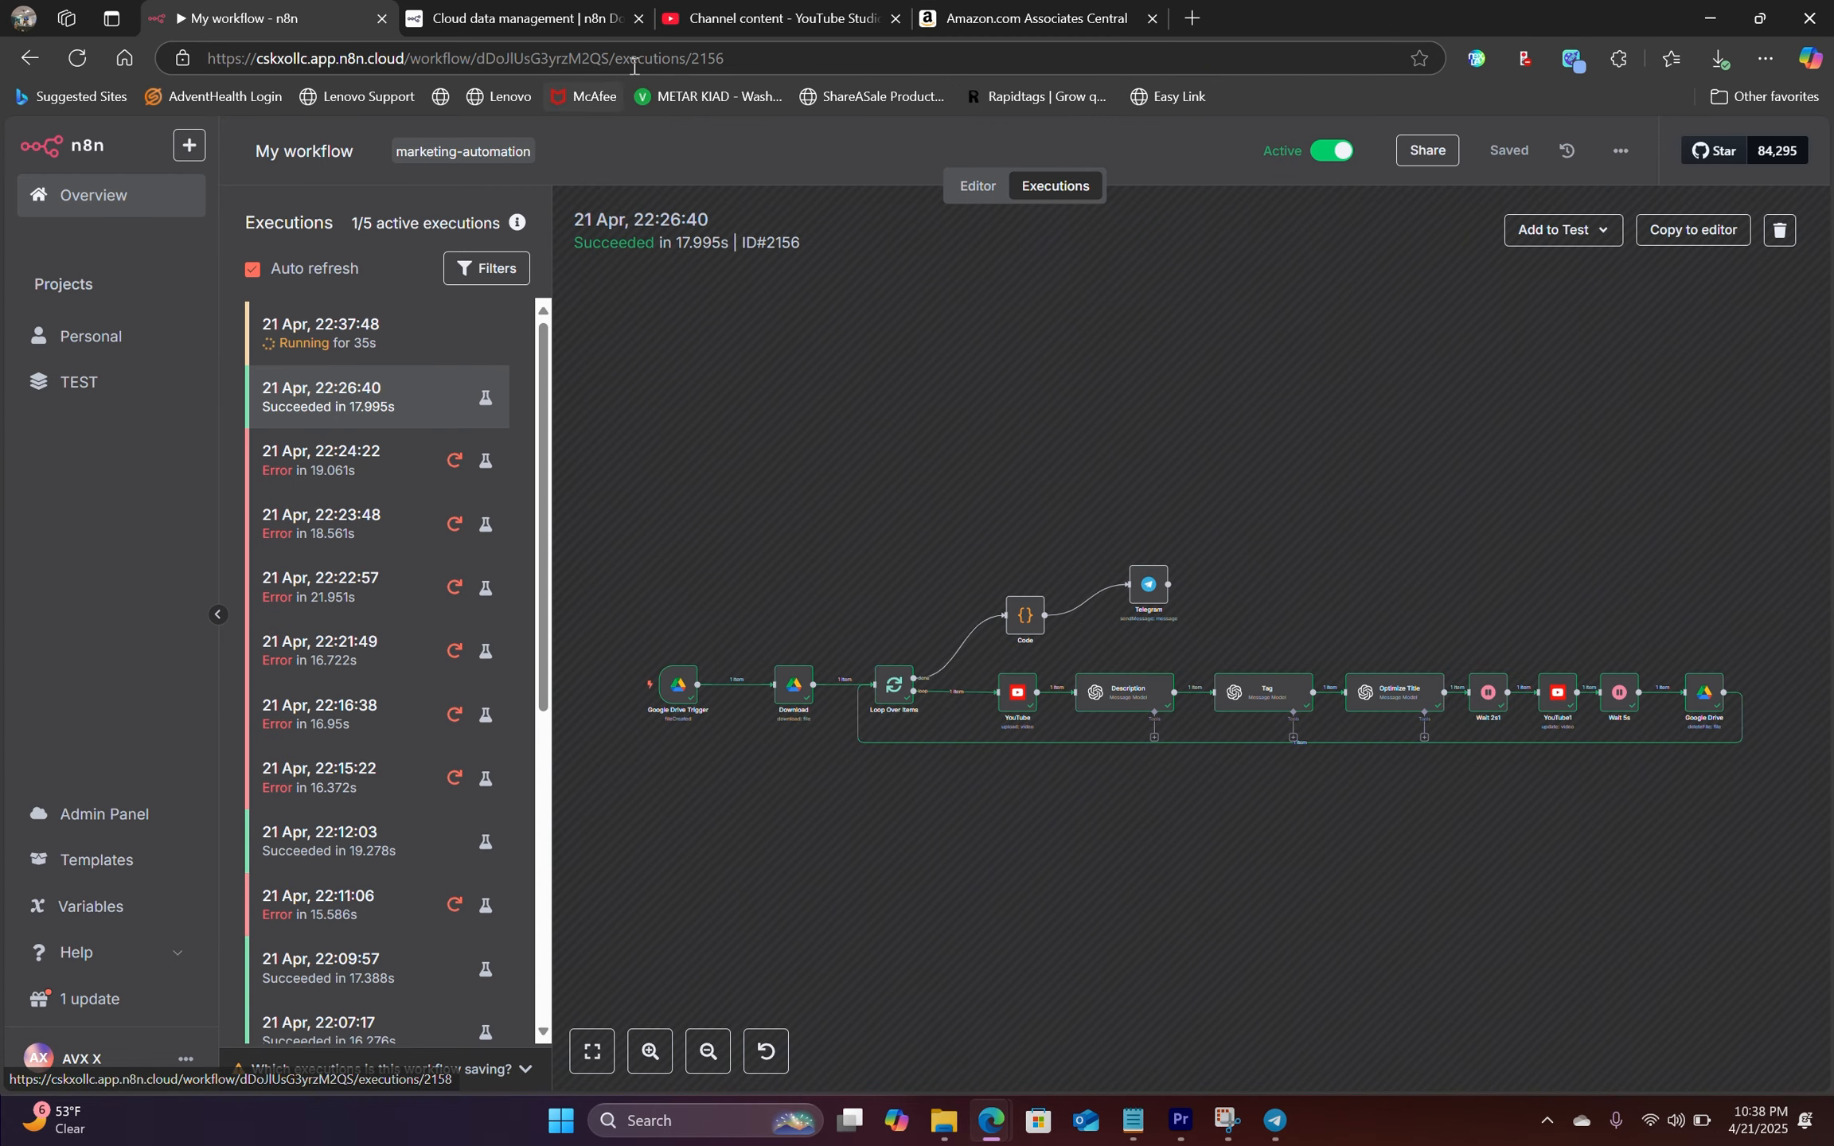
left_click(722, 22)
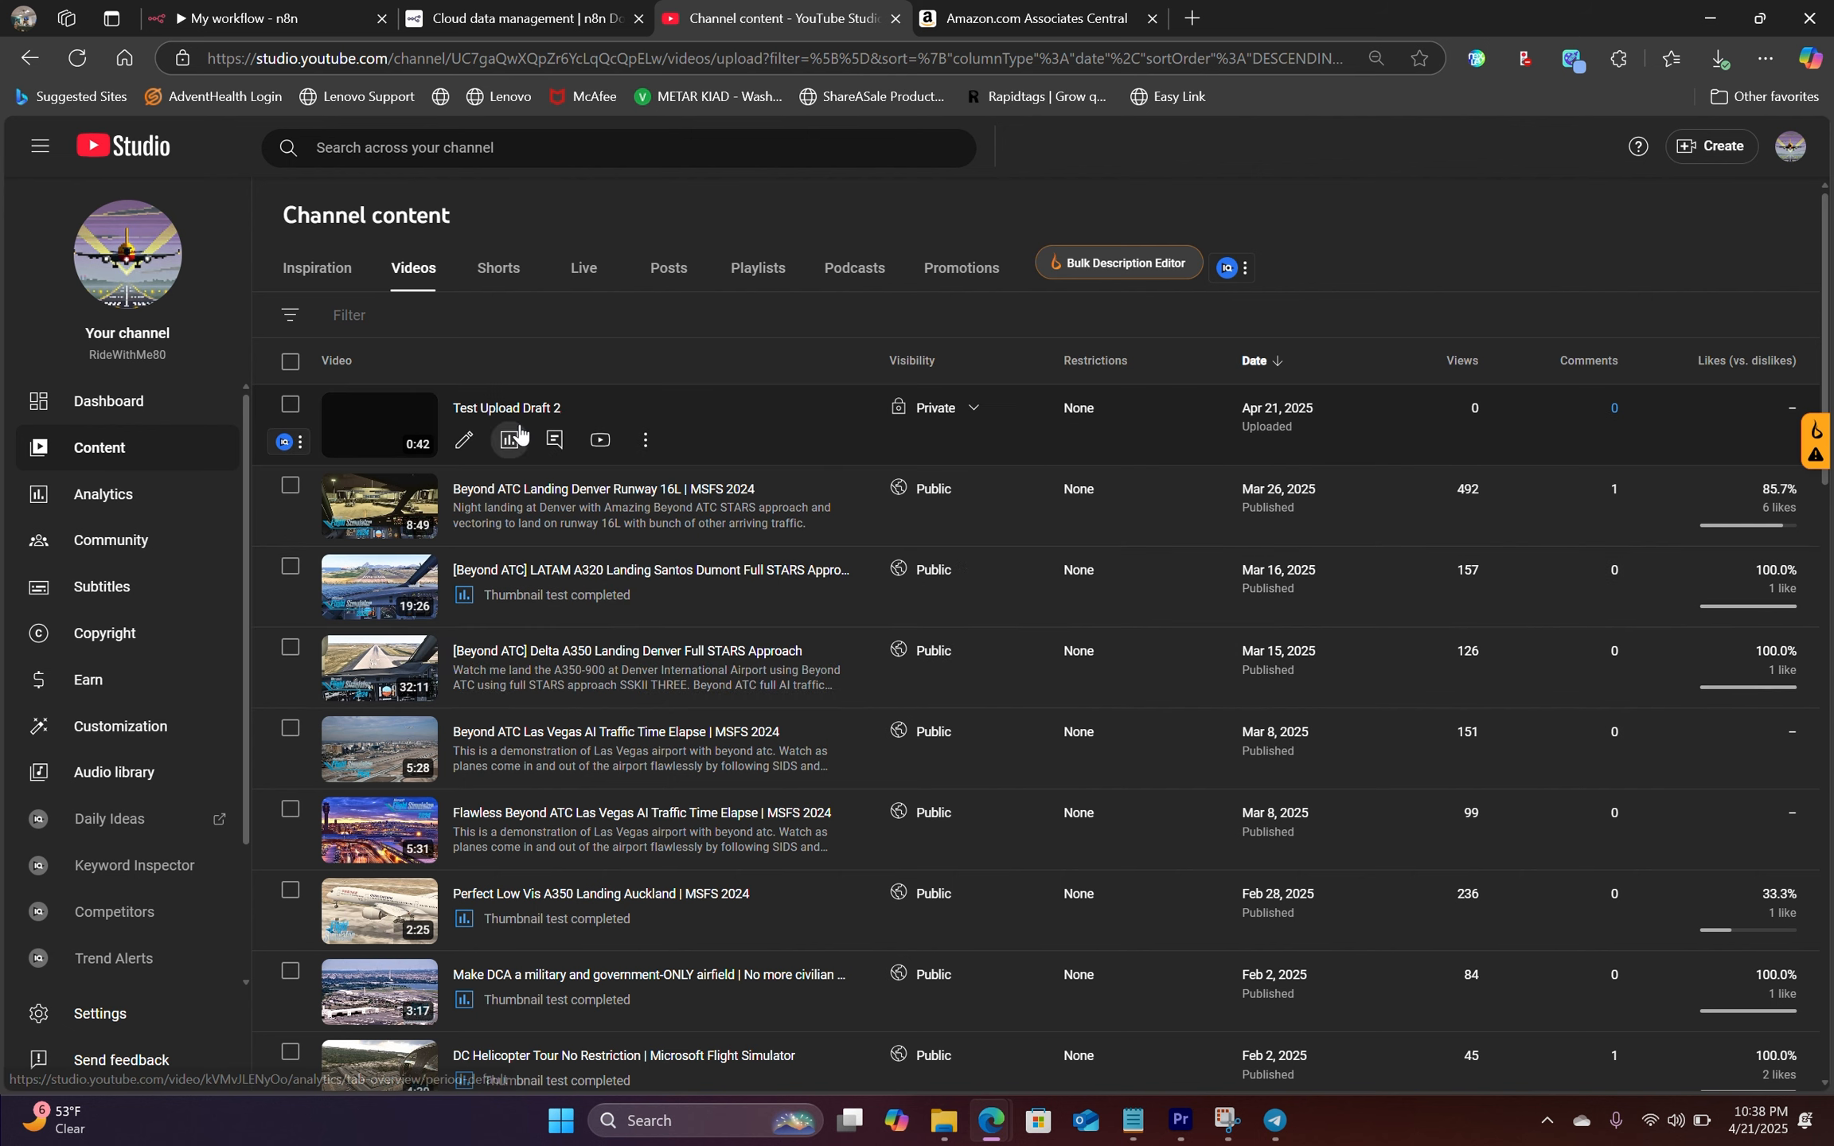
key("F5")
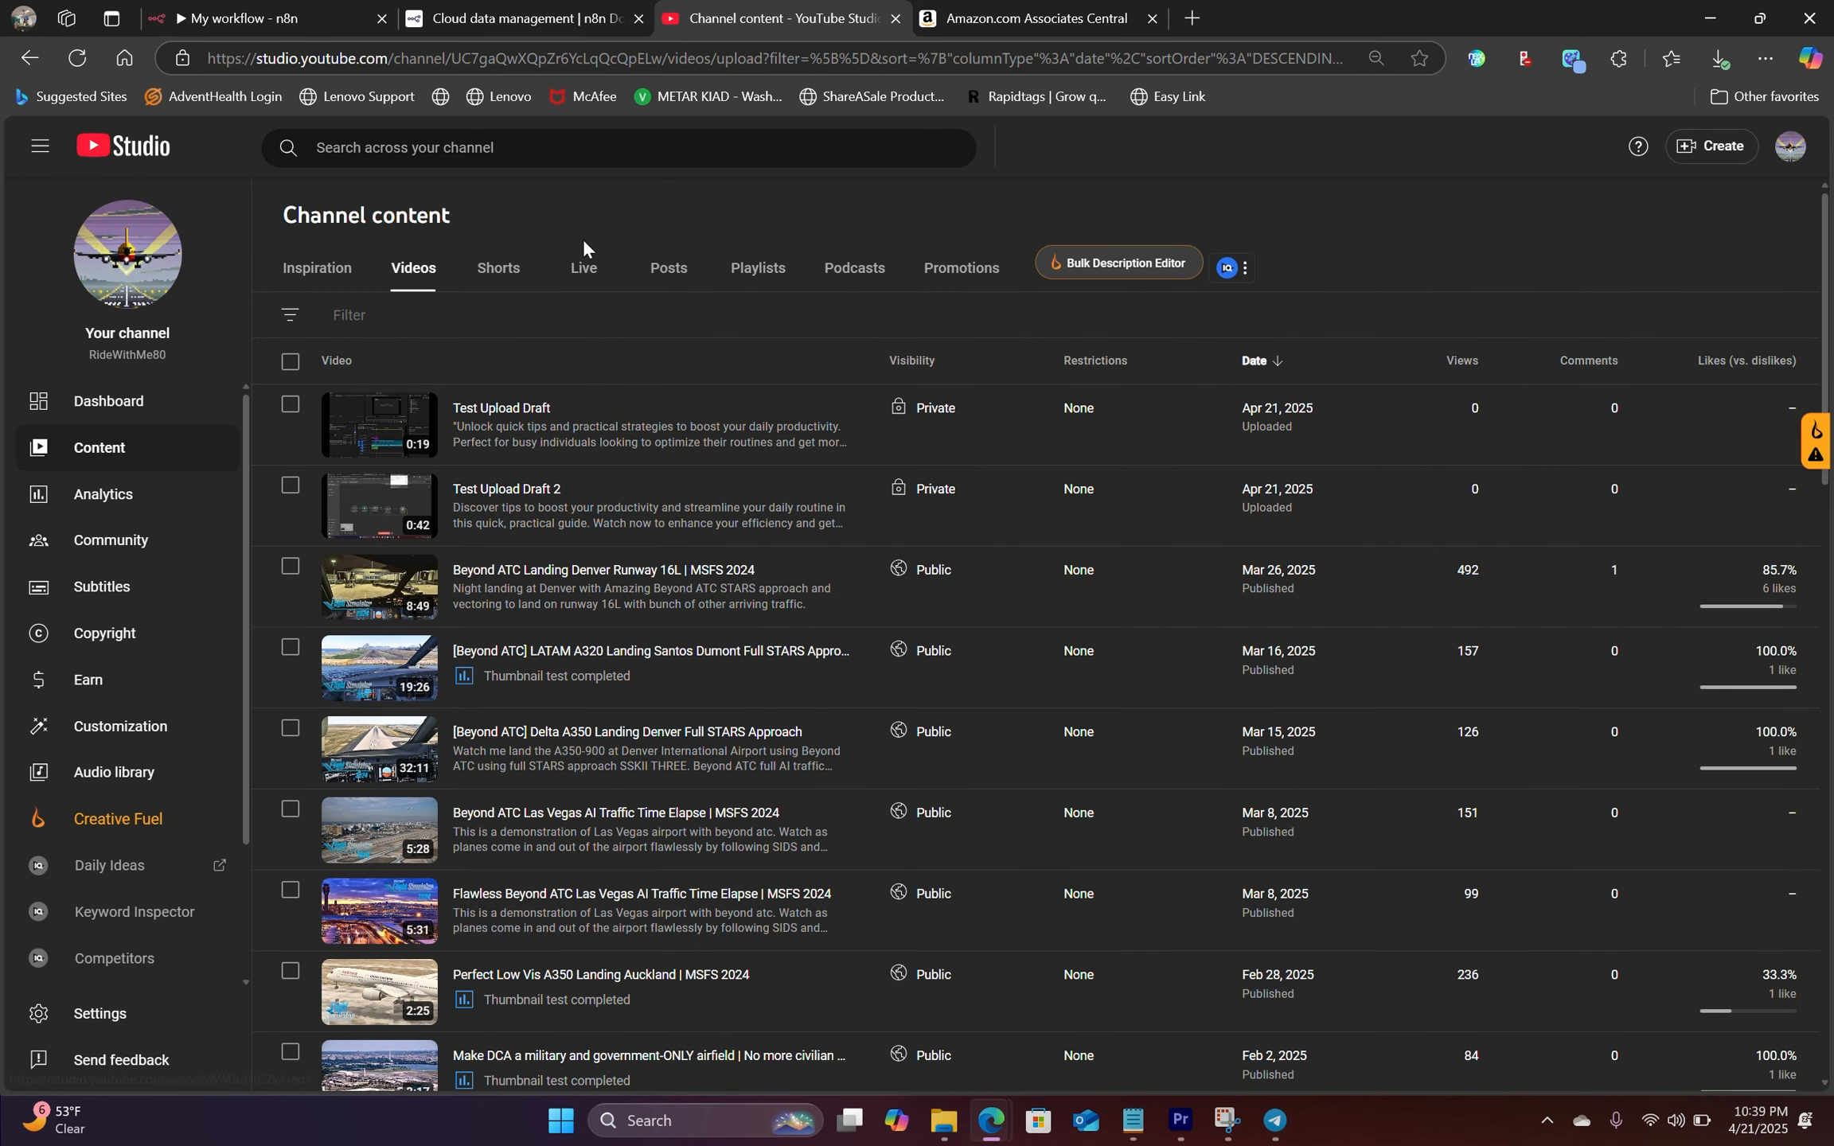
Step: Check the YouTube AA10 folder in Google Drive and the Blog Agent chat in Telegram, and return to the workflow's executions view
mouse_move(991, 1118)
left_click(1106, 1035)
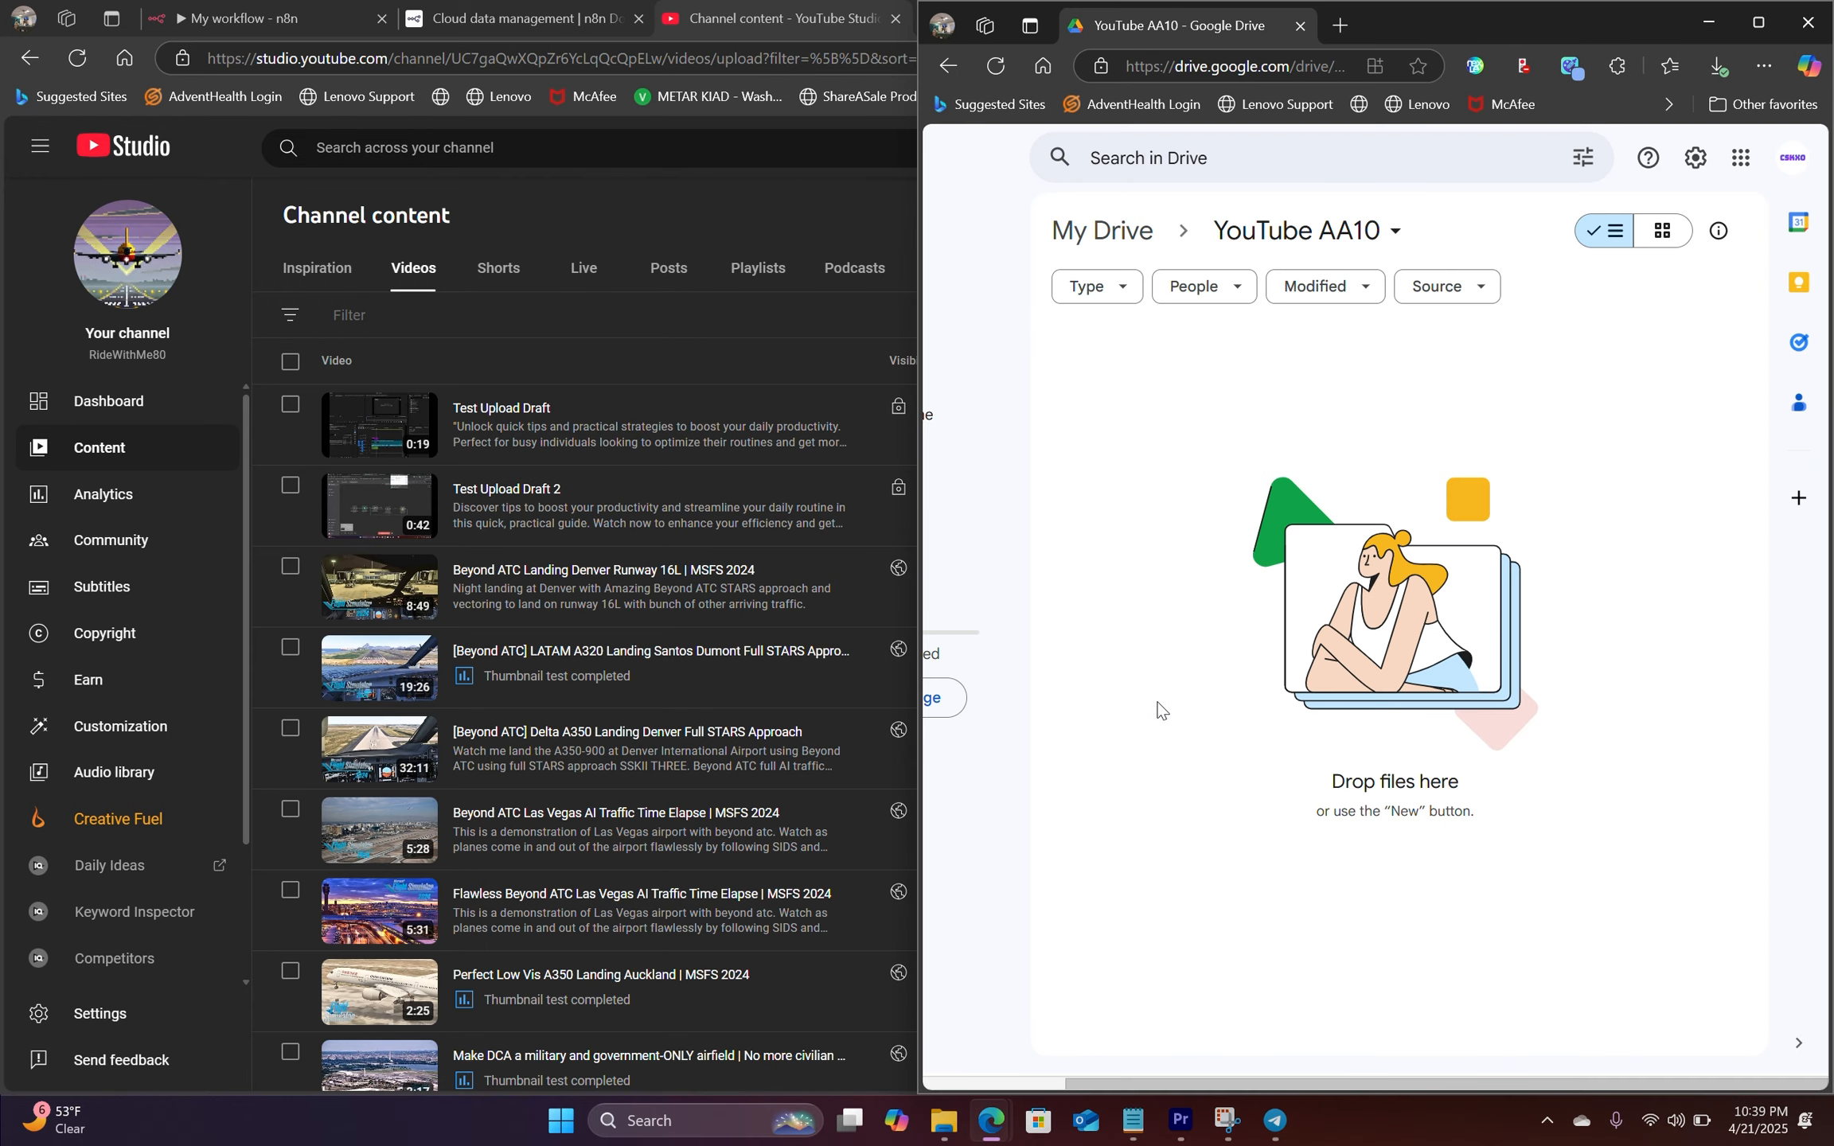
left_click(1283, 1131)
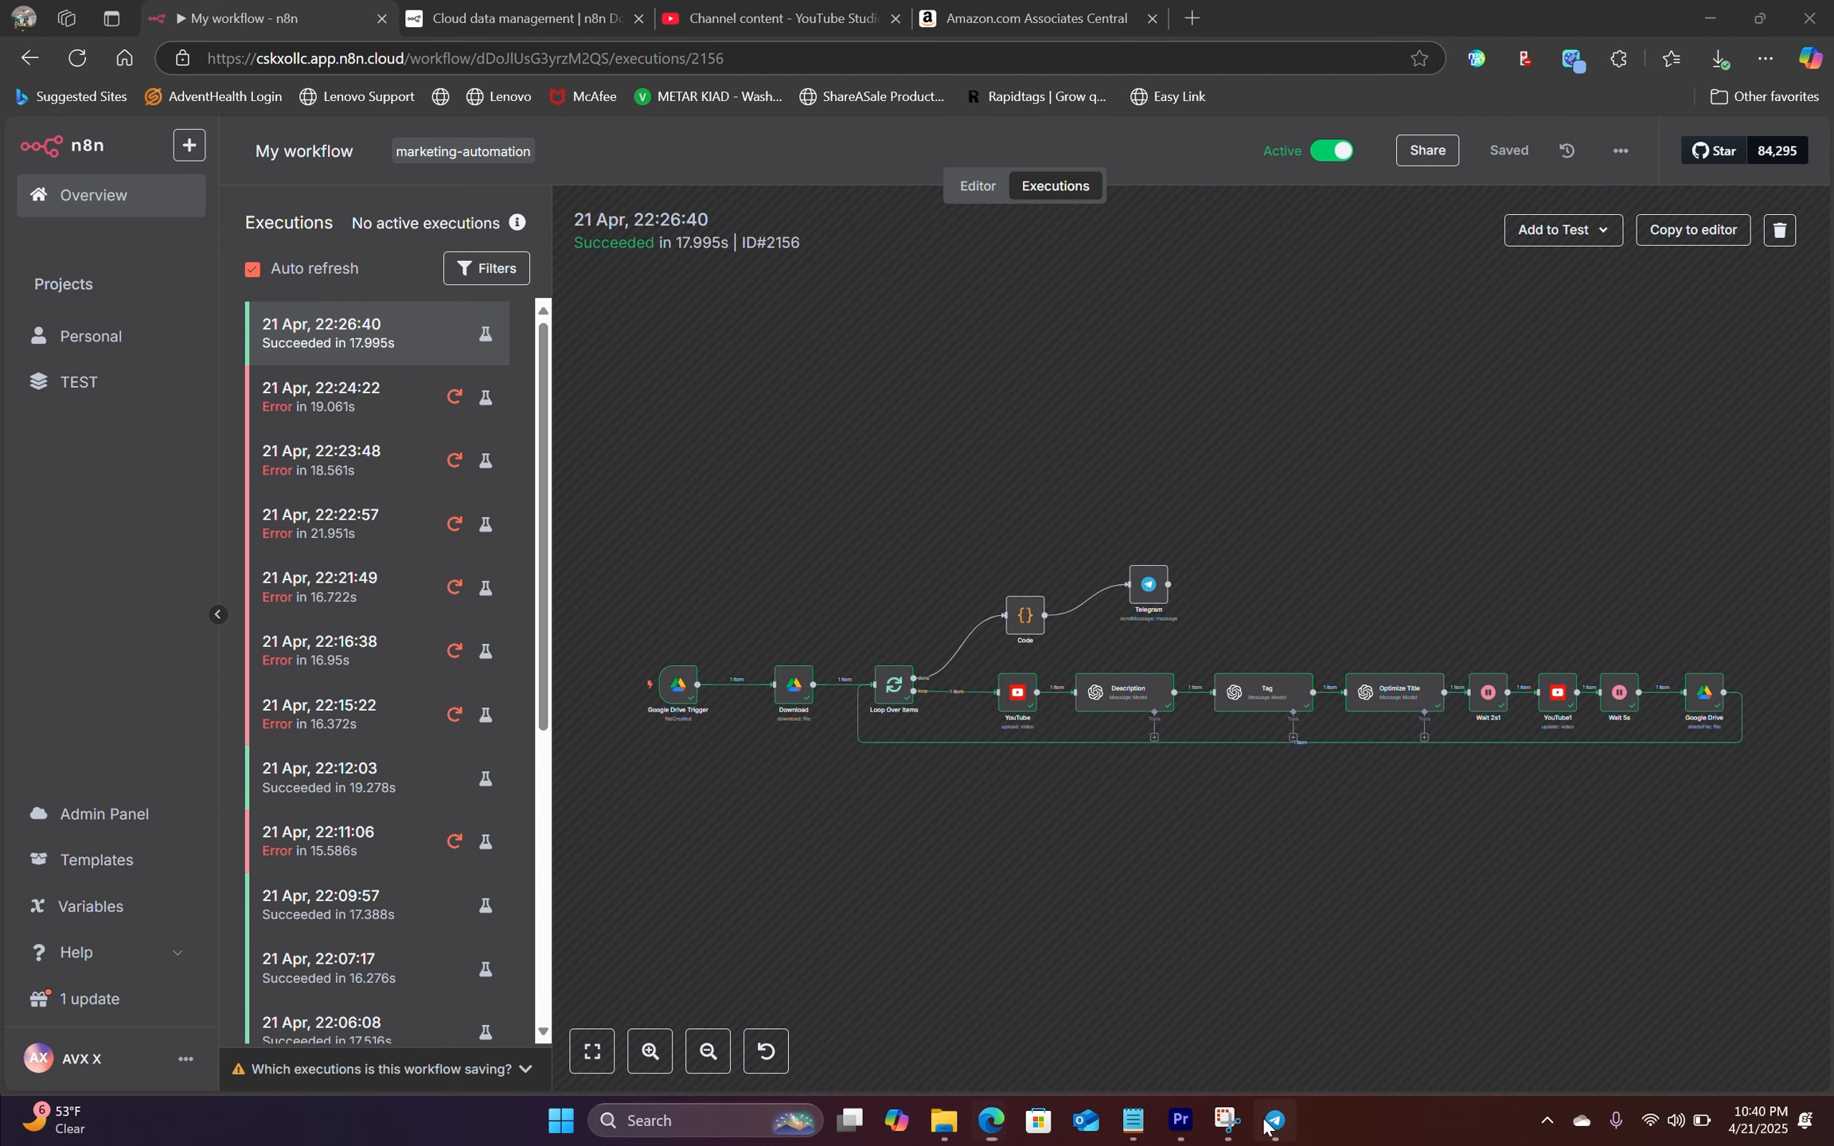
left_click(1274, 1120)
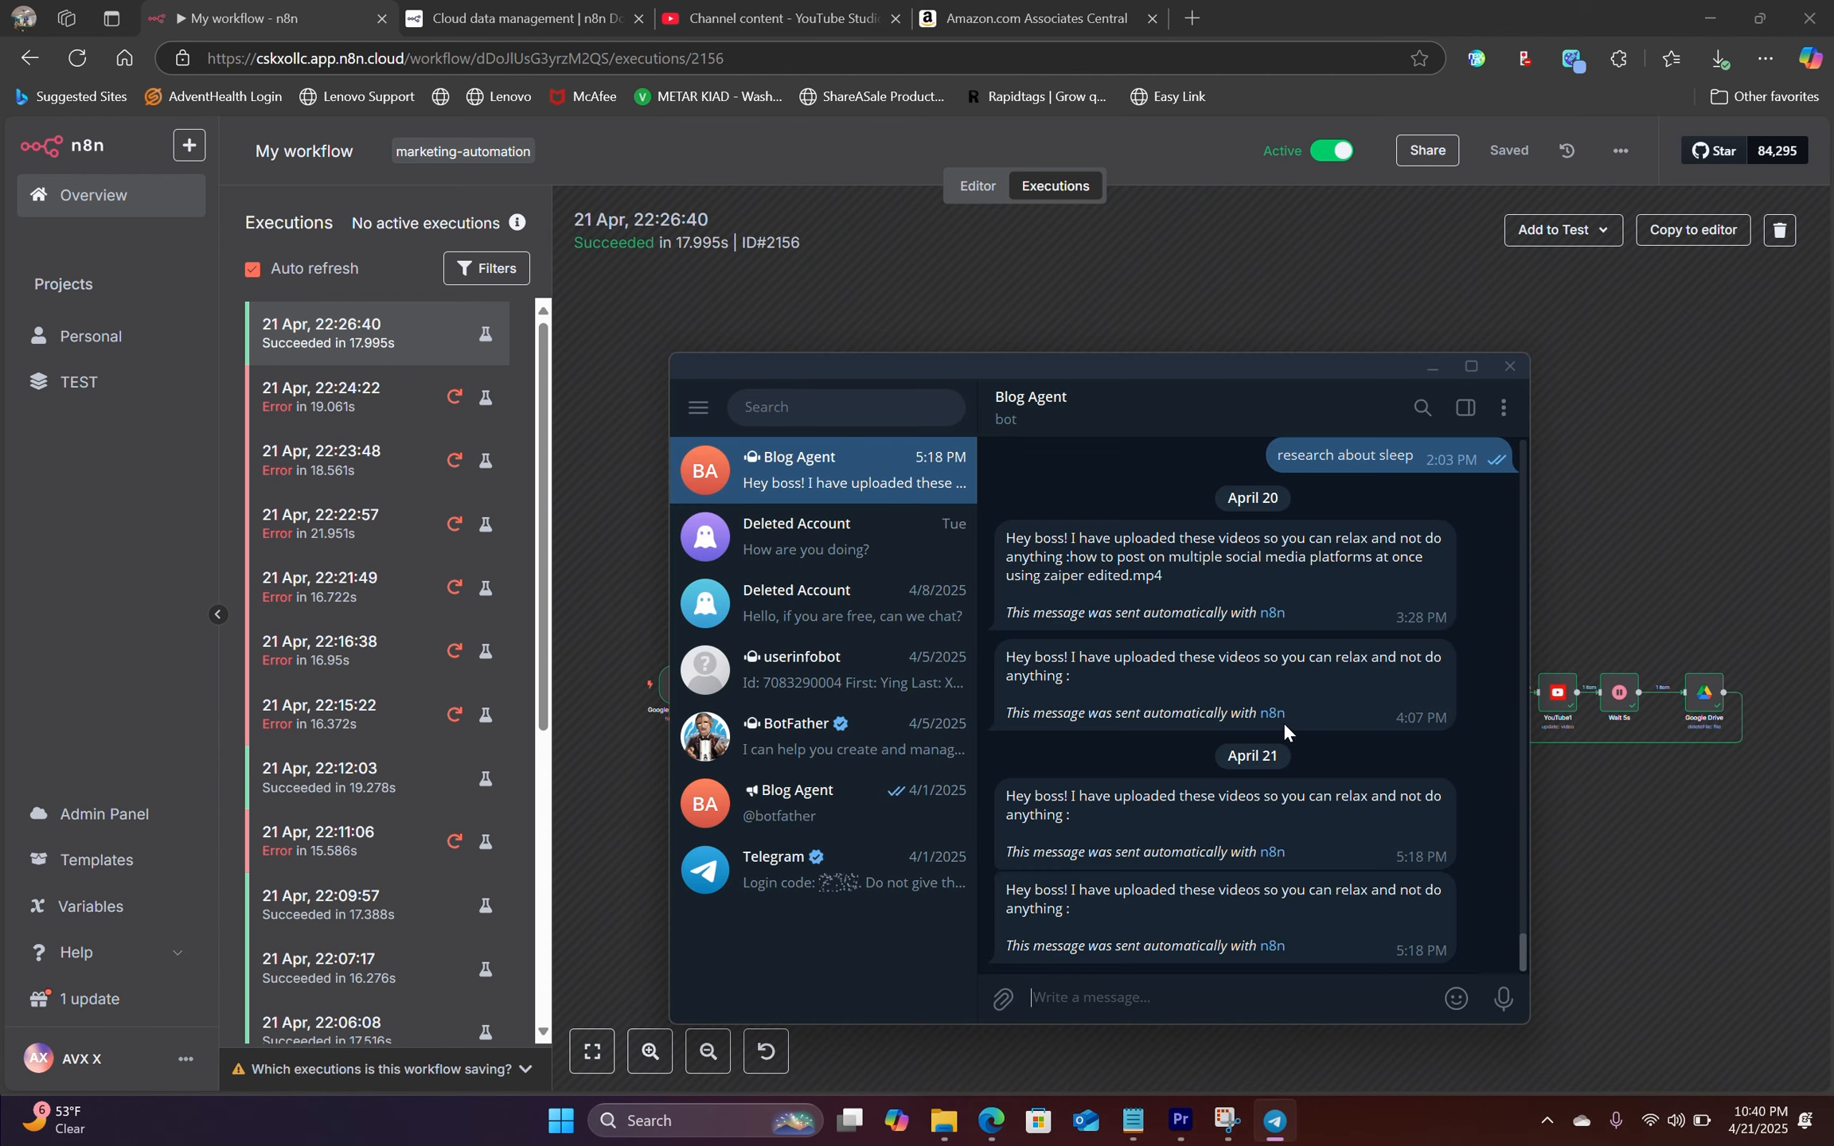
mouse_move(1455, 998)
left_click(1430, 366)
left_click_drag(1042, 505, 1069, 429)
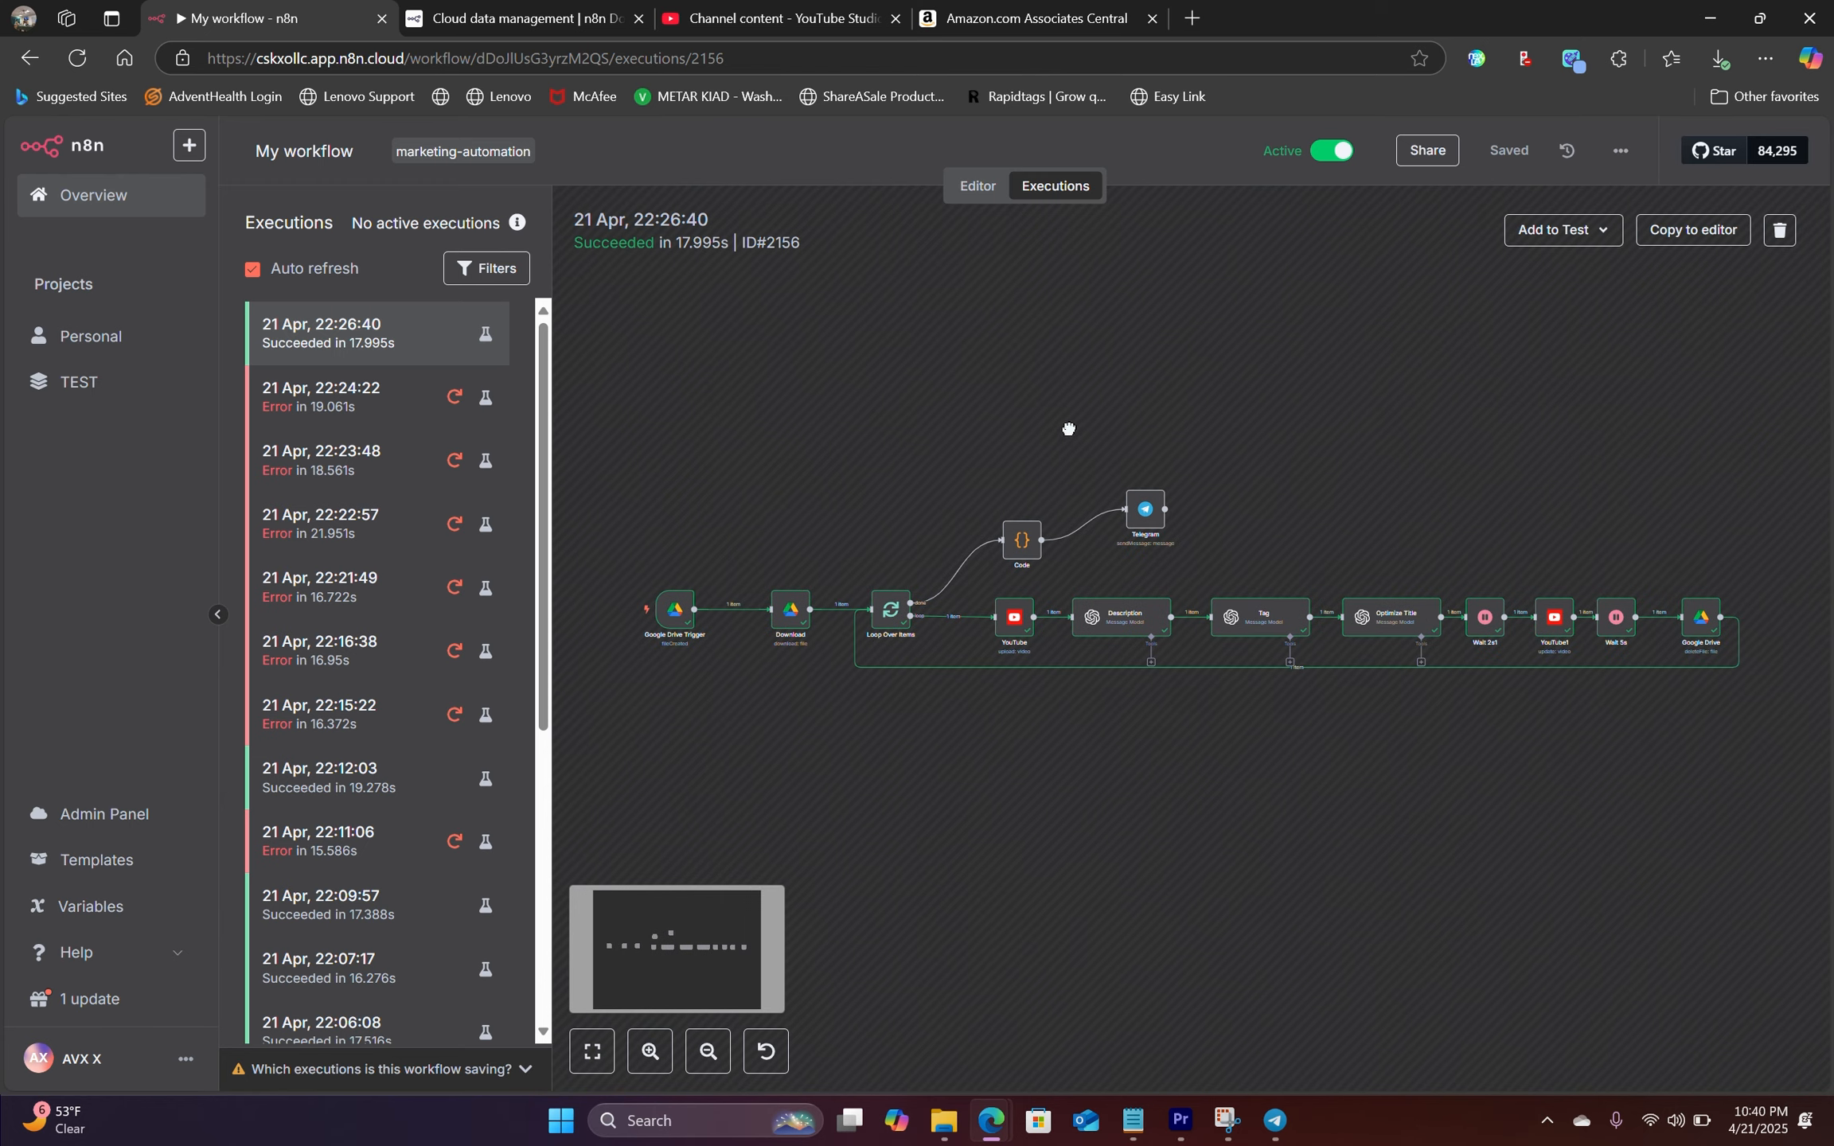